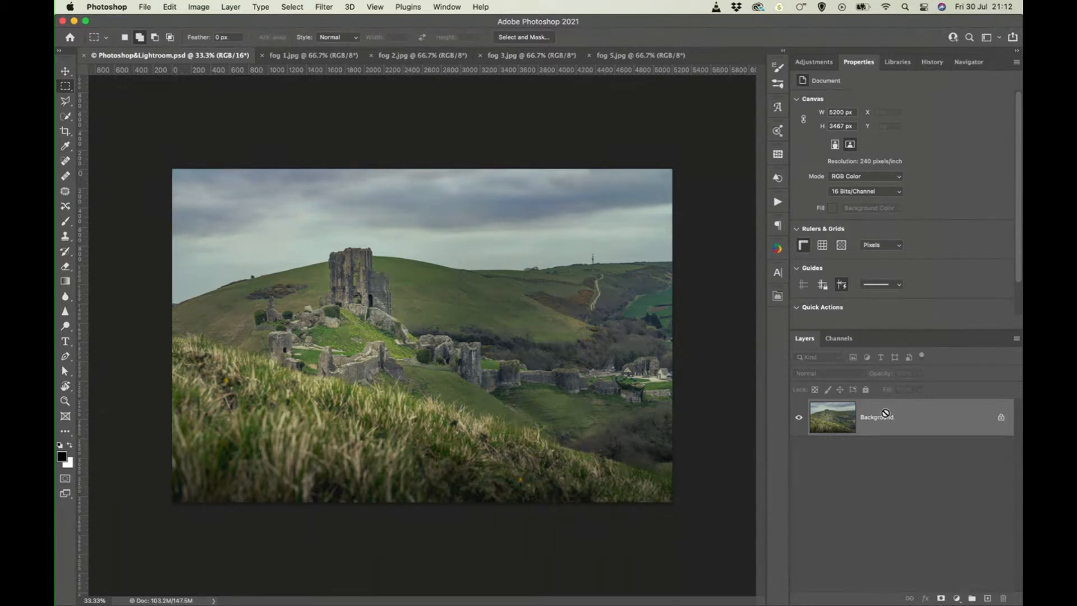
Step: Duplicate the Background layer of the castle landscape photo
{"action": "key", "text": "super+j"}
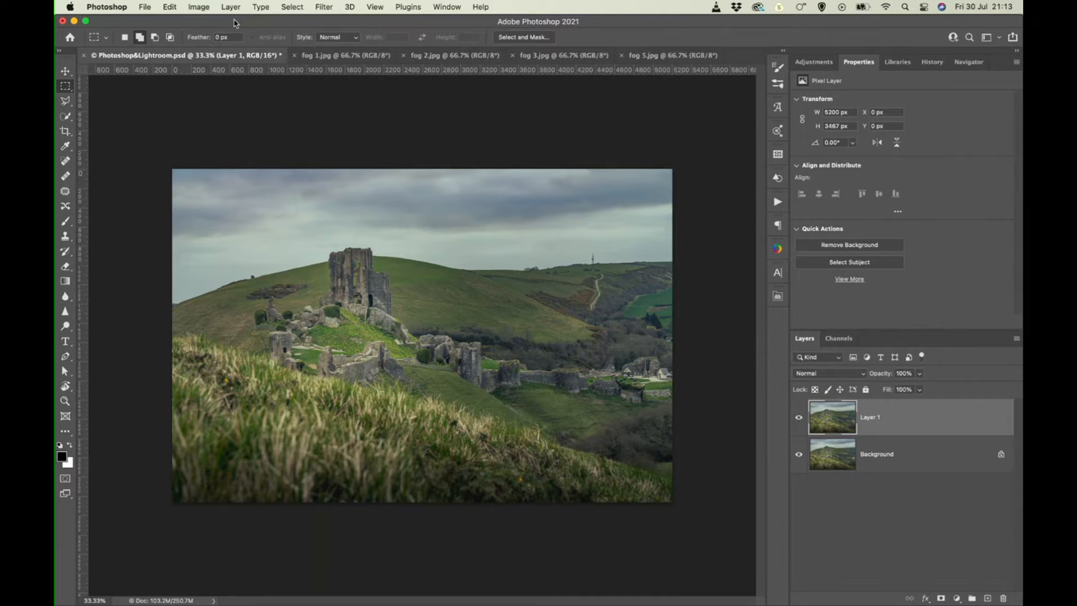
Step: Try Sky Replacement on the duplicated layer with the pink-orange cloud preset from the Spectacular sky group
{"action": "left_click", "coordinate": [169, 7]}
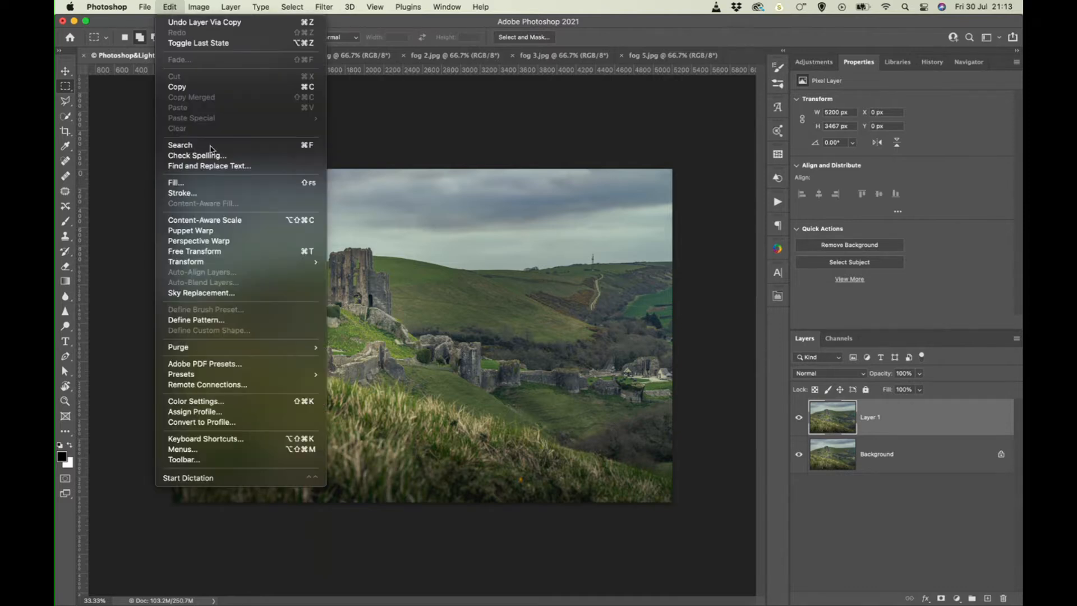
{"action": "left_click", "coordinate": [217, 292]}
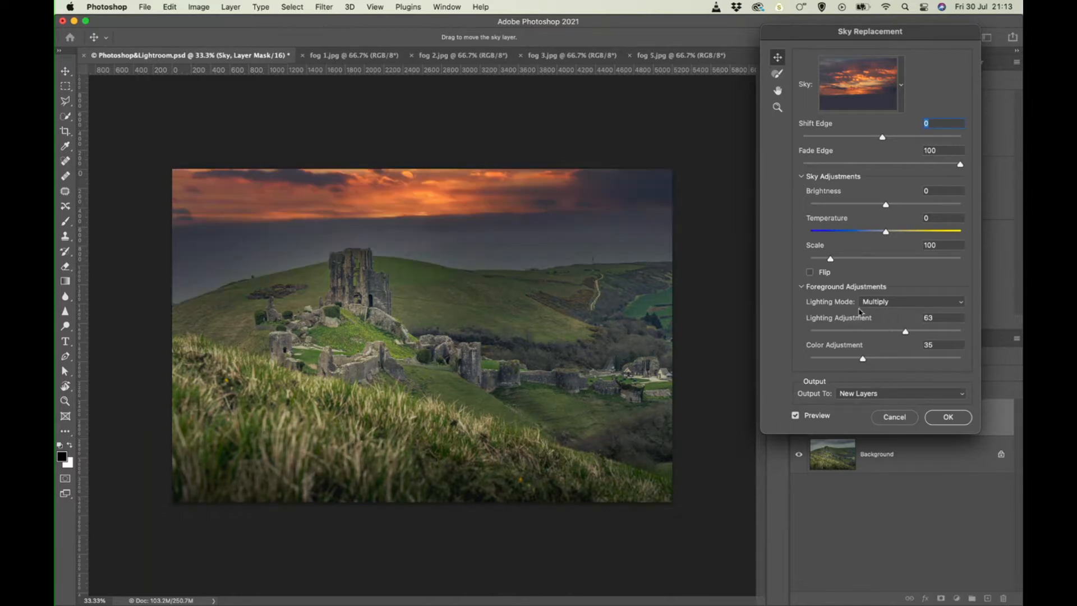
{"action": "left_click", "coordinate": [901, 91]}
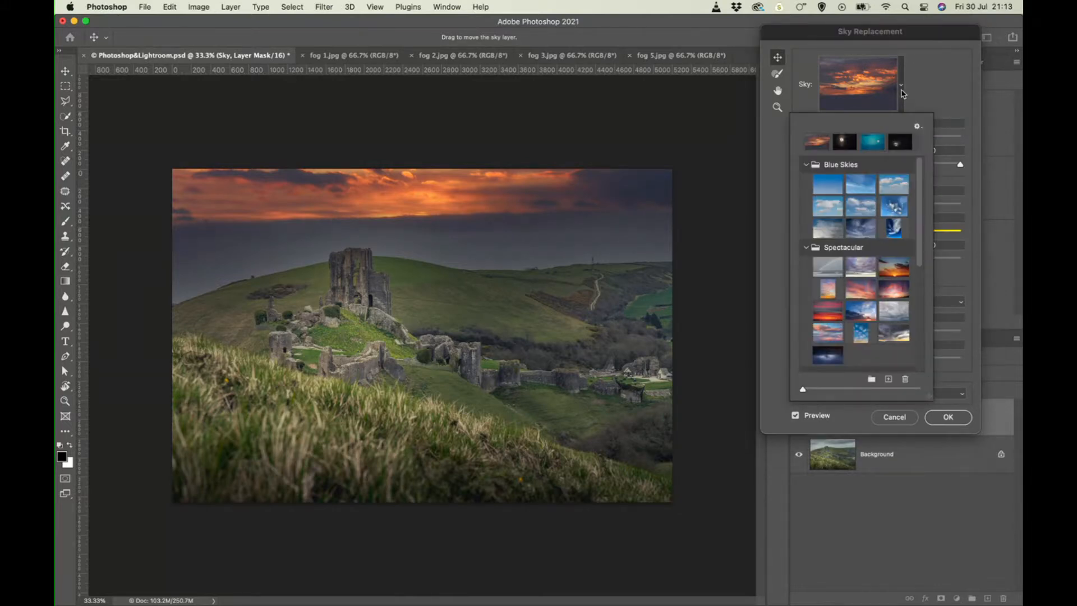
{"action": "left_click", "coordinate": [902, 86]}
{"action": "left_click", "coordinate": [901, 86]}
{"action": "scroll", "coordinate": [856, 235], "scroll_direction": "down", "scroll_amount": 5}
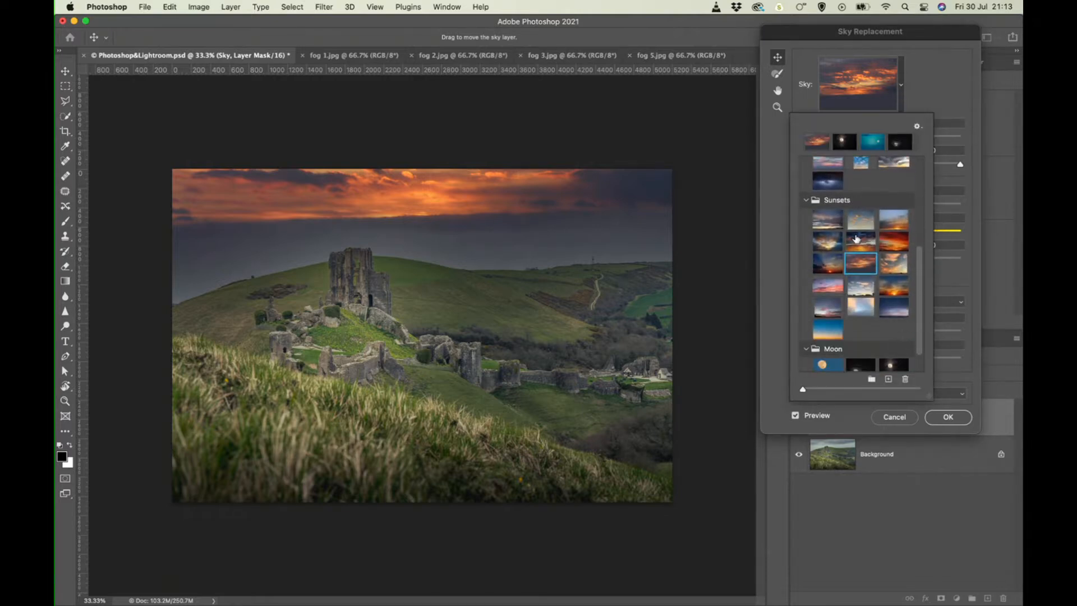
{"action": "scroll", "coordinate": [856, 239], "scroll_direction": "down", "scroll_amount": 1}
{"action": "scroll", "coordinate": [856, 238], "scroll_direction": "up", "scroll_amount": 6}
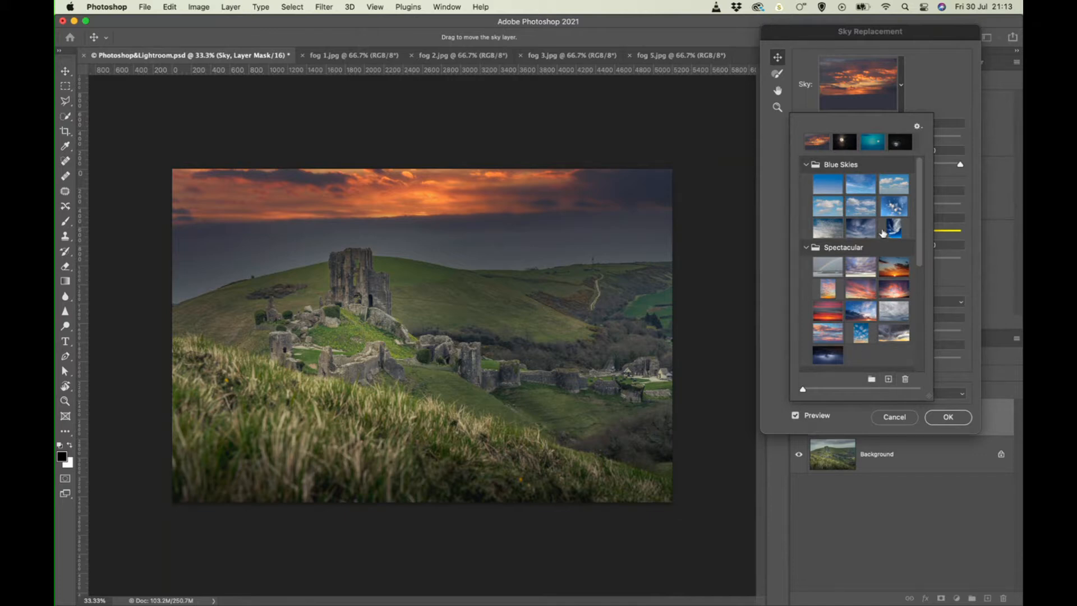
{"action": "scroll", "coordinate": [883, 233], "scroll_direction": "down", "scroll_amount": 10}
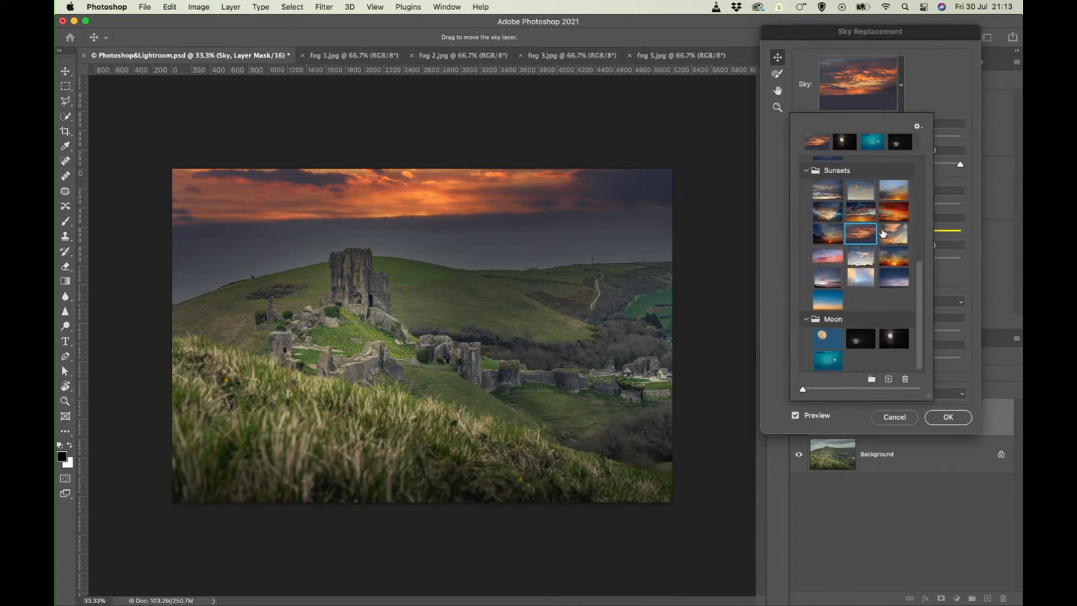
{"action": "scroll", "coordinate": [883, 233], "scroll_direction": "up", "scroll_amount": 8}
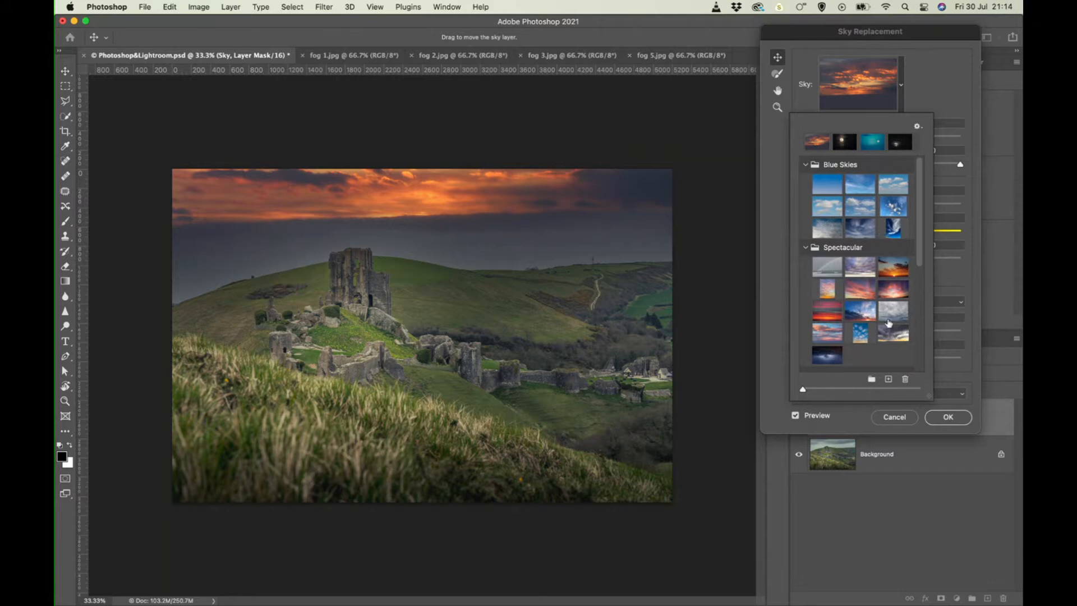
{"action": "left_click", "coordinate": [864, 294]}
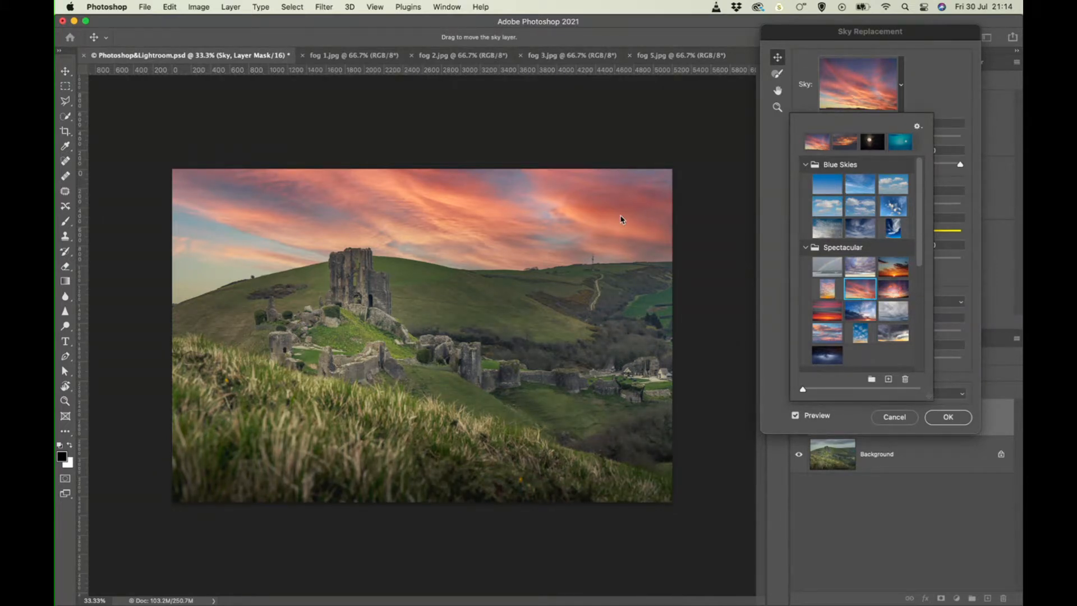
Step: Try shifting the pink sky slightly sideways, inspect its edge against the hills, and cancel the sky replacement
{"action": "mouse_move", "coordinate": [457, 222]}
{"action": "left_mouse_down"}
{"action": "mouse_move", "coordinate": [452, 139]}
{"action": "mouse_move", "coordinate": [460, 258]}
{"action": "mouse_move", "coordinate": [463, 144]}
{"action": "mouse_move", "coordinate": [457, 247]}
{"action": "mouse_move", "coordinate": [443, 176]}
{"action": "mouse_move", "coordinate": [440, 227]}
{"action": "left_mouse_up"}
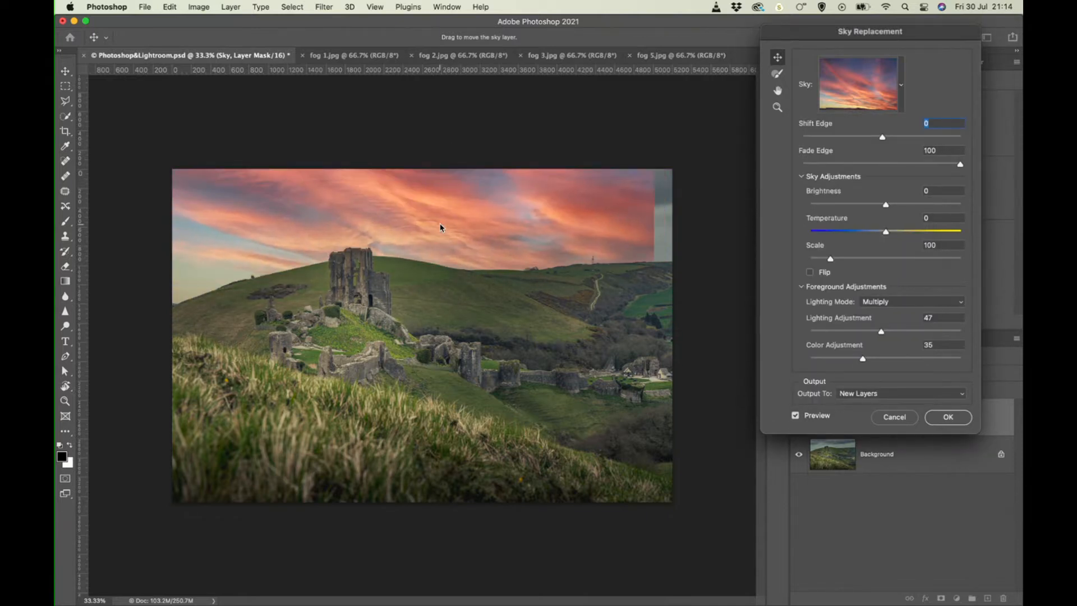
{"action": "key", "text": "z"}
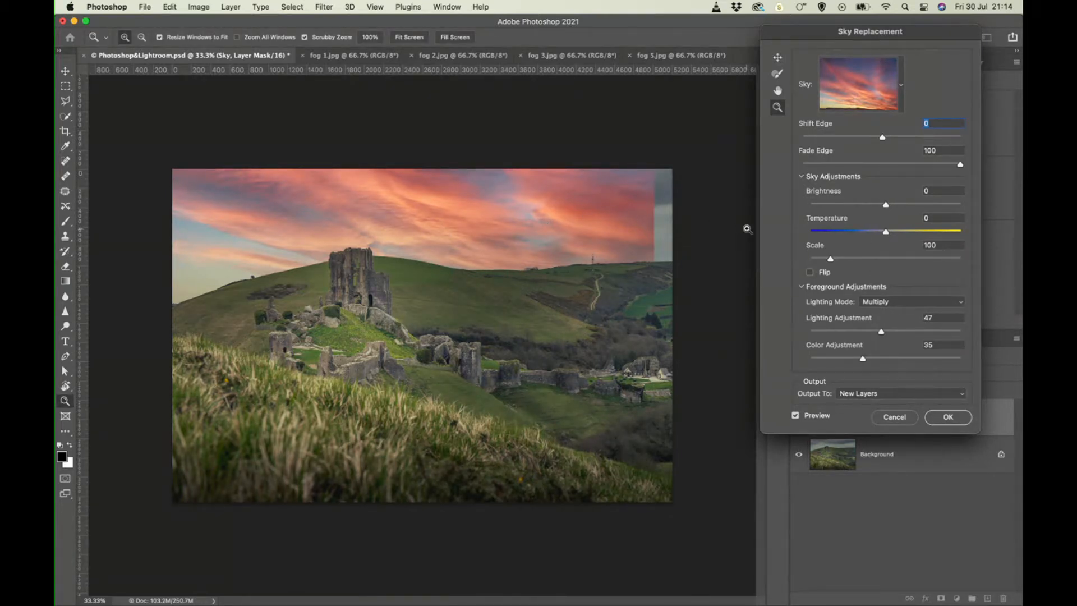
{"action": "left_click_drag", "start_coordinate": [602, 217], "coordinate": [621, 217]}
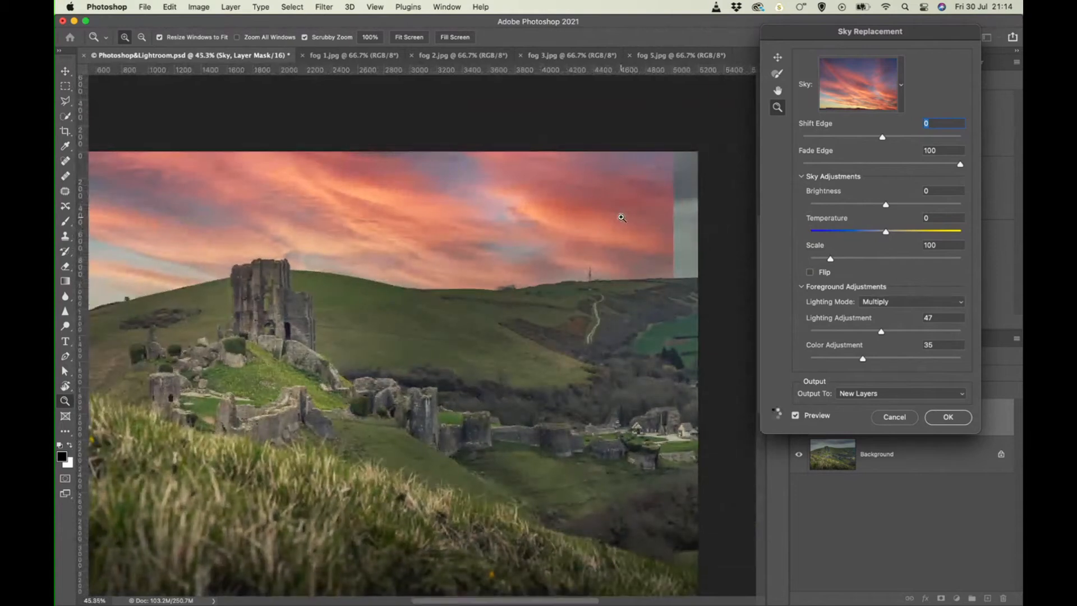
{"action": "left_click_drag", "start_coordinate": [542, 229], "coordinate": [548, 228]}
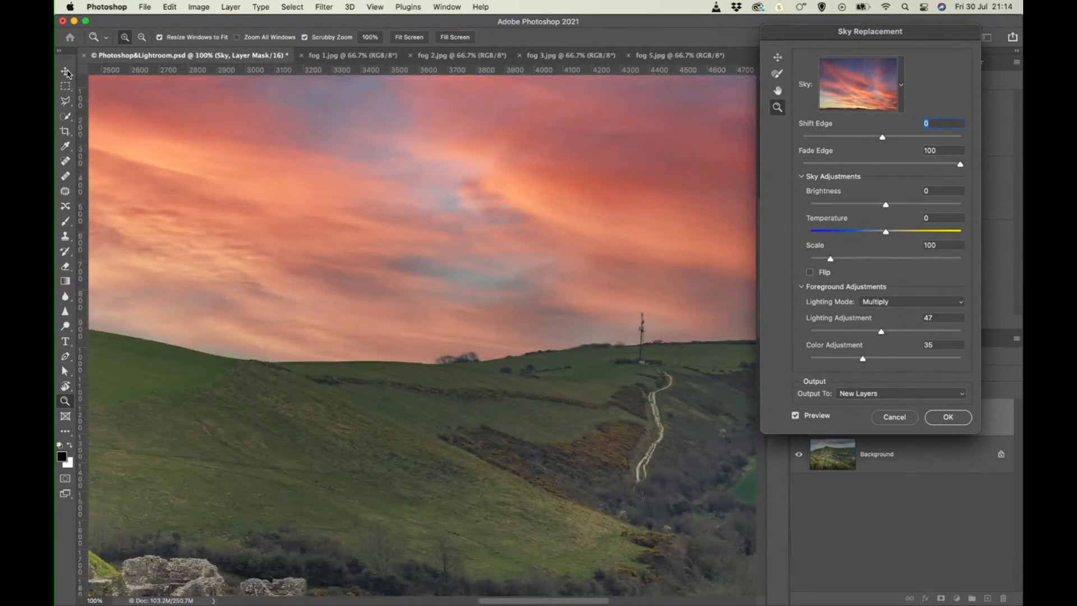
{"action": "key", "text": "super+0"}
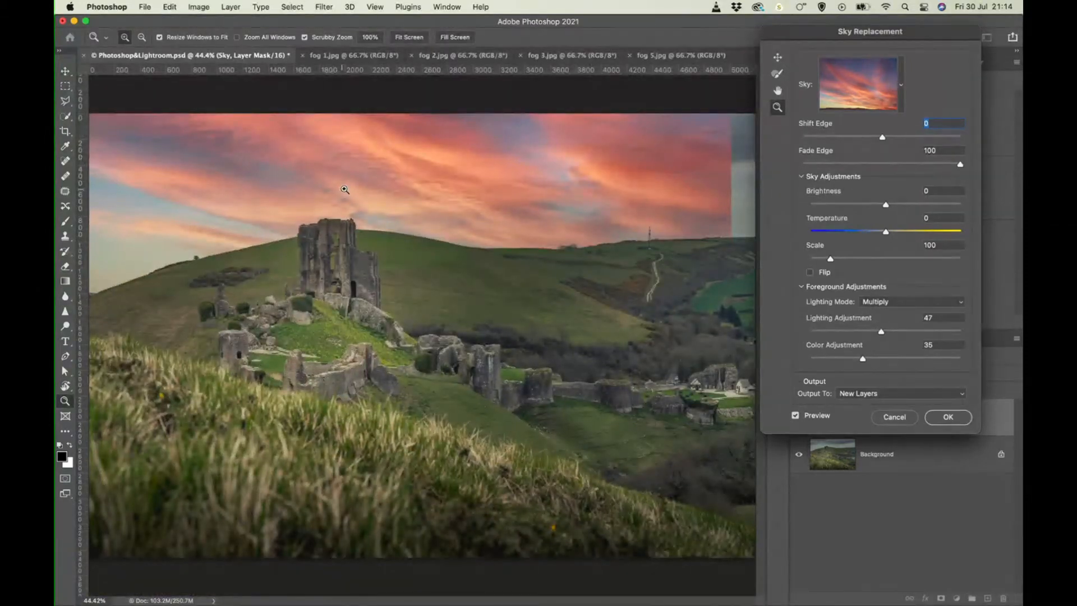
{"action": "left_click_drag", "start_coordinate": [345, 190], "coordinate": [98, 129]}
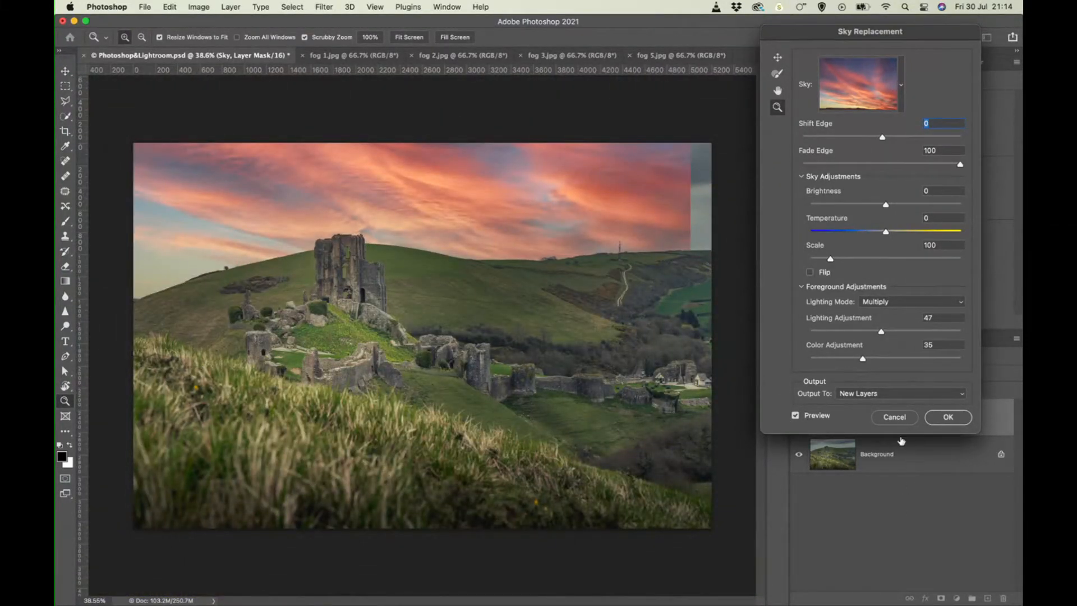
{"action": "left_click", "coordinate": [894, 416]}
{"action": "key", "text": "m"}
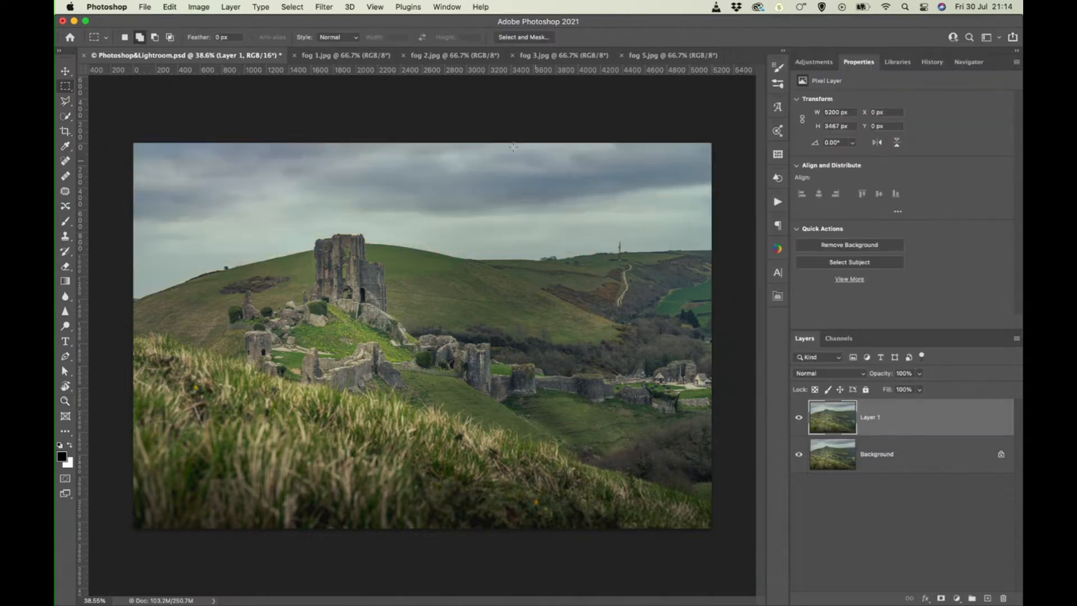
Step: Start Sky Replacement on the duplicated layer and choose the fiery orange cloud preset from the Sunsets group
{"action": "left_click", "coordinate": [171, 6]}
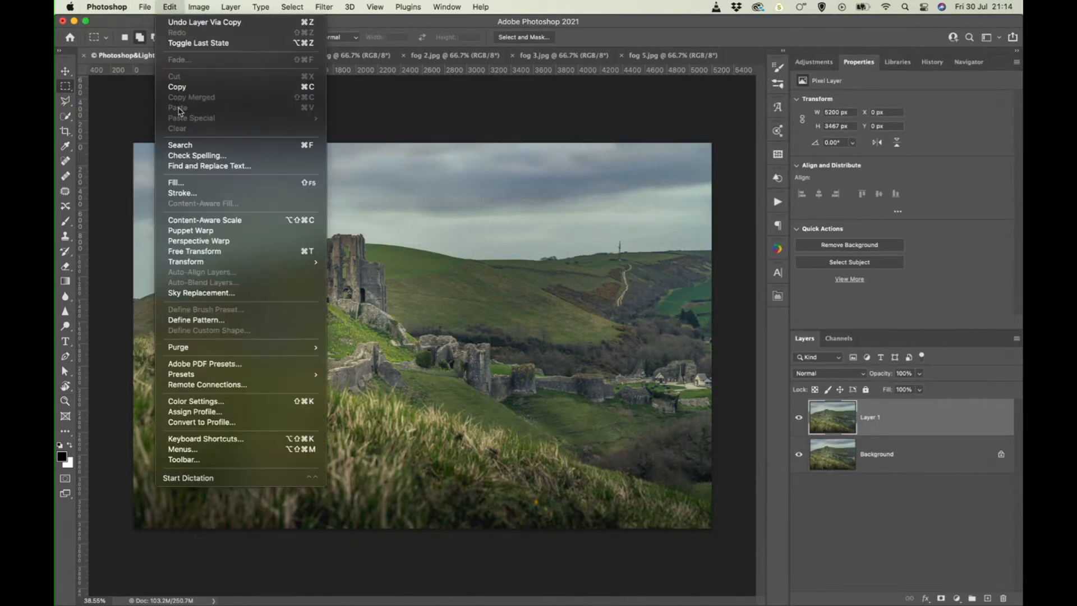
{"action": "left_click", "coordinate": [213, 294]}
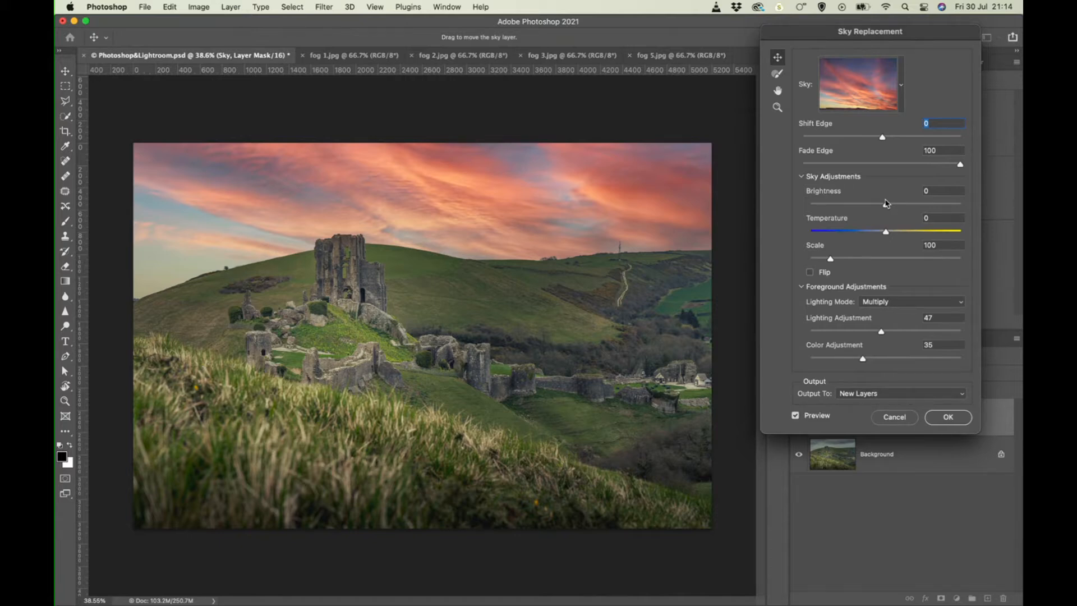
{"action": "left_click", "coordinate": [899, 99]}
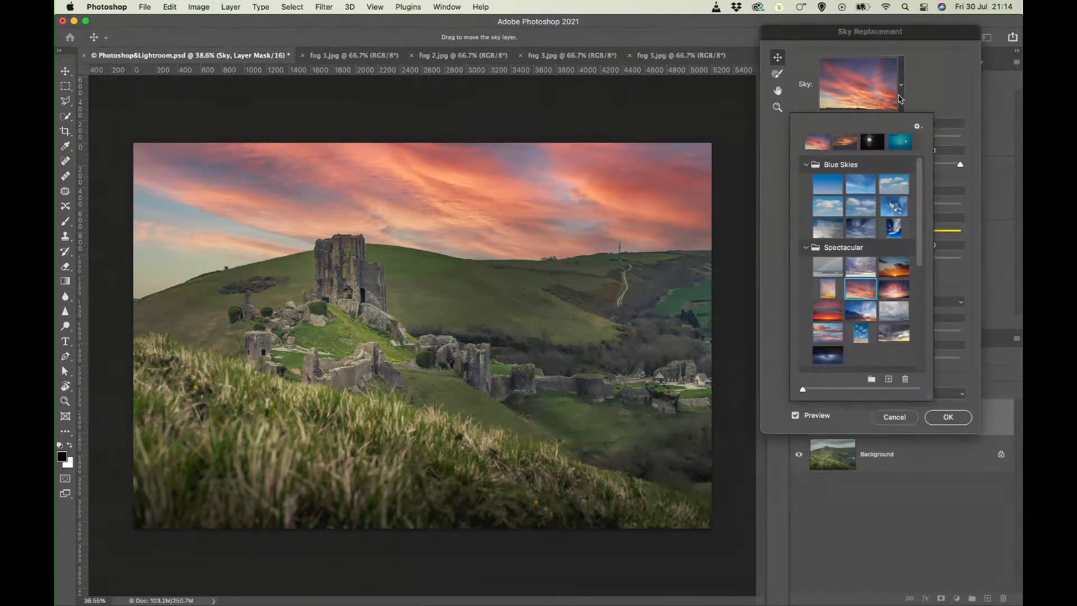
{"action": "scroll", "coordinate": [872, 279], "scroll_direction": "down", "scroll_amount": 3}
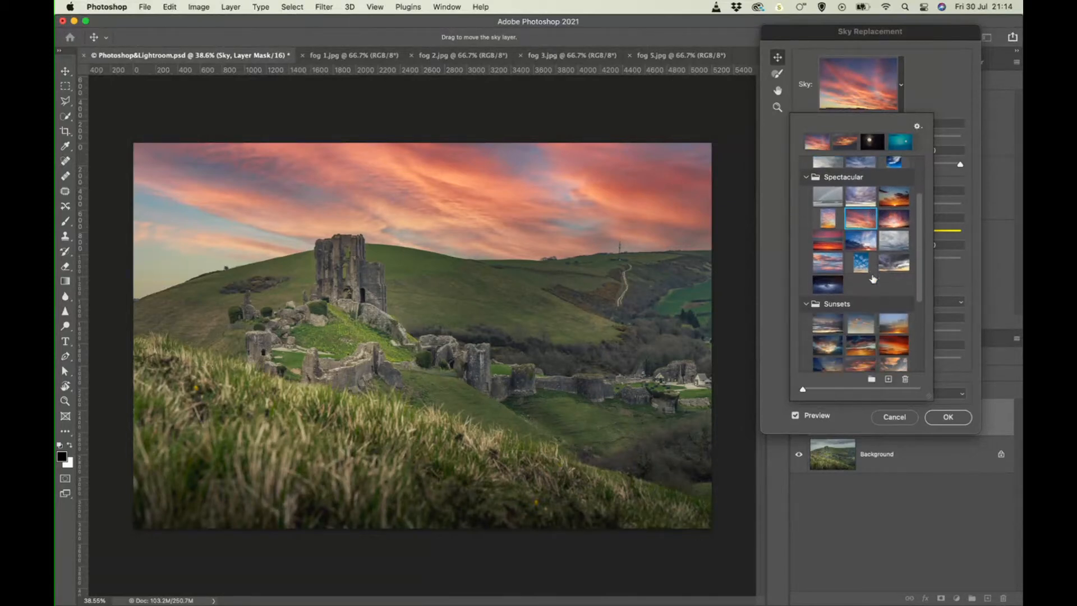
{"action": "scroll", "coordinate": [872, 279], "scroll_direction": "down", "scroll_amount": 2}
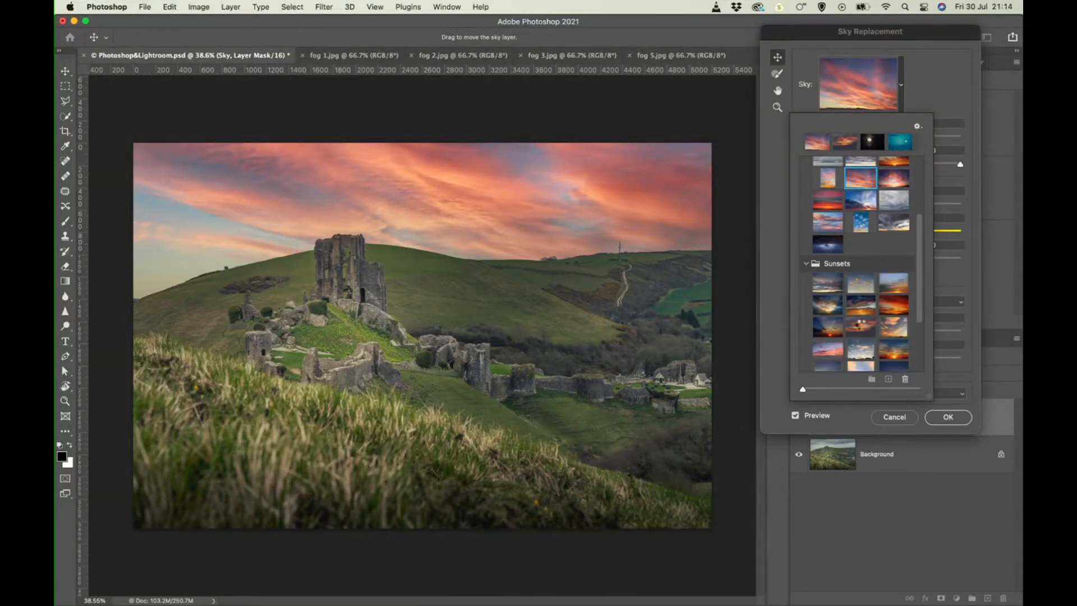
{"action": "left_click", "coordinate": [861, 327]}
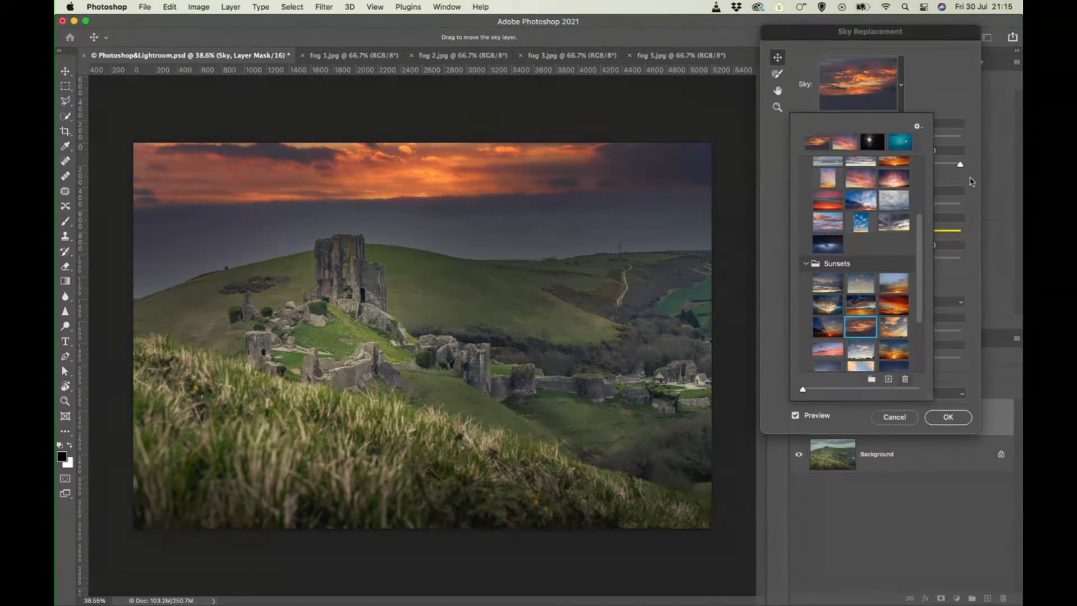
{"action": "left_click", "coordinate": [942, 84]}
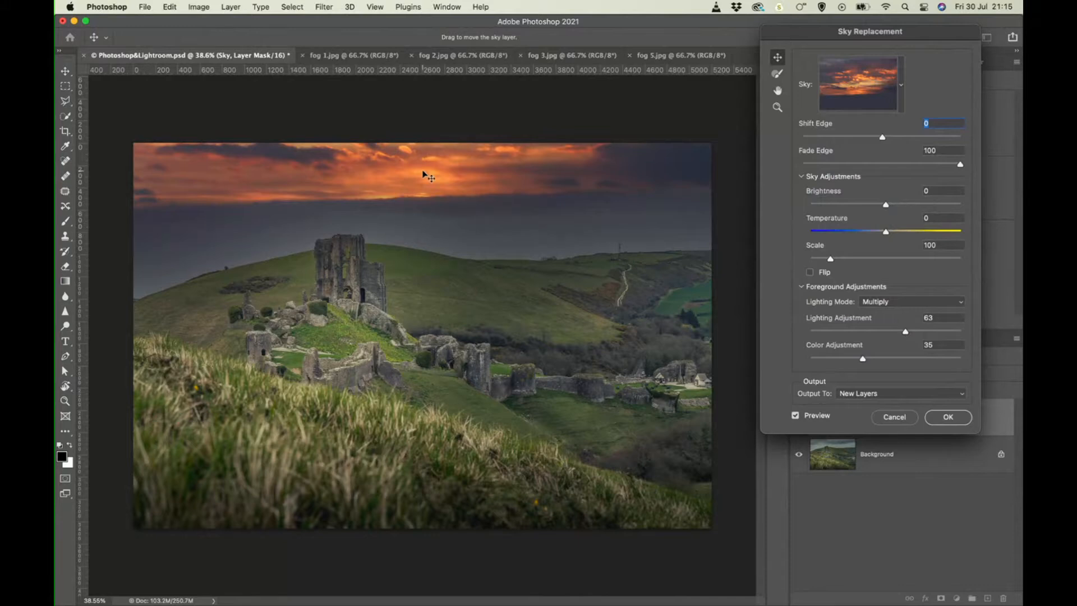
Step: Move the replacement sky down so its bright orange clouds fill the area above the castle, and flip the sky
{"action": "left_click_drag", "start_coordinate": [424, 174], "coordinate": [421, 258]}
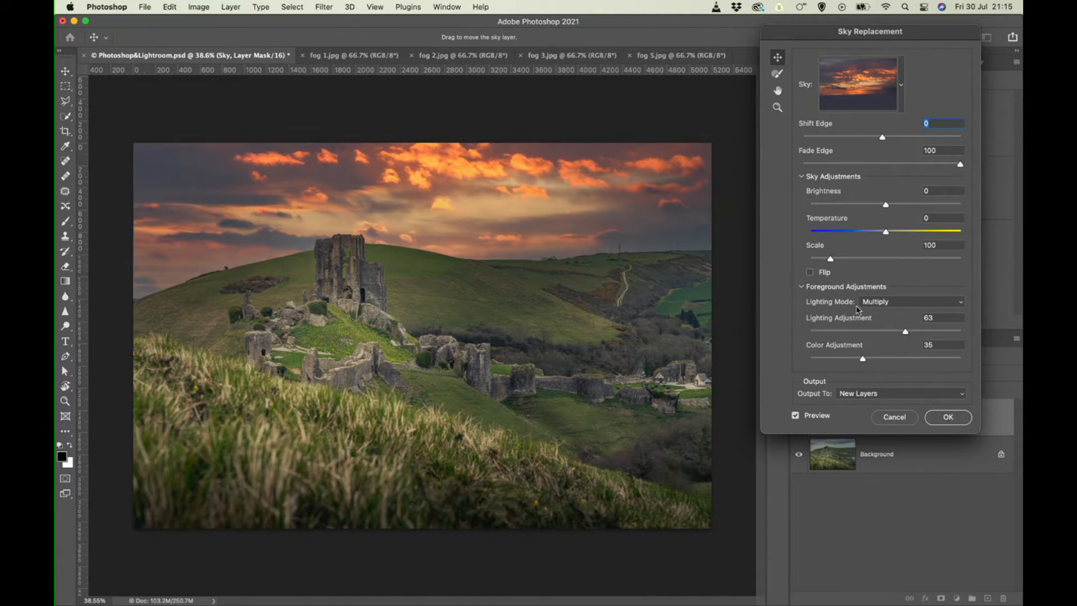
{"action": "left_click", "coordinate": [810, 274]}
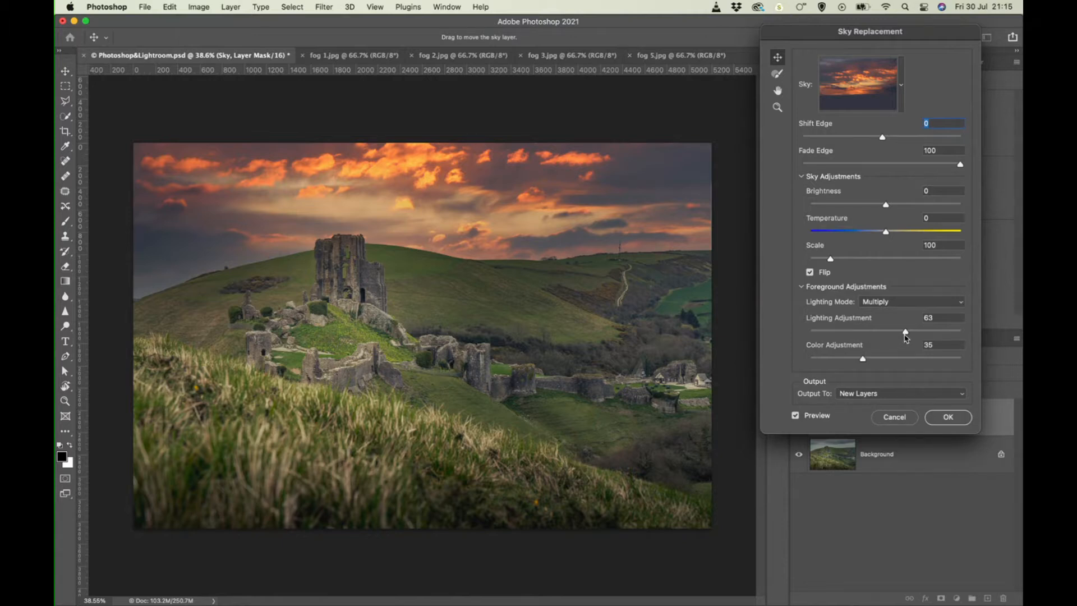
Step: Set the foreground Lighting Adjustment to 42 and the Color Adjustment to 97
{"action": "left_click_drag", "start_coordinate": [905, 333], "coordinate": [950, 337]}
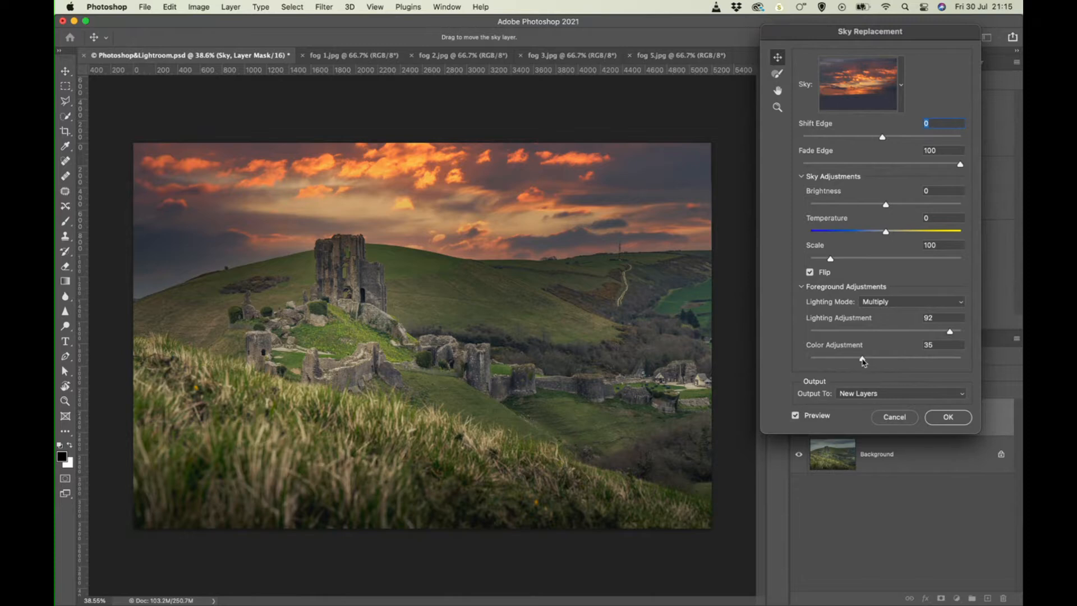
{"action": "left_click_drag", "start_coordinate": [862, 360], "coordinate": [941, 362]}
{"action": "left_click", "coordinate": [899, 332]}
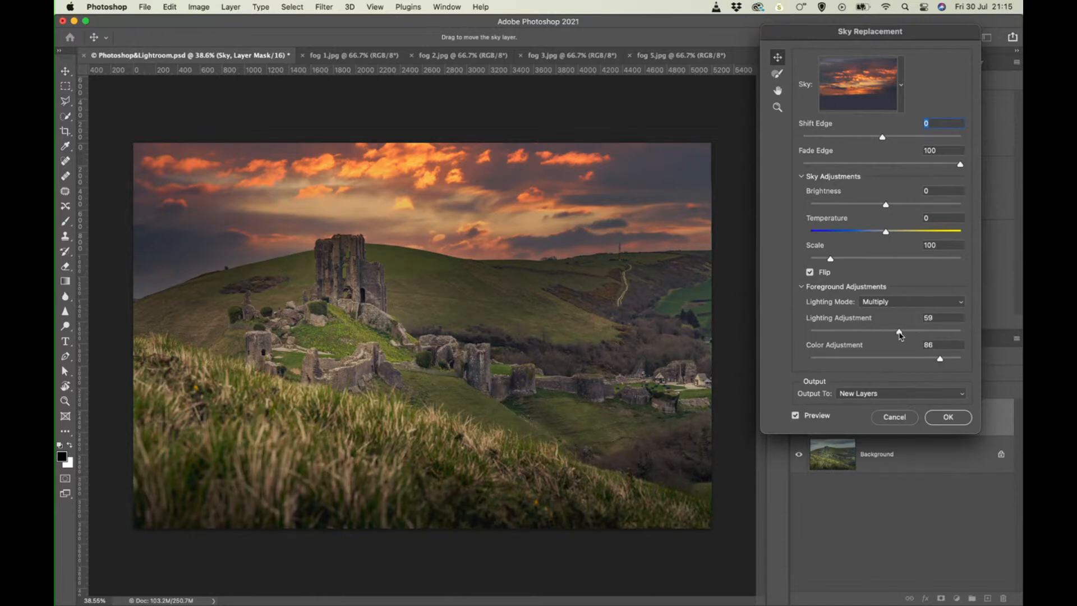
{"action": "left_click_drag", "start_coordinate": [900, 333], "coordinate": [874, 333]}
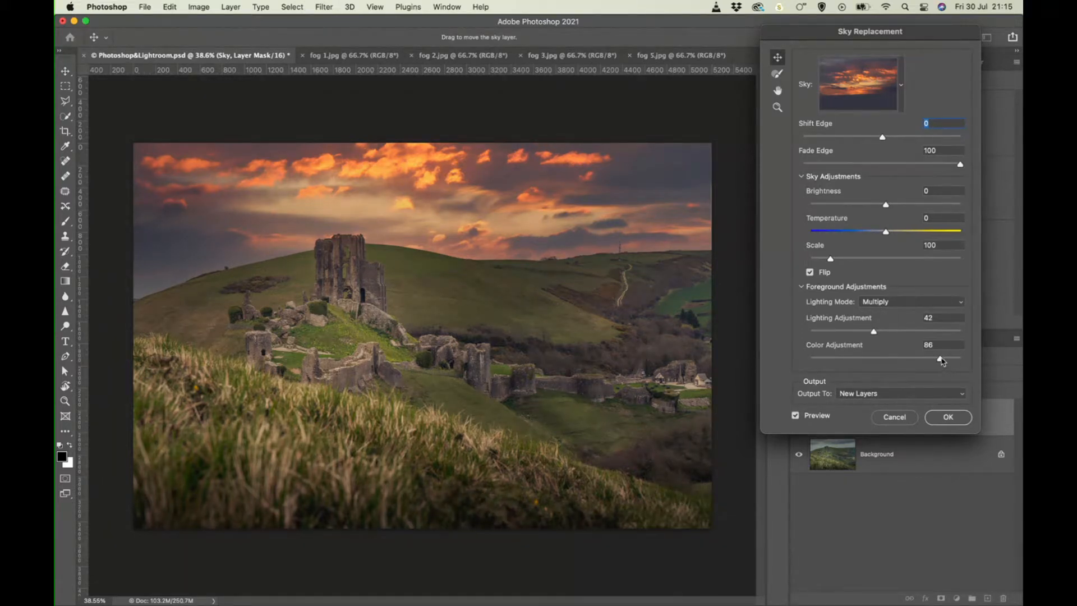
{"action": "left_click_drag", "start_coordinate": [941, 362], "coordinate": [958, 362]}
Step: Compare the image with the preview off and on, and apply the sky replacement with output to New Layers
{"action": "left_click", "coordinate": [795, 416]}
{"action": "left_click", "coordinate": [796, 415]}
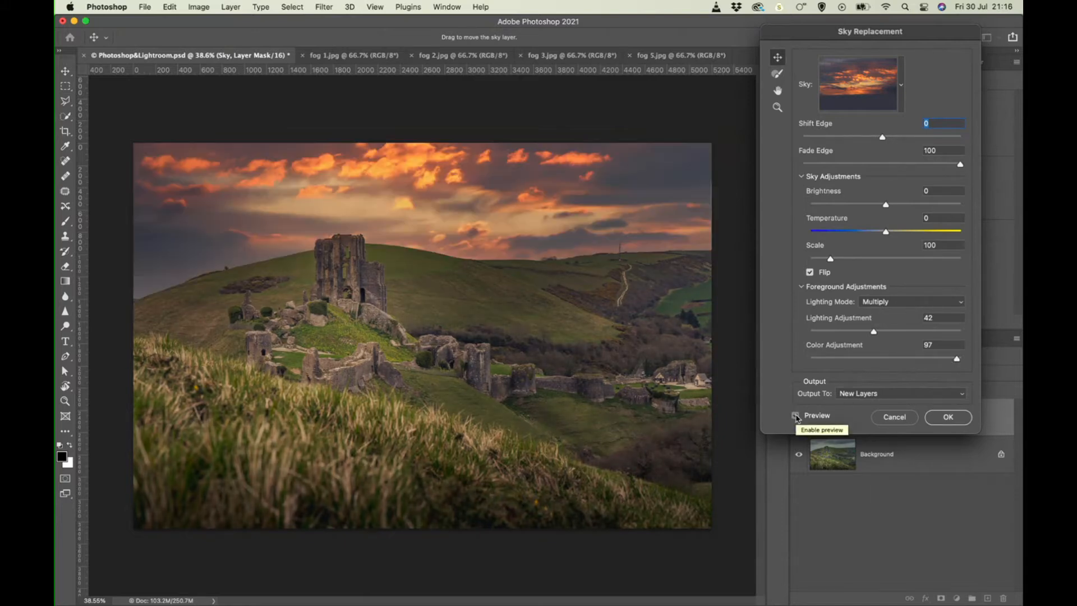
{"action": "left_click", "coordinate": [795, 416]}
{"action": "left_click", "coordinate": [795, 415]}
{"action": "left_click", "coordinate": [795, 416]}
{"action": "left_click", "coordinate": [795, 416]}
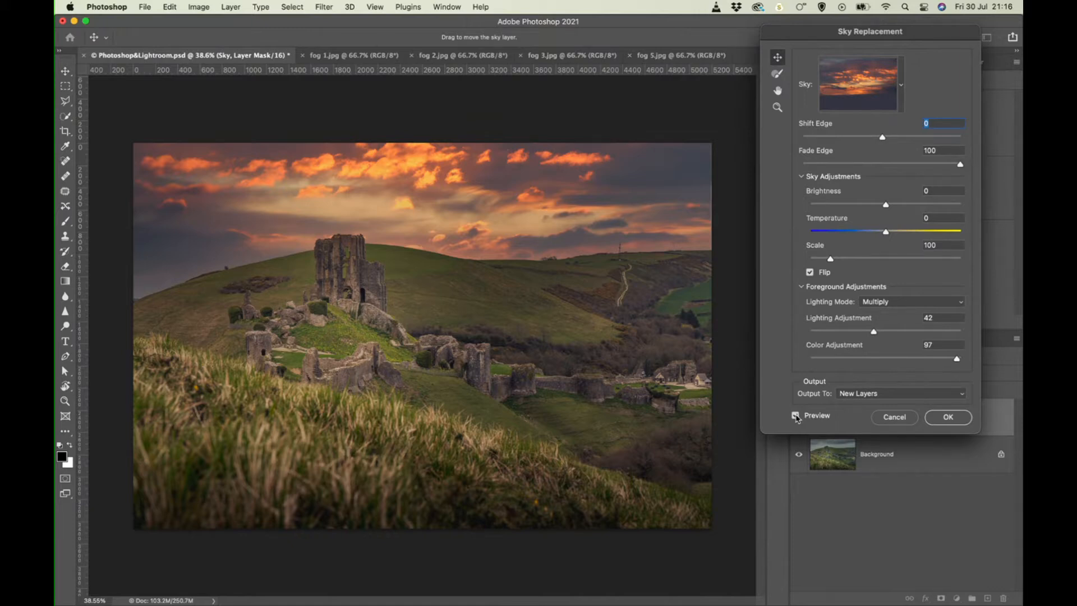
{"action": "left_click", "coordinate": [948, 418]}
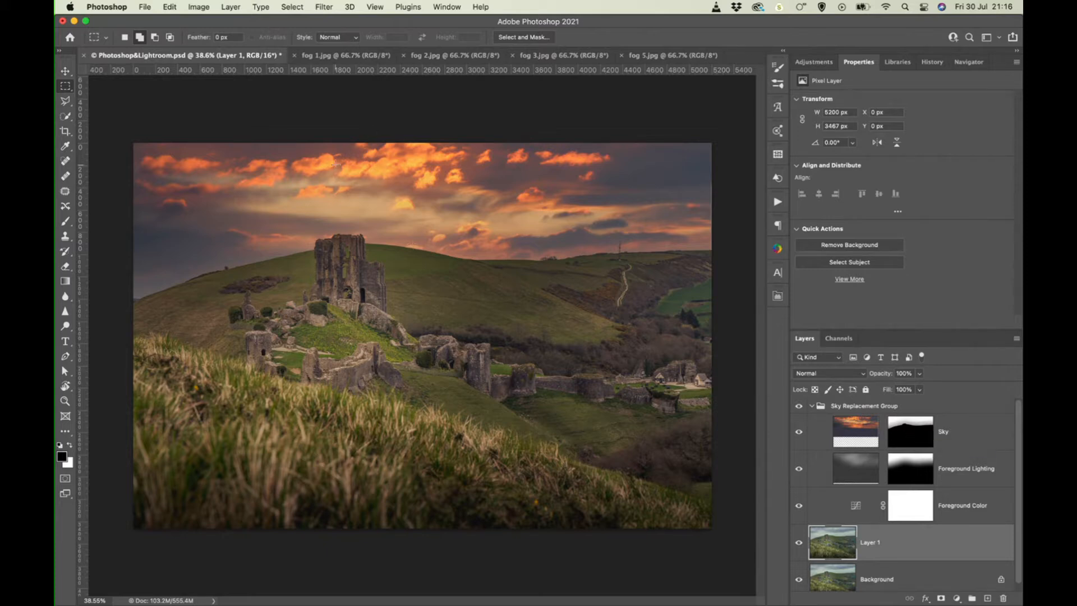
Step: Load the Sky layer's mask as a selection to check its outline, deselect it, and review the Sky Replacement Group layers
{"action": "left_click", "coordinate": [904, 435], "text": "super"}
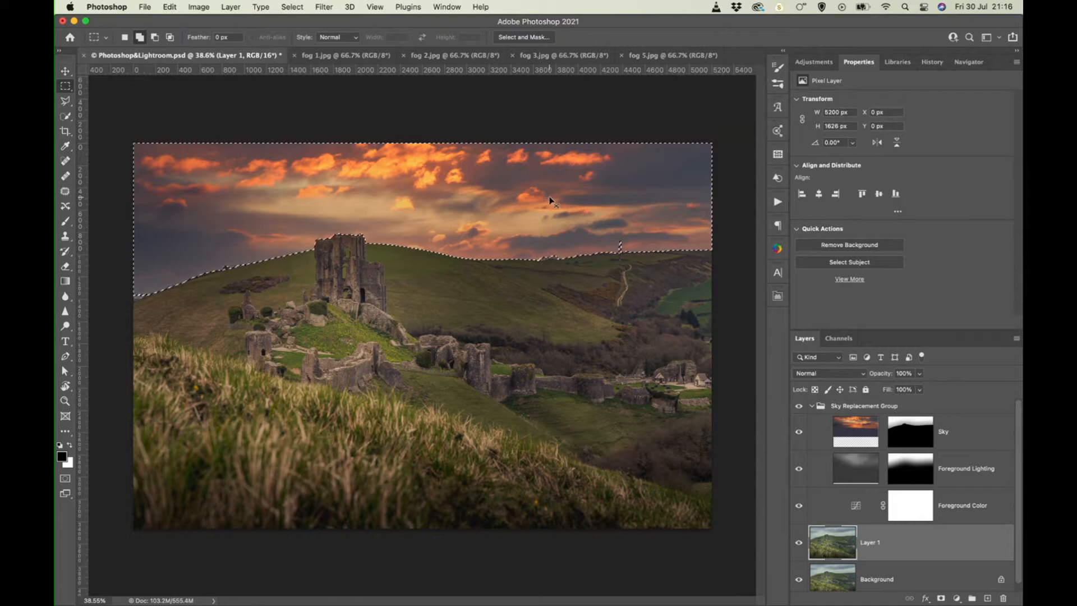
{"action": "key", "text": "super+d"}
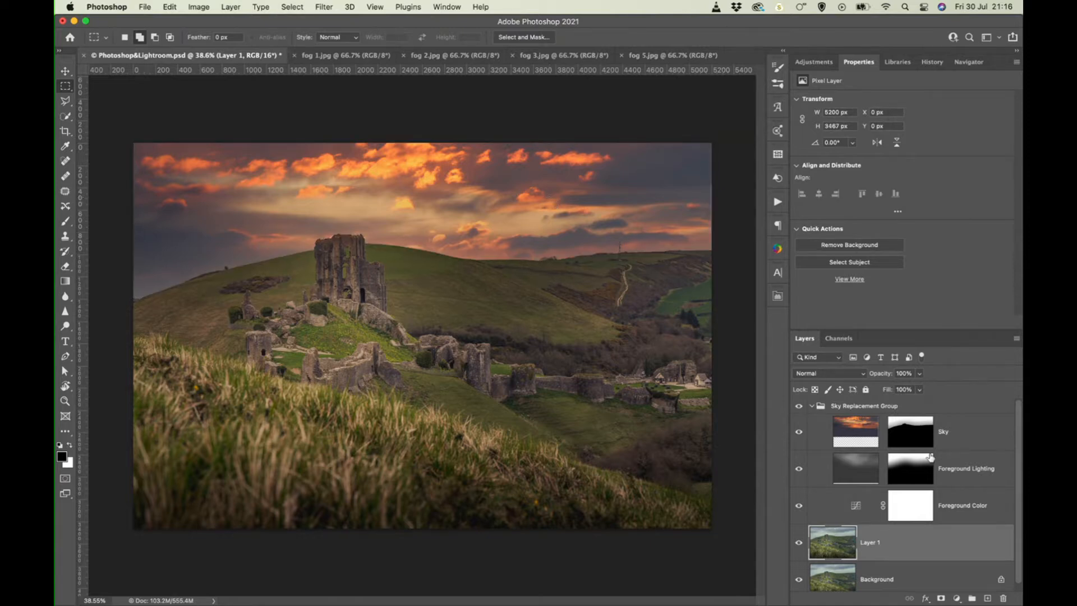
{"action": "scroll", "coordinate": [930, 457], "scroll_direction": "down", "scroll_amount": 1}
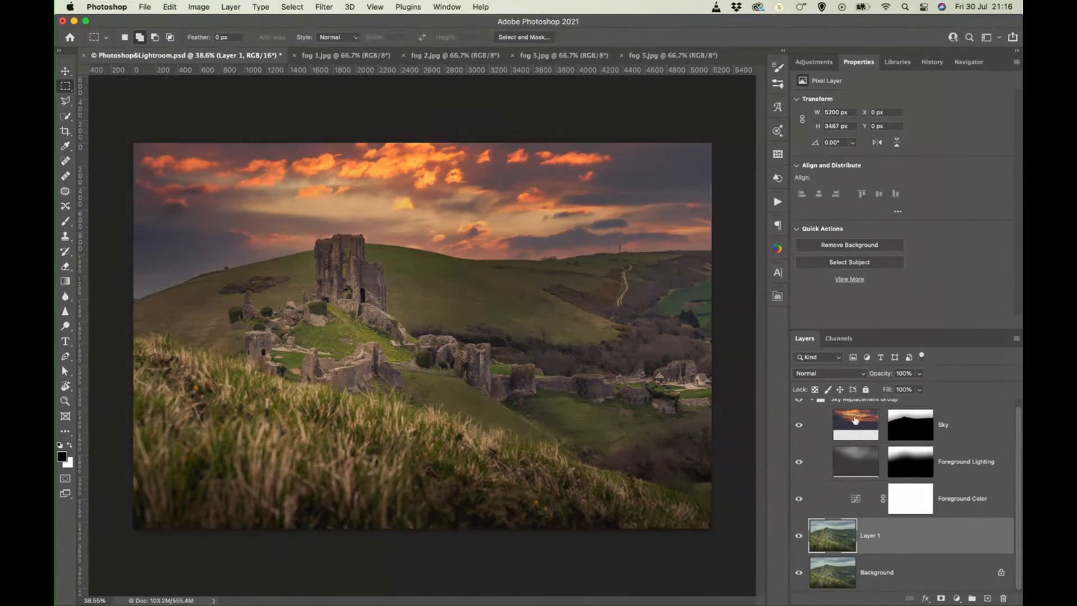
{"action": "scroll", "coordinate": [846, 510], "scroll_direction": "up", "scroll_amount": 1}
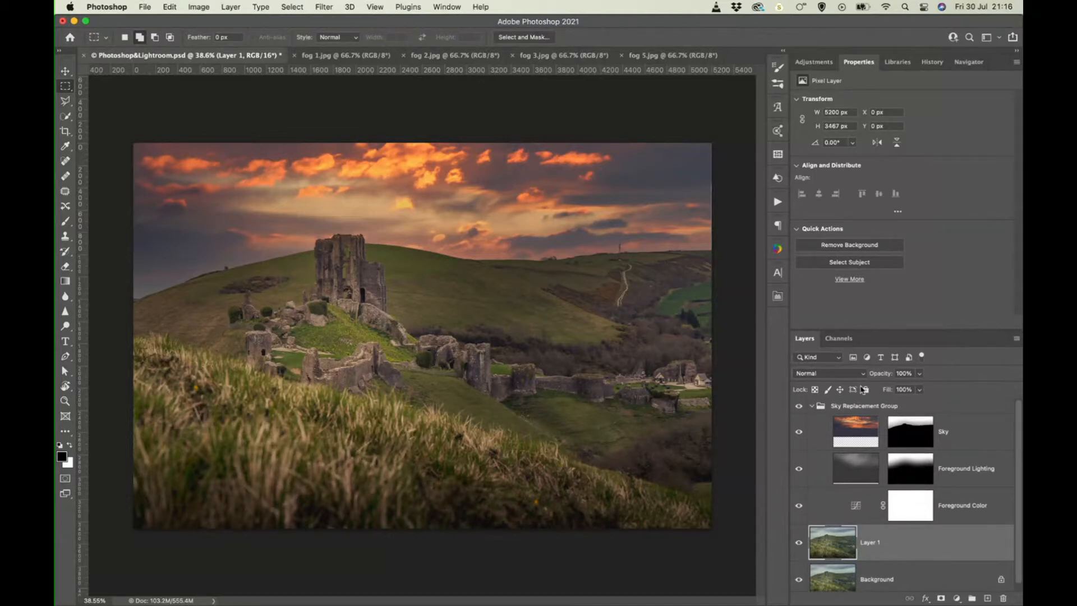
Step: Hide and show the Sky Replacement Group repeatedly to compare the original photo with the sunset version, and review its layers
{"action": "left_click", "coordinate": [811, 406]}
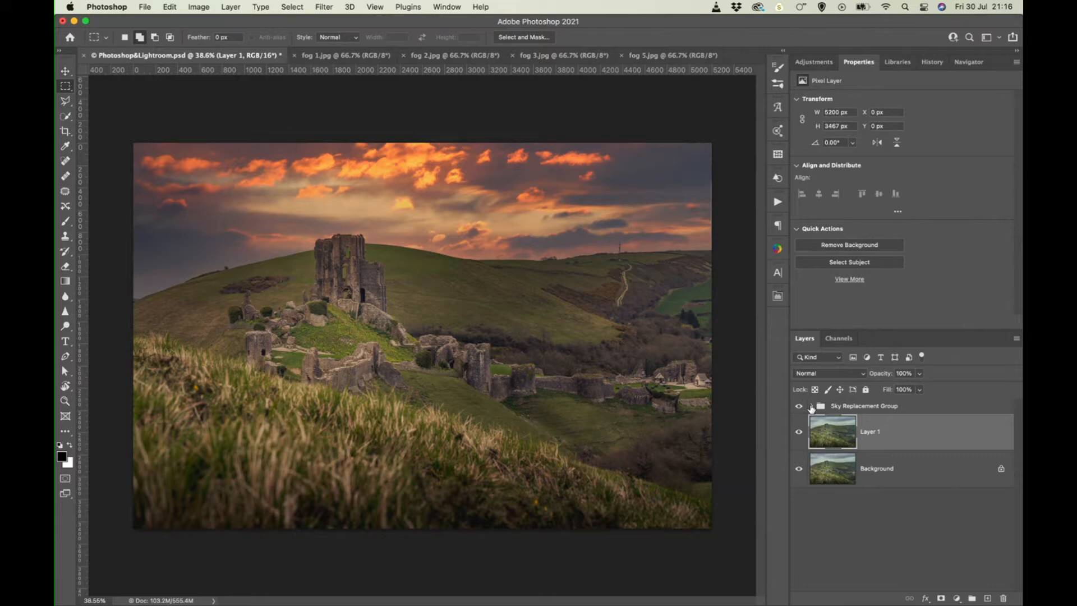
{"action": "left_click", "coordinate": [798, 406]}
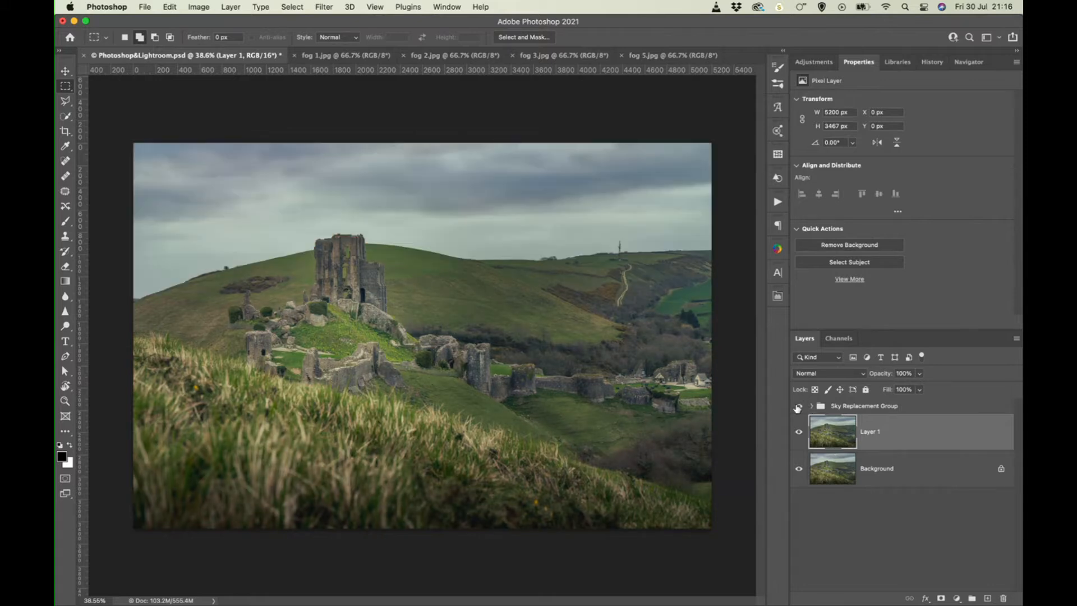
{"action": "left_click", "coordinate": [798, 406]}
{"action": "left_click", "coordinate": [798, 406]}
{"action": "left_click", "coordinate": [798, 406]}
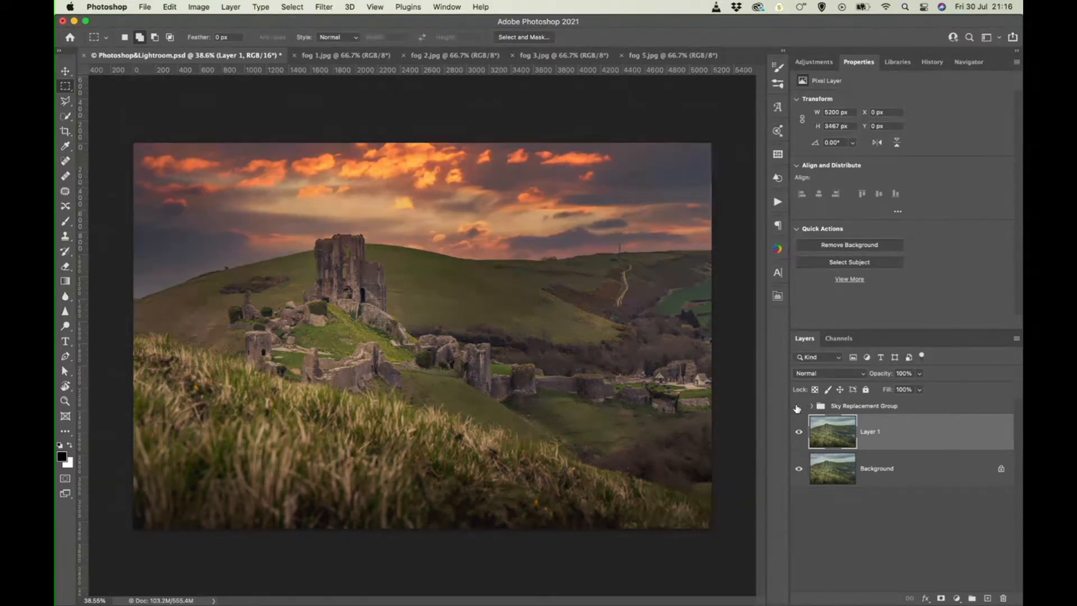
{"action": "left_click", "coordinate": [798, 406]}
{"action": "left_click", "coordinate": [797, 406]}
{"action": "left_click", "coordinate": [811, 406]}
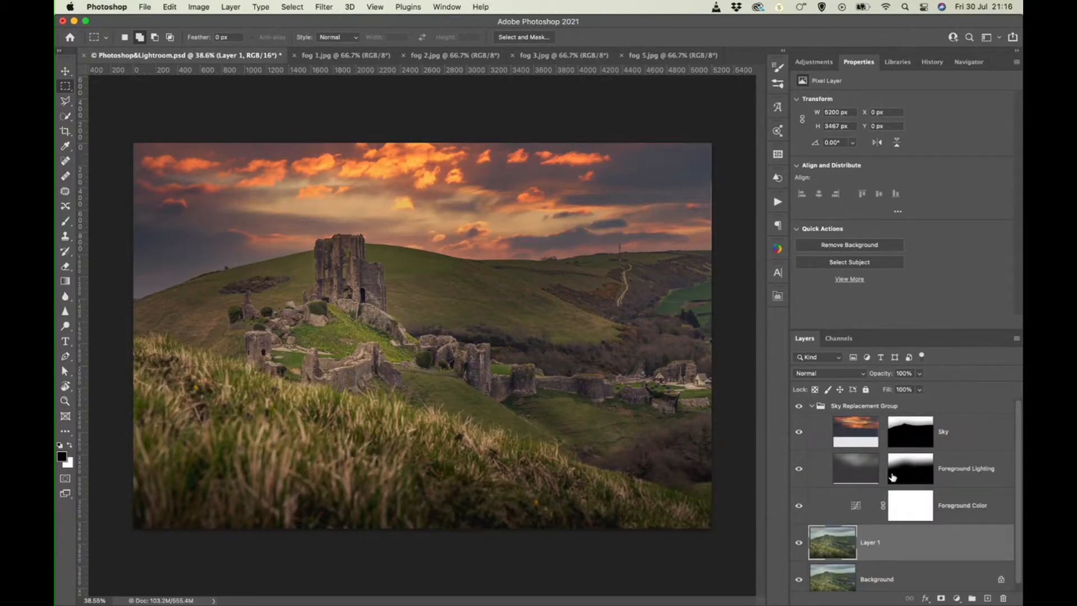
{"action": "left_click", "coordinate": [811, 406]}
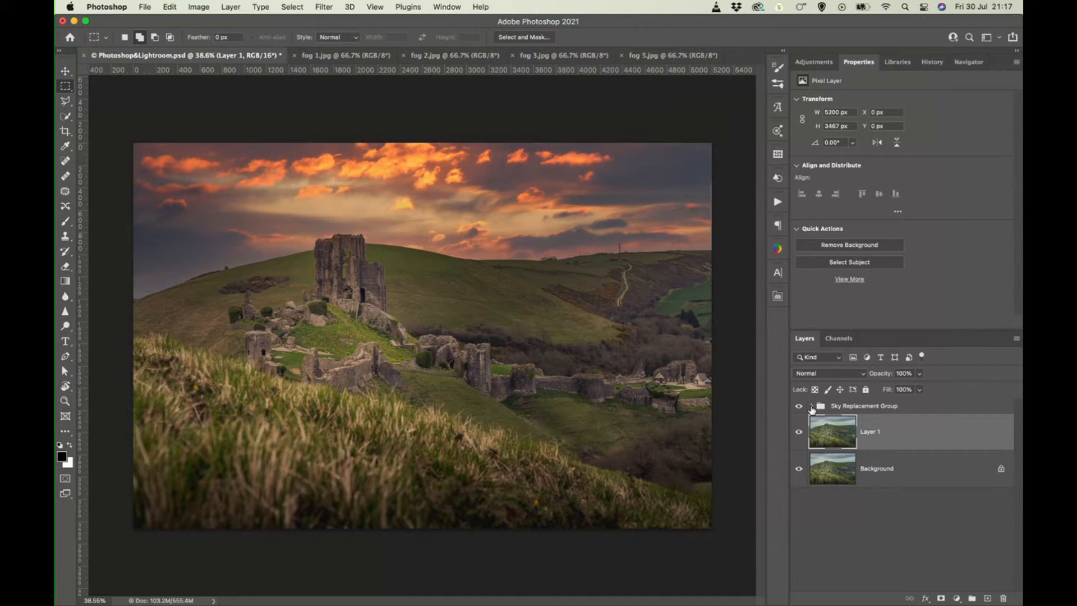
Step: Scale the Sky Replacement Group to about 101% with Free Transform, keeping it centred with its lower edge on the image's lower edge
{"action": "left_click", "coordinate": [873, 407]}
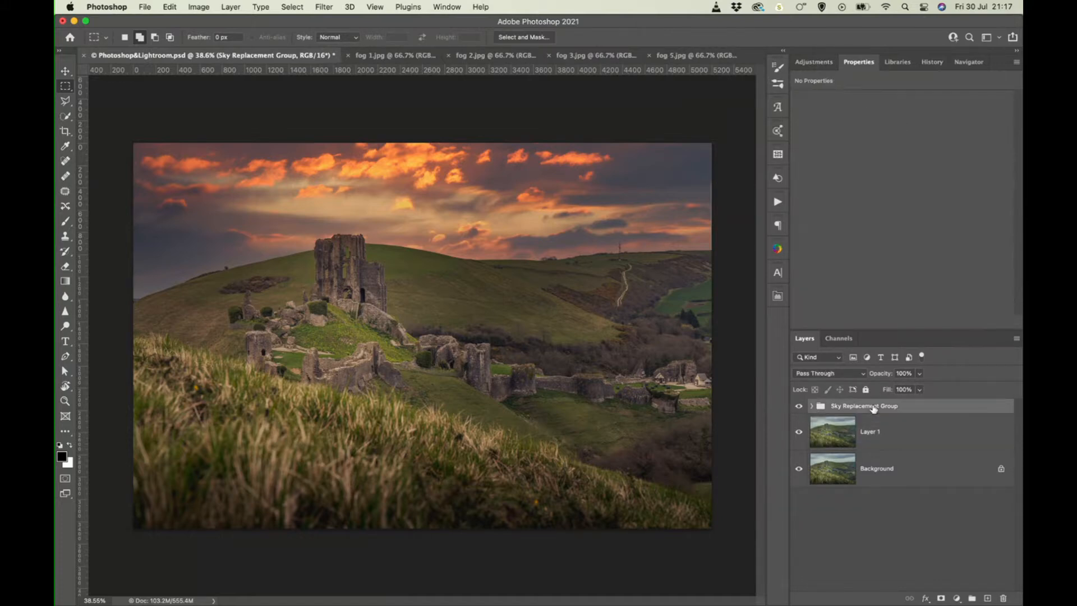
{"action": "left_click", "coordinate": [67, 70]}
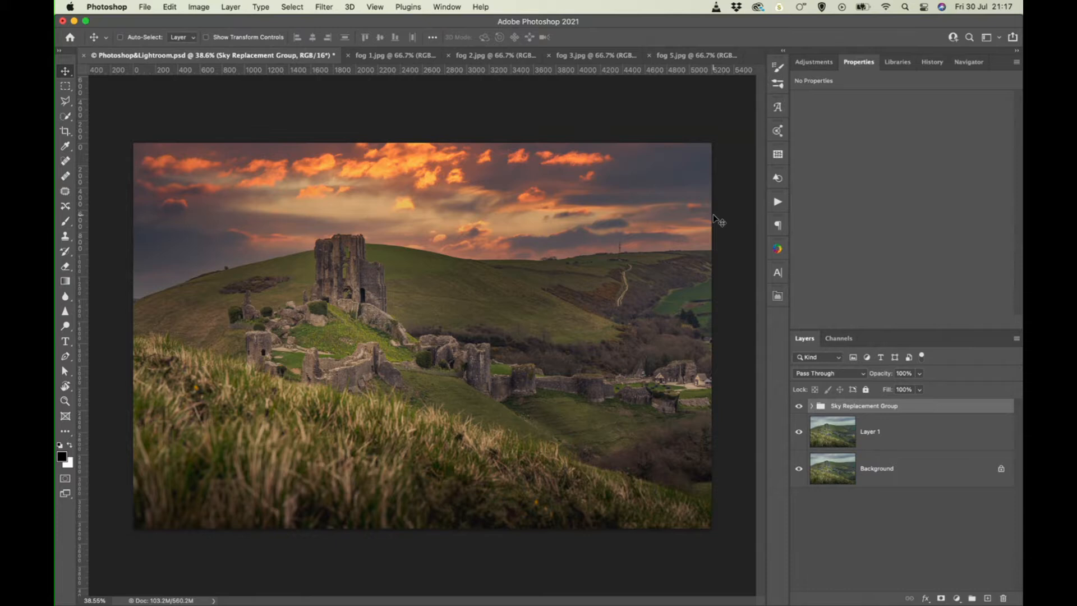
{"action": "key", "text": "super+t"}
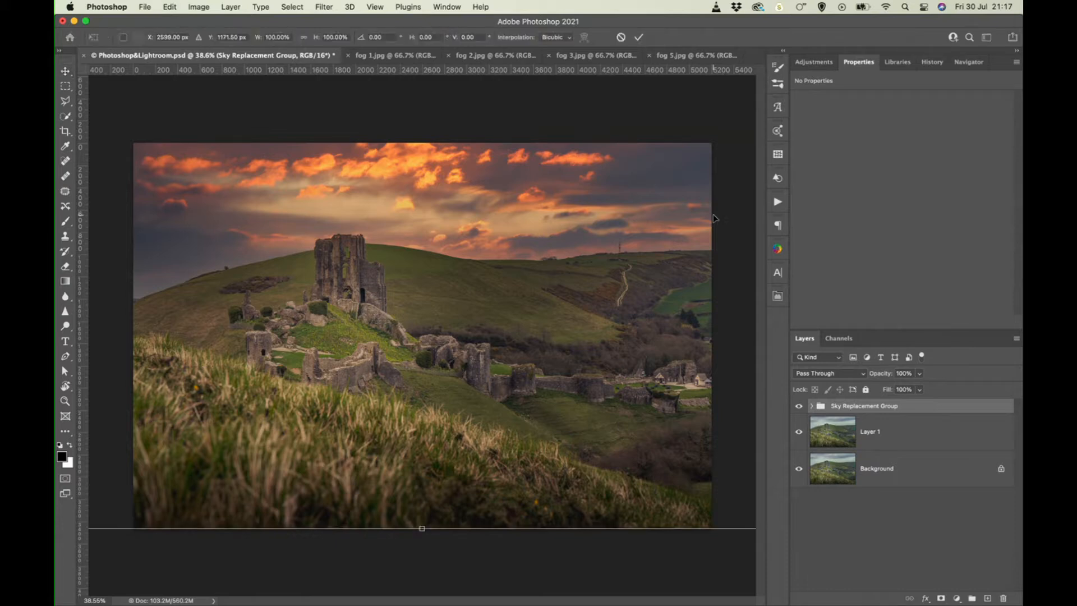
{"action": "key", "text": "super+minus"}
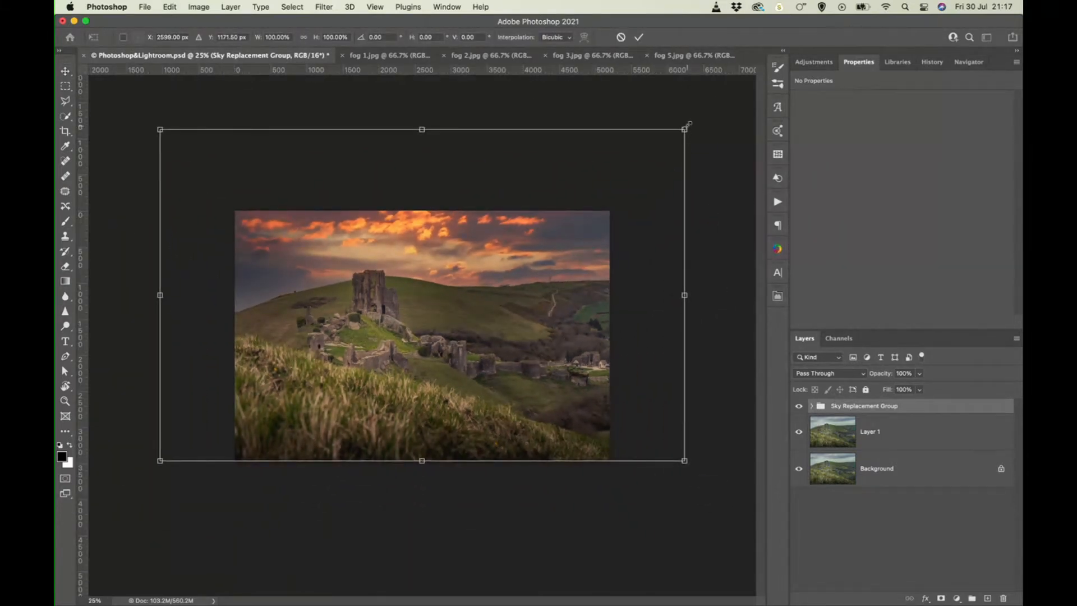
{"action": "left_click_drag", "start_coordinate": [685, 129], "coordinate": [689, 125]}
{"action": "left_click_drag", "start_coordinate": [632, 167], "coordinate": [628, 166]}
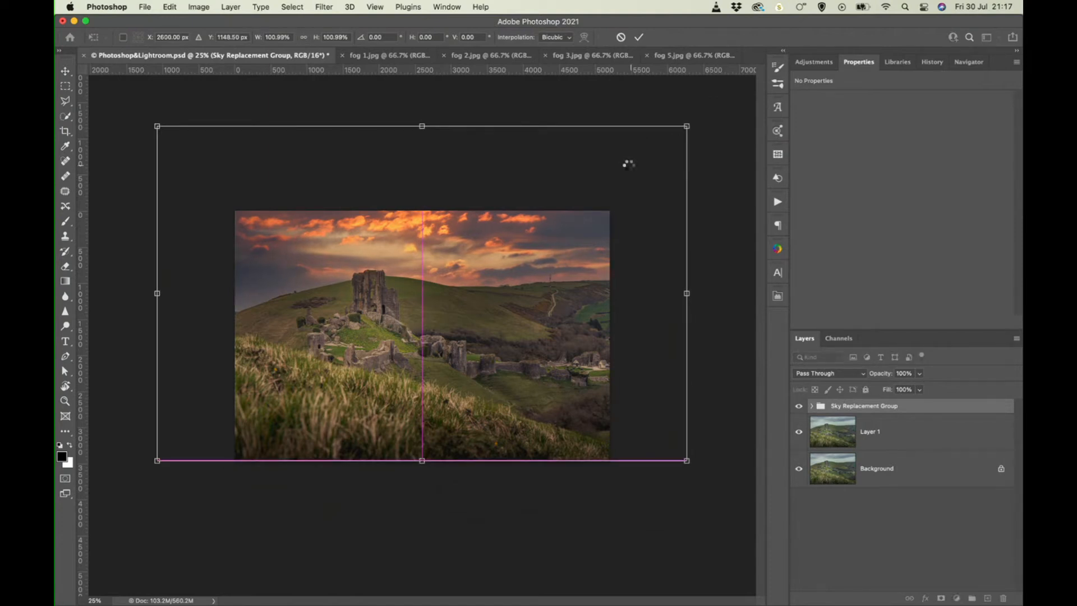
{"action": "key", "text": "Return"}
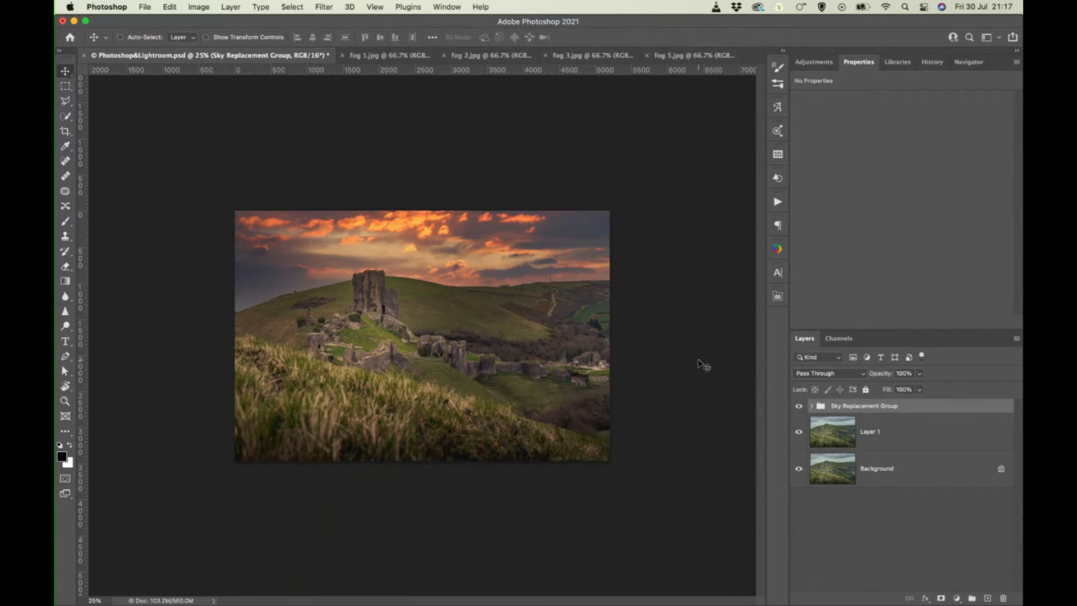
{"action": "key", "text": "super+0"}
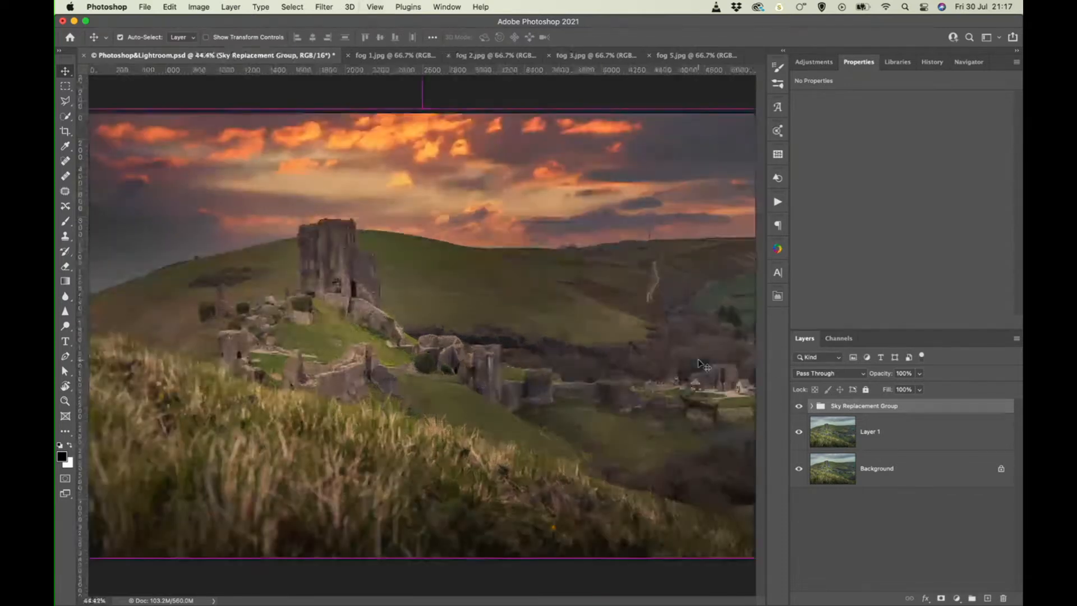
{"action": "key", "text": "super+1"}
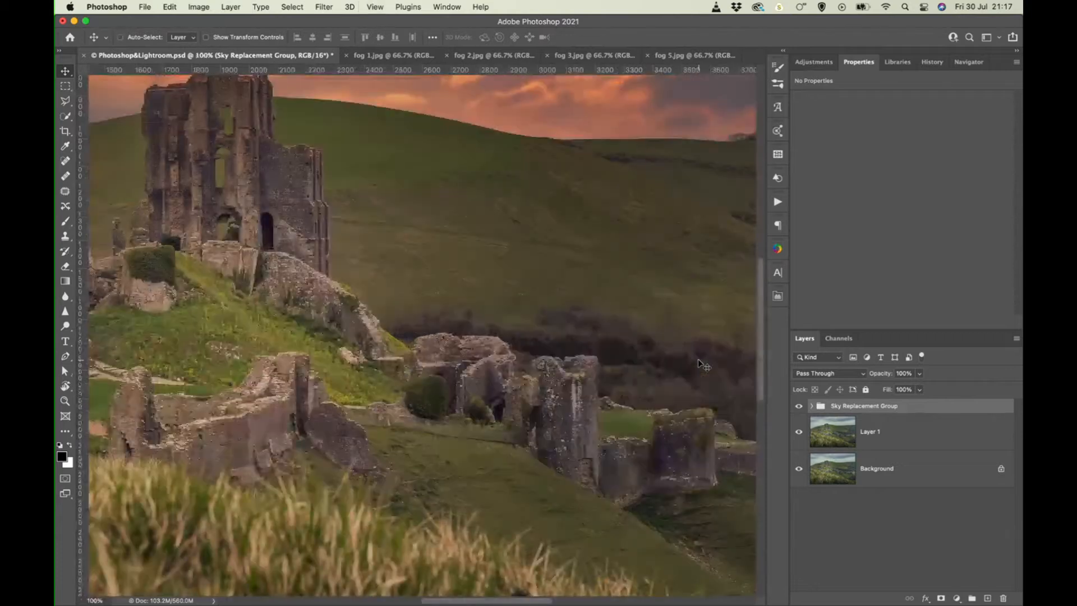
{"action": "key", "text": "super+minus"}
{"action": "key", "text": "super+minus"}
{"action": "key", "text": "super+minus"}
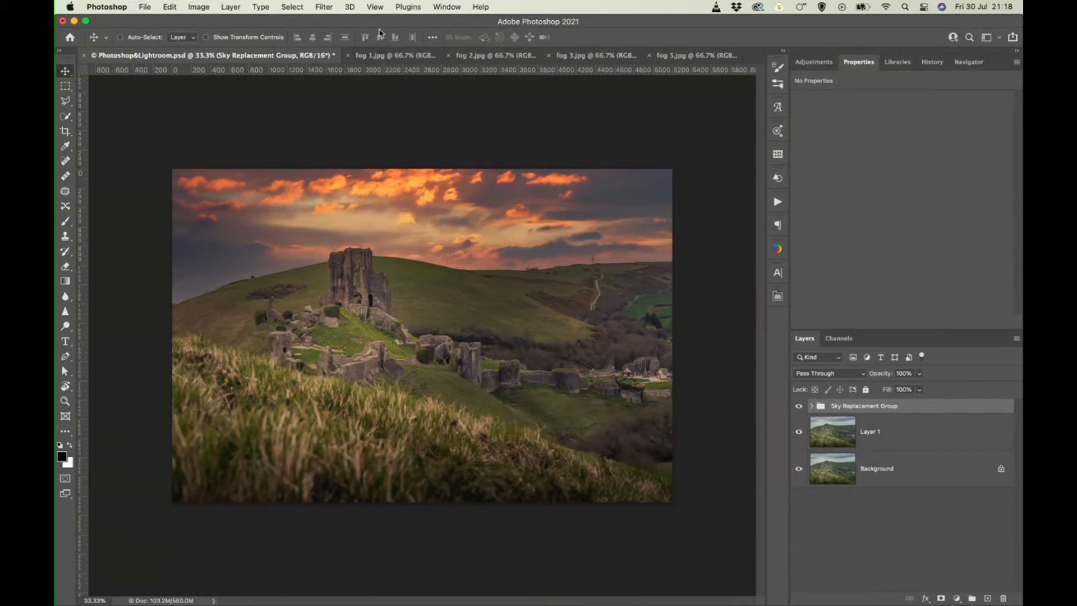
Step: Look through the fog 1, fog 2, fog 3 and fog 5 images, and return to the castle document
{"action": "left_click", "coordinate": [391, 58]}
{"action": "left_click", "coordinate": [461, 60]}
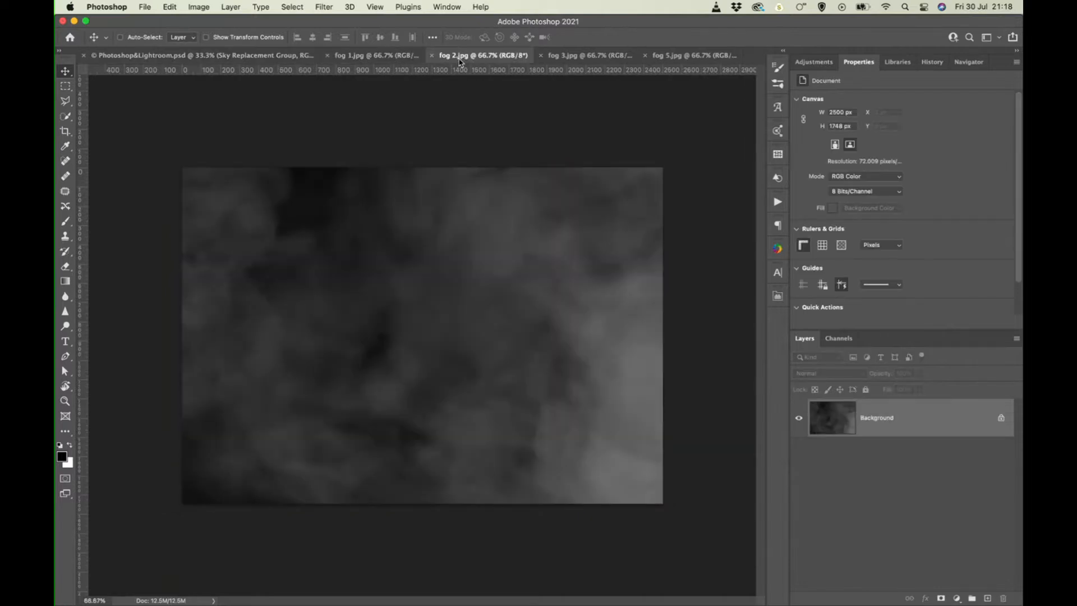
{"action": "left_click", "coordinate": [574, 62]}
{"action": "left_click", "coordinate": [676, 58]}
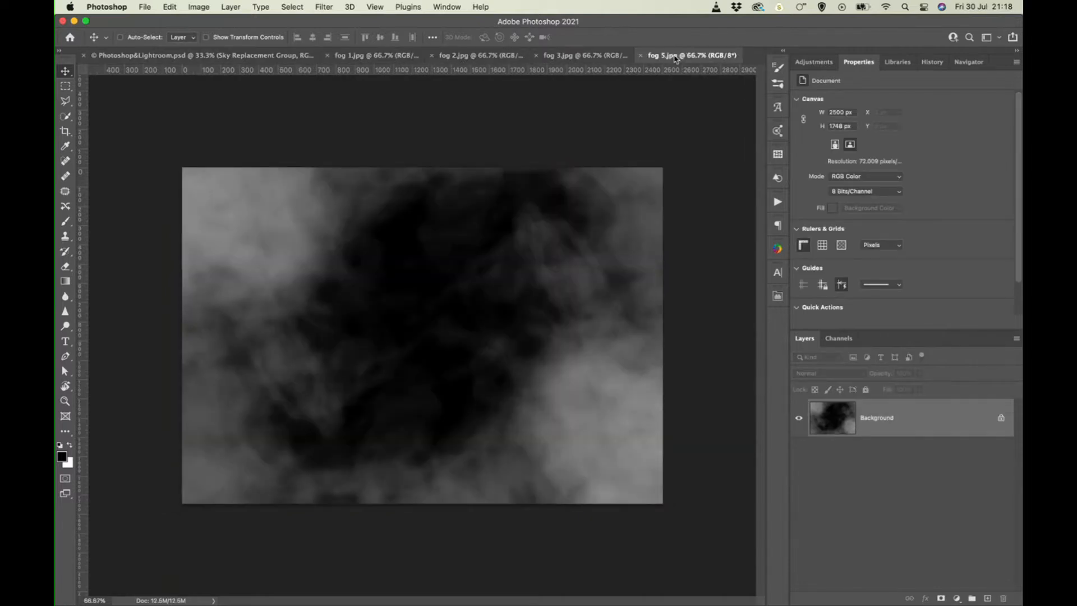
{"action": "left_click", "coordinate": [153, 56]}
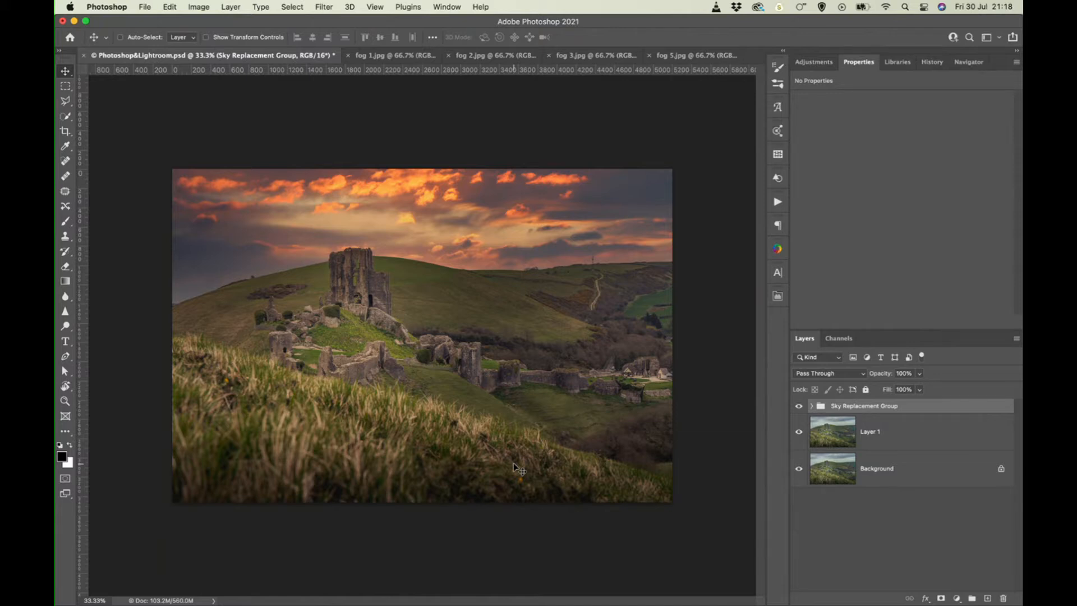
Step: On Layer 1, start a Polygonal Lasso outline at the foreground grass and run it up the slope to the leftmost ivy bush
{"action": "left_click", "coordinate": [870, 436]}
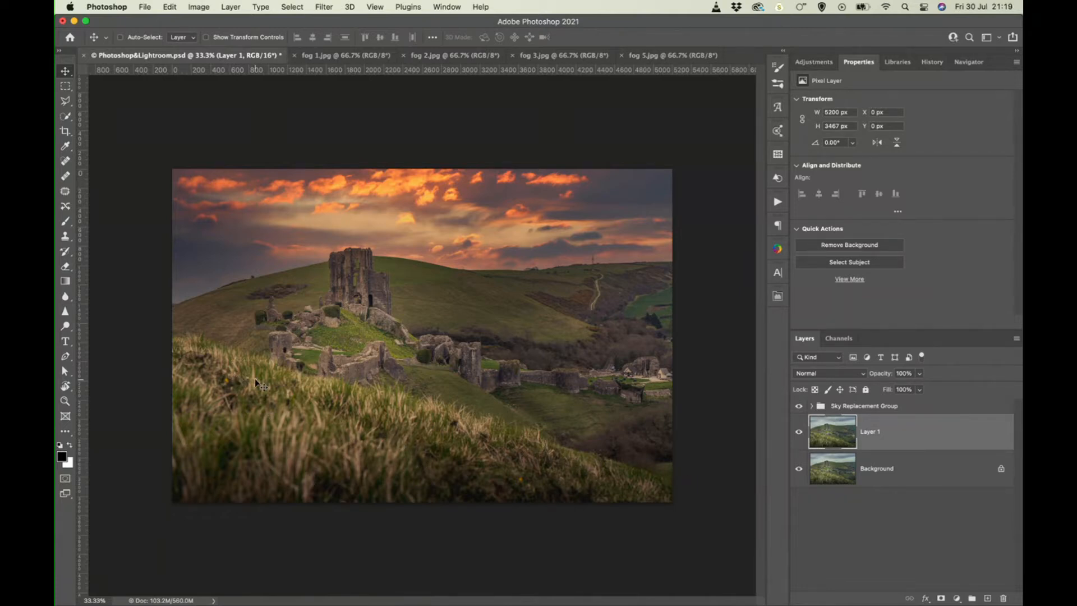
{"action": "key", "text": "super+1"}
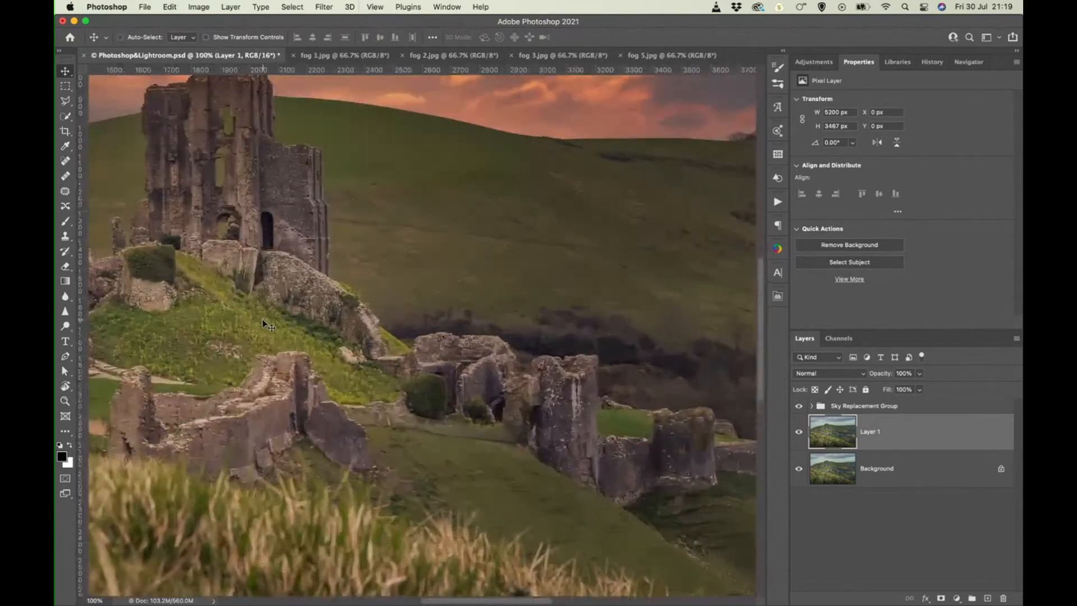
{"action": "scroll", "coordinate": [261, 318], "scroll_direction": "left", "scroll_amount": 10}
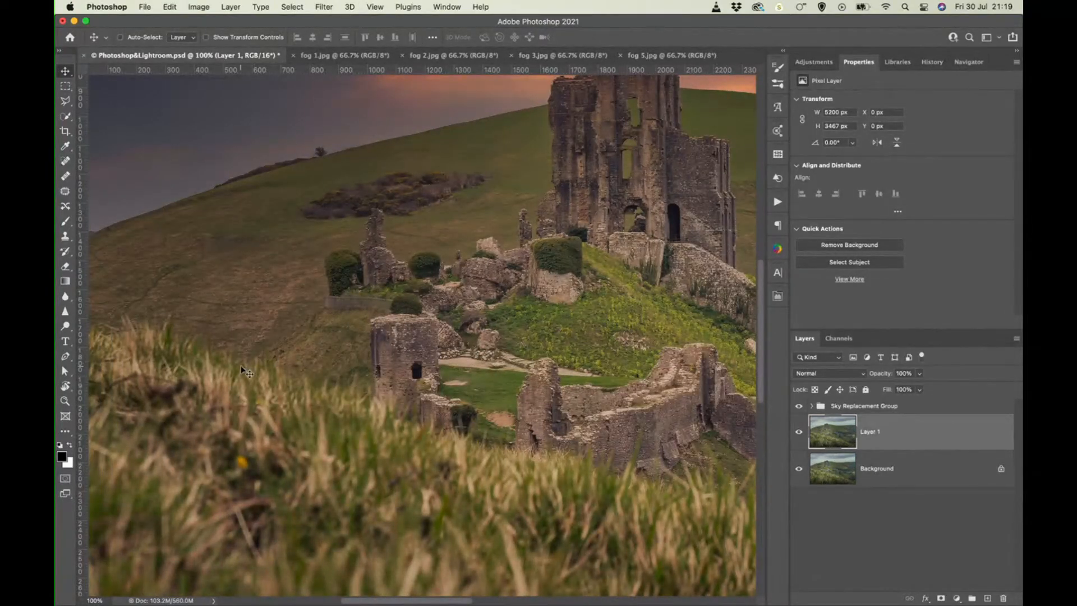
{"action": "left_click", "coordinate": [65, 101]}
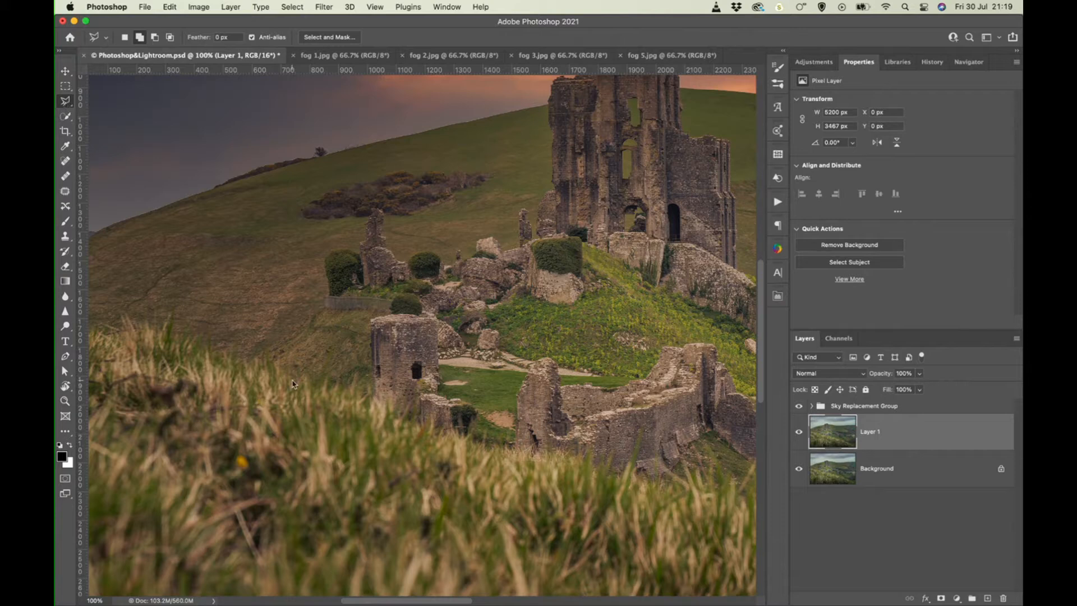
{"action": "left_click", "coordinate": [226, 374]}
{"action": "left_click", "coordinate": [326, 296]}
{"action": "left_click", "coordinate": [327, 259]}
{"action": "left_click", "coordinate": [342, 248]}
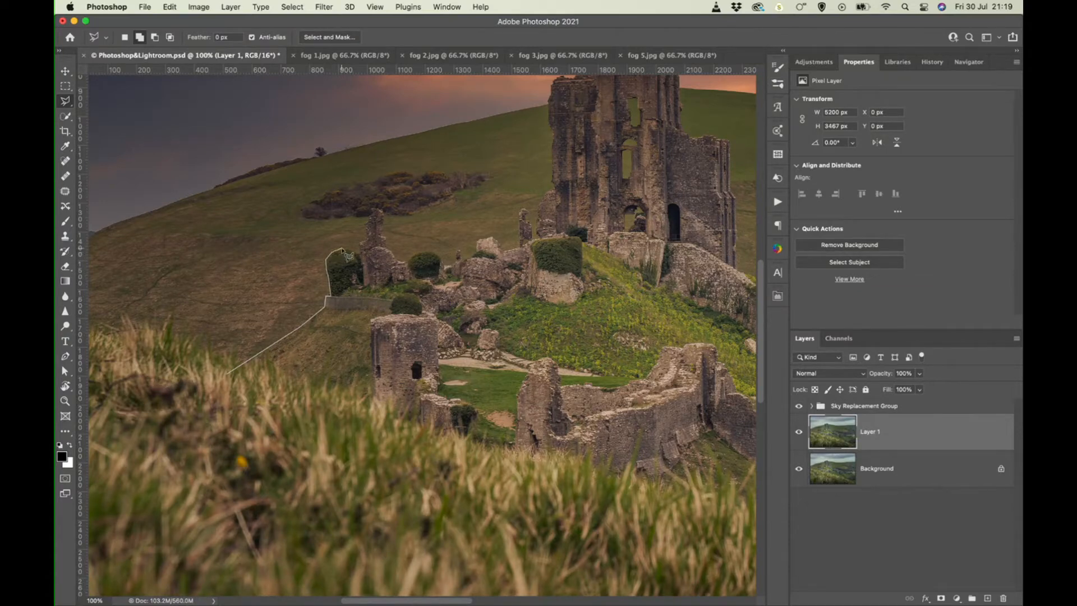
Step: Continue the lasso outline over the leftmost bush, around the tall broken pillar and across the second bush
{"action": "left_click", "coordinate": [353, 251]}
{"action": "left_click", "coordinate": [361, 256]}
{"action": "left_click", "coordinate": [361, 241]}
{"action": "left_click", "coordinate": [365, 240]}
{"action": "left_click", "coordinate": [367, 222]}
{"action": "left_click", "coordinate": [372, 211]}
{"action": "left_click", "coordinate": [381, 211]}
{"action": "left_click", "coordinate": [396, 261]}
{"action": "left_click", "coordinate": [425, 253]}
{"action": "left_click", "coordinate": [439, 256]}
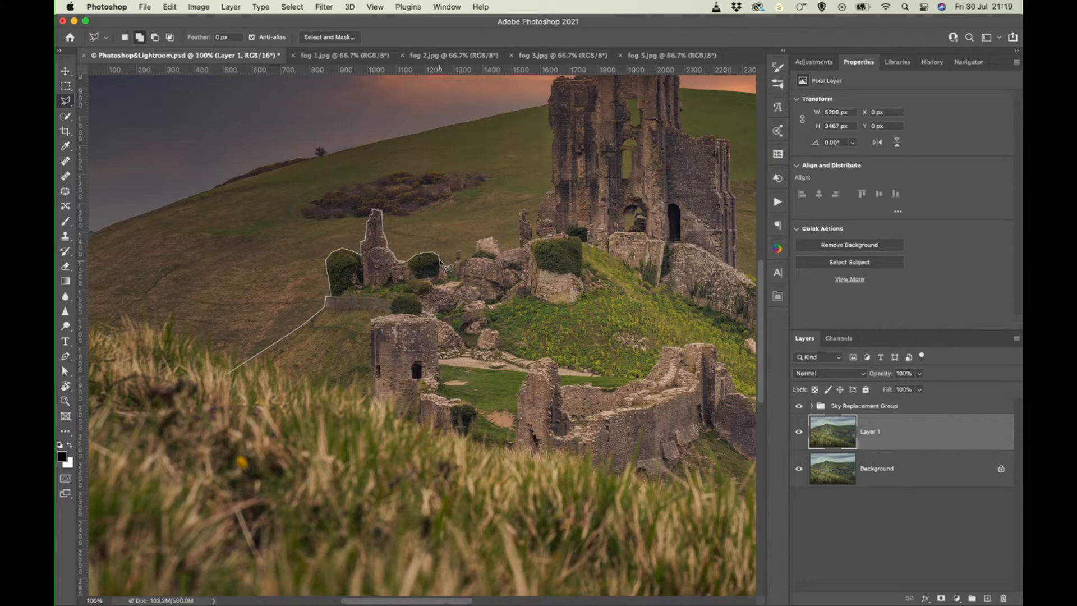
Step: Trace the lasso outline over the low rubble and around the thin standing pillar to the foot of the castle keep
{"action": "left_click", "coordinate": [451, 265]}
{"action": "left_click", "coordinate": [459, 251]}
{"action": "left_click", "coordinate": [477, 239]}
{"action": "left_click", "coordinate": [494, 238]}
{"action": "left_click", "coordinate": [502, 250]}
{"action": "left_click", "coordinate": [519, 250]}
{"action": "scroll", "coordinate": [518, 231], "scroll_direction": "up", "scroll_amount": 2}
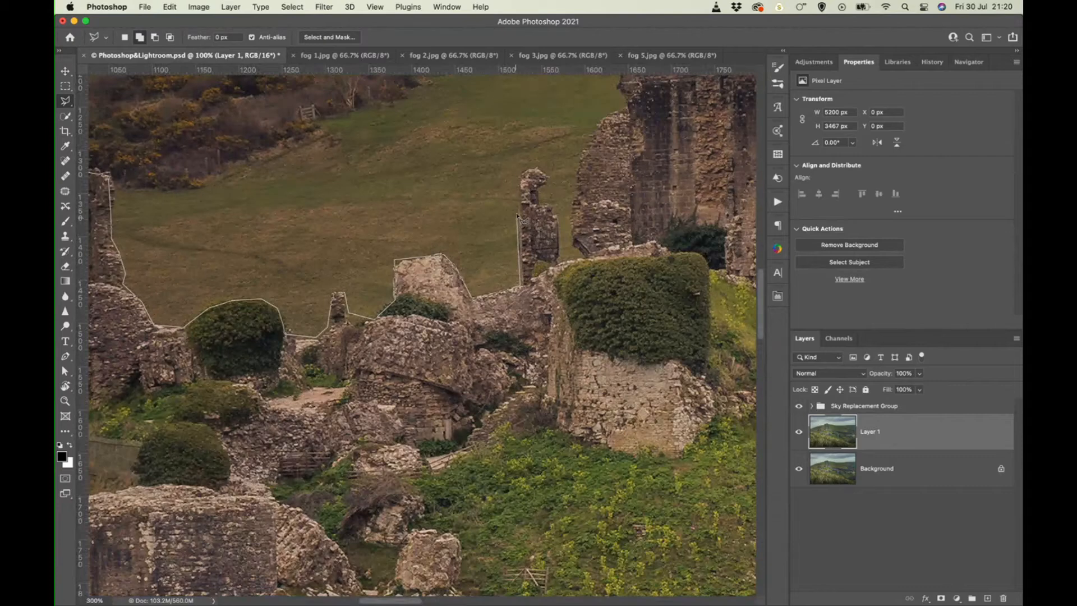
{"action": "left_click", "coordinate": [519, 174]}
{"action": "left_click", "coordinate": [536, 168]}
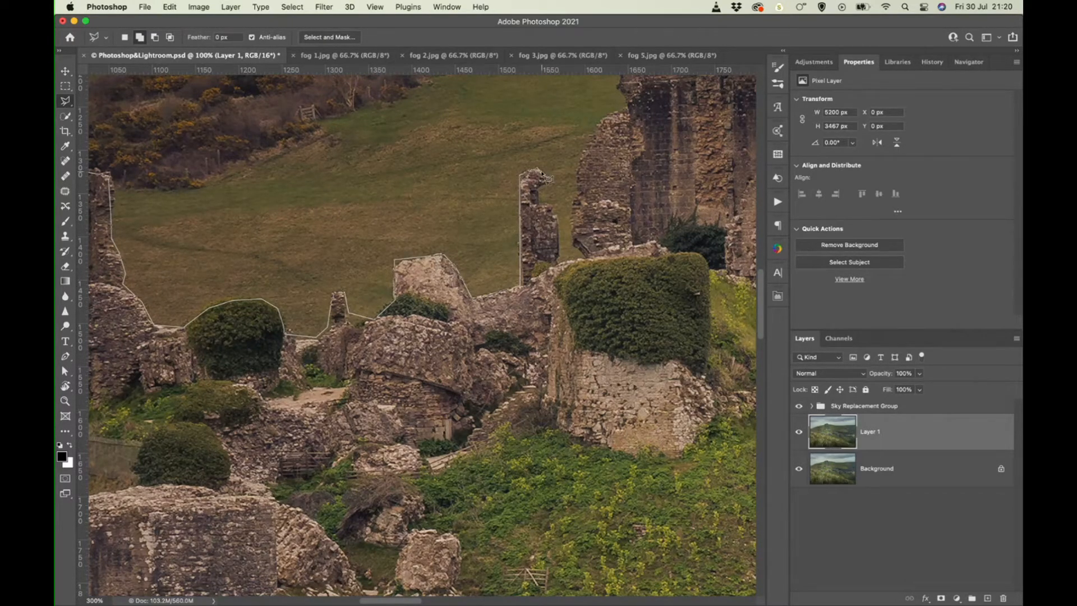
{"action": "left_click", "coordinate": [548, 178]}
{"action": "left_click", "coordinate": [538, 190]}
{"action": "left_click", "coordinate": [538, 203]}
{"action": "left_click", "coordinate": [585, 260]}
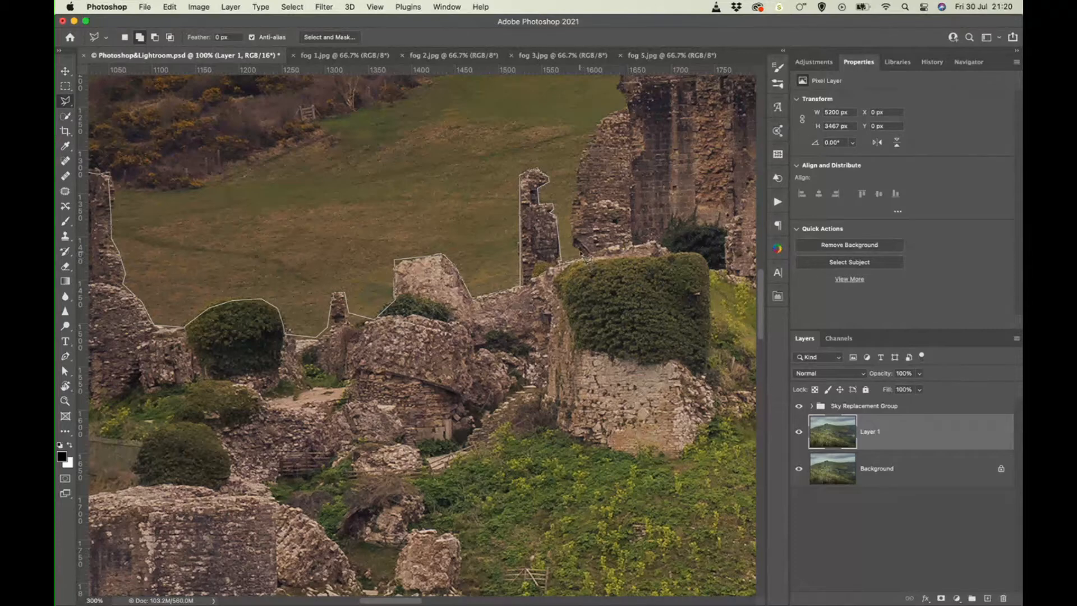
Step: Trace the lasso outline up the left side of the castle keep along its stone edge
{"action": "left_click", "coordinate": [572, 228]}
{"action": "left_click", "coordinate": [577, 171]}
{"action": "left_click", "coordinate": [583, 156]}
{"action": "left_click", "coordinate": [593, 135]}
{"action": "left_click", "coordinate": [601, 122]}
{"action": "left_click", "coordinate": [610, 115]}
{"action": "left_click", "coordinate": [626, 108]}
{"action": "left_click", "coordinate": [617, 84]}
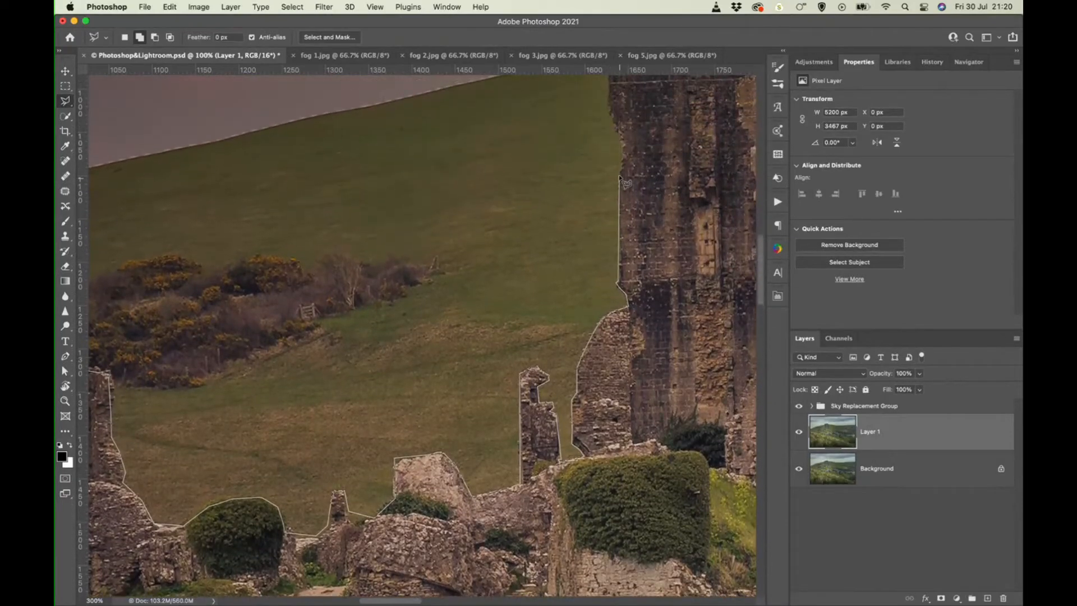
{"action": "scroll", "coordinate": [623, 151], "scroll_direction": "down", "scroll_amount": 5}
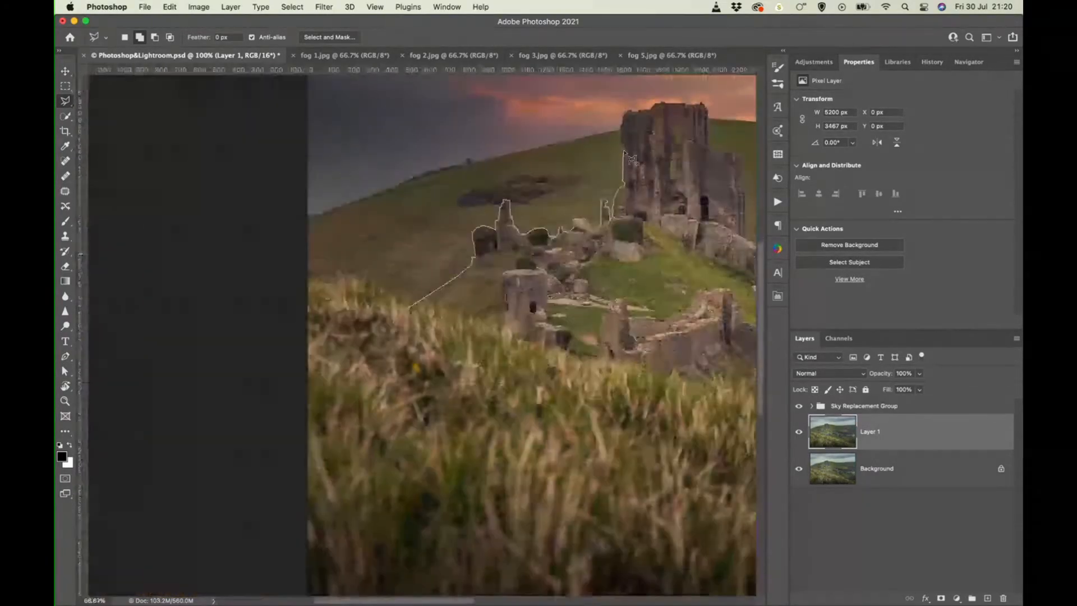
{"action": "scroll", "coordinate": [624, 156], "scroll_direction": "down", "scroll_amount": 1}
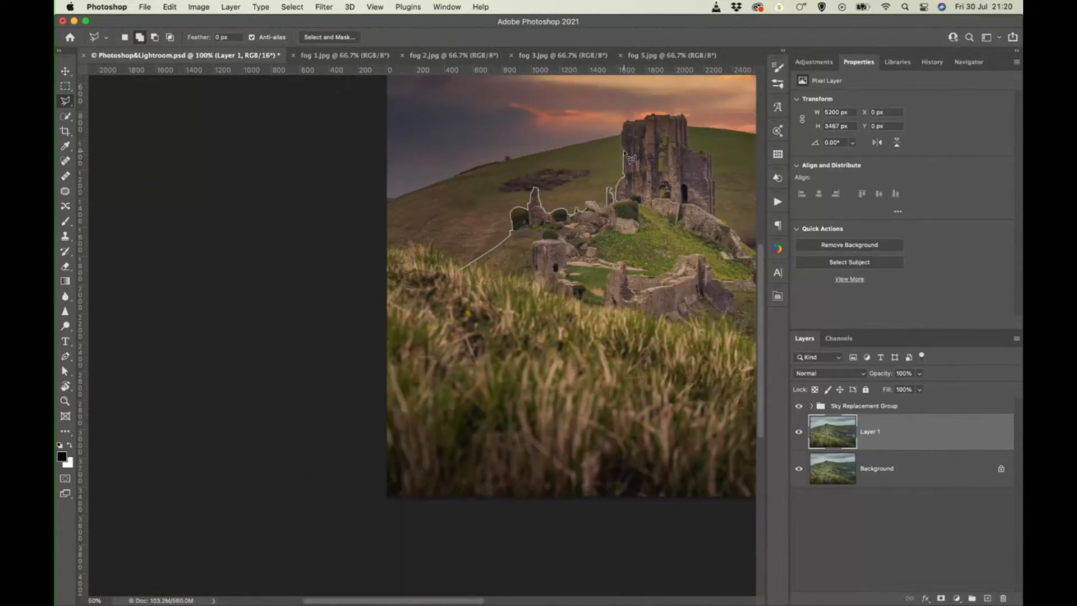
Step: Carry the lasso outline across the top of the keep and down its right side to the slope
{"action": "left_click", "coordinate": [647, 117]}
{"action": "left_click", "coordinate": [654, 115]}
{"action": "left_click", "coordinate": [665, 114]}
{"action": "left_click", "coordinate": [686, 116]}
{"action": "left_click", "coordinate": [688, 146]}
{"action": "left_click", "coordinate": [710, 151]}
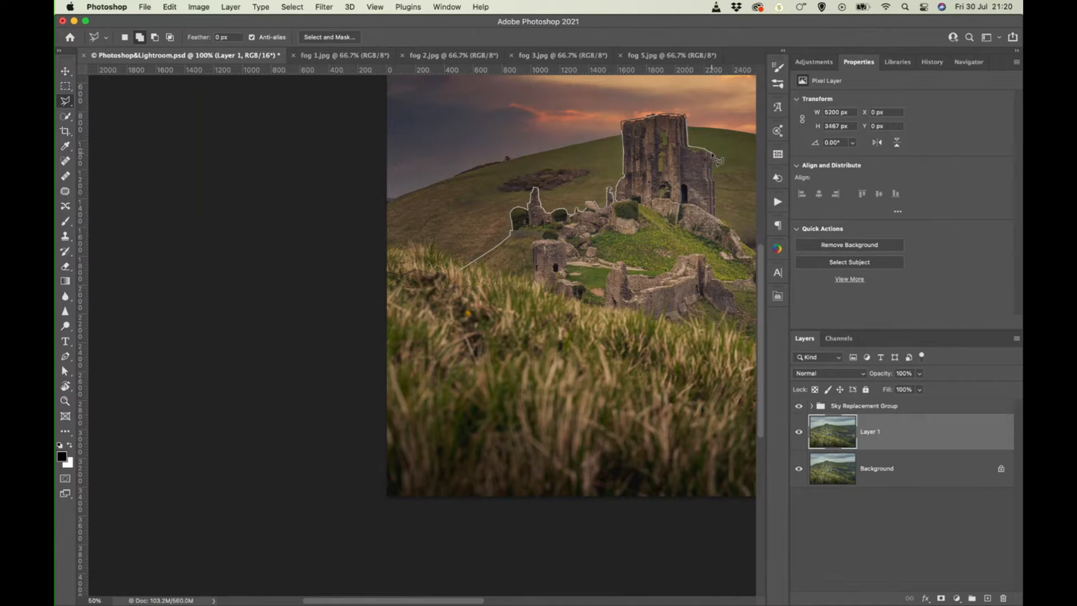
{"action": "left_click", "coordinate": [716, 219]}
Step: Follow the ruins down the hillside with the lasso outline, passing over the wall towers right of the keep
{"action": "scroll", "coordinate": [716, 220], "scroll_direction": "right", "scroll_amount": 10}
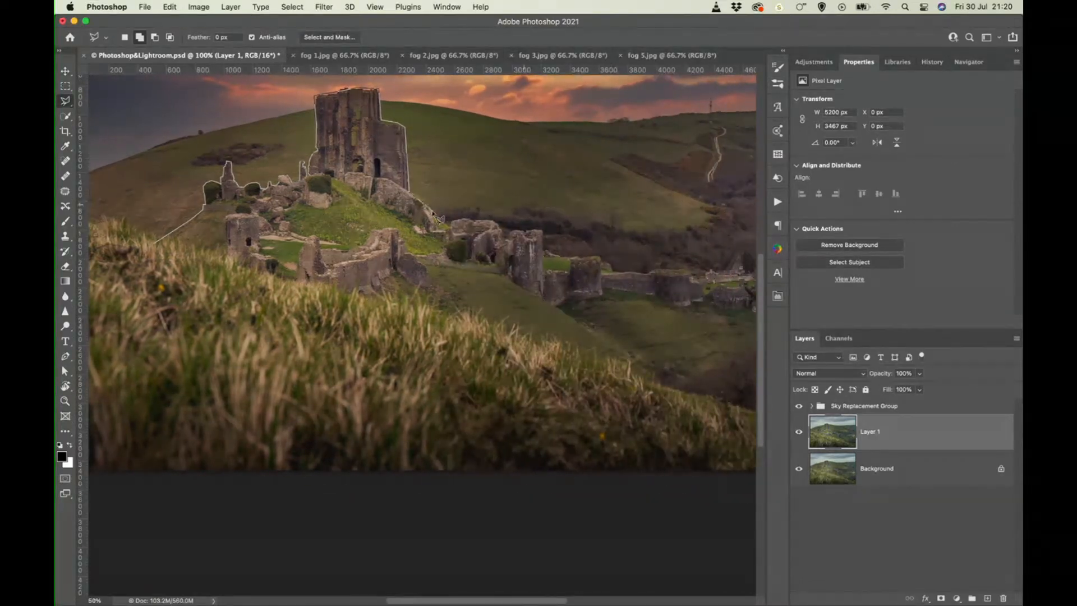
{"action": "left_click", "coordinate": [416, 198]}
{"action": "left_click", "coordinate": [449, 223]}
{"action": "left_click", "coordinate": [452, 217]}
{"action": "left_click", "coordinate": [496, 219]}
{"action": "left_click", "coordinate": [504, 229]}
{"action": "left_click", "coordinate": [542, 227]}
{"action": "left_click", "coordinate": [544, 250]}
{"action": "left_click", "coordinate": [601, 252]}
{"action": "left_click", "coordinate": [619, 272]}
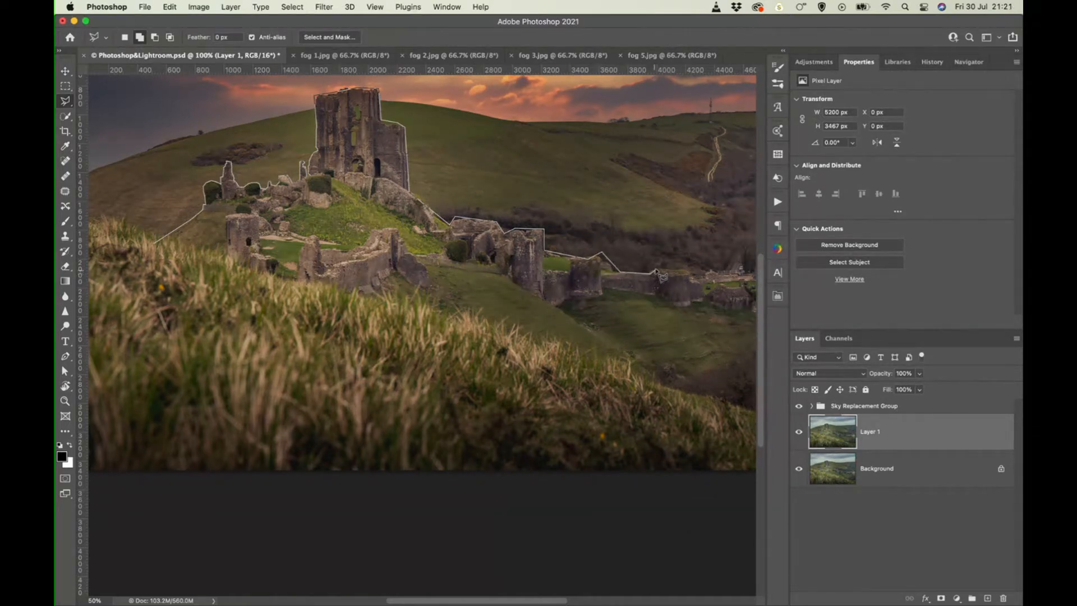
Step: Run the lasso outline along the outer wall and houses to the image's right edge, and close it back through the foreground grass
{"action": "left_click", "coordinate": [655, 270]}
{"action": "left_click", "coordinate": [701, 270]}
{"action": "left_click", "coordinate": [724, 272]}
{"action": "left_click", "coordinate": [747, 272]}
{"action": "scroll", "coordinate": [747, 272], "scroll_direction": "right", "scroll_amount": 6}
{"action": "scroll", "coordinate": [748, 272], "scroll_direction": "right", "scroll_amount": 2}
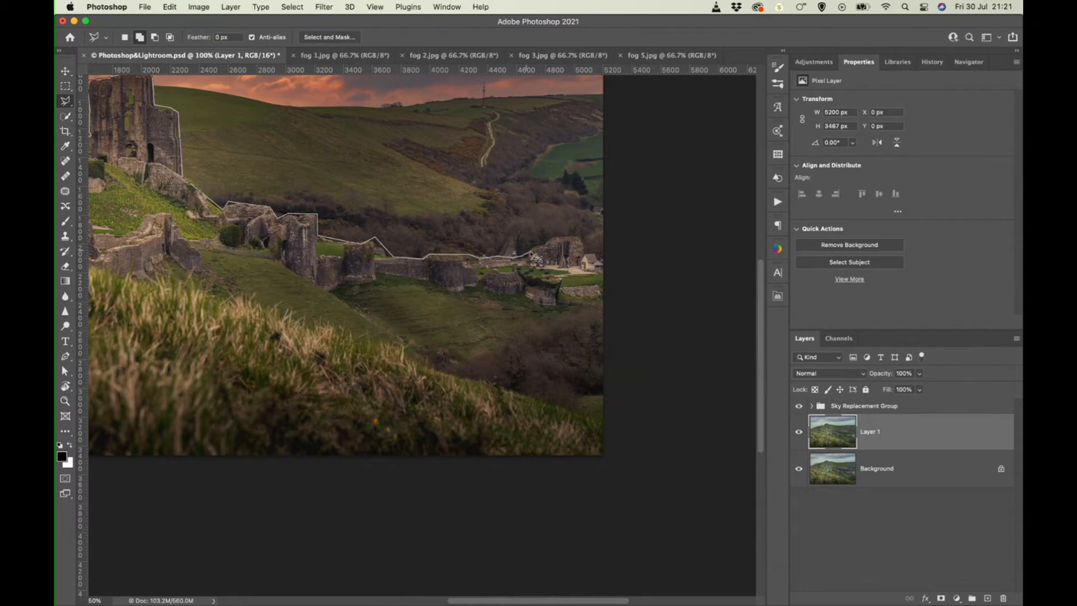
{"action": "left_click", "coordinate": [533, 251]}
{"action": "left_click", "coordinate": [560, 237]}
{"action": "left_click", "coordinate": [604, 256]}
{"action": "left_click", "coordinate": [611, 447]}
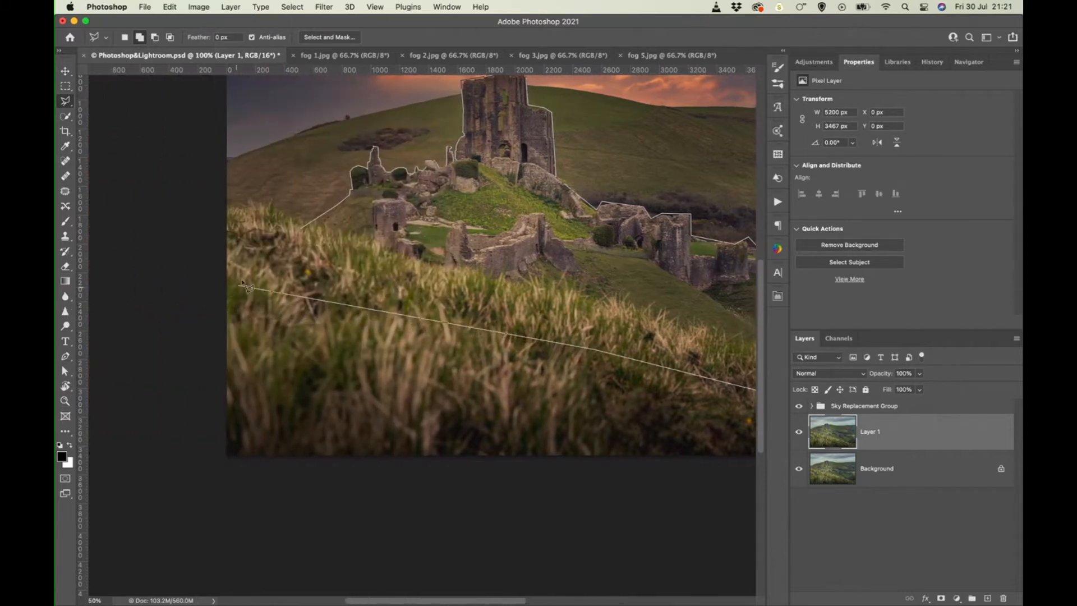
{"action": "left_click", "coordinate": [255, 259]}
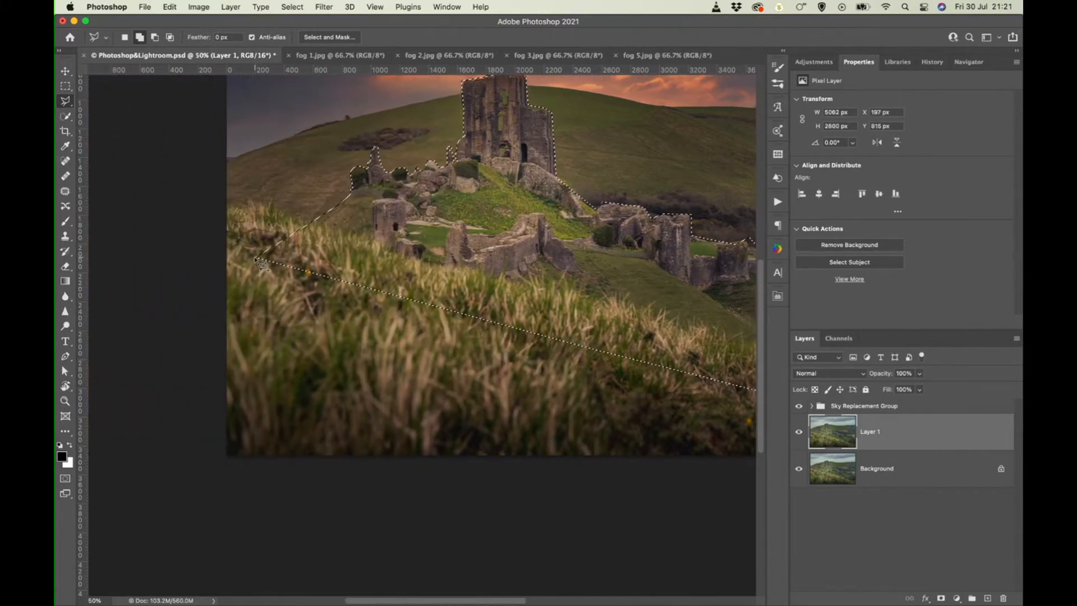
Step: Subtract the tall narrow window opening in the middle of the castle keep from the lasso selection
{"action": "key", "text": "super+minus"}
{"action": "key", "text": "super+minus"}
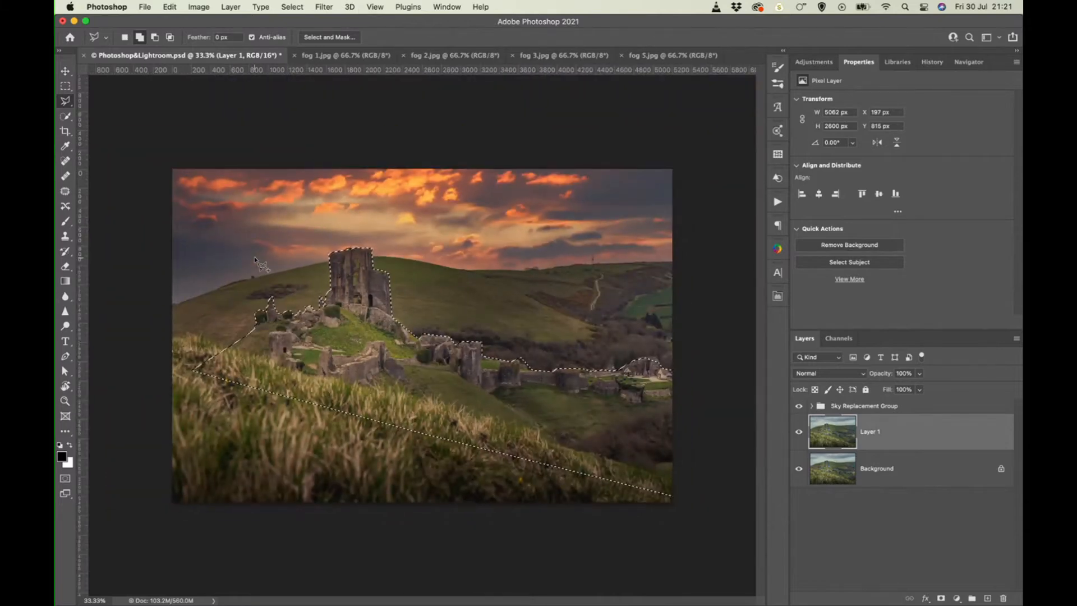
{"action": "key", "text": "super+plus"}
{"action": "key", "text": "super+plus"}
{"action": "key", "text": "super+plus"}
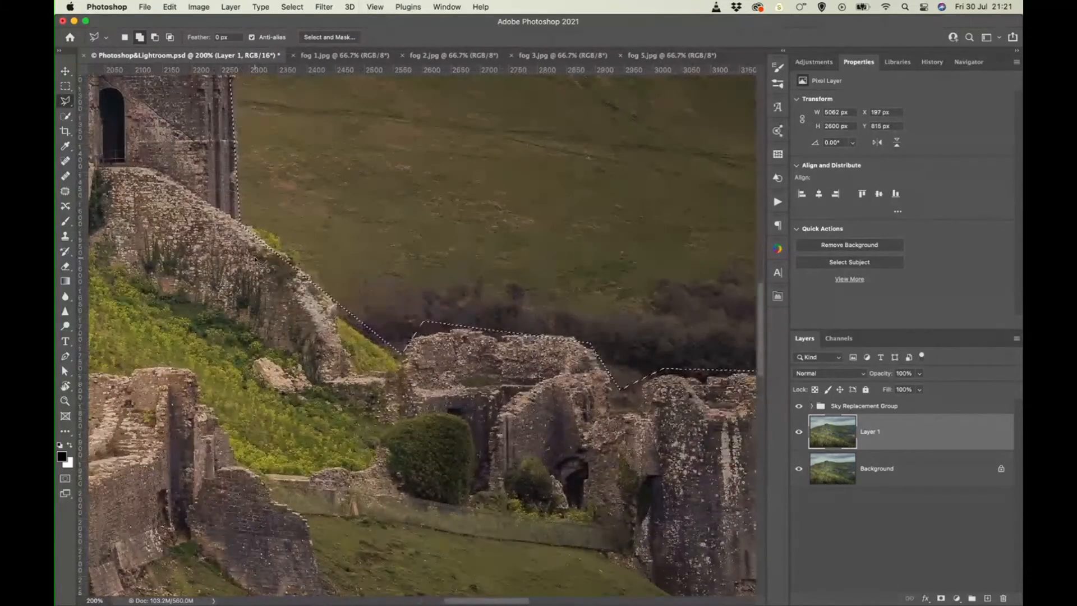
{"action": "key", "text": "super+plus"}
{"action": "scroll", "coordinate": [258, 264], "scroll_direction": "left", "scroll_amount": 5}
{"action": "scroll", "coordinate": [258, 264], "scroll_direction": "up", "scroll_amount": 3}
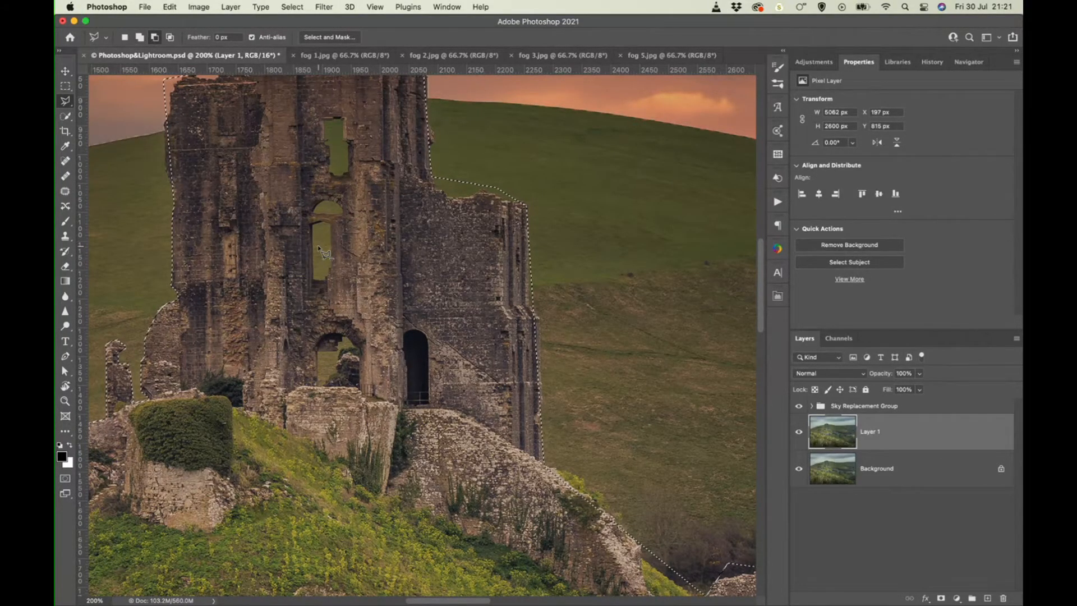
{"action": "left_click", "coordinate": [314, 279]}
{"action": "left_click", "coordinate": [322, 221]}
{"action": "left_click", "coordinate": [329, 225]}
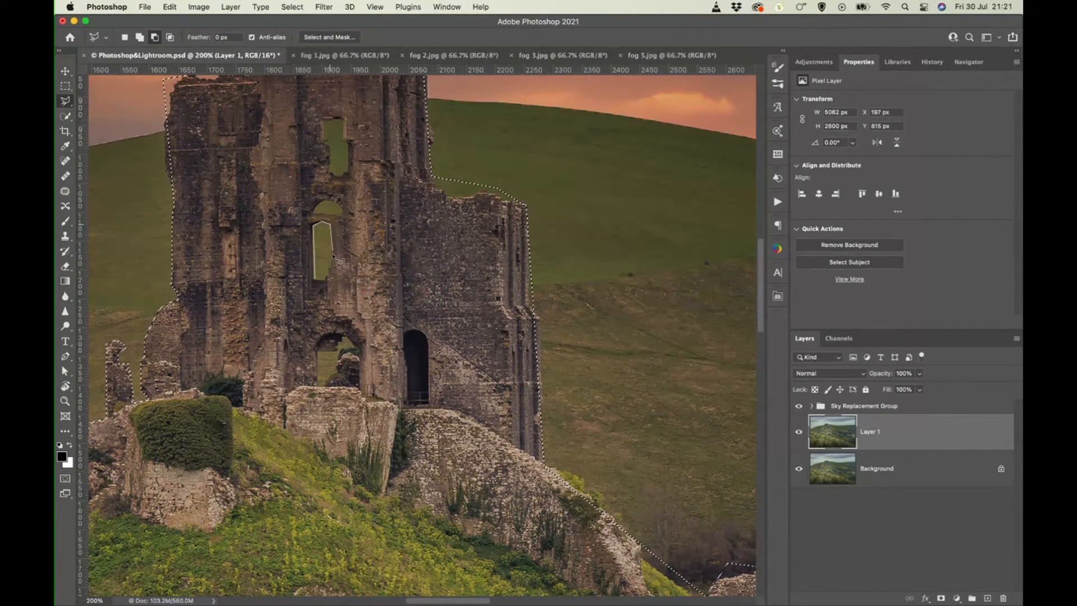
{"action": "left_click", "coordinate": [327, 278]}
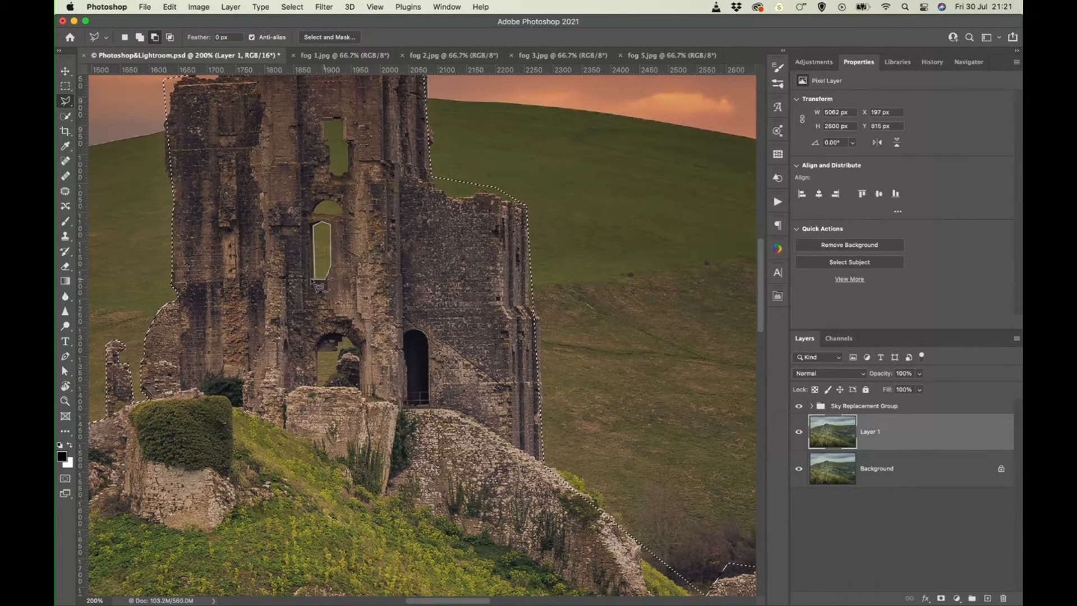
{"action": "left_click", "coordinate": [316, 280]}
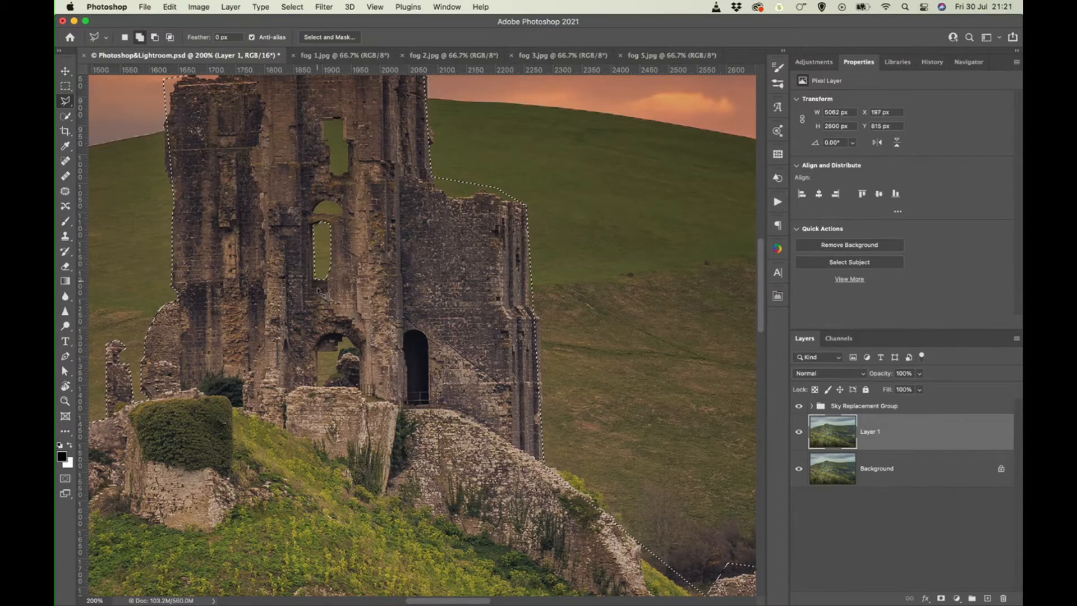
Step: Subtract the arched opening at the base of the keep from the lasso selection, following the rubble inside it
{"action": "left_click", "coordinate": [318, 352]}
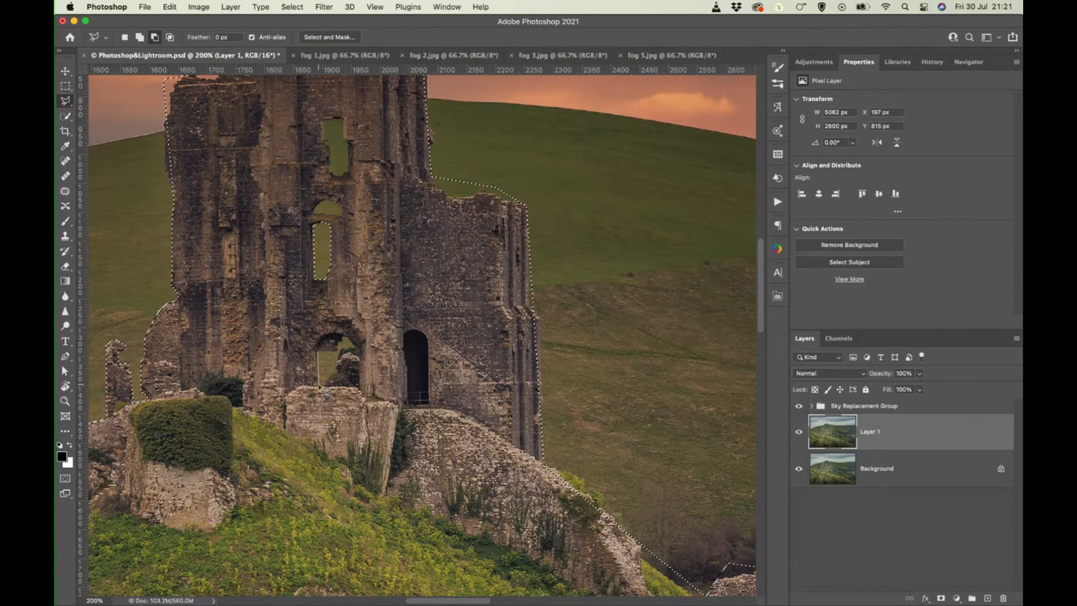
{"action": "left_click", "coordinate": [318, 385]}
{"action": "left_click", "coordinate": [326, 385]}
{"action": "left_click", "coordinate": [332, 375]}
{"action": "left_click", "coordinate": [340, 371]}
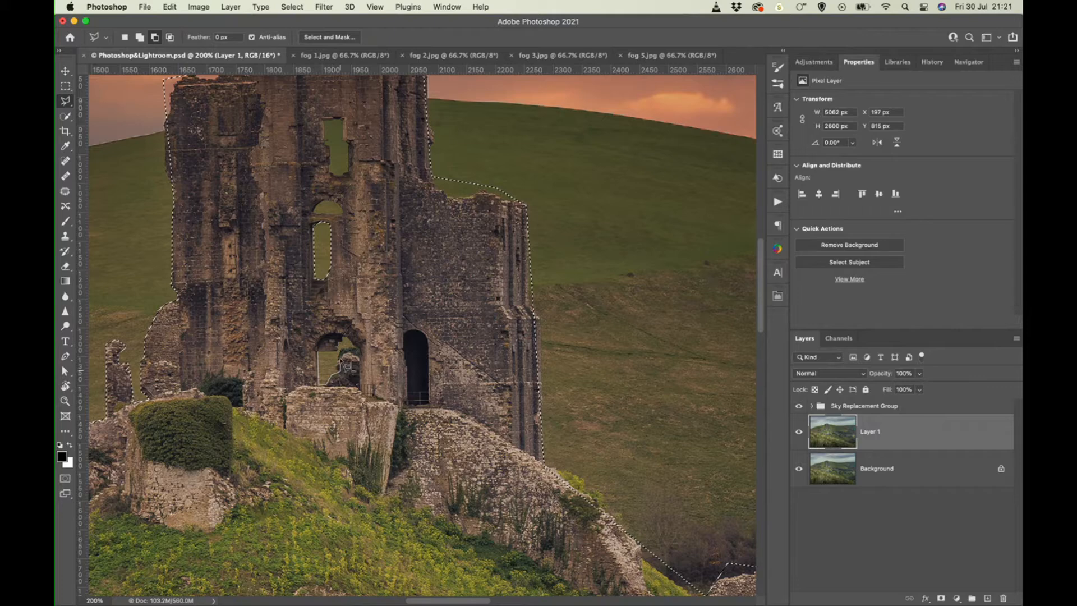
{"action": "left_click", "coordinate": [341, 355]}
{"action": "left_click", "coordinate": [353, 350]}
{"action": "left_click", "coordinate": [356, 346]}
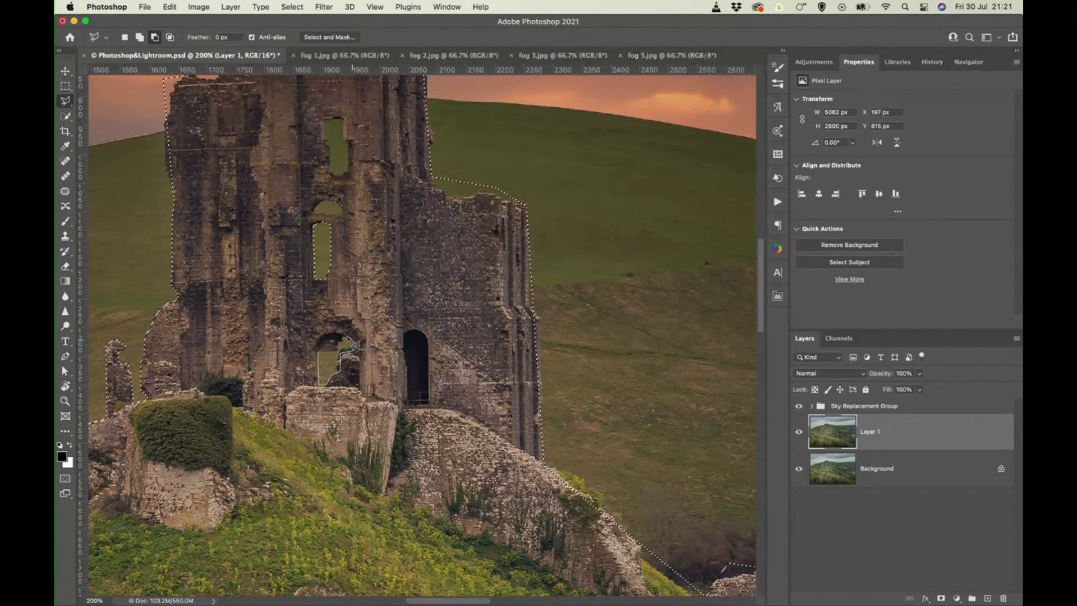
{"action": "left_click", "coordinate": [345, 337]}
{"action": "left_click", "coordinate": [340, 341]}
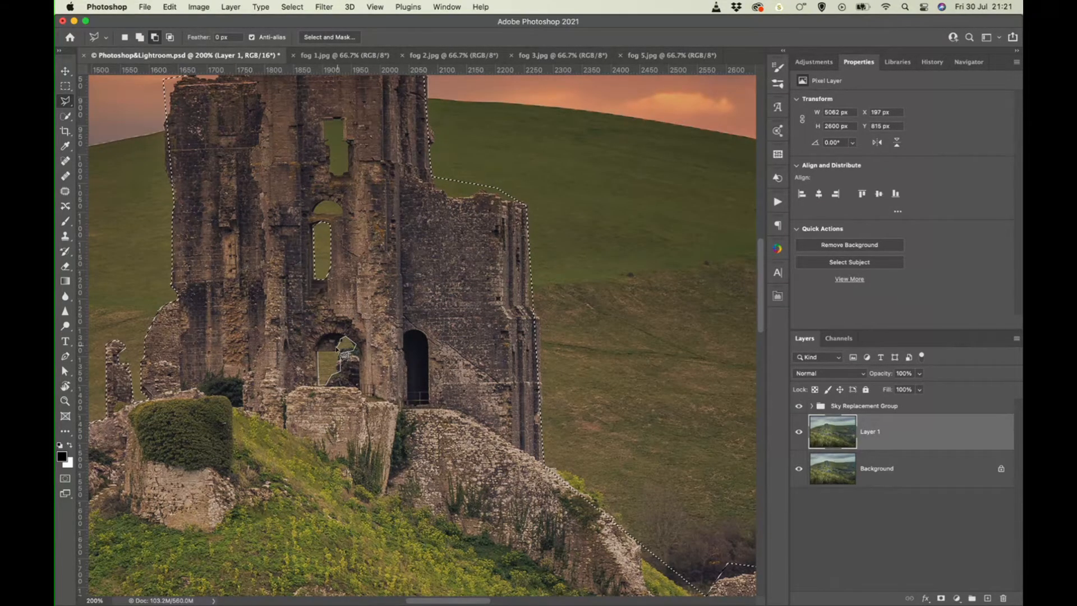
{"action": "left_click", "coordinate": [336, 348]}
{"action": "left_click", "coordinate": [337, 351]}
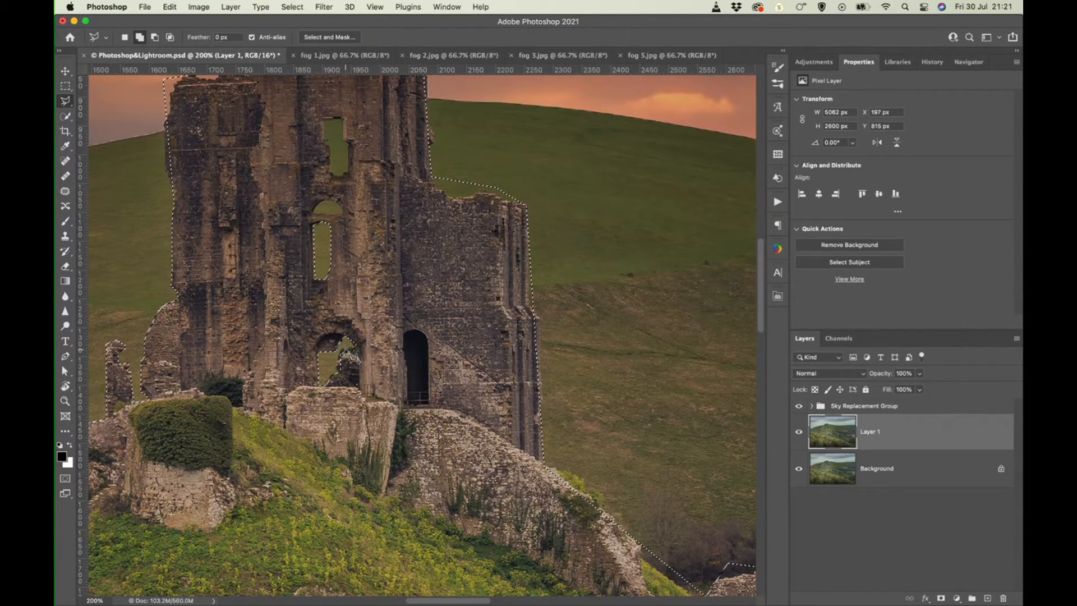
Step: Examine the keep's remaining window openings and the overall outline of the lasso selection
{"action": "scroll", "coordinate": [363, 363], "scroll_direction": "up", "scroll_amount": 4}
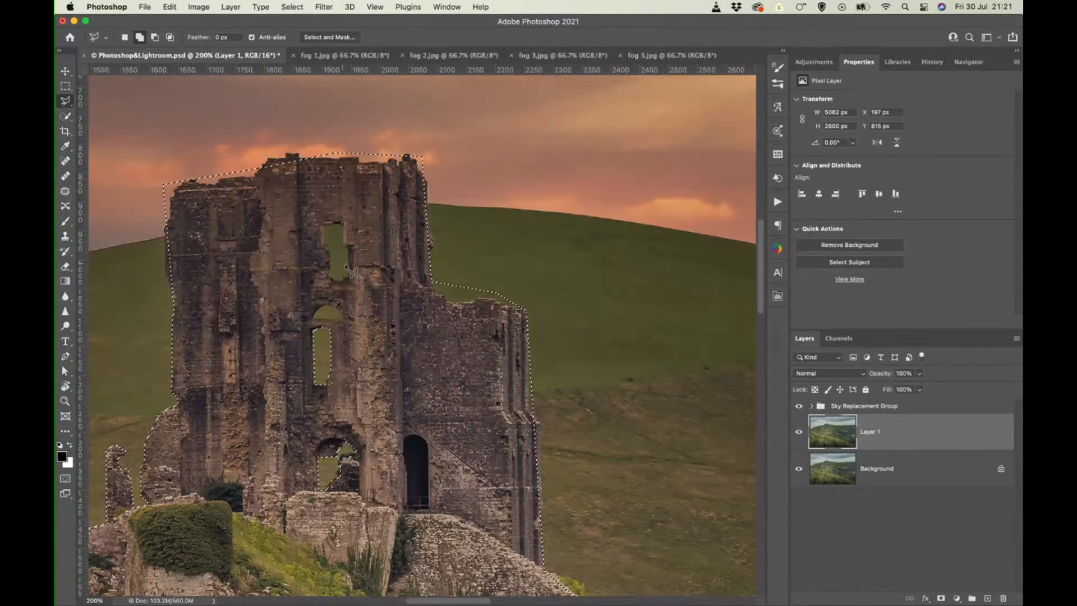
{"action": "scroll", "coordinate": [415, 317], "scroll_direction": "down", "scroll_amount": 5}
{"action": "scroll", "coordinate": [370, 269], "scroll_direction": "up", "scroll_amount": 5}
{"action": "scroll", "coordinate": [370, 269], "scroll_direction": "left", "scroll_amount": 4}
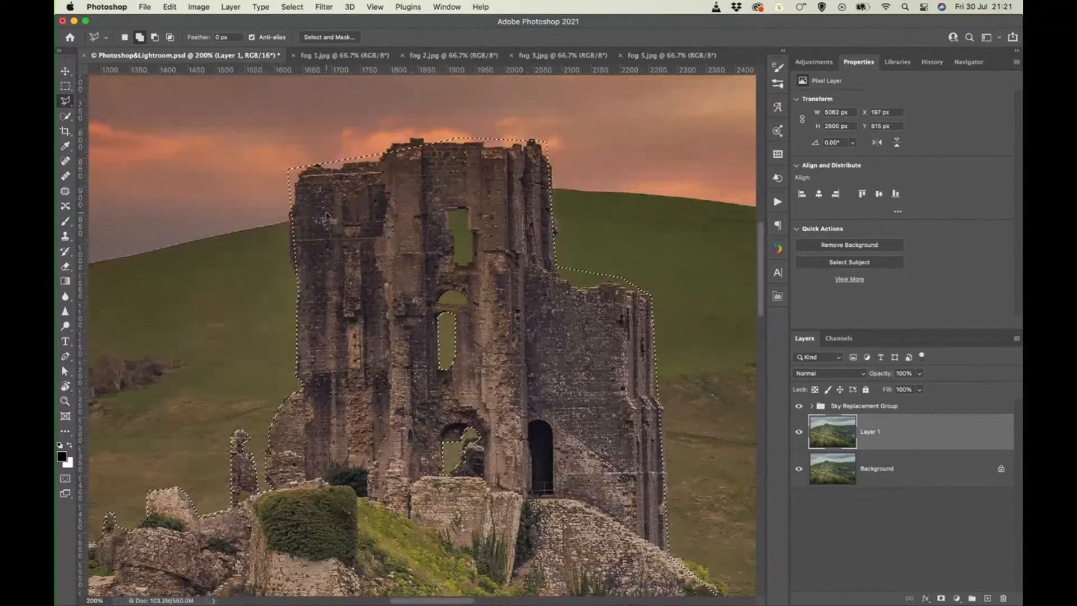
{"action": "key", "text": "super+minus"}
{"action": "key", "text": "super+minus"}
{"action": "key", "text": "super+minus"}
{"action": "key", "text": "super+minus"}
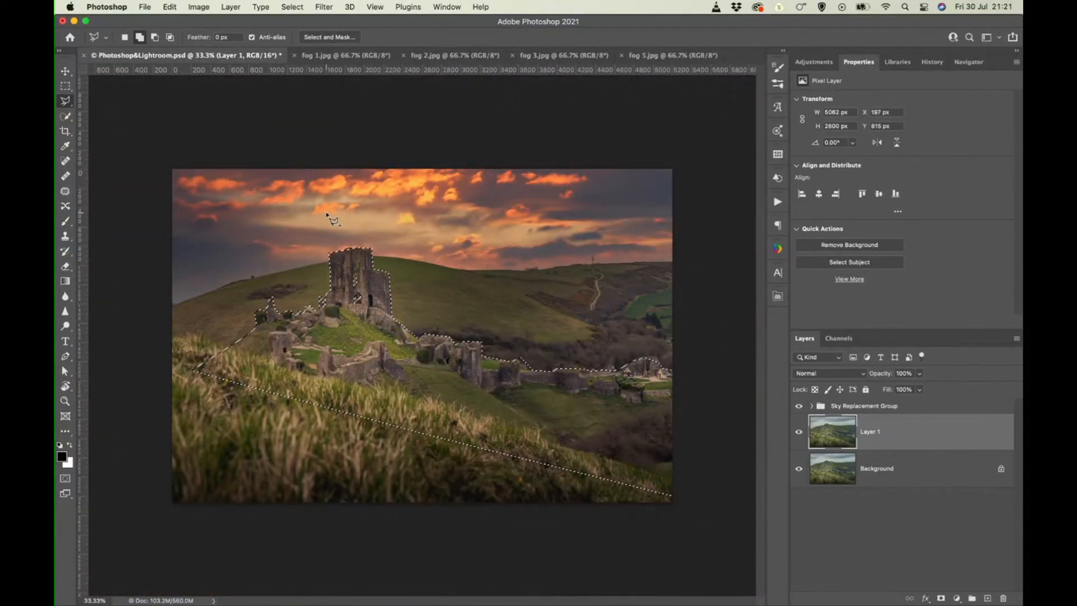
Step: Discard the lasso selection and load the saved Rear Fog channel as a new selection
{"action": "key", "text": "super+d"}
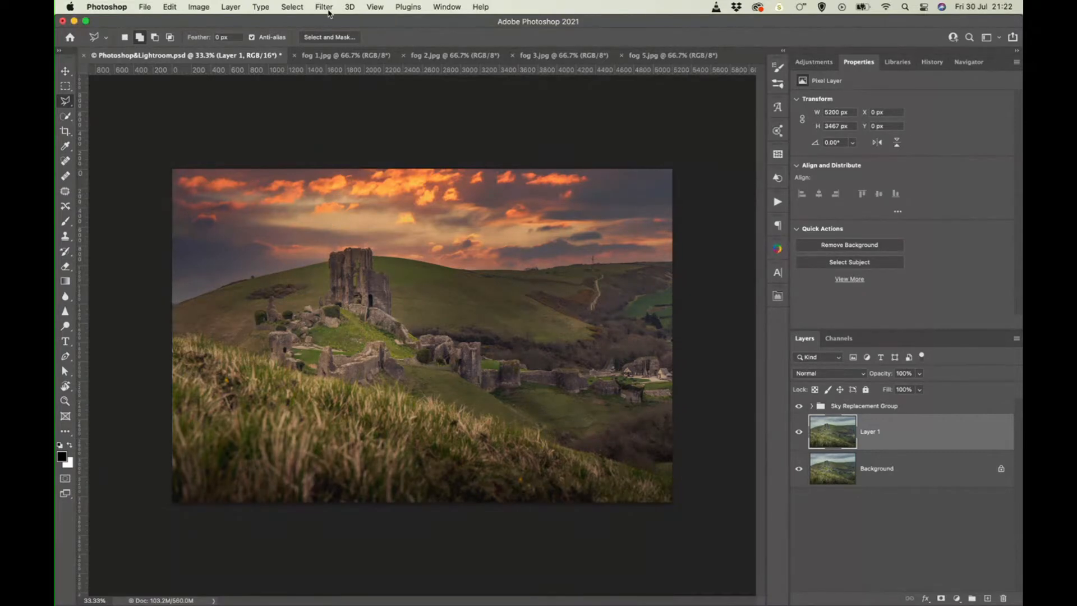
{"action": "left_click", "coordinate": [292, 7]}
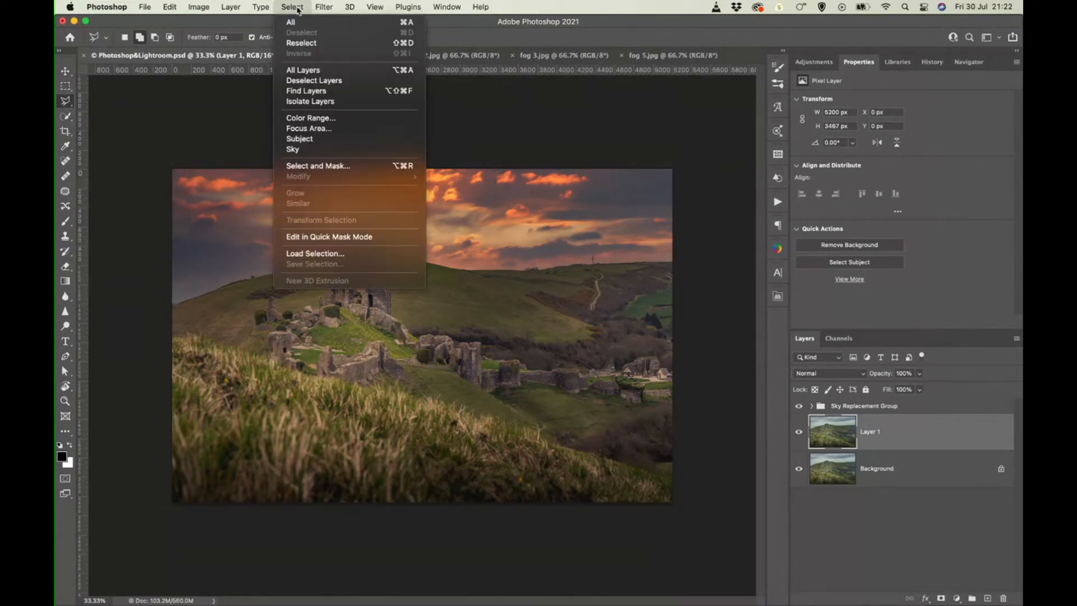
{"action": "left_click", "coordinate": [347, 259]}
{"action": "left_click", "coordinate": [535, 235]}
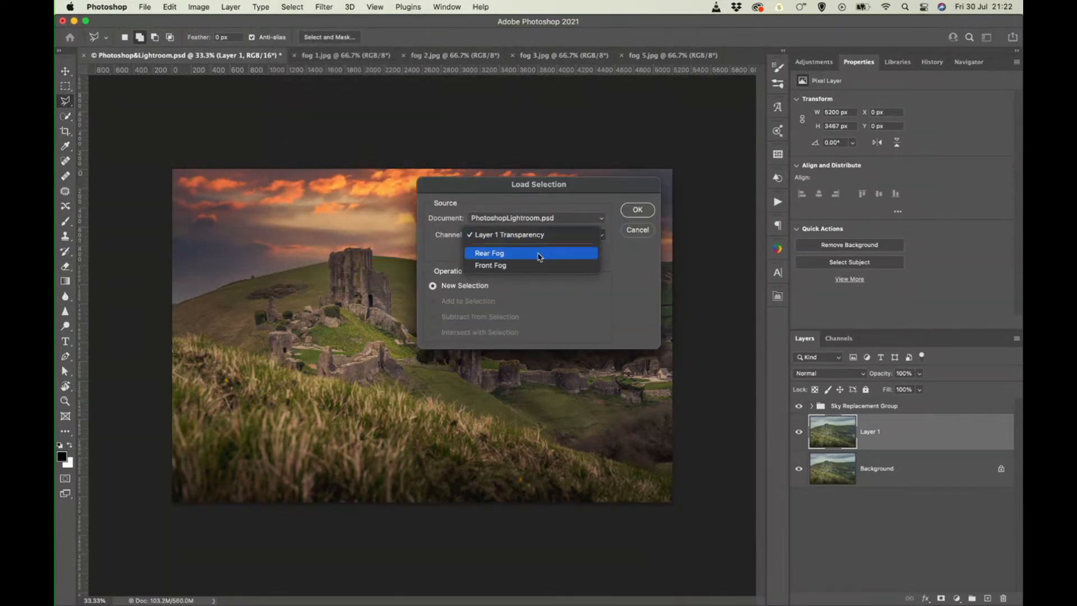
{"action": "left_click", "coordinate": [537, 253]}
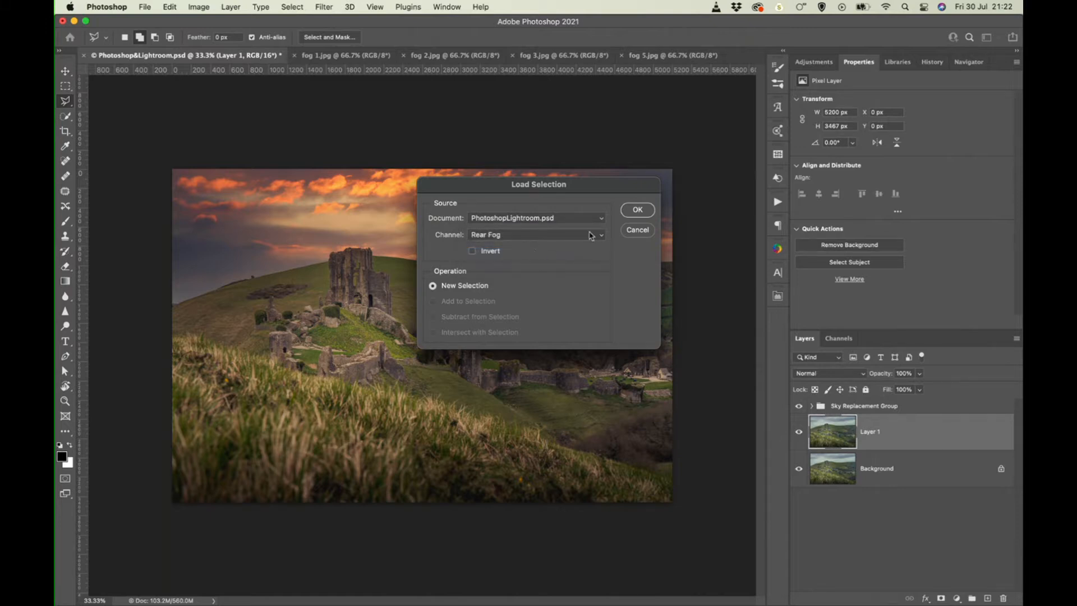
{"action": "left_click", "coordinate": [632, 213]}
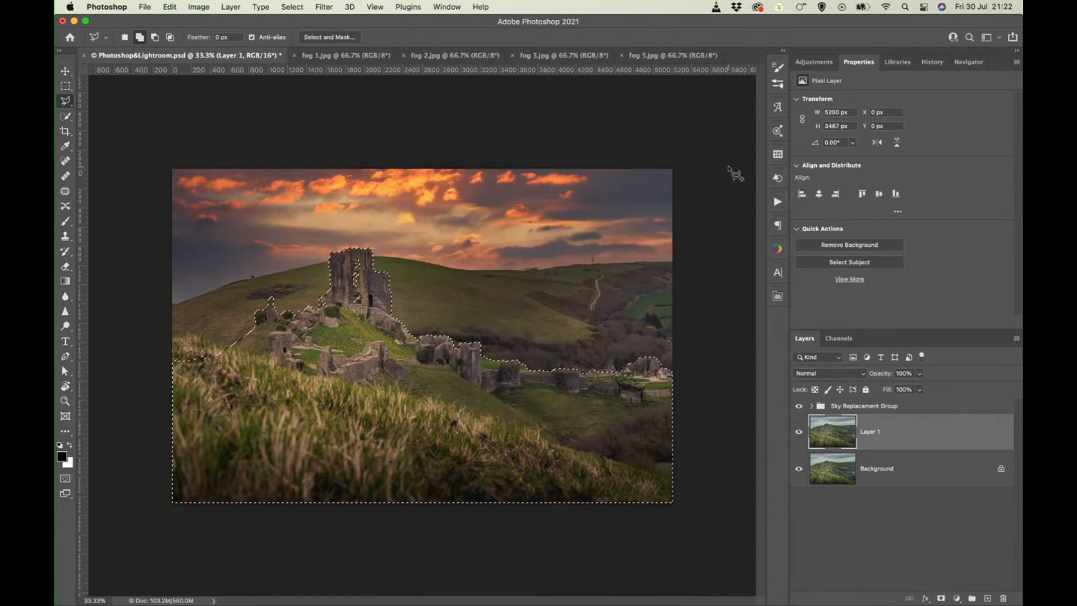
Step: Inspect the loaded selection's edge around the keep, its windows and the ruins down to the grassy slope
{"action": "key", "text": "super+equal"}
{"action": "key", "text": "super+equal"}
{"action": "key", "text": "super+equal"}
{"action": "key", "text": "super+equal"}
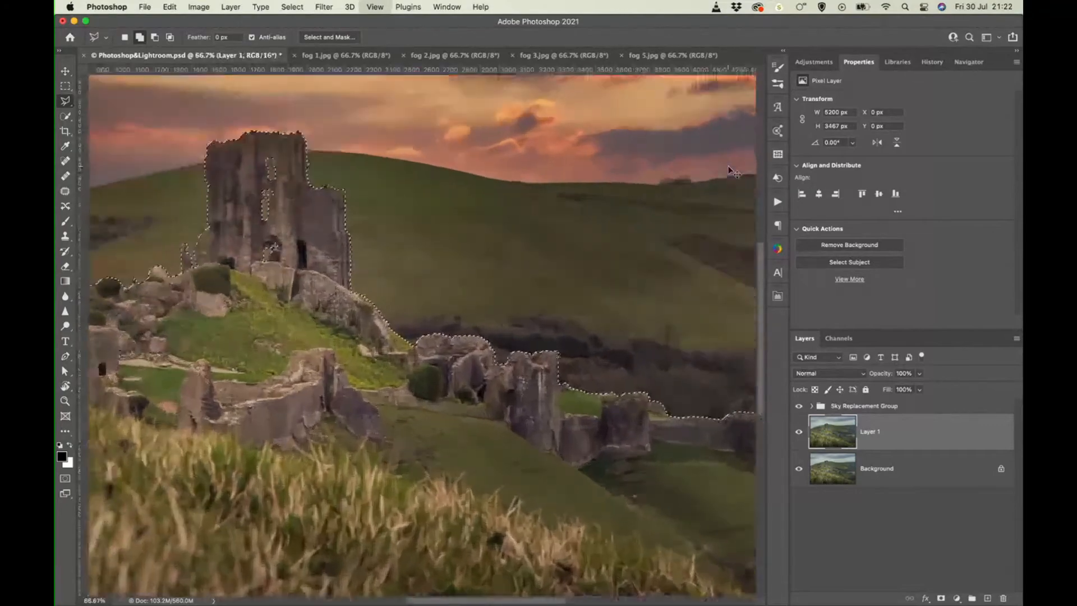
{"action": "scroll", "coordinate": [734, 174], "scroll_direction": "left", "scroll_amount": 15}
{"action": "scroll", "coordinate": [735, 174], "scroll_direction": "up", "scroll_amount": 10}
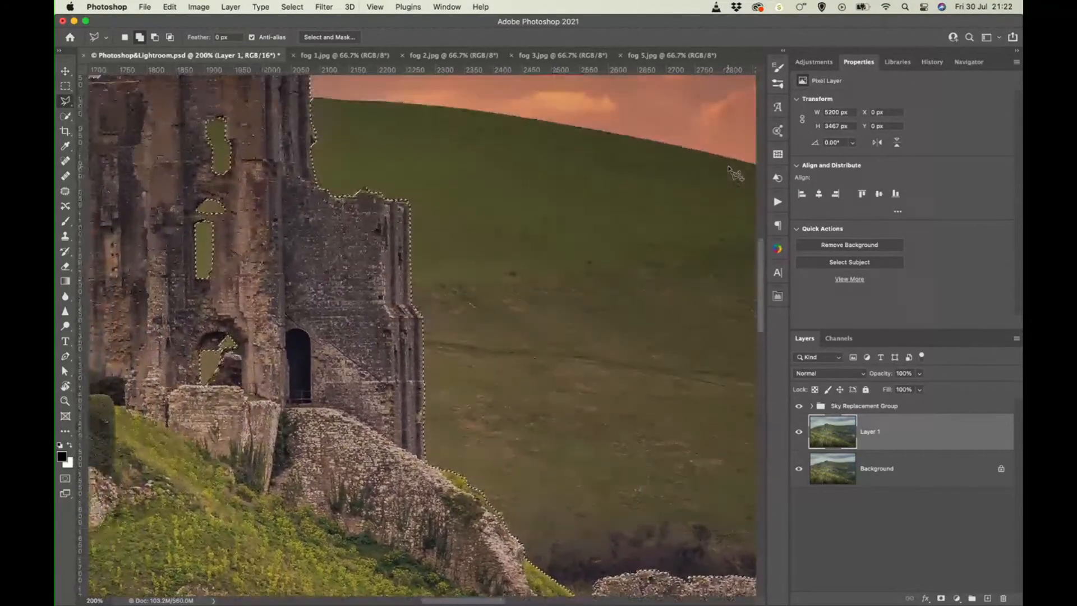
{"action": "scroll", "coordinate": [734, 174], "scroll_direction": "left", "scroll_amount": 10}
{"action": "scroll", "coordinate": [734, 174], "scroll_direction": "down", "scroll_amount": 5}
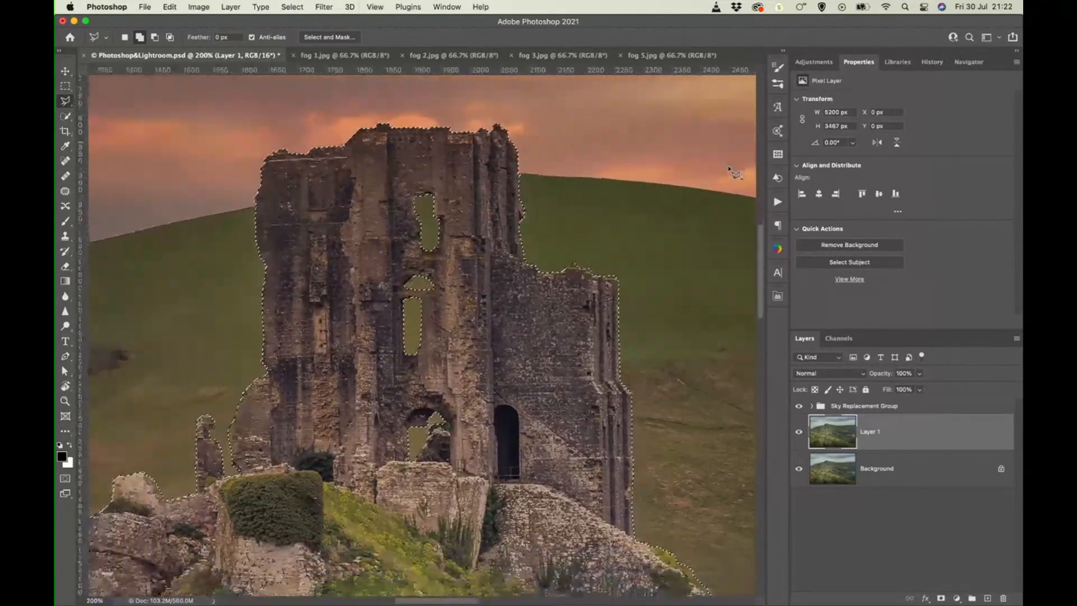
{"action": "scroll", "coordinate": [734, 174], "scroll_direction": "down", "scroll_amount": 6}
{"action": "scroll", "coordinate": [735, 174], "scroll_direction": "left", "scroll_amount": 7}
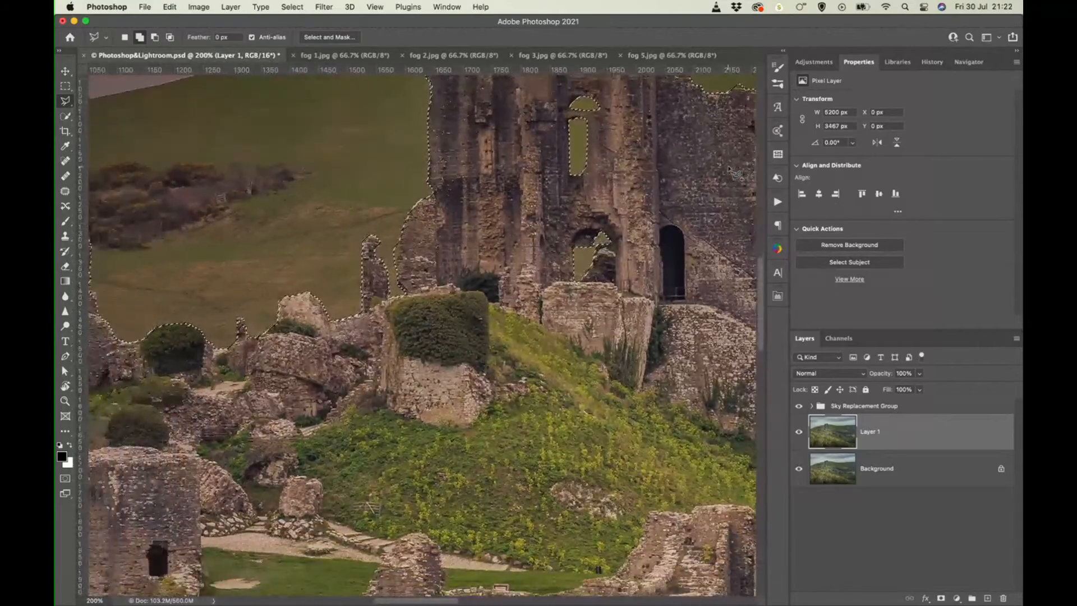
{"action": "scroll", "coordinate": [735, 174], "scroll_direction": "up", "scroll_amount": 5}
{"action": "scroll", "coordinate": [735, 174], "scroll_direction": "left", "scroll_amount": 4}
{"action": "scroll", "coordinate": [734, 174], "scroll_direction": "down", "scroll_amount": 7}
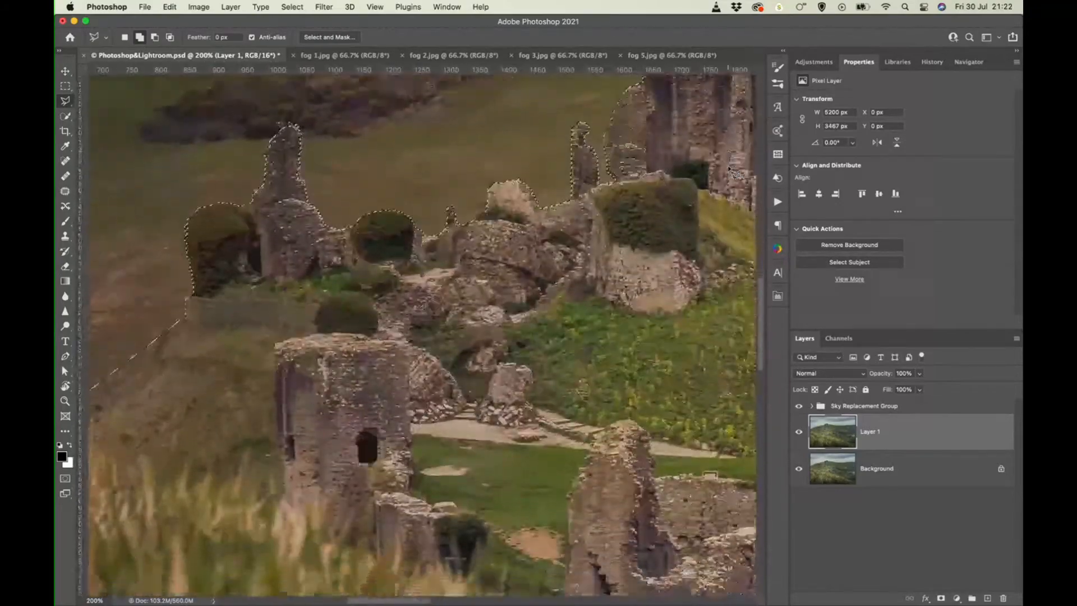
{"action": "scroll", "coordinate": [734, 174], "scroll_direction": "left", "scroll_amount": 5}
{"action": "scroll", "coordinate": [735, 173], "scroll_direction": "down", "scroll_amount": 3}
{"action": "scroll", "coordinate": [730, 171], "scroll_direction": "left", "scroll_amount": 2}
{"action": "key", "text": "super+minus"}
{"action": "key", "text": "super+minus"}
{"action": "key", "text": "super+minus"}
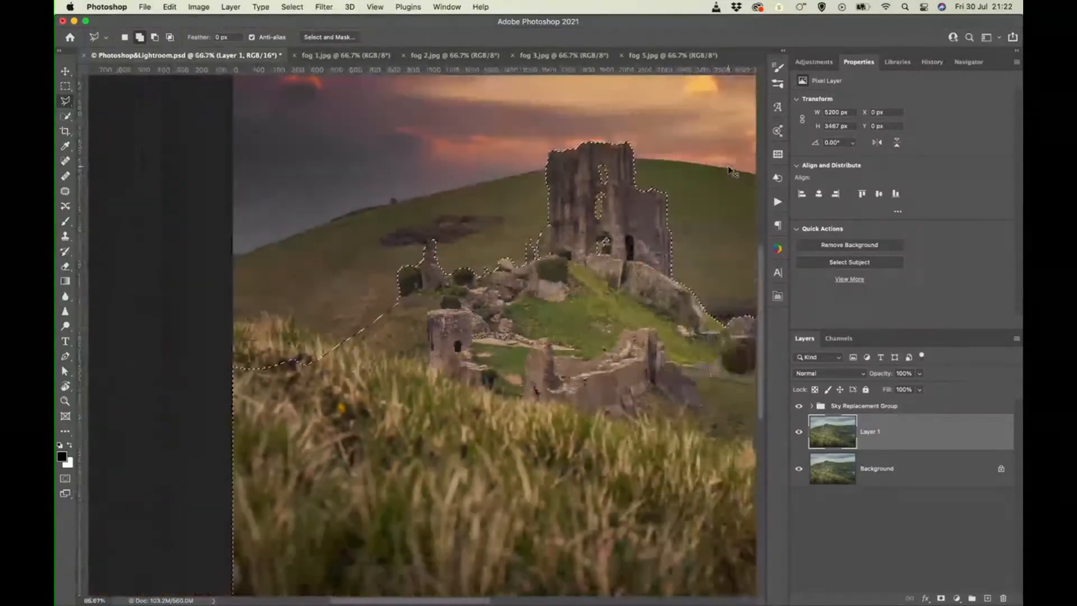
{"action": "key", "text": "super+minus"}
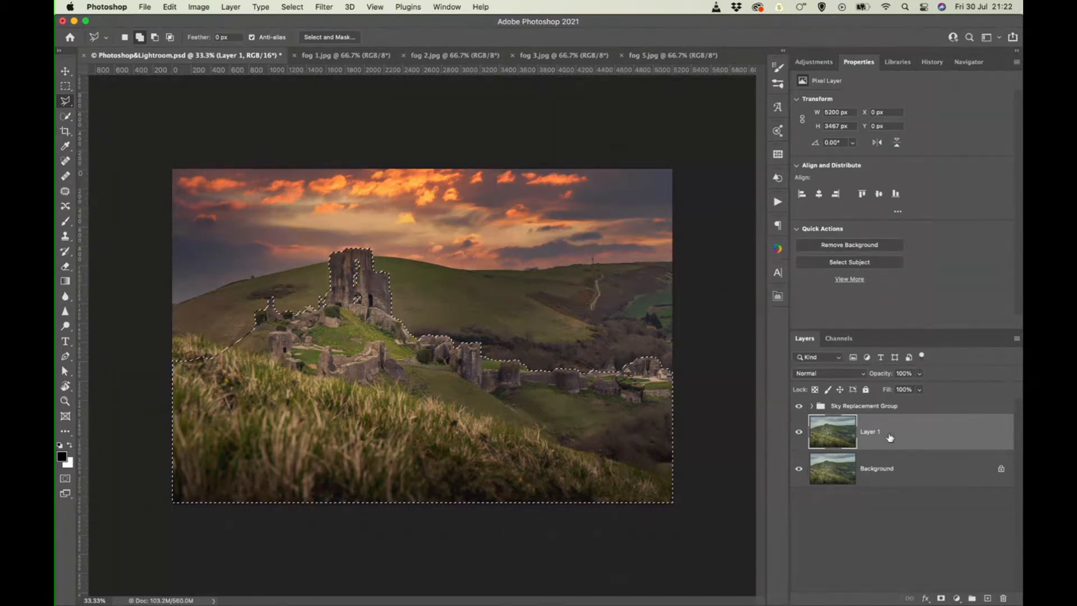
Step: Cut the selected ruins and foreground from Layer 1 onto a new layer, and check the cutout with the other photo layers temporarily hidden
{"action": "key", "text": "super+j"}
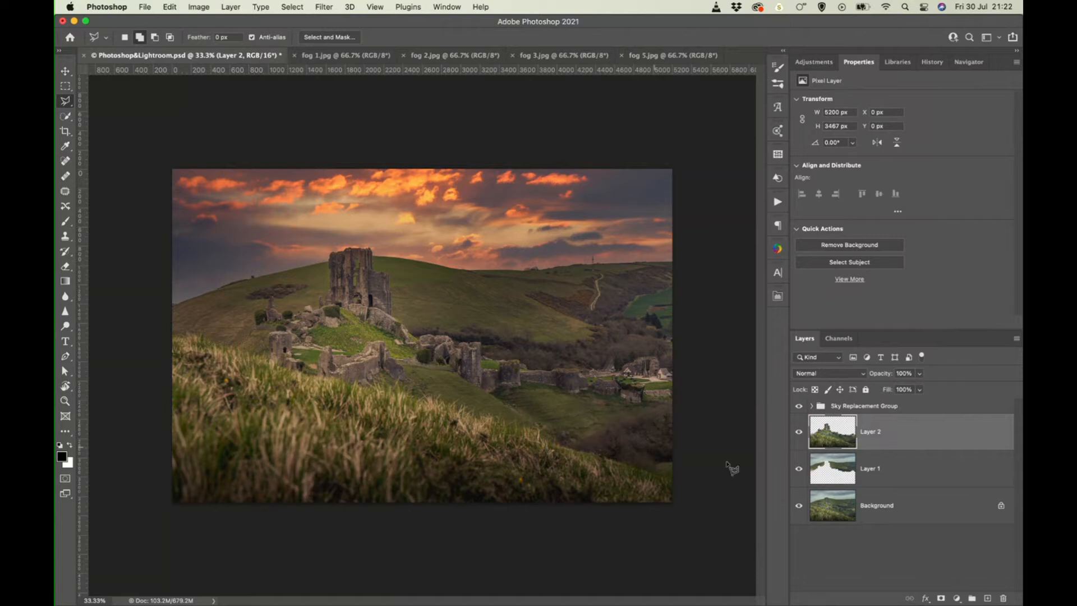
{"action": "left_click", "coordinate": [799, 433]}
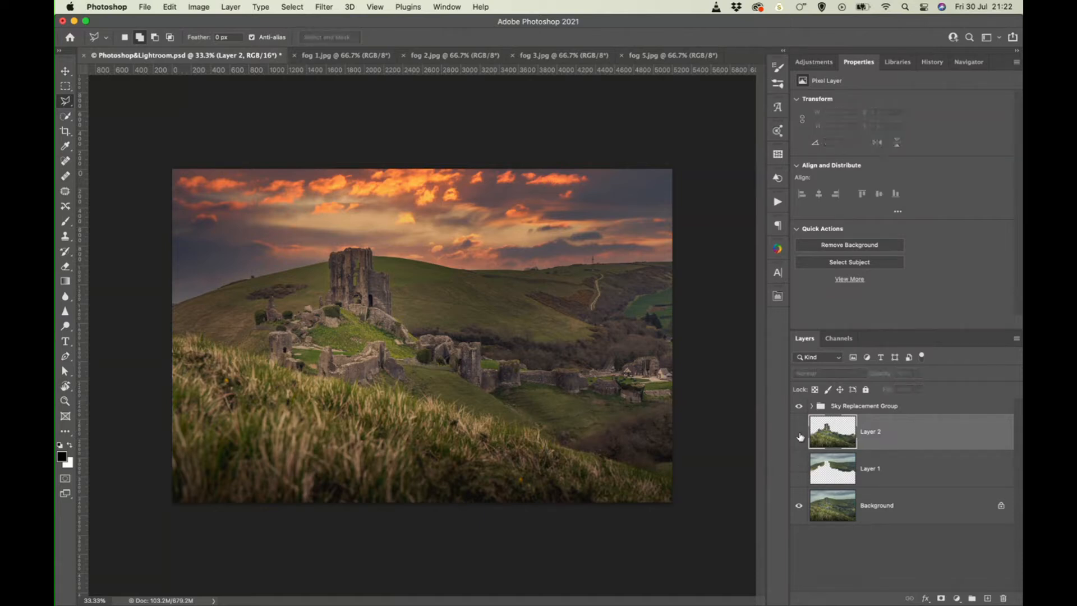
{"action": "left_click_drag", "start_coordinate": [800, 511], "coordinate": [801, 466]}
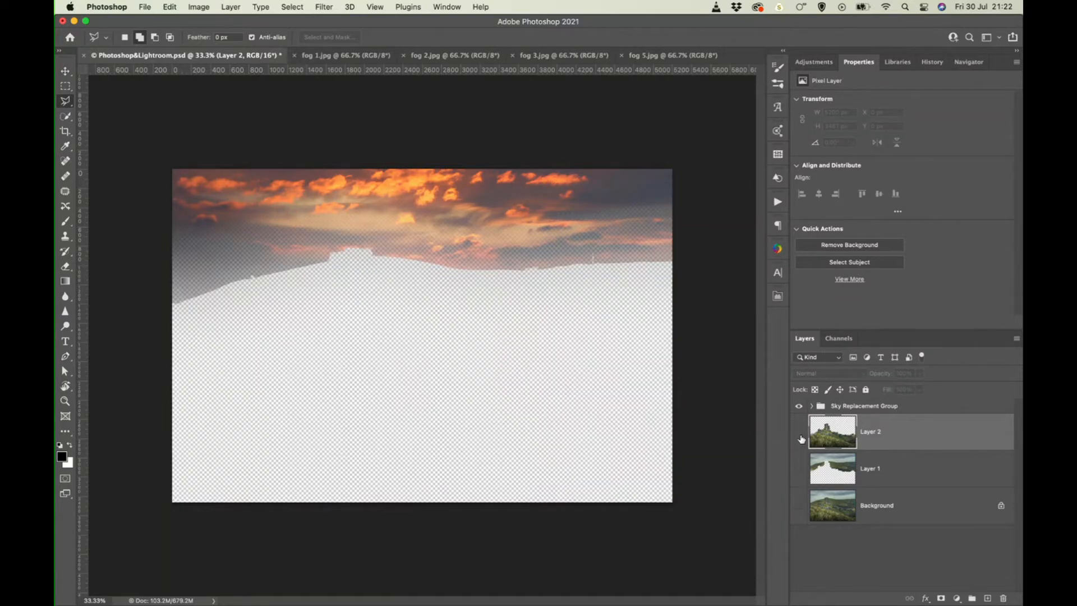
{"action": "left_click", "coordinate": [799, 433]}
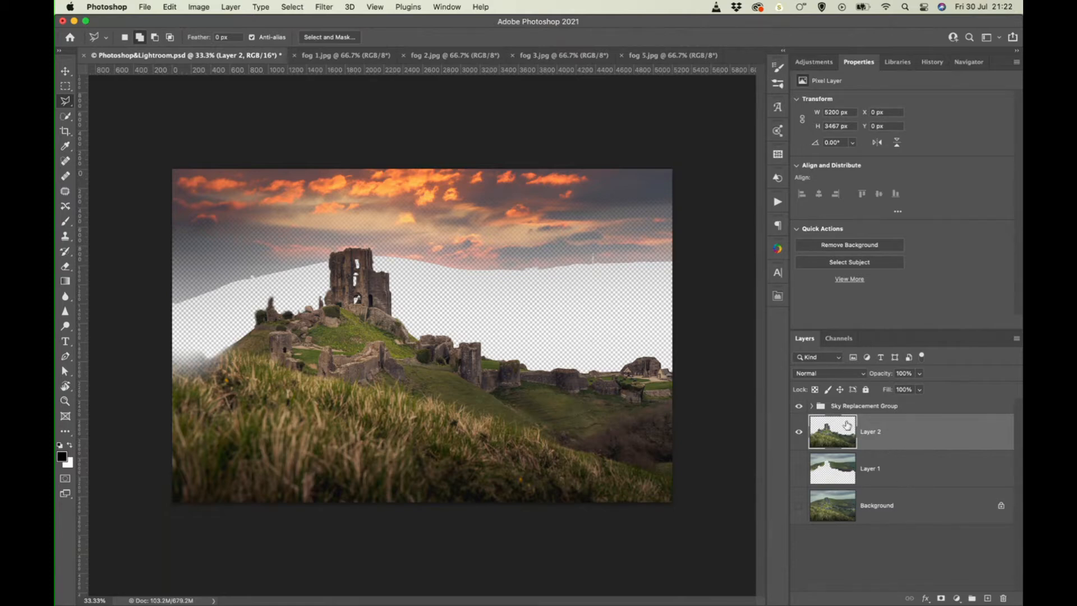
{"action": "left_click", "coordinate": [799, 505]}
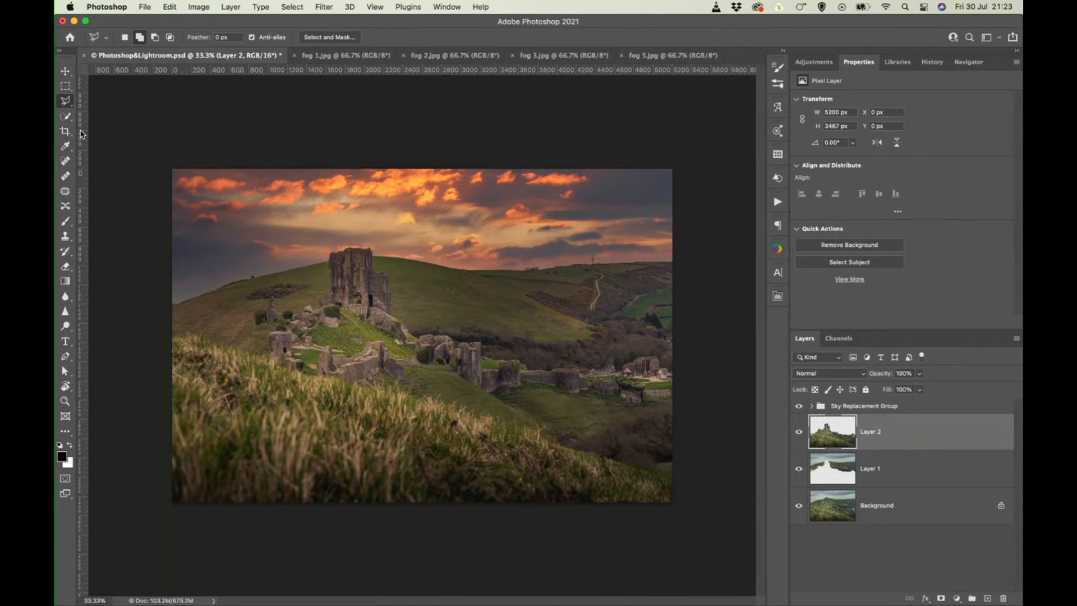
Step: Select the foreground grass slope with the Quick Selection tool, subtracting the ruins and valley behind it
{"action": "left_click", "coordinate": [64, 115]}
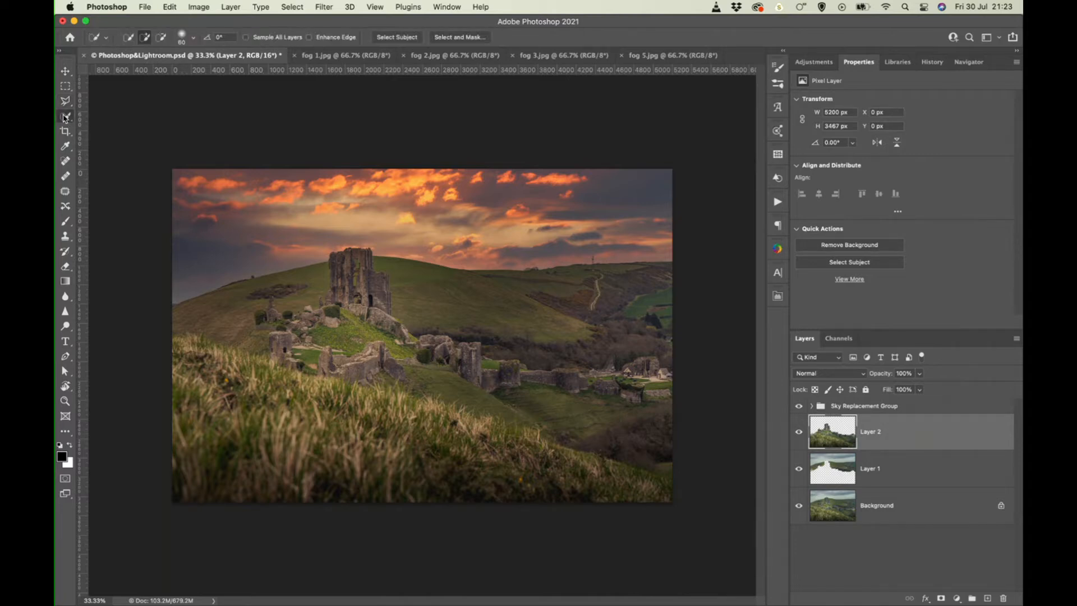
{"action": "mouse_move", "coordinate": [176, 343]}
{"action": "left_mouse_down"}
{"action": "mouse_move", "coordinate": [328, 403]}
{"action": "mouse_move", "coordinate": [454, 421]}
{"action": "mouse_move", "coordinate": [511, 463]}
{"action": "mouse_move", "coordinate": [547, 451]}
{"action": "mouse_move", "coordinate": [646, 493]}
{"action": "left_mouse_up"}
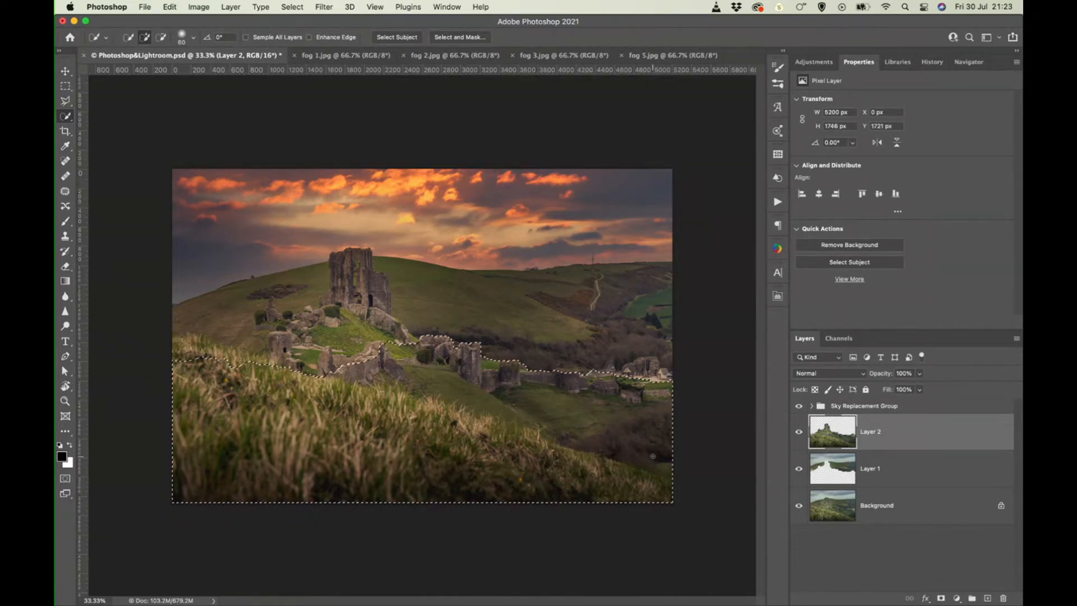
{"action": "key", "text": "alt"}
{"action": "mouse_move", "coordinate": [681, 452]}
{"action": "left_mouse_down"}
{"action": "mouse_move", "coordinate": [482, 381]}
{"action": "mouse_move", "coordinate": [354, 357]}
{"action": "left_mouse_up"}
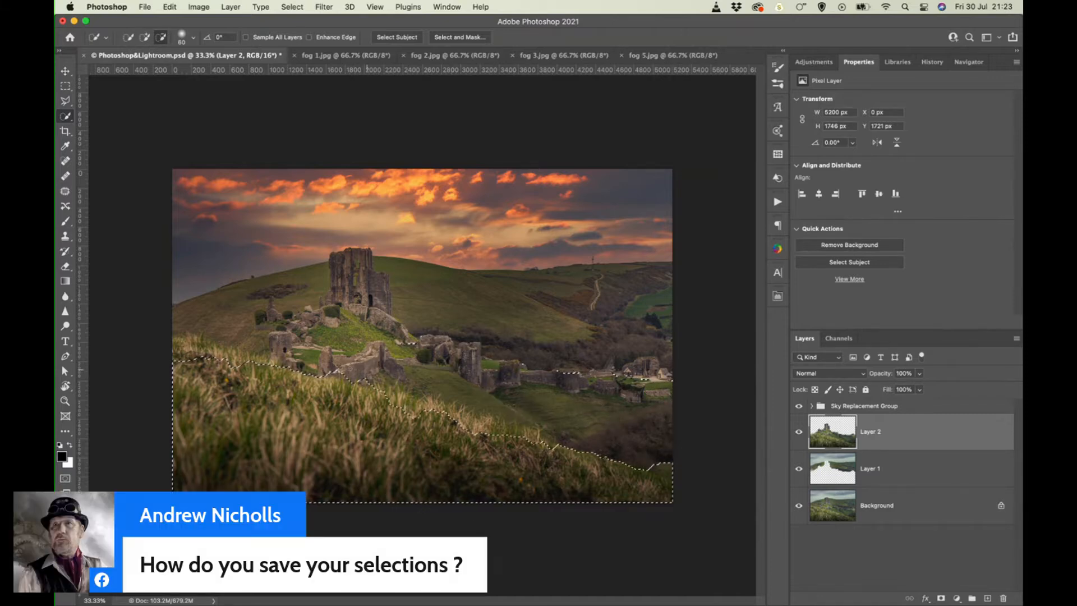
{"action": "left_click_drag", "start_coordinate": [352, 391], "coordinate": [331, 397]}
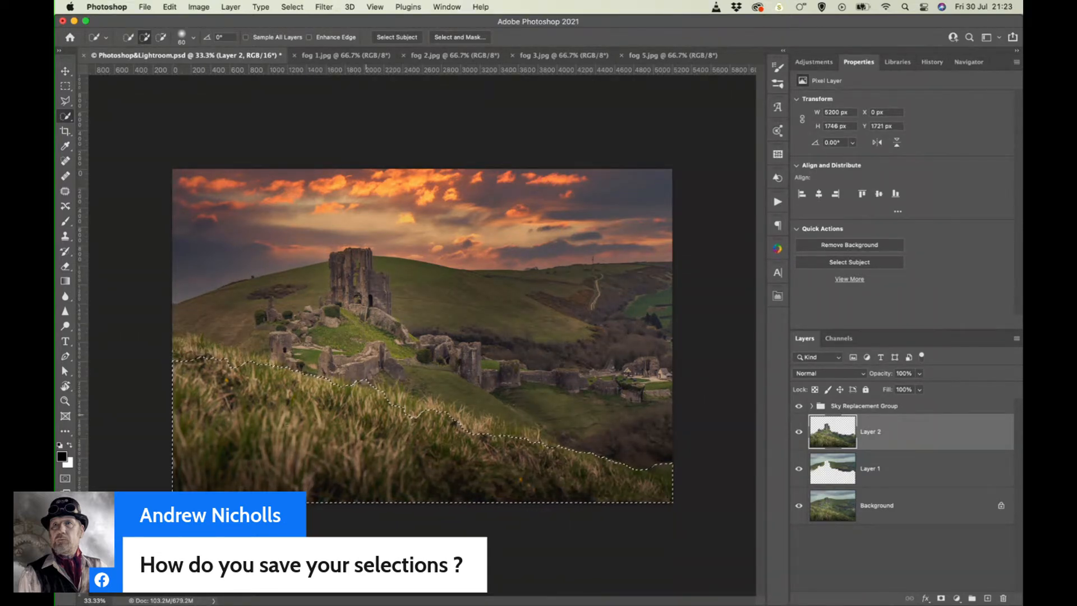
Step: Save the foreground grass selection as a new channel named "front fog"
{"action": "left_click", "coordinate": [290, 8]}
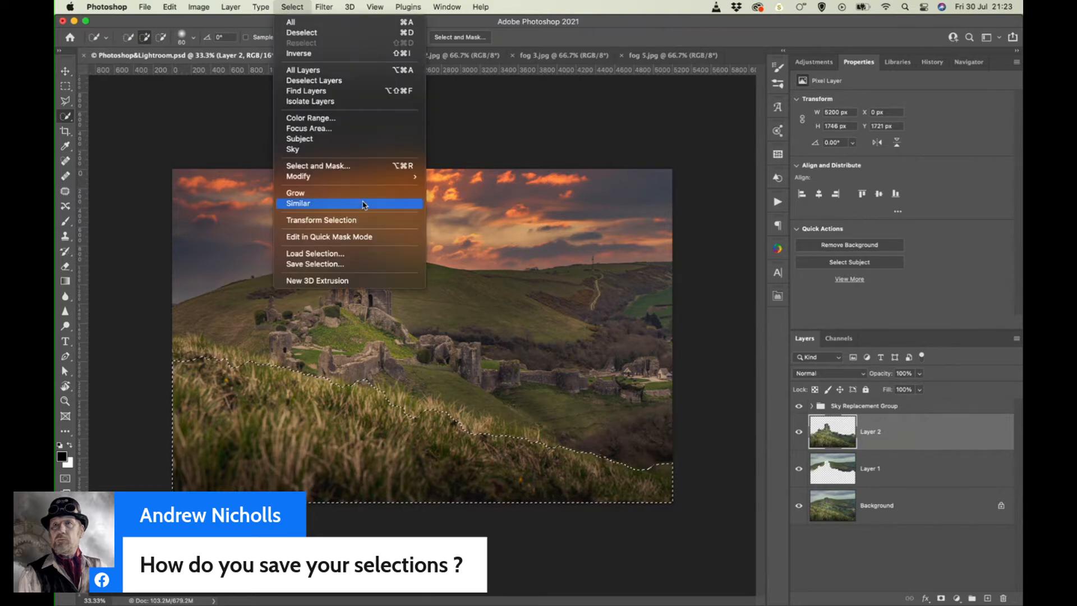
{"action": "left_click", "coordinate": [362, 268]}
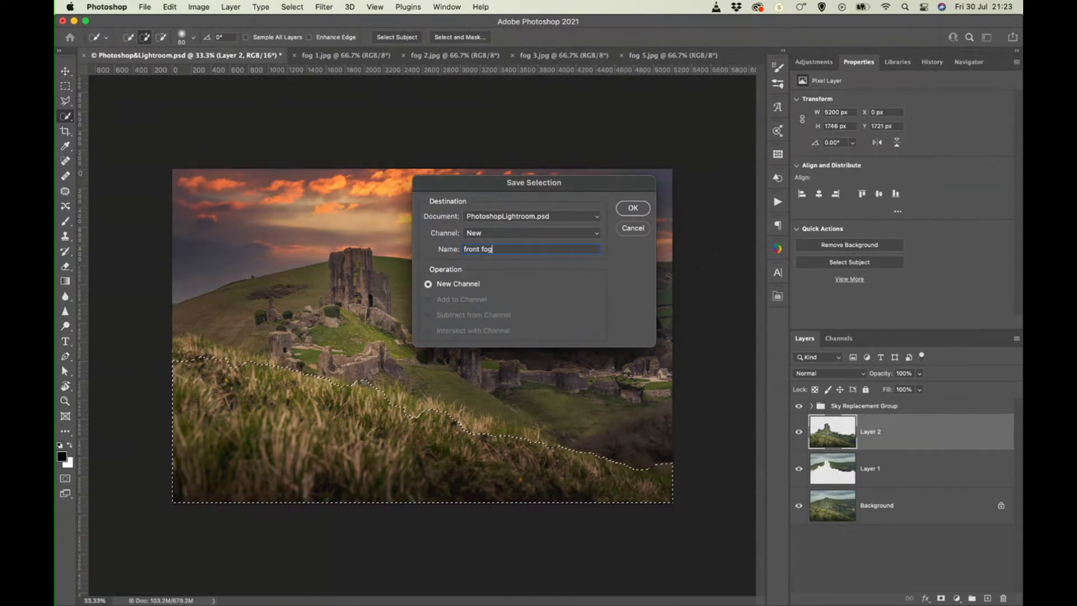
{"action": "key", "text": "Return"}
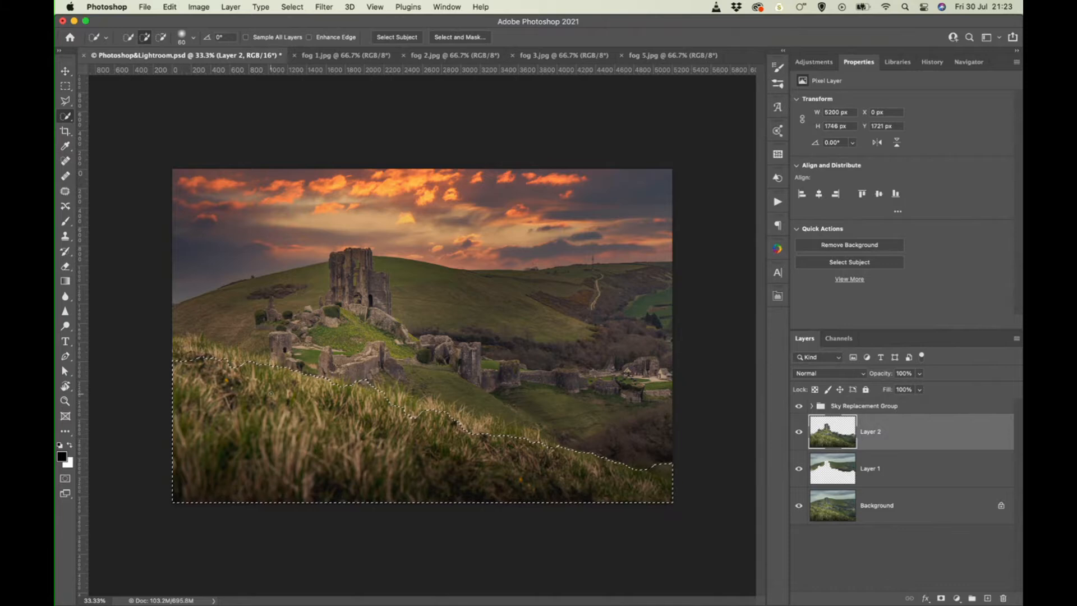
Step: Check which saved channels can be loaded as a selection, without loading any of them
{"action": "left_click", "coordinate": [294, 8]}
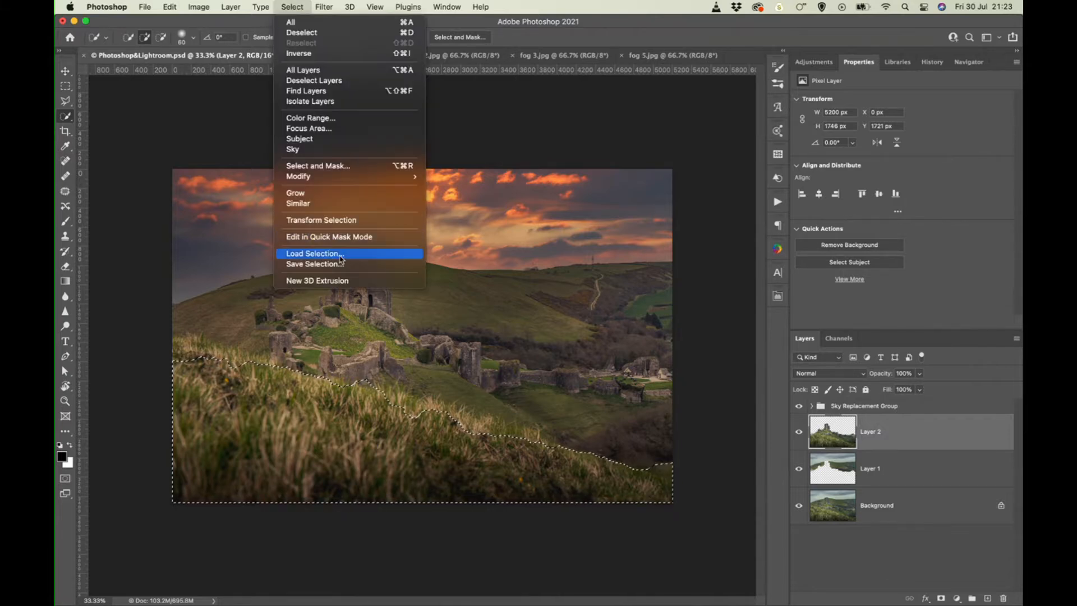
{"action": "left_click", "coordinate": [314, 254]}
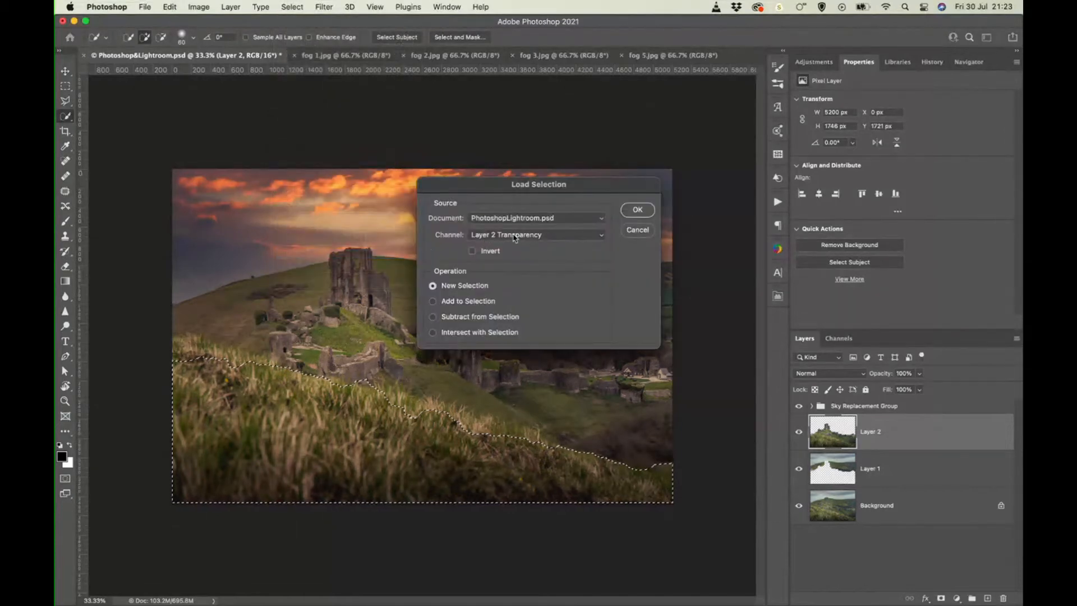
{"action": "left_click", "coordinate": [514, 237]}
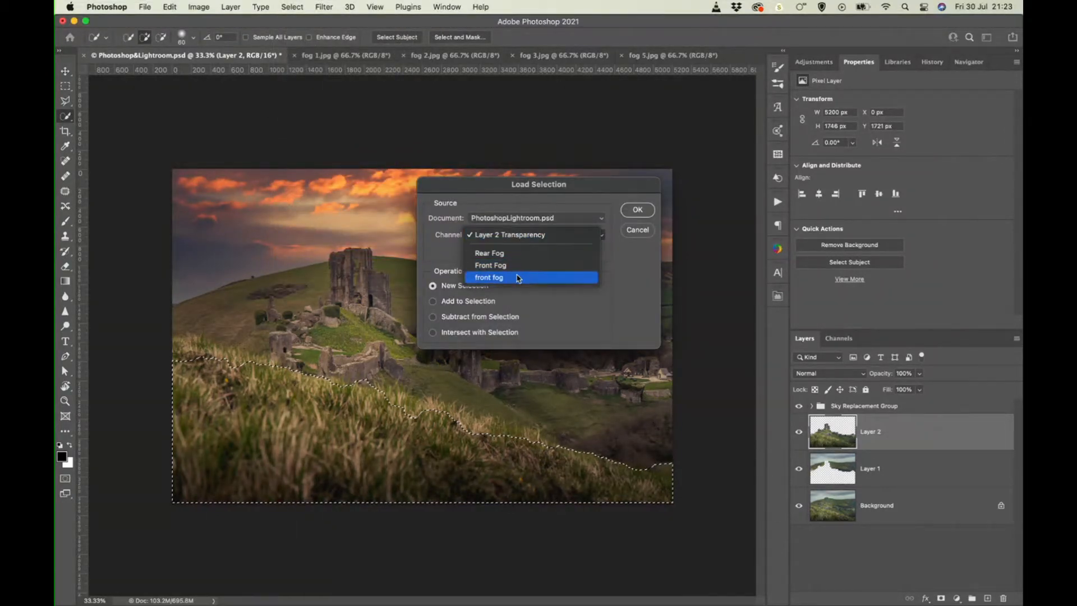
{"action": "left_click", "coordinate": [636, 233]}
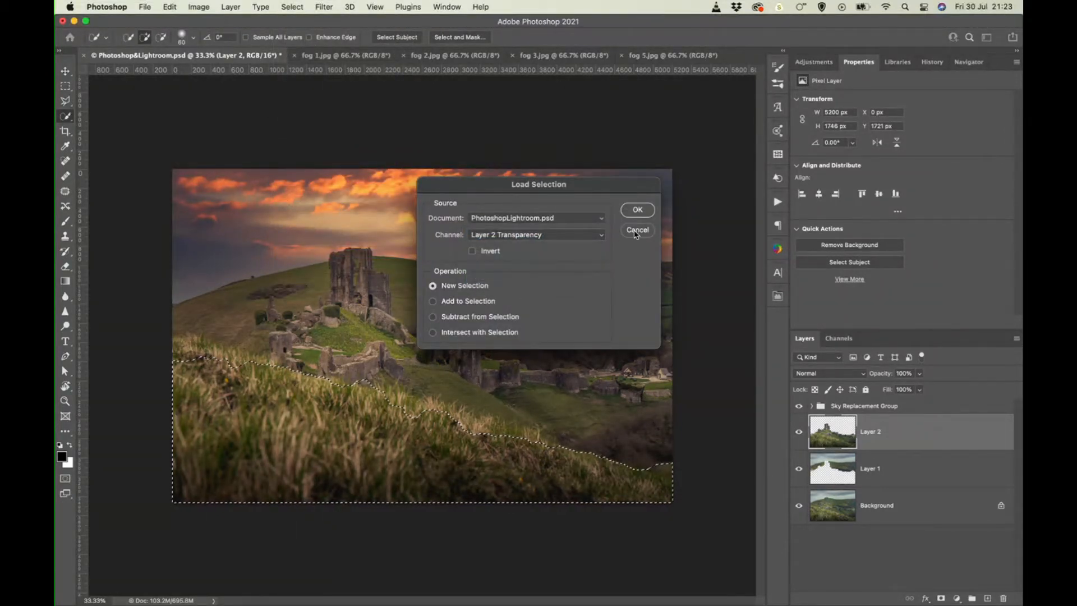
{"action": "left_click", "coordinate": [636, 232]}
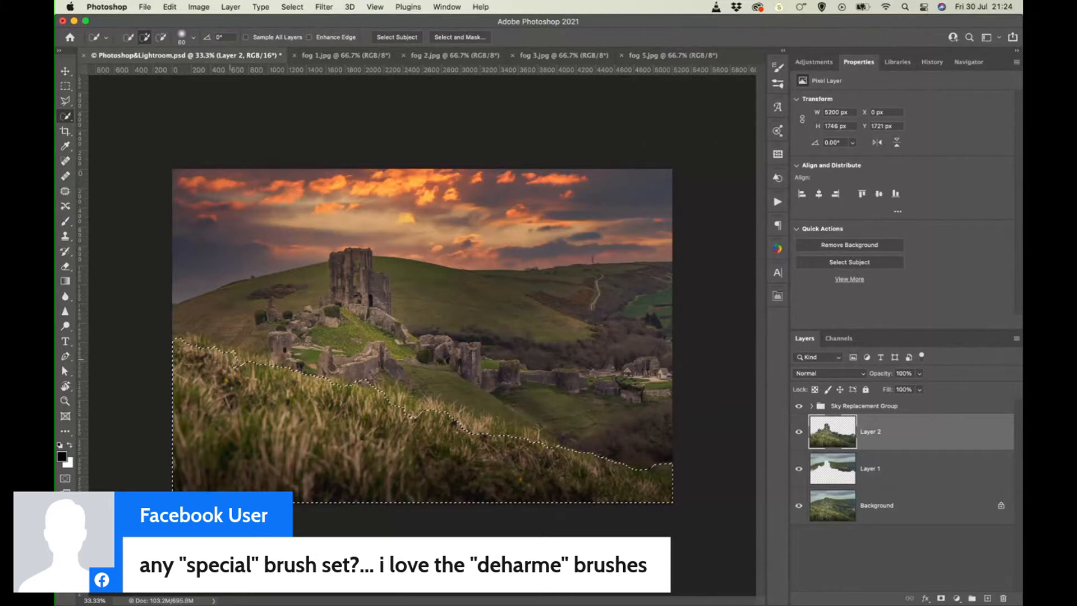
Step: Extend the grass selection up to the crest along the middle of the slope and undo the last selection change
{"action": "key", "text": "alt"}
{"action": "left_click_drag", "start_coordinate": [355, 393], "coordinate": [340, 392]}
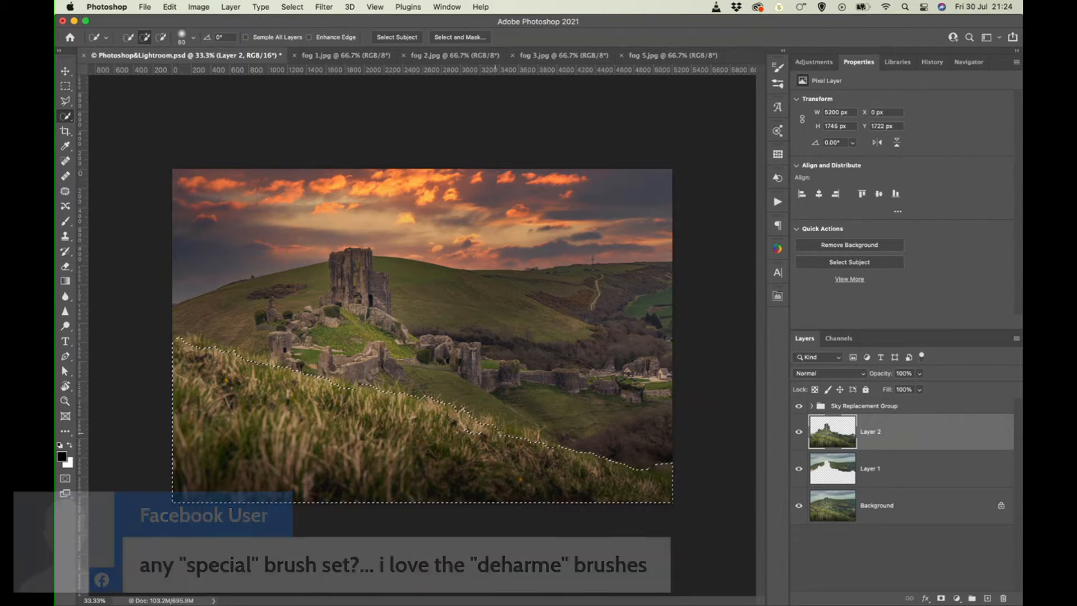
{"action": "key", "text": "super+z"}
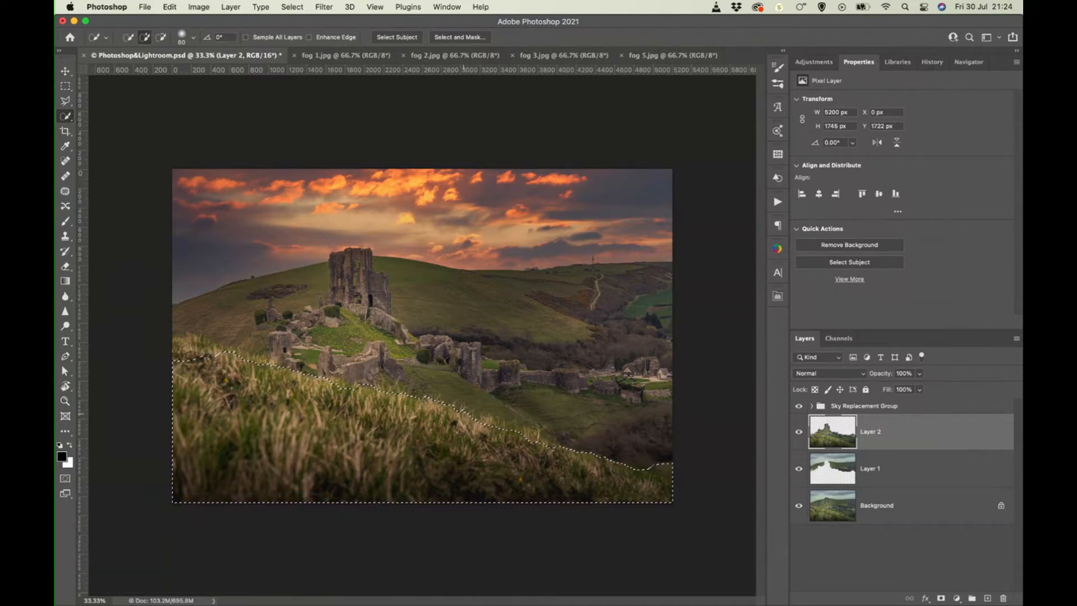
Step: Try to add the grass crest at the slope's left end to the selection while Layer 2 is active
{"action": "left_click", "coordinate": [184, 344]}
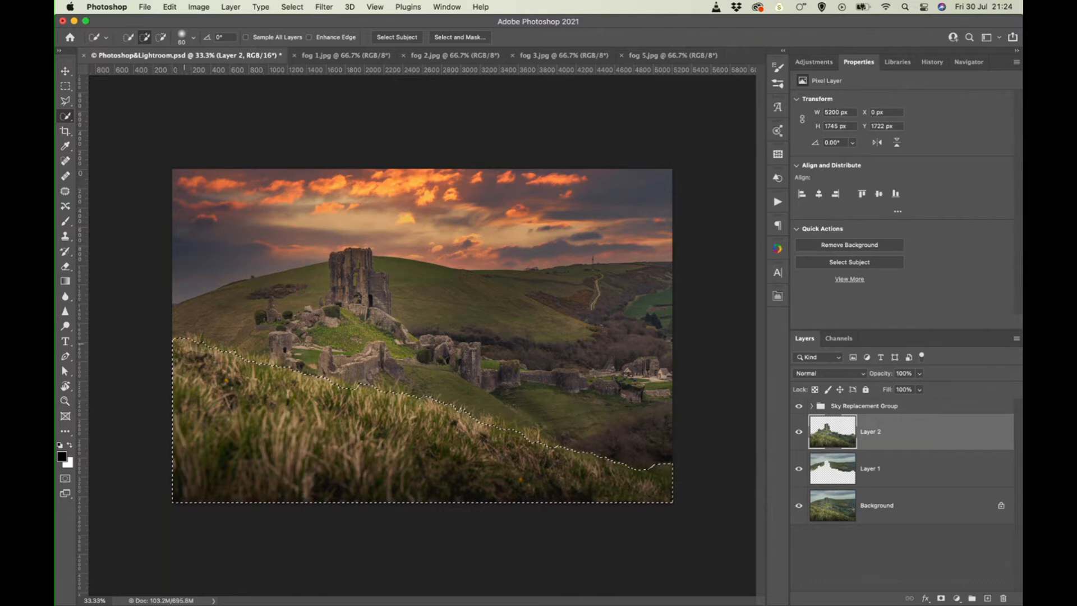
{"action": "key", "text": "super+z"}
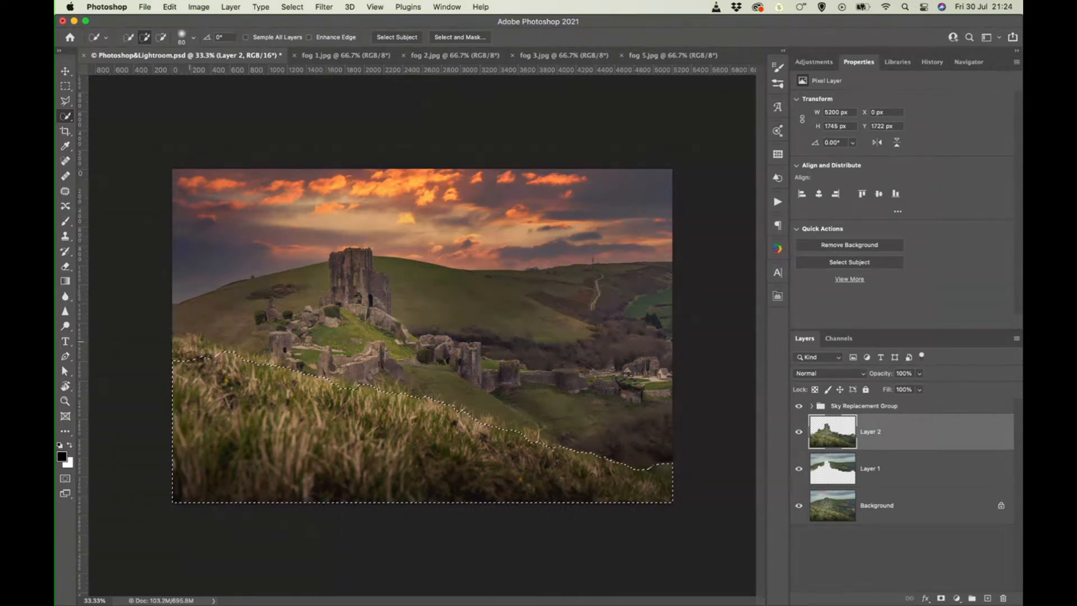
{"action": "left_click", "coordinate": [199, 349]}
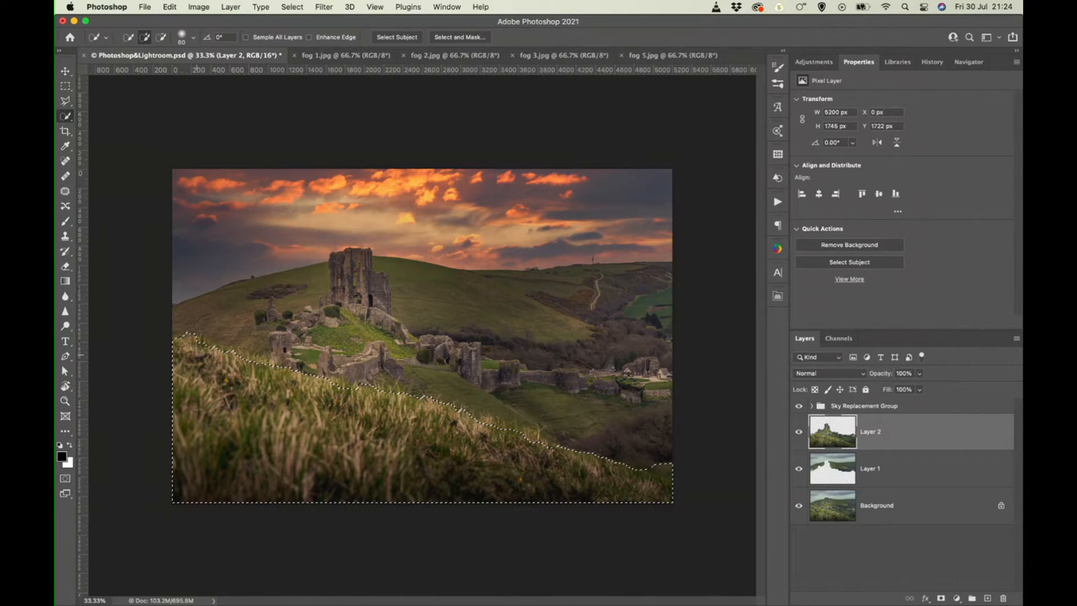
{"action": "key", "text": "super+z"}
Step: On the Background layer, add the grass crest at the slope's left end and subtract the dark valley strip at the right edge
{"action": "left_click", "coordinate": [858, 508]}
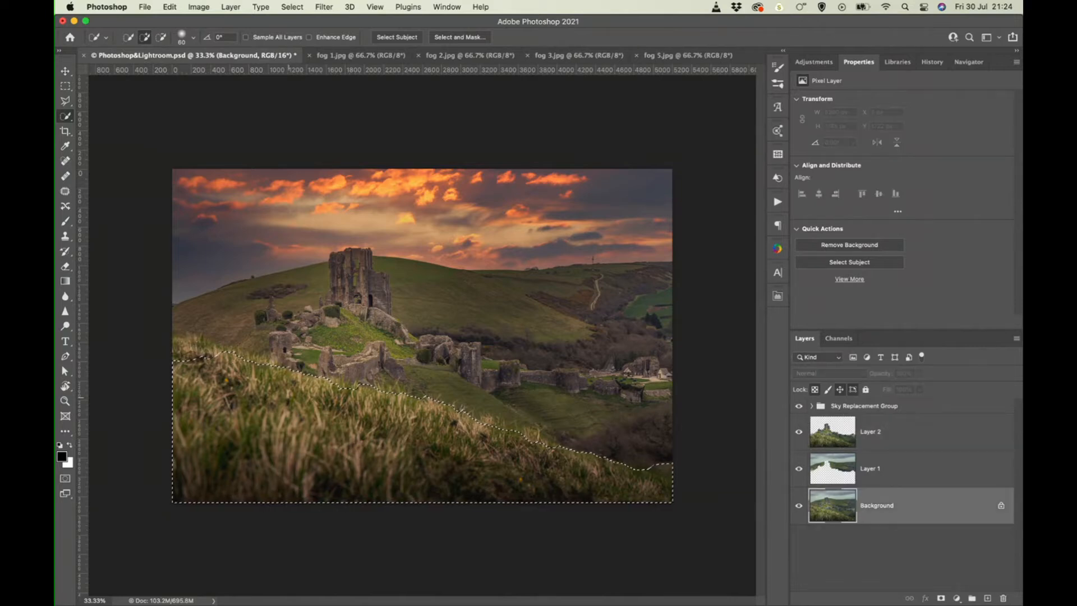
{"action": "left_click_drag", "start_coordinate": [176, 343], "coordinate": [207, 351]}
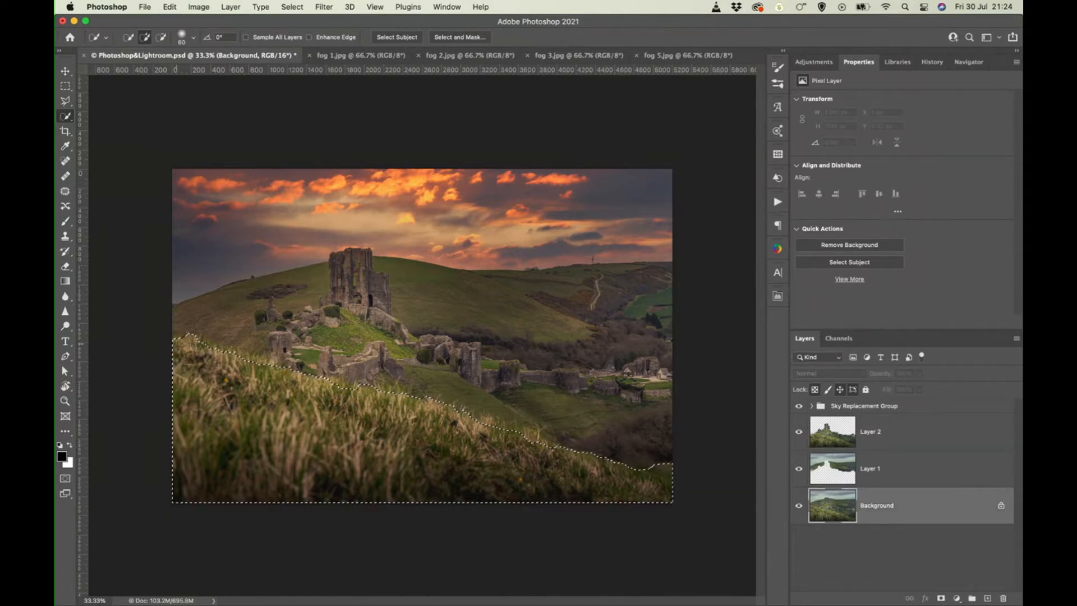
{"action": "key", "text": "alt"}
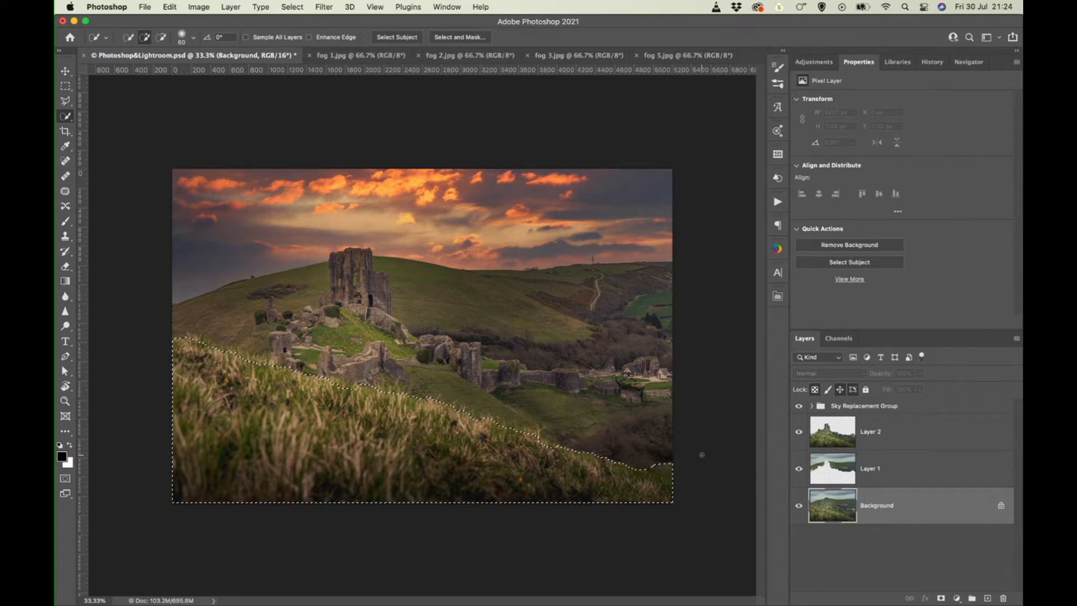
{"action": "key", "text": "alt"}
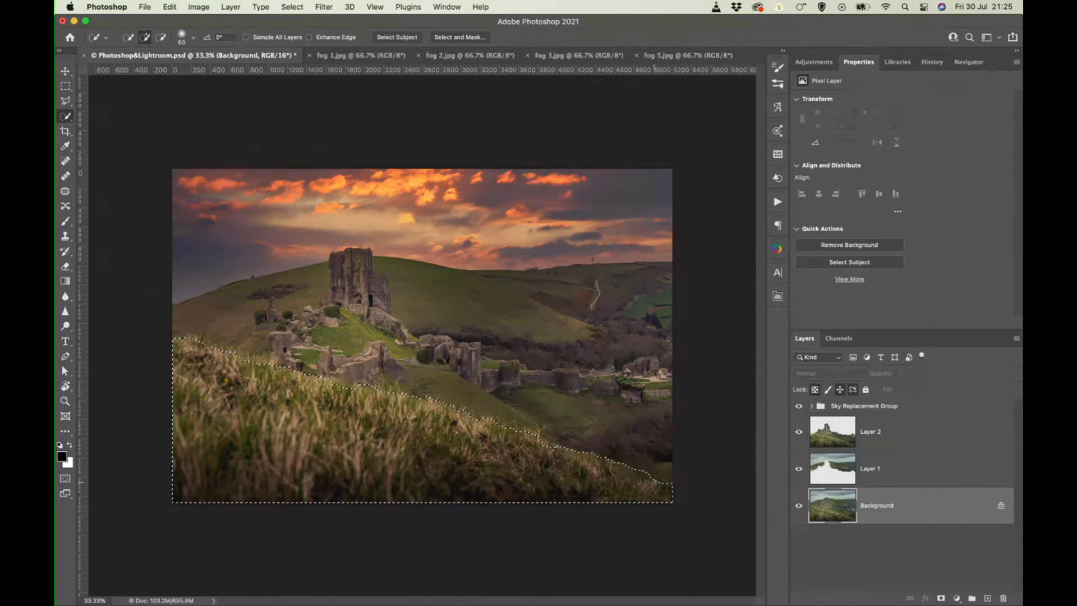
Step: Try to cut the selected grass slope onto its own layer and check the cutout with the other photo layers hidden
{"action": "key", "text": "ctrl+j"}
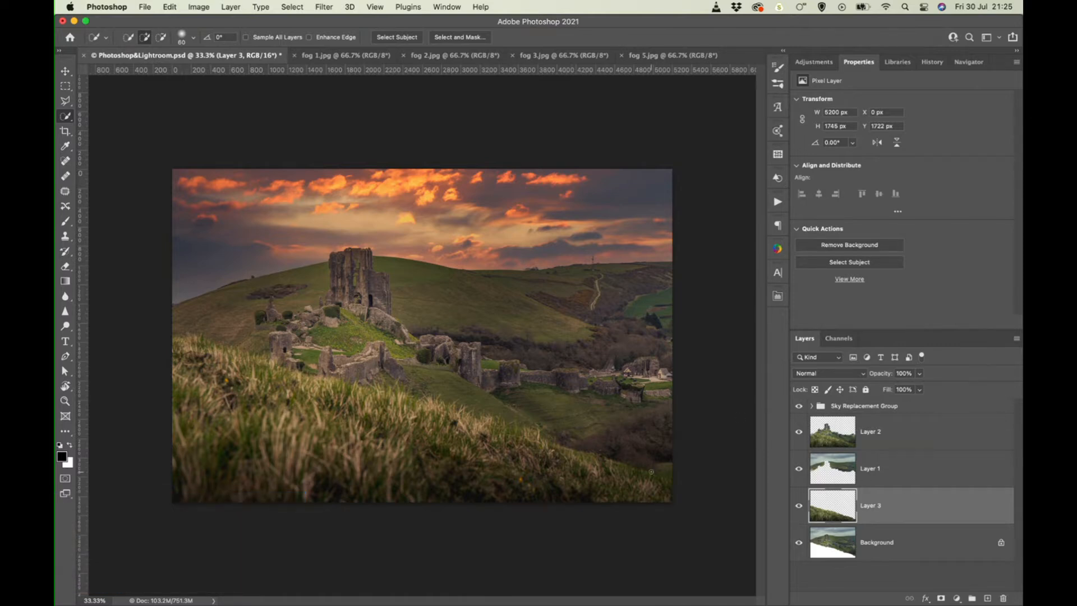
{"action": "left_click", "coordinate": [798, 432]}
{"action": "left_click", "coordinate": [799, 468]}
{"action": "left_click", "coordinate": [798, 543]}
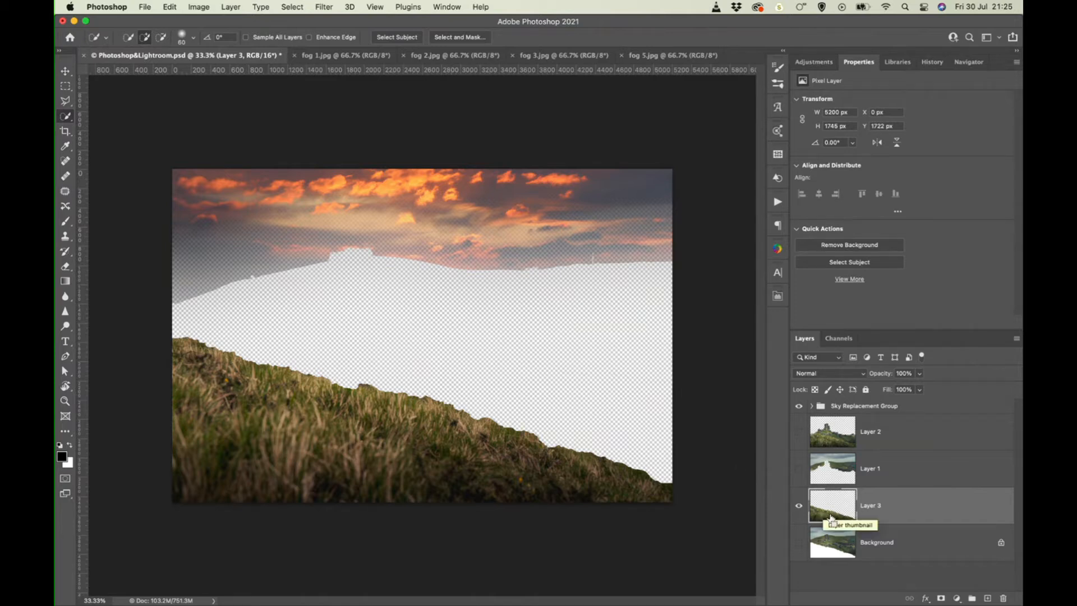
{"action": "left_click", "coordinate": [823, 514], "text": "super"}
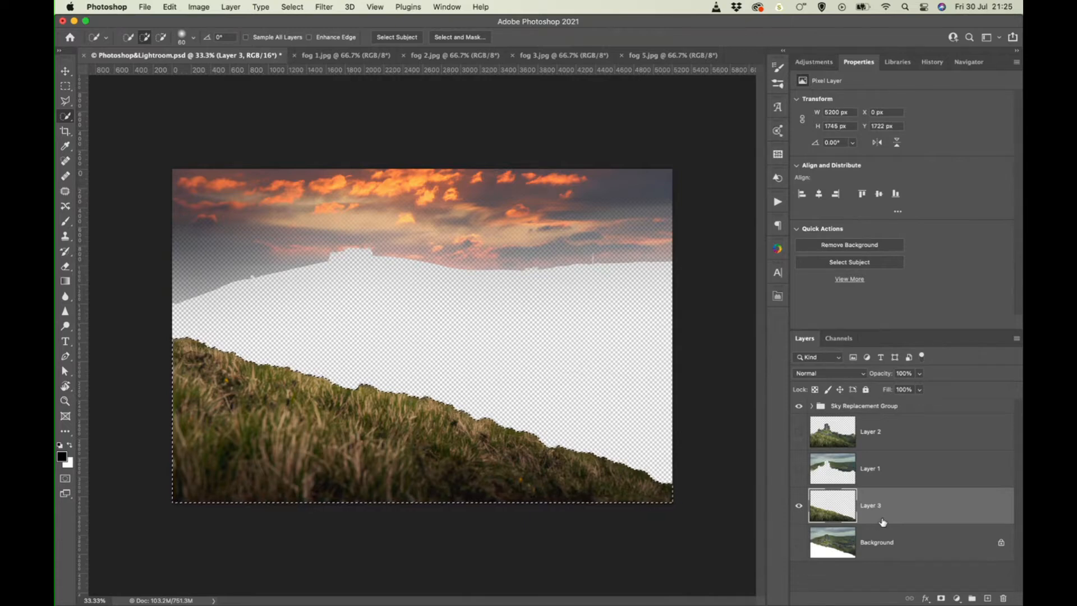
{"action": "key", "text": "super+d"}
{"action": "key", "text": "super+z"}
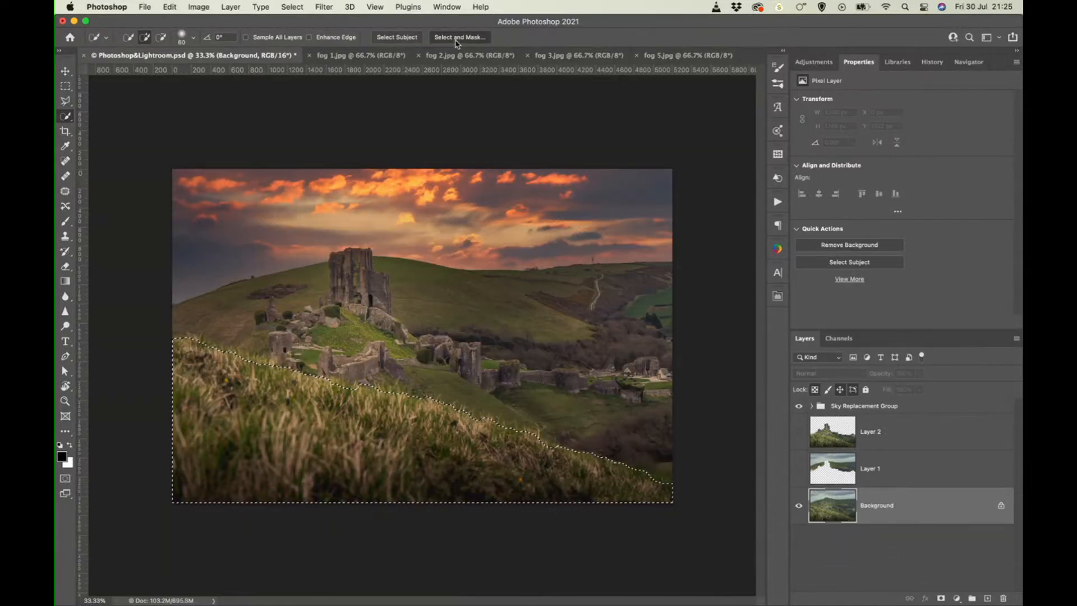
Step: In Select and Mask, paint along the whole grass crest with the Refine Edge brush at size 175
{"action": "left_click", "coordinate": [458, 40]}
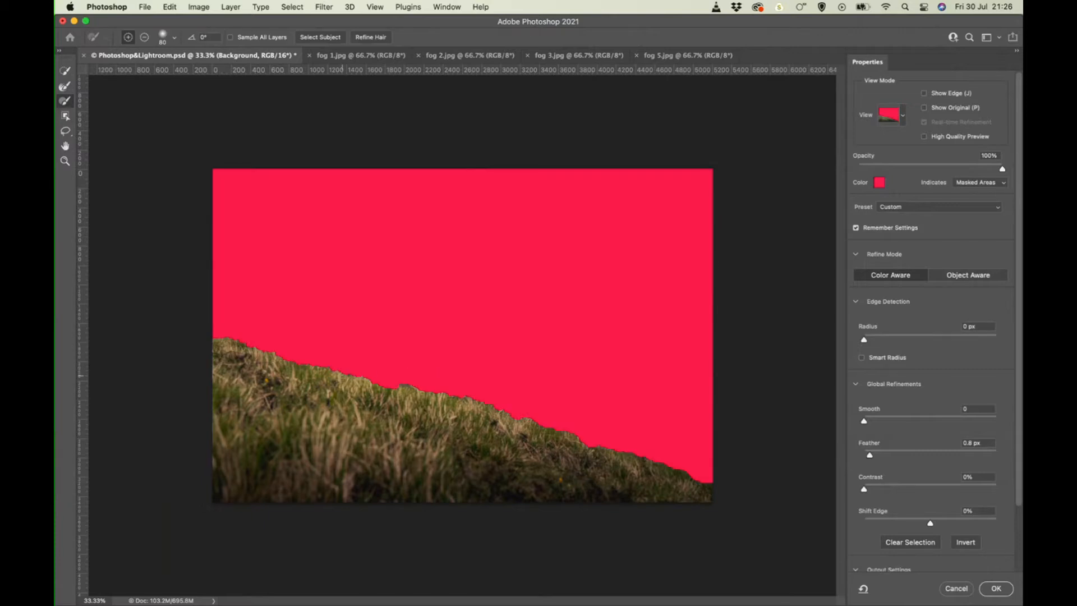
{"action": "key", "text": "bracketright"}
{"action": "key", "text": "bracketright"}
{"action": "left_click", "coordinate": [65, 87]}
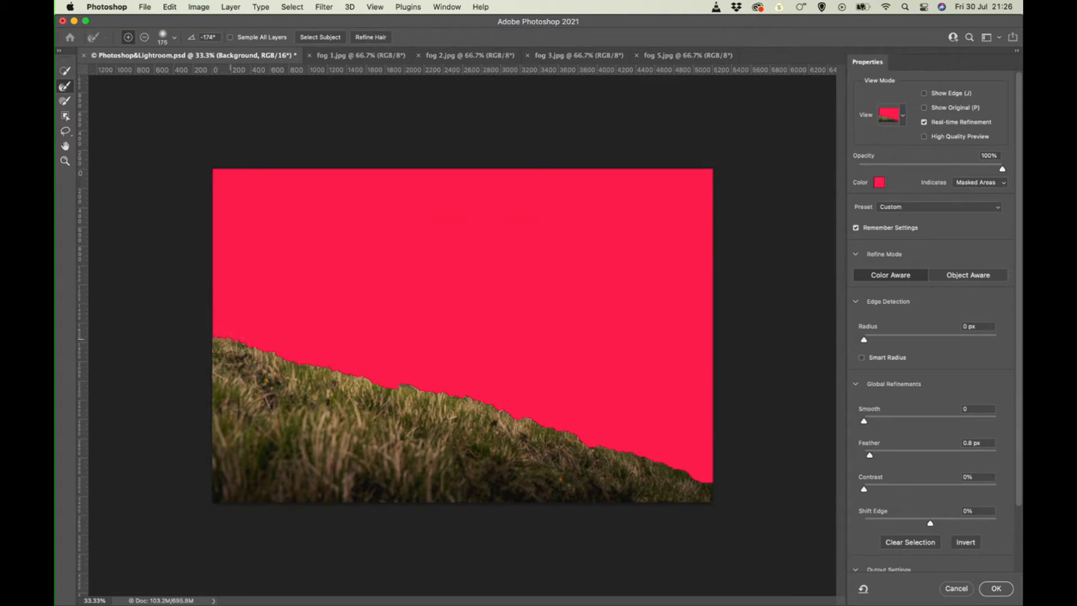
{"action": "left_click_drag", "start_coordinate": [295, 357], "coordinate": [425, 389]}
{"action": "mouse_move", "coordinate": [503, 411]}
{"action": "left_mouse_down"}
{"action": "mouse_move", "coordinate": [660, 453]}
{"action": "mouse_move", "coordinate": [713, 481]}
{"action": "mouse_move", "coordinate": [697, 478]}
{"action": "left_mouse_up"}
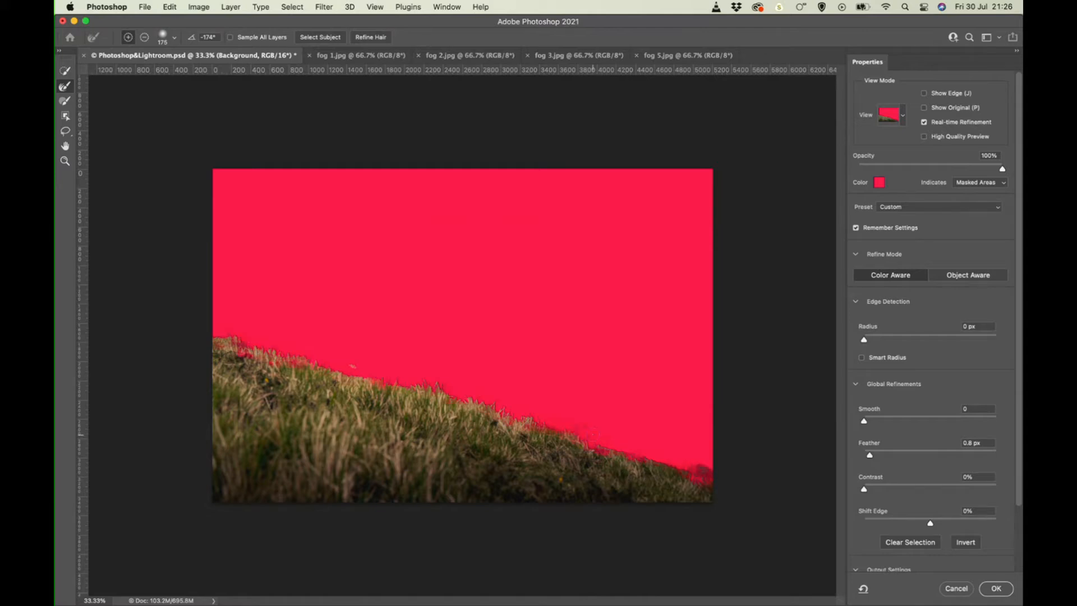
Step: Remove the refinement spill above the slope and at its right end, and output the result as a new layer with layer mask
{"action": "key", "text": "alt"}
{"action": "key", "text": "alt"}
{"action": "left_click_drag", "start_coordinate": [600, 428], "coordinate": [581, 424]}
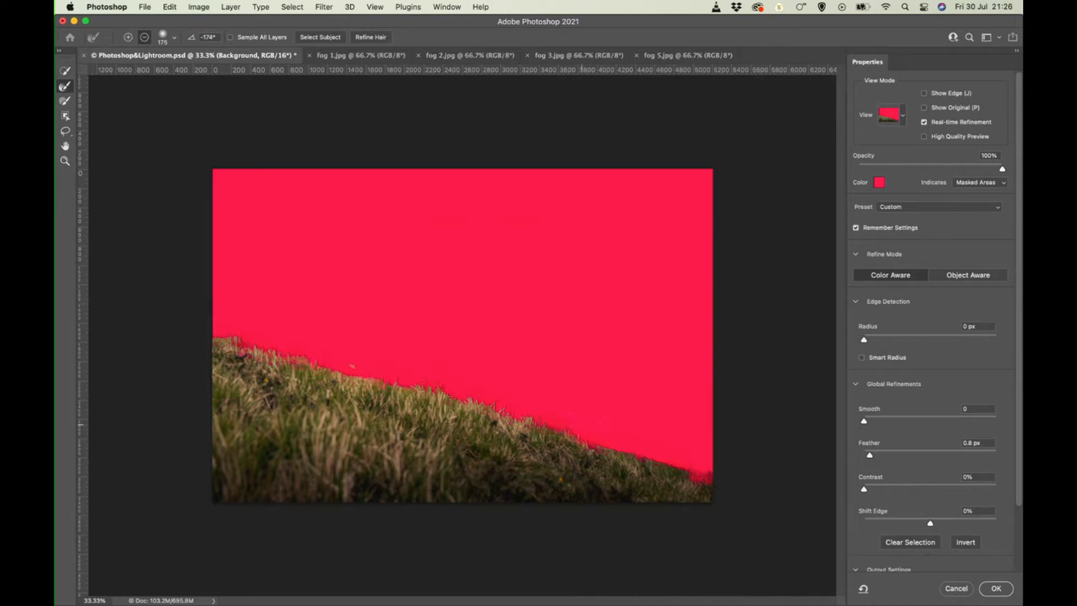
{"action": "key", "text": "alt"}
{"action": "key", "text": "alt"}
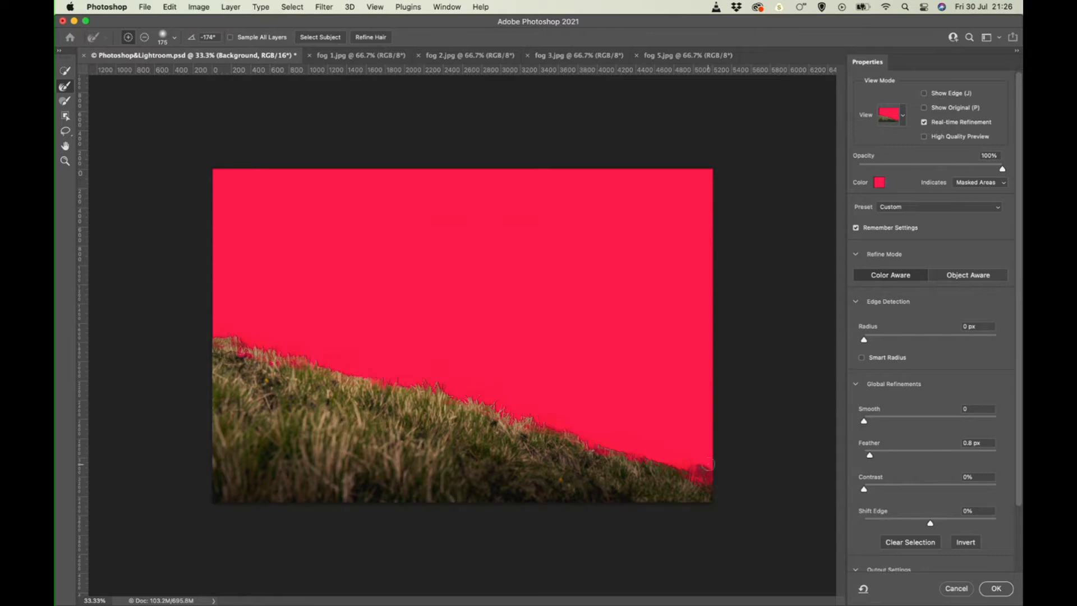
{"action": "key", "text": "alt"}
{"action": "mouse_move", "coordinate": [701, 459]}
{"action": "left_mouse_down"}
{"action": "mouse_move", "coordinate": [711, 473]}
{"action": "mouse_move", "coordinate": [713, 459]}
{"action": "left_mouse_up"}
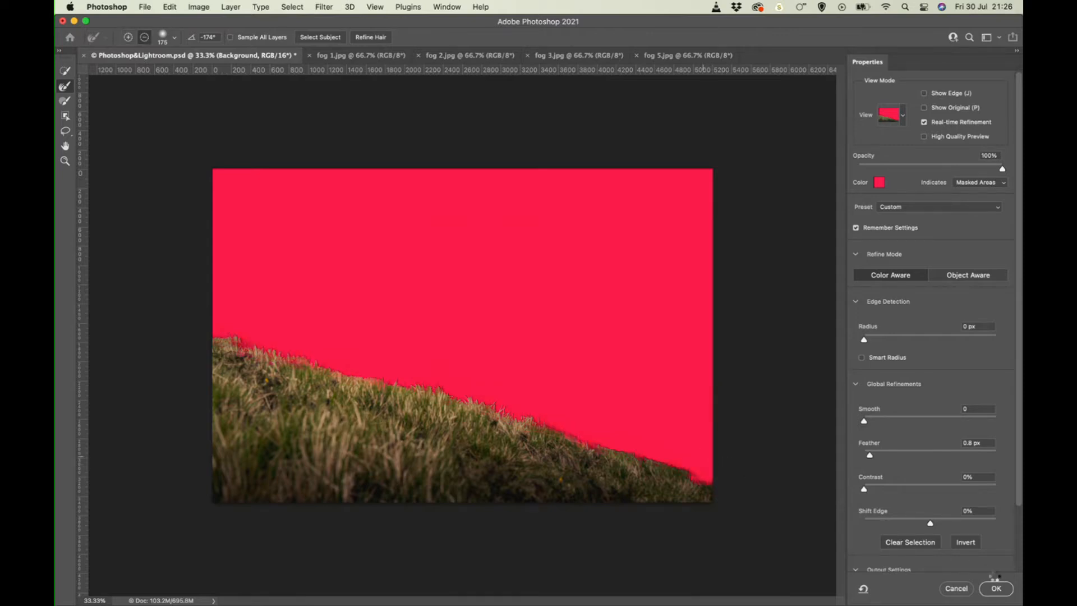
{"action": "left_click", "coordinate": [995, 588]}
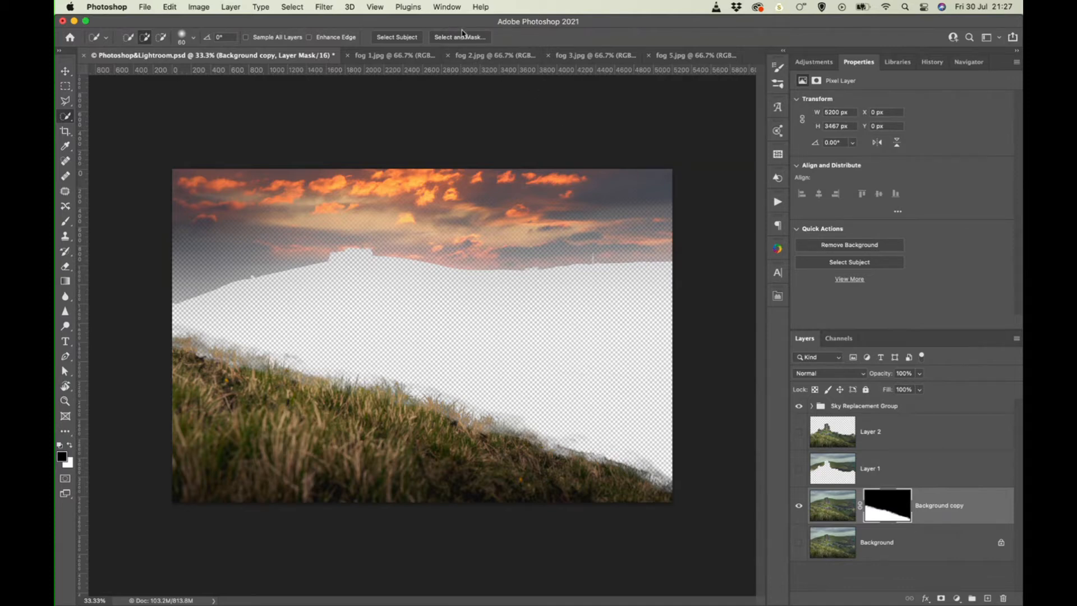
Step: Reopen the mask in Select and Mask to check its output settings, leaving without applying changes
{"action": "left_click", "coordinate": [461, 37]}
{"action": "scroll", "coordinate": [981, 442], "scroll_direction": "down", "scroll_amount": 3}
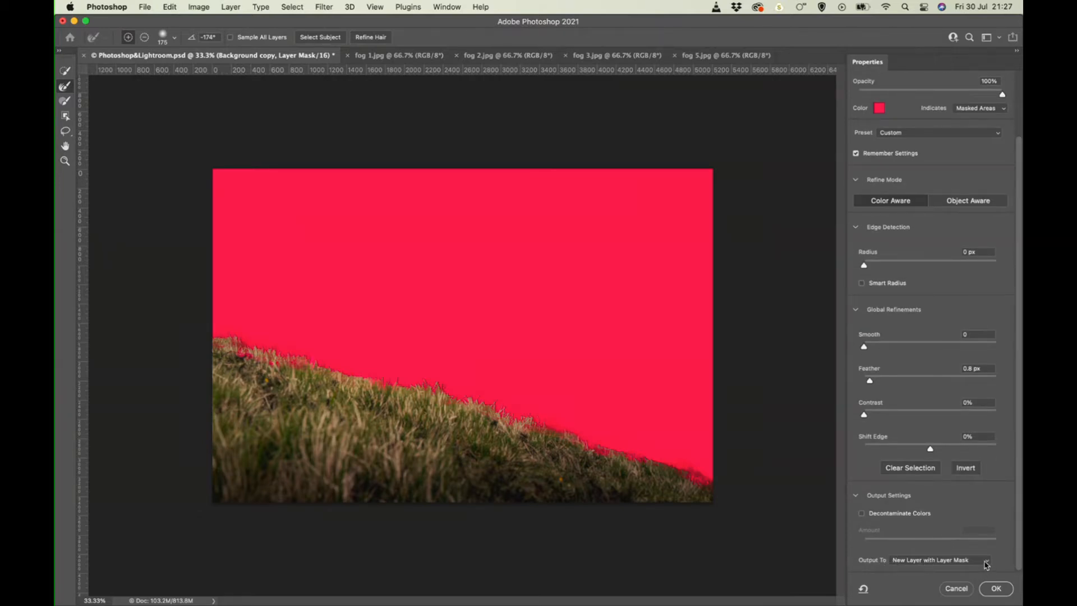
{"action": "left_click", "coordinate": [956, 588]}
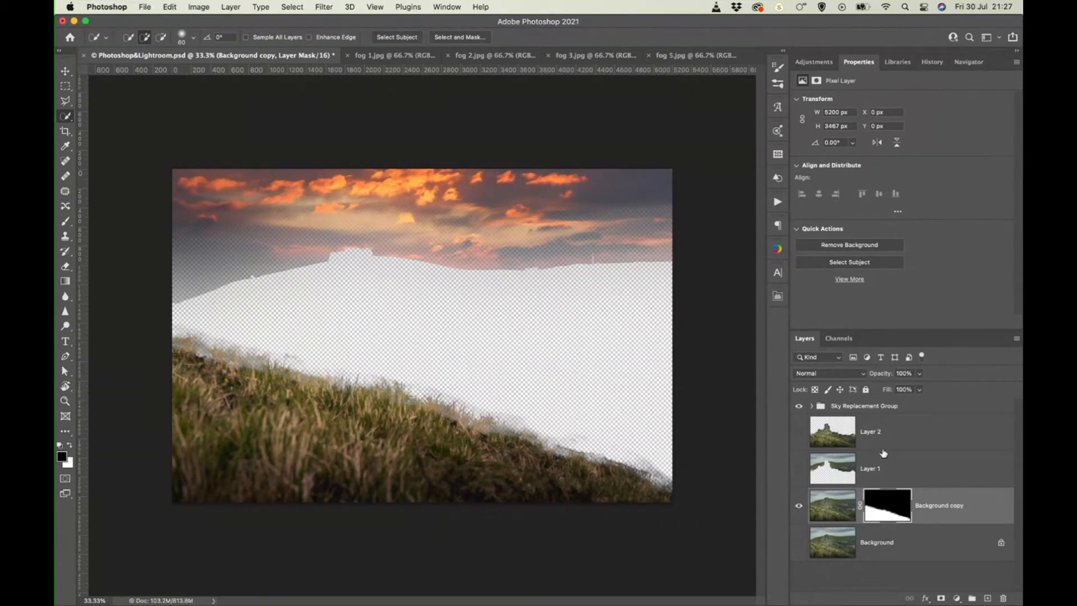
Step: Show Layer 1 and Layer 2 again and inspect the ruins' cutout edges up close, comparing with the Background shown and hidden
{"action": "left_click", "coordinate": [798, 468]}
{"action": "left_click", "coordinate": [798, 433]}
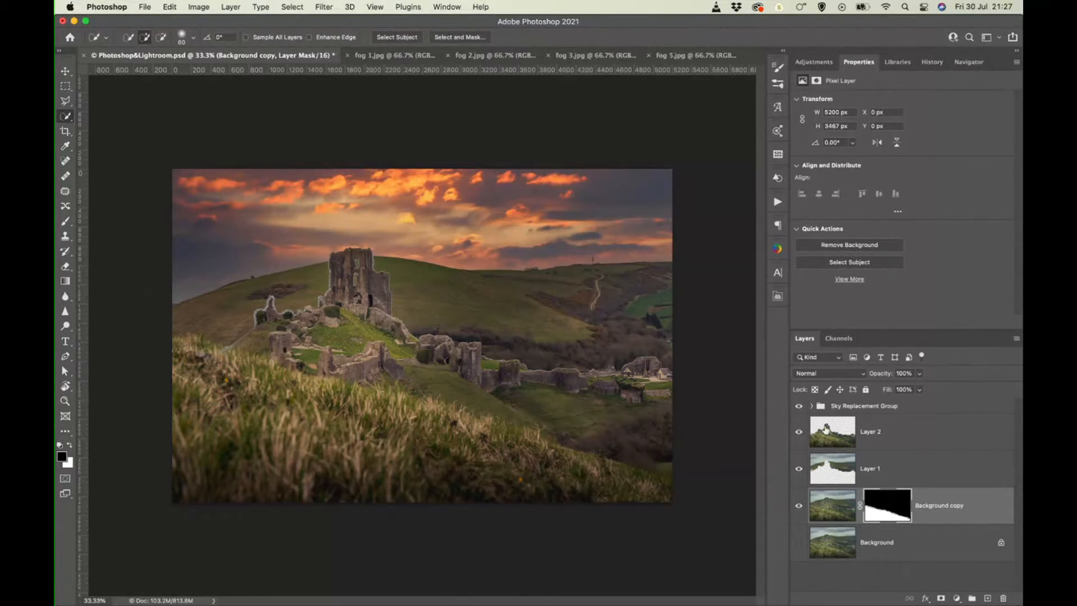
{"action": "left_click", "coordinate": [798, 543]}
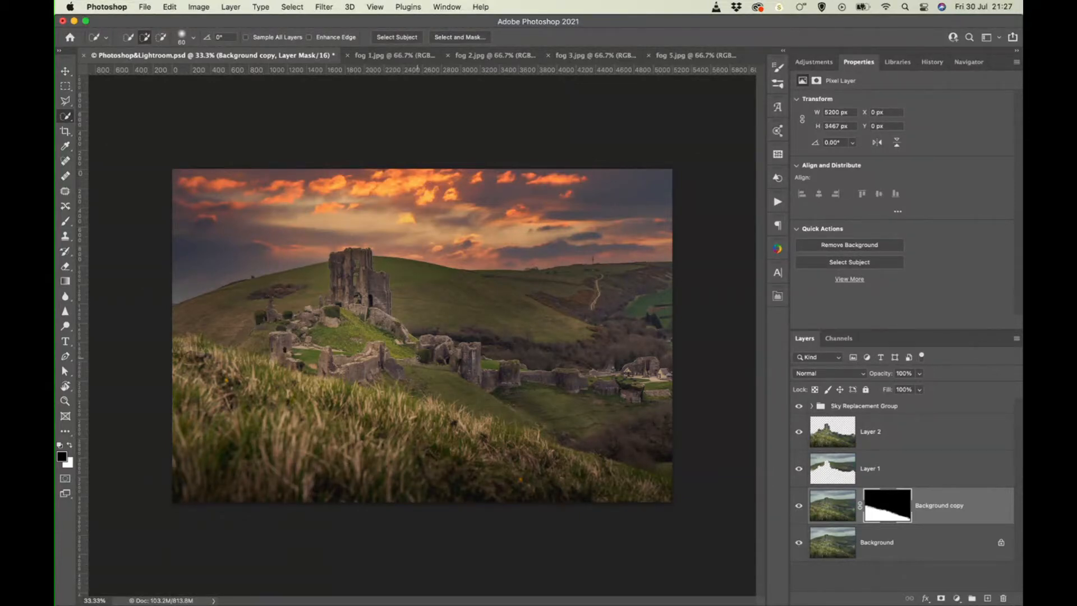
{"action": "left_click", "coordinate": [798, 542]}
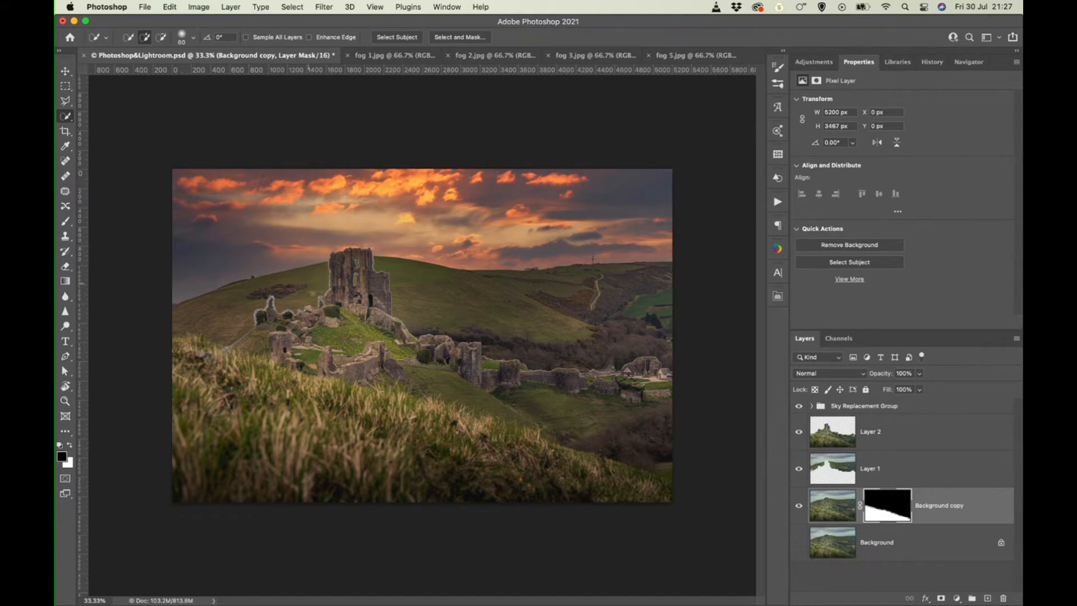
{"action": "key", "text": "super+1"}
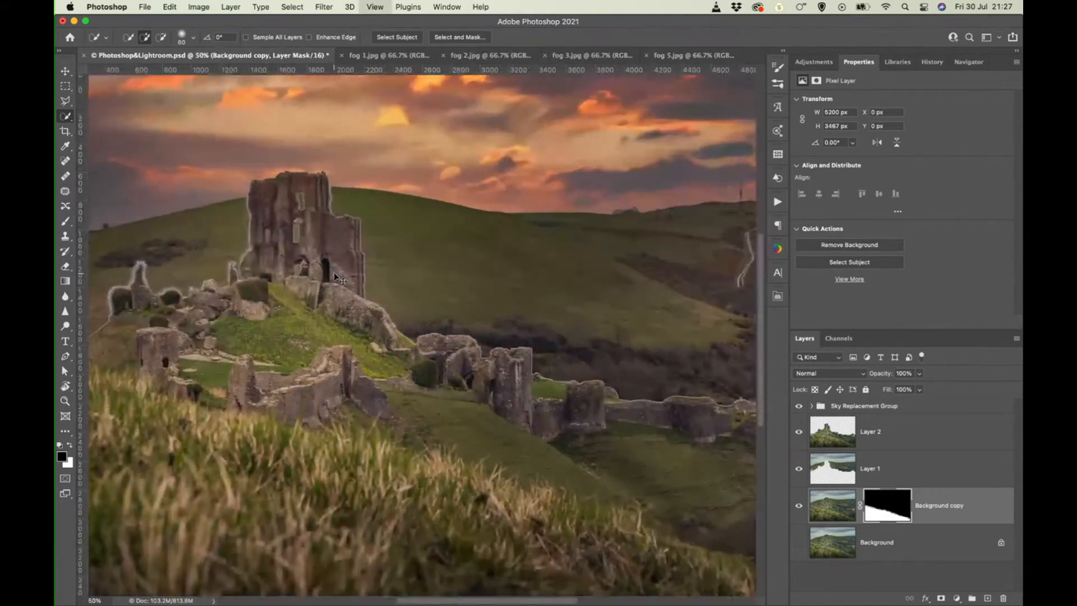
{"action": "scroll", "coordinate": [334, 273], "scroll_direction": "left", "scroll_amount": 8}
{"action": "scroll", "coordinate": [334, 273], "scroll_direction": "down", "scroll_amount": 2}
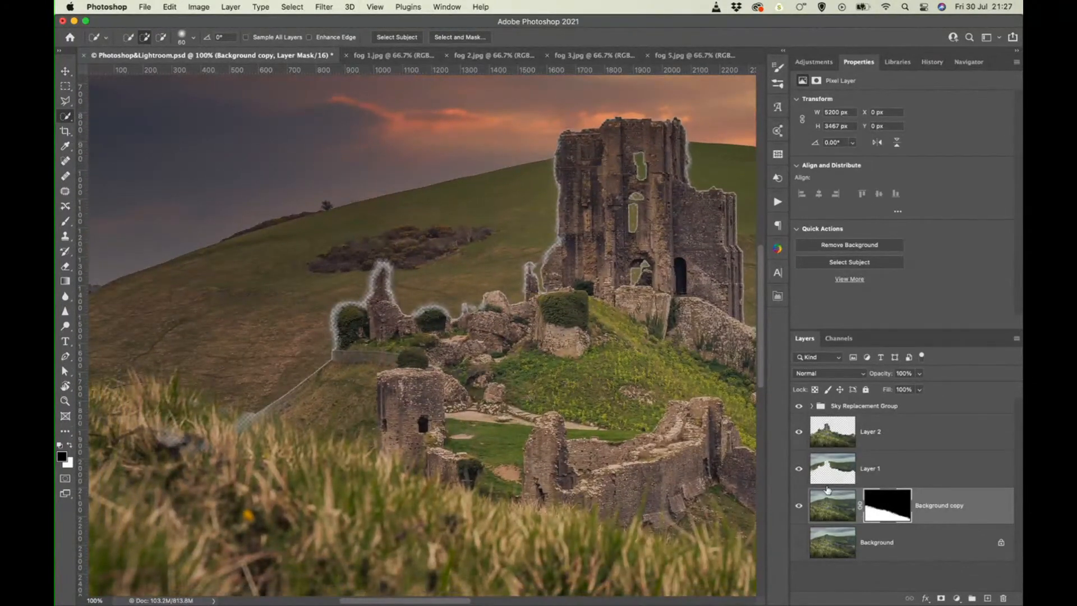
Step: Show the Background layer again and rename Layer 2 as "Backgound & Castle"
{"action": "left_click", "coordinate": [798, 542]}
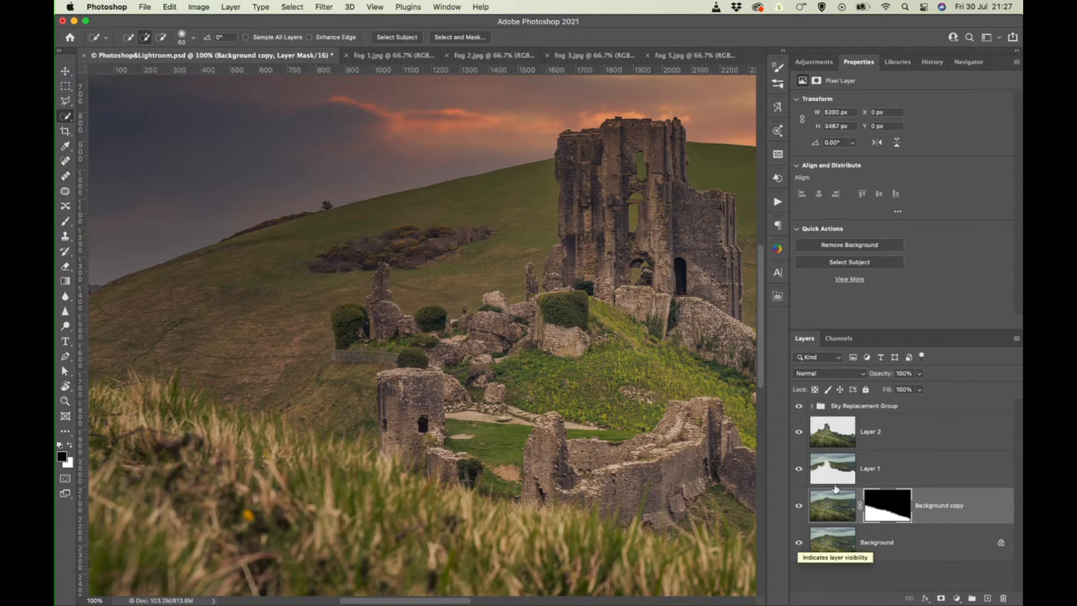
{"action": "key", "text": "super+minus"}
{"action": "key", "text": "super+minus"}
{"action": "key", "text": "super+minus"}
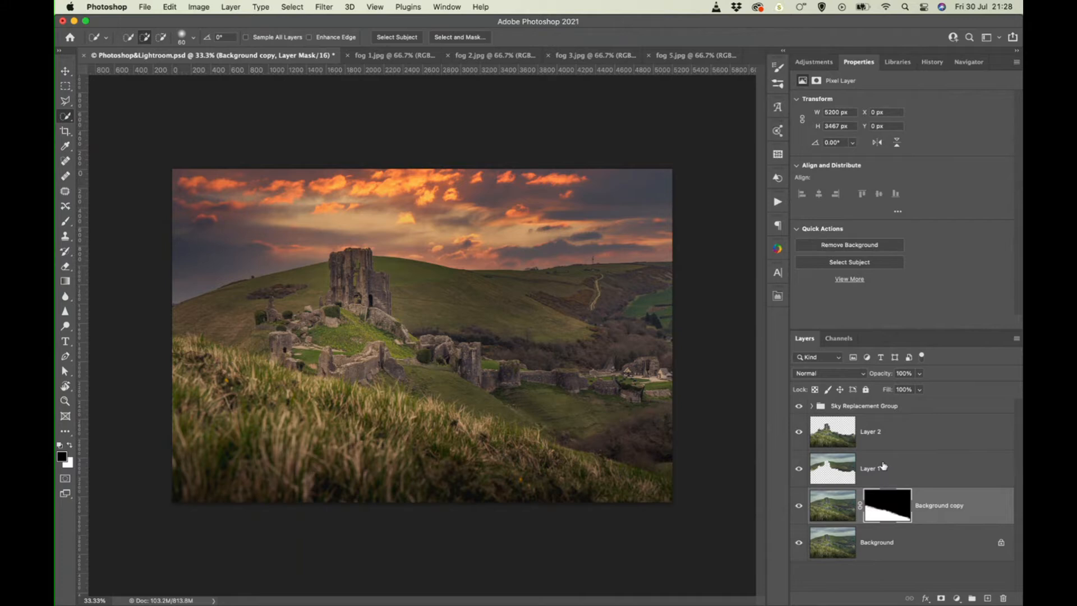
{"action": "double_click", "coordinate": [874, 432]}
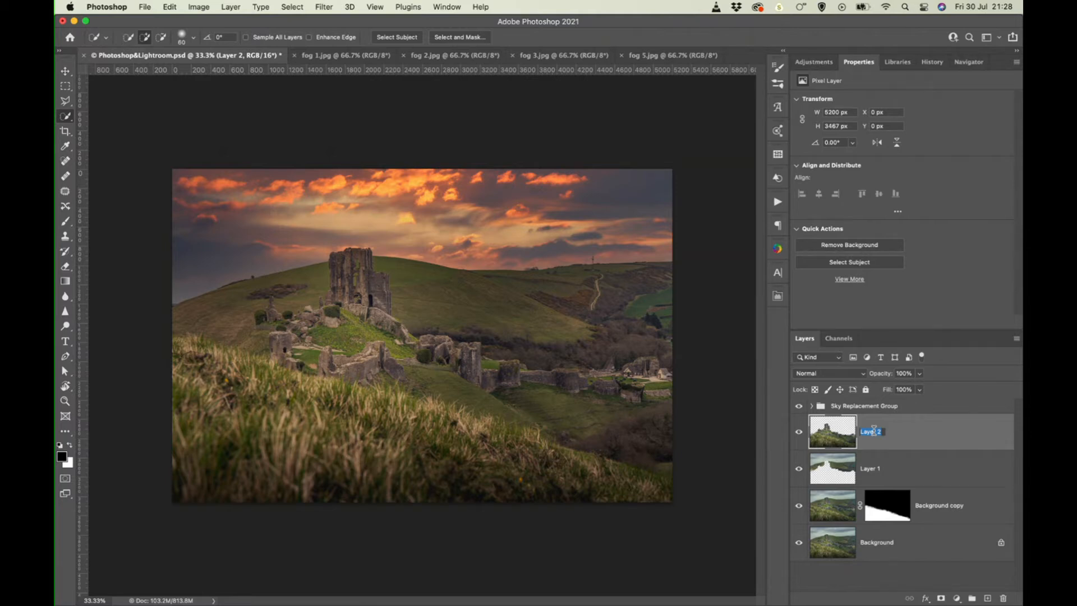
{"action": "type", "text": "Backgound & Castle"}
{"action": "key", "text": "Return"}
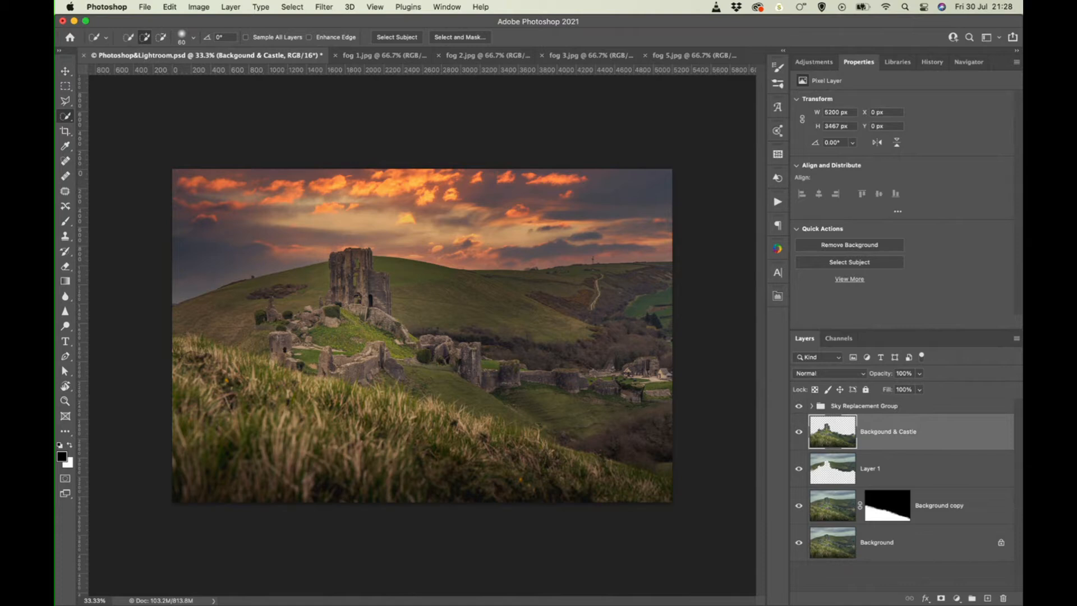
Step: Rename Layer 1 as "Background" and the masked Background copy layer as "Grass Foreground"
{"action": "left_click", "coordinate": [879, 472]}
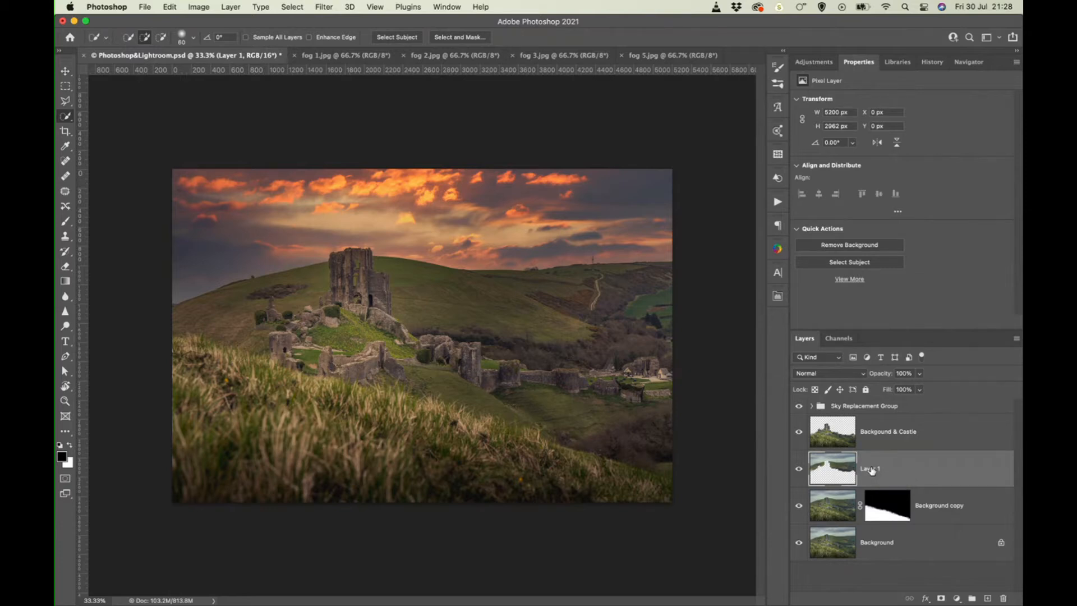
{"action": "double_click", "coordinate": [871, 469]}
{"action": "type", "text": "Background"}
{"action": "key", "text": "Return"}
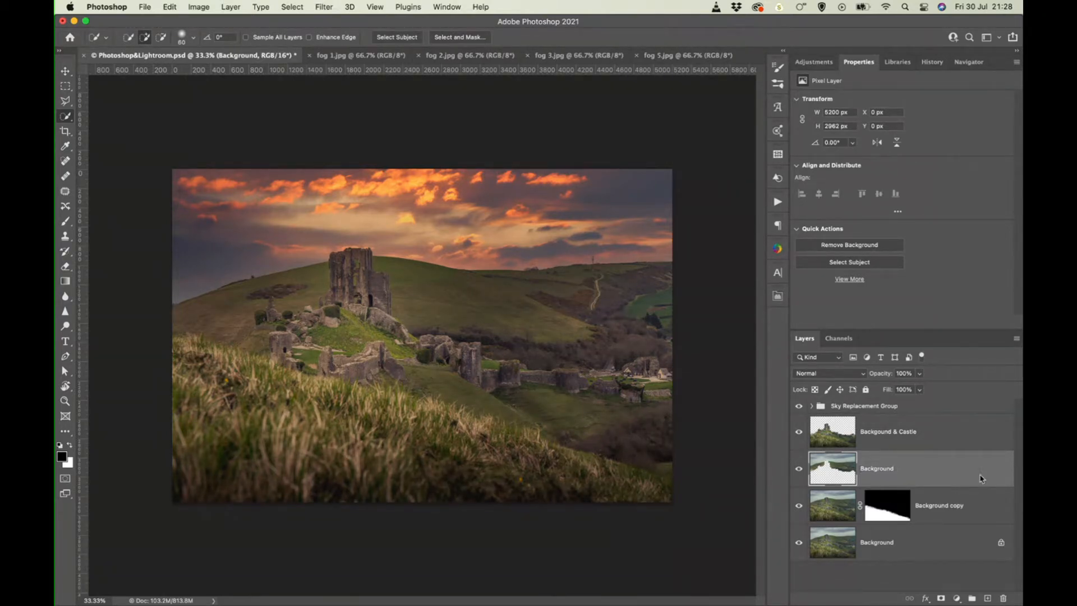
{"action": "double_click", "coordinate": [939, 505]}
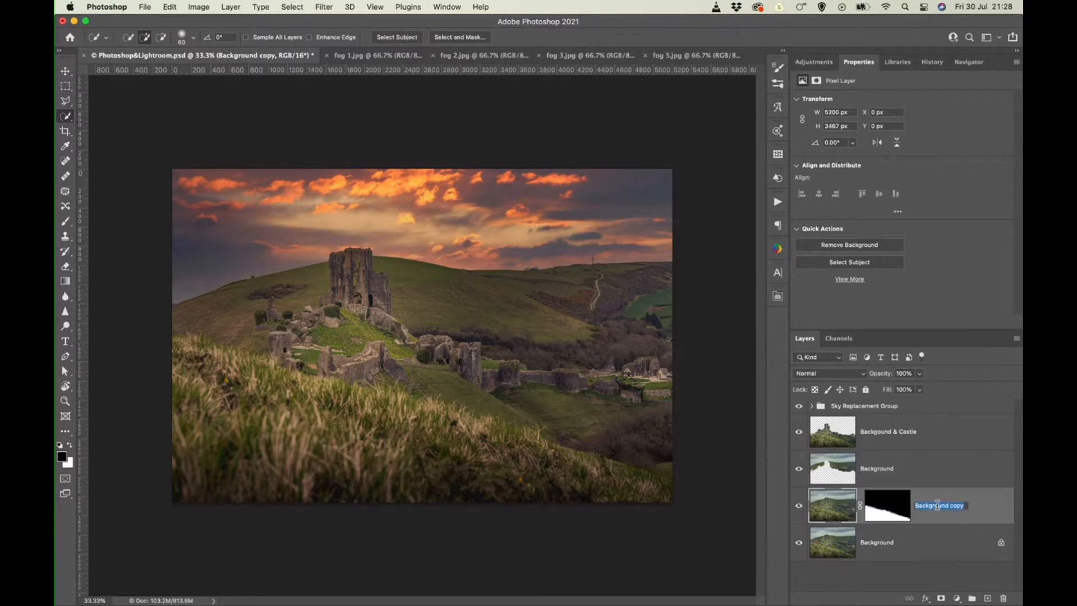
{"action": "type", "text": "Grass Foreground"}
{"action": "key", "text": "Return"}
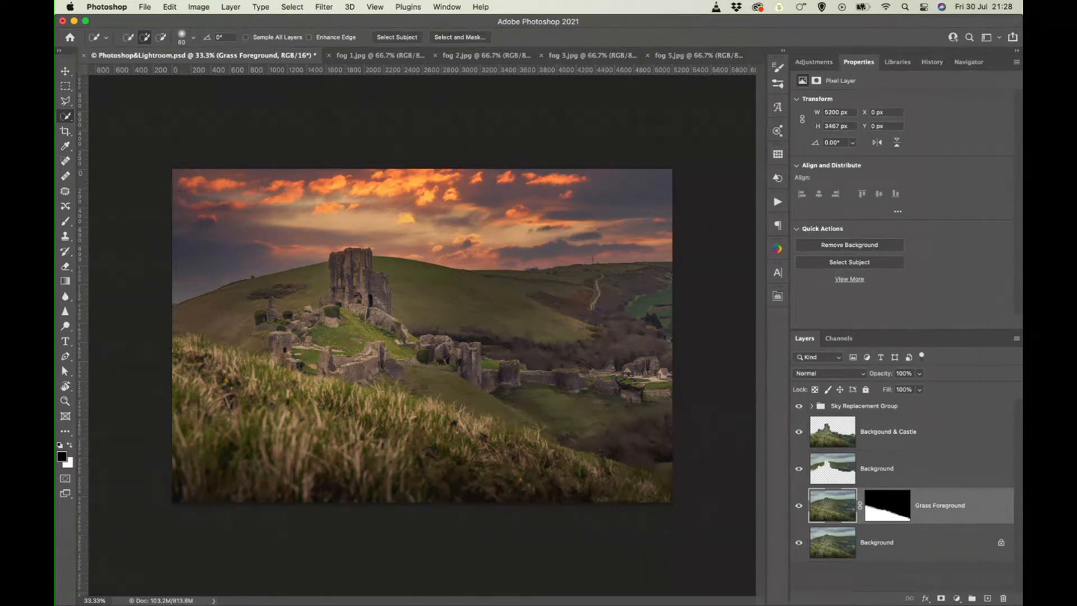
Step: Copy all of fog 1.jpg into the castle document directly beneath the Backgound & Castle layer and set its blend mode to Screen
{"action": "left_click", "coordinate": [918, 438]}
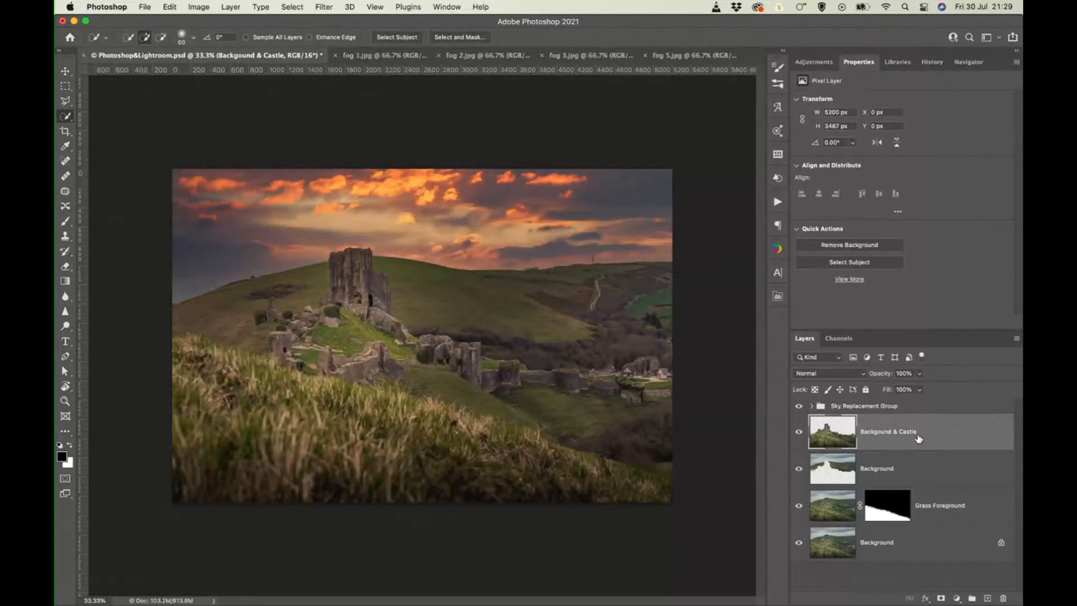
{"action": "left_click", "coordinate": [389, 57]}
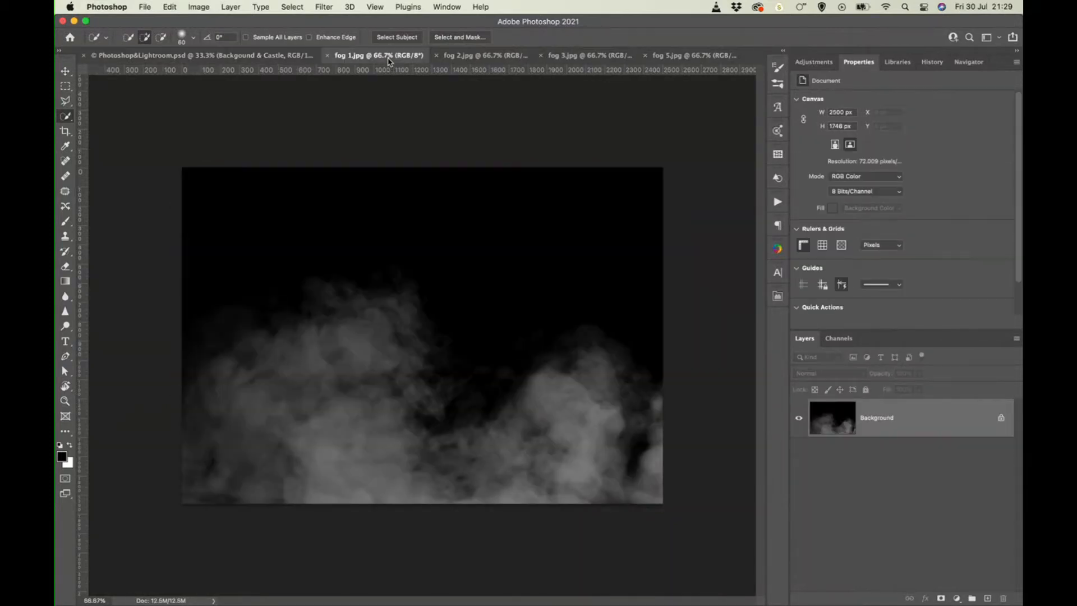
{"action": "key", "text": "super+a"}
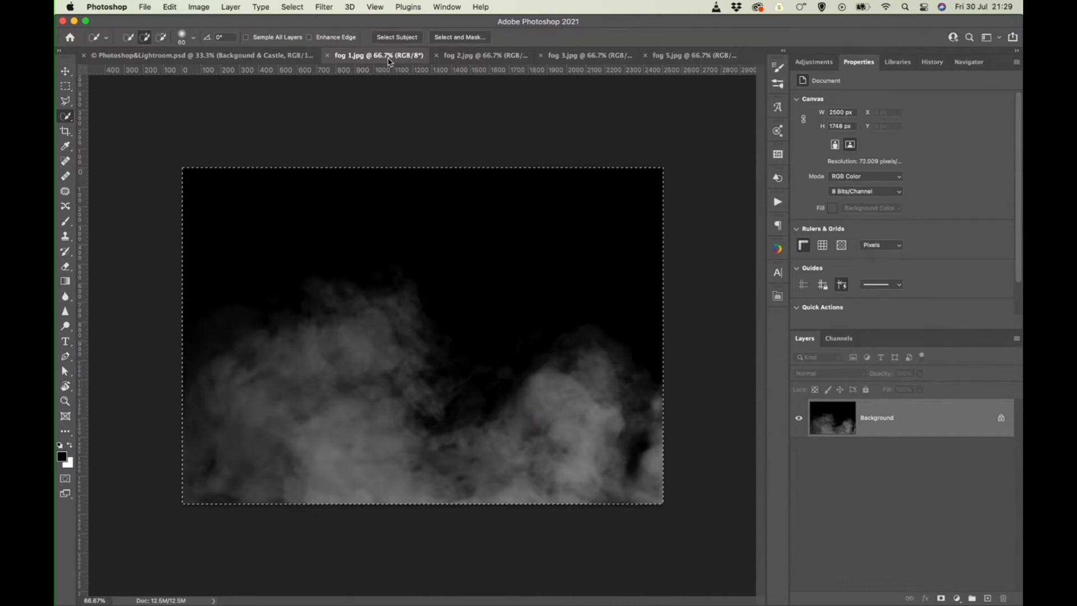
{"action": "left_click", "coordinate": [235, 56]}
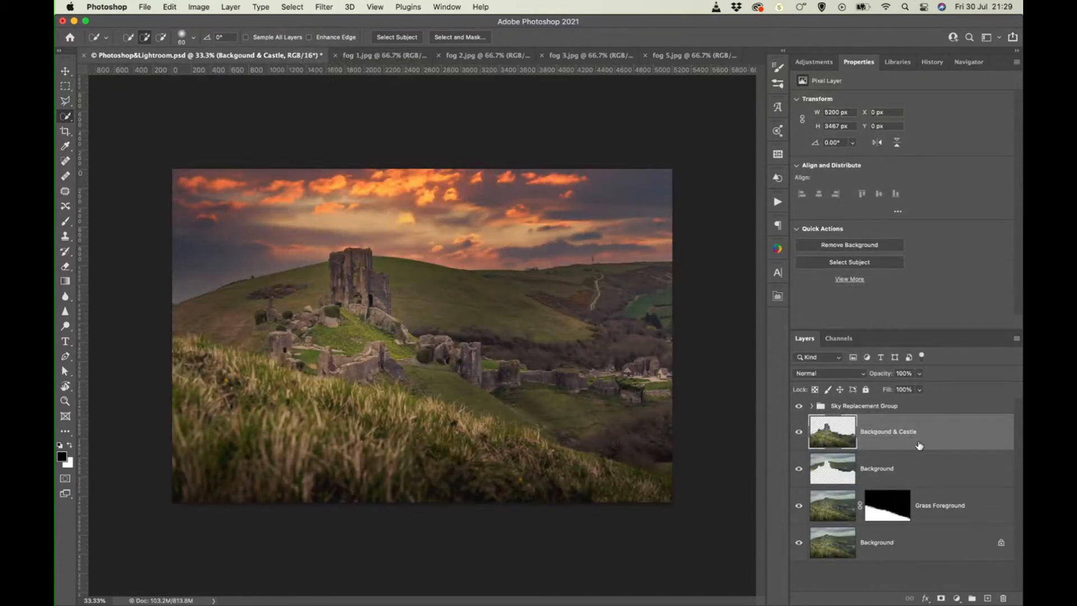
{"action": "key", "text": "super+v"}
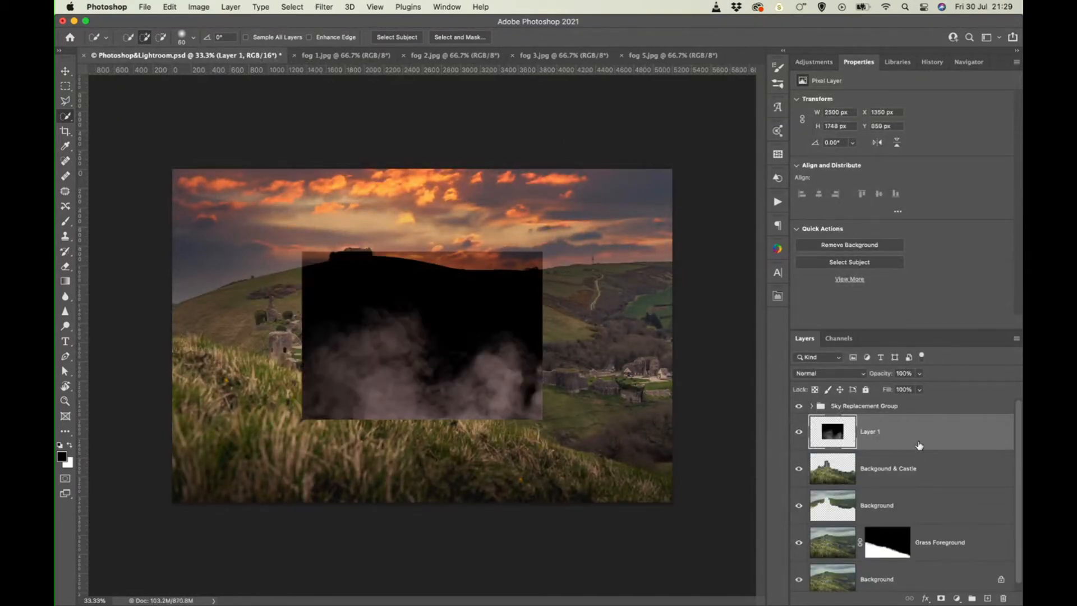
{"action": "left_click_drag", "start_coordinate": [918, 445], "coordinate": [907, 484]}
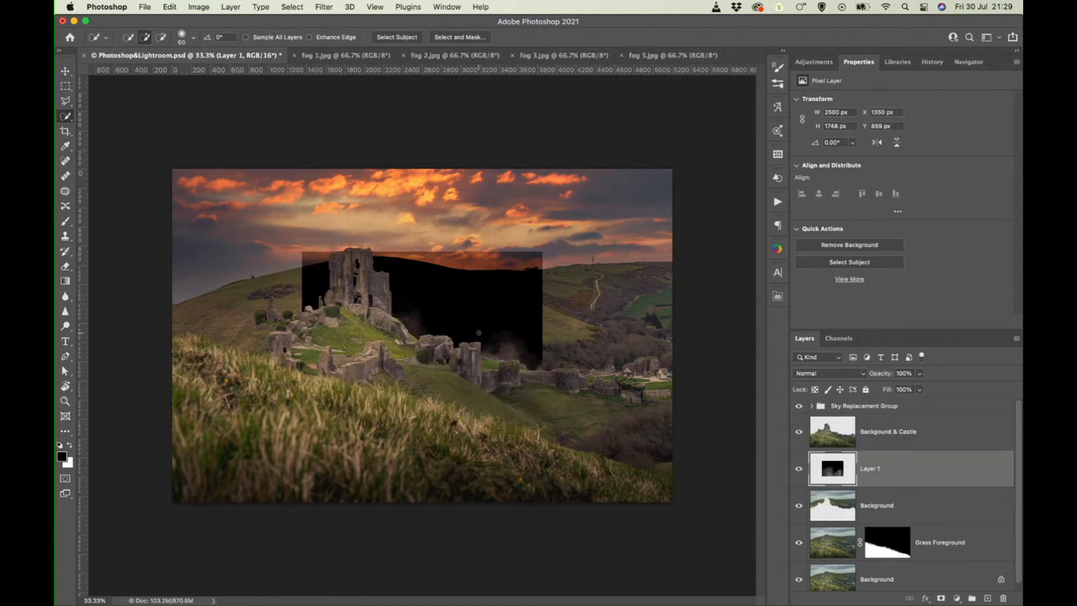
{"action": "left_click", "coordinate": [863, 374]}
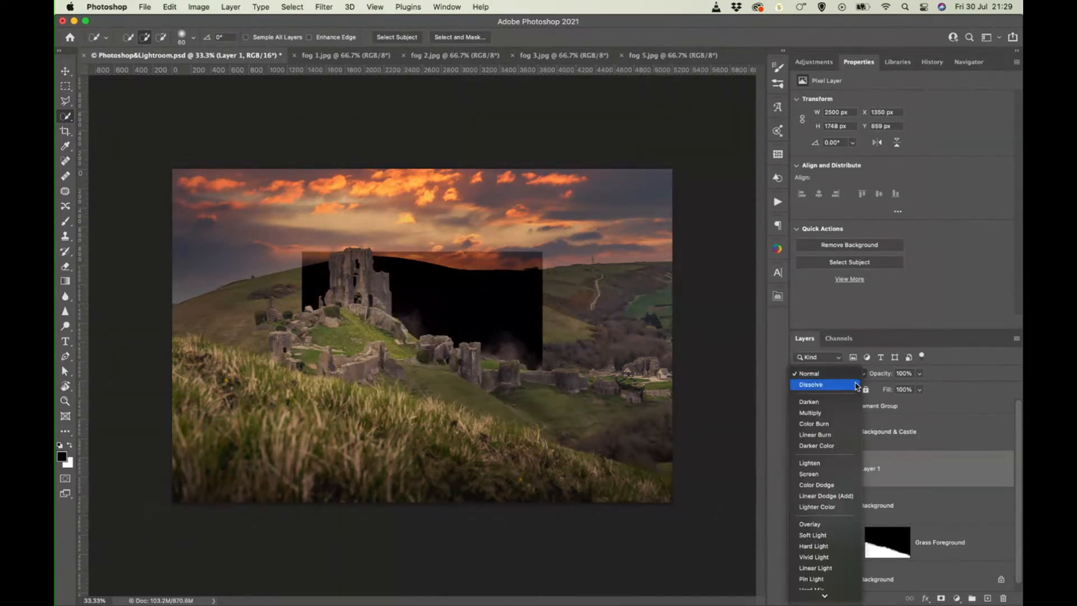
{"action": "left_click", "coordinate": [824, 474]}
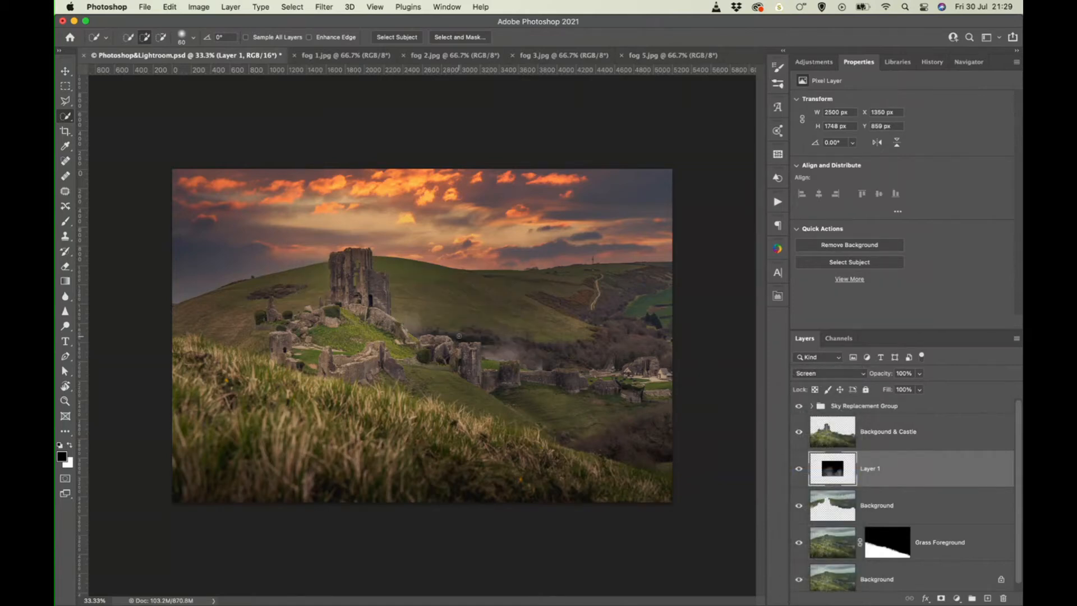
Step: Examine the fog behind the ruins up close and compare the image with the fog layer hidden and shown
{"action": "scroll", "coordinate": [459, 336], "scroll_direction": "up", "scroll_amount": 5}
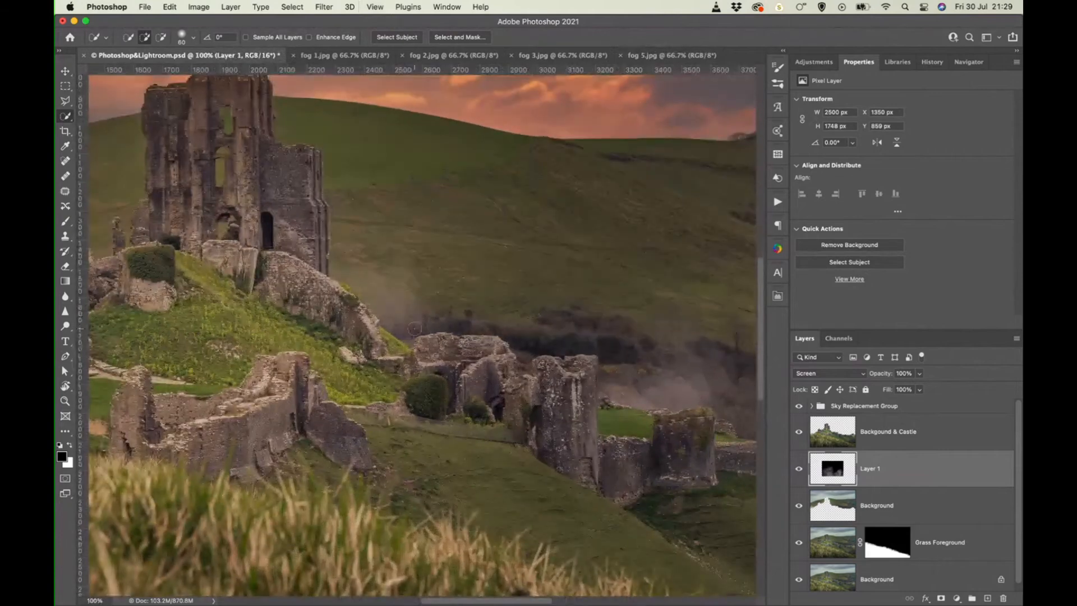
{"action": "scroll", "coordinate": [562, 354], "scroll_direction": "right", "scroll_amount": 3}
{"action": "scroll", "coordinate": [561, 354], "scroll_direction": "down", "scroll_amount": 1}
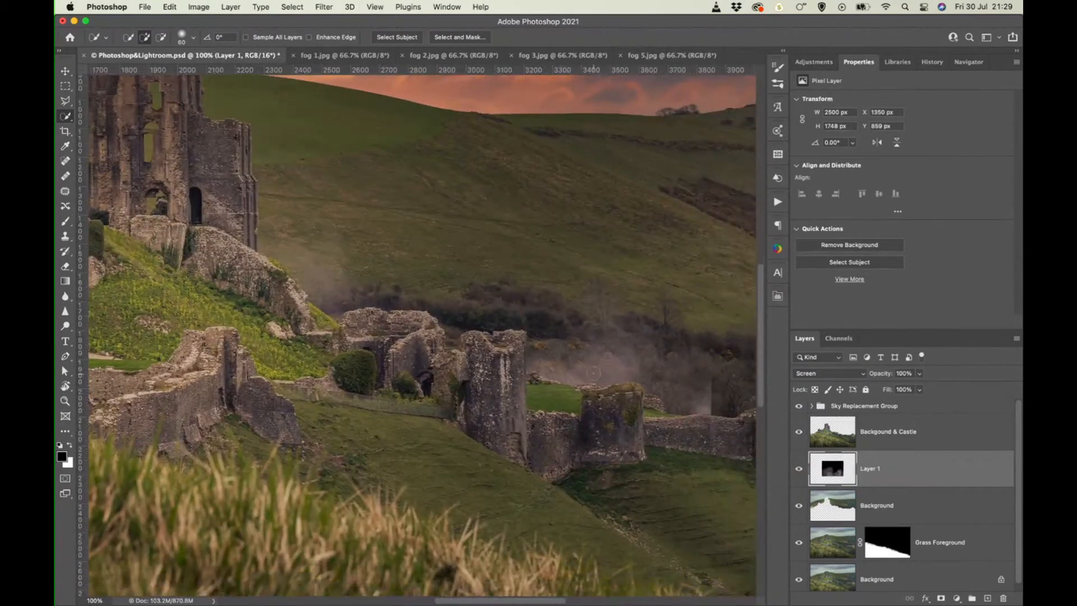
{"action": "scroll", "coordinate": [592, 373], "scroll_direction": "down", "scroll_amount": 5}
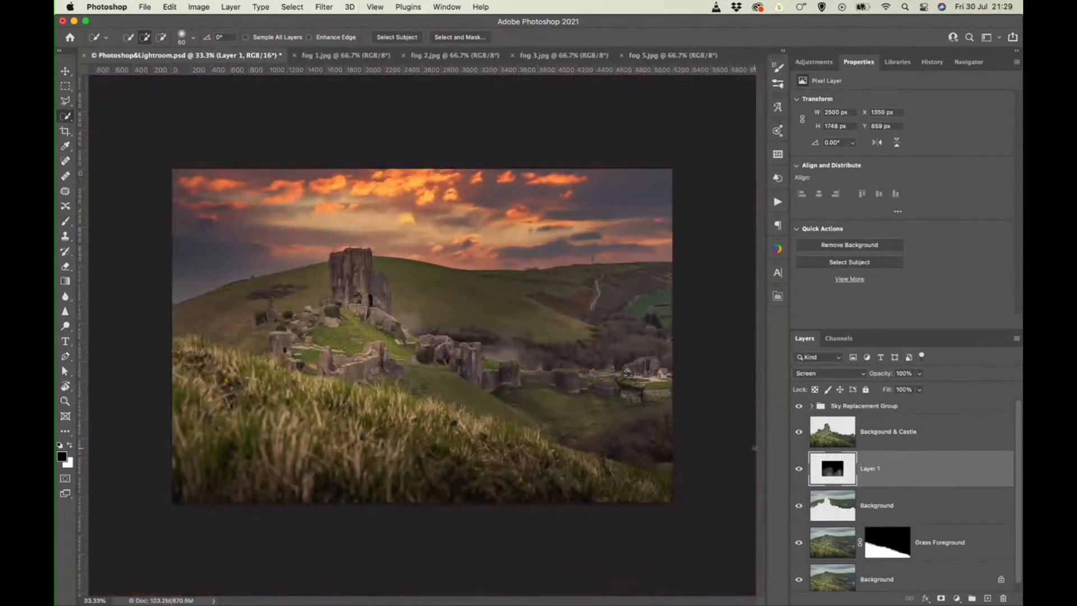
{"action": "left_click", "coordinate": [799, 469]}
{"action": "left_click", "coordinate": [799, 469]}
{"action": "left_click", "coordinate": [799, 469]}
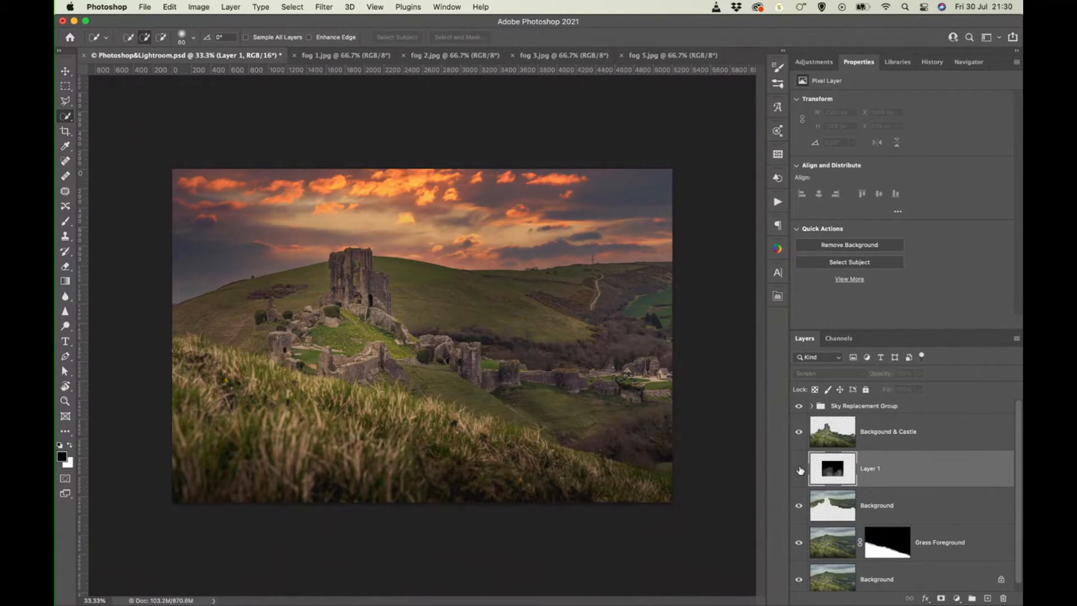
{"action": "left_click", "coordinate": [799, 468]}
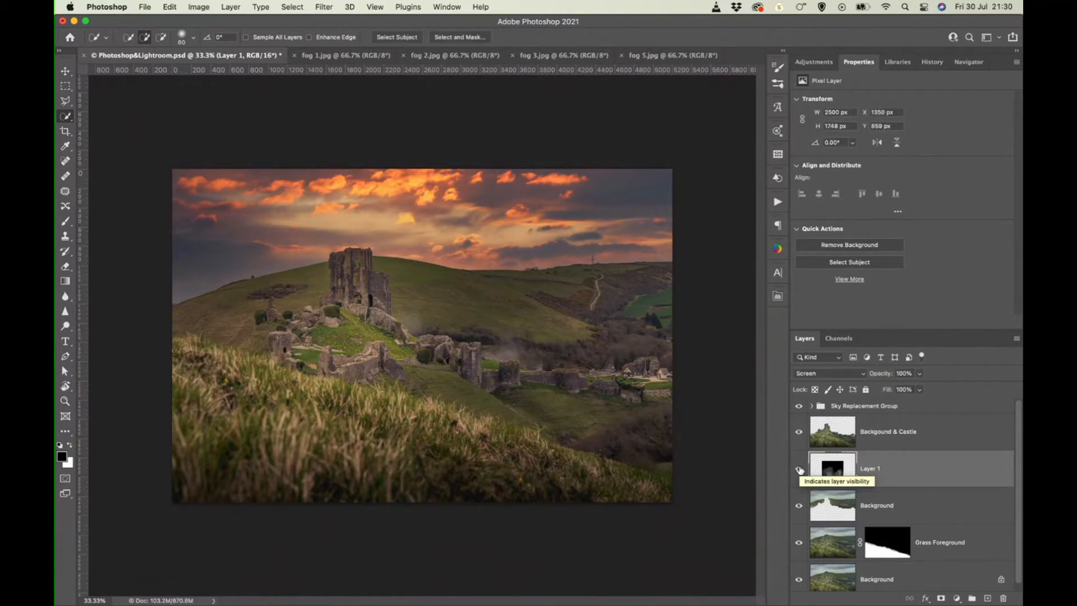
Step: Stretch the first fog layer to about 151% width and shift it up and to the right behind the ruins
{"action": "key", "text": "ctrl+t"}
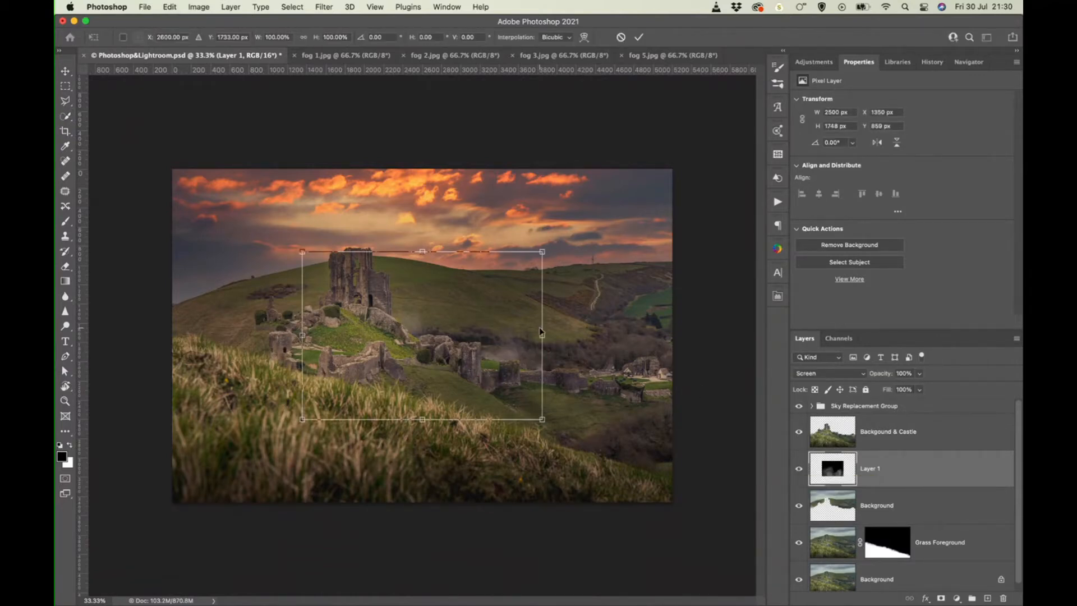
{"action": "left_click_drag", "start_coordinate": [541, 335], "coordinate": [570, 325]}
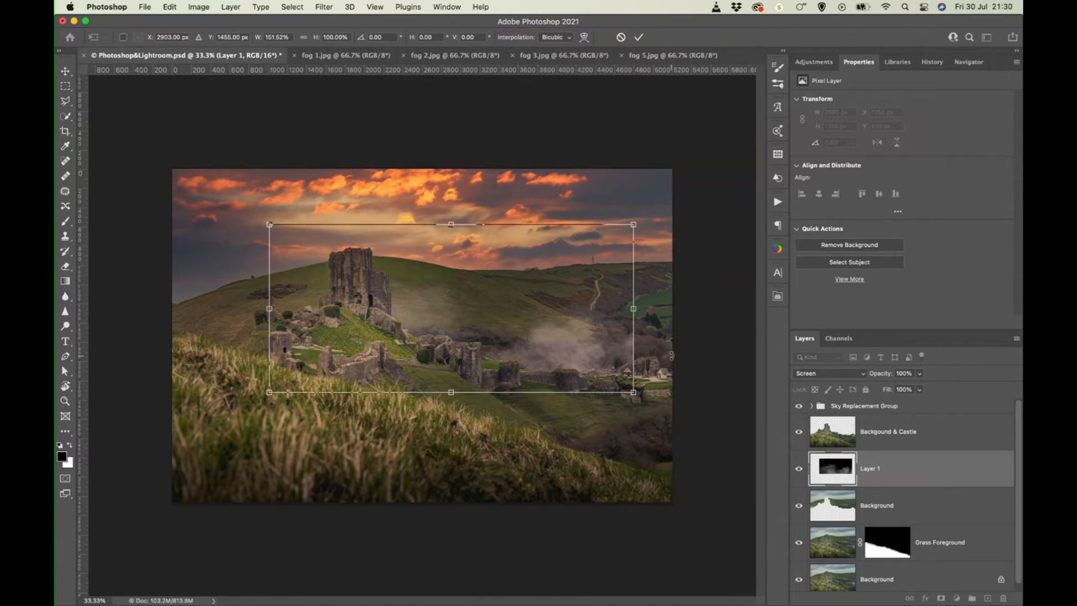
{"action": "key", "text": "Return"}
{"action": "key", "text": "w"}
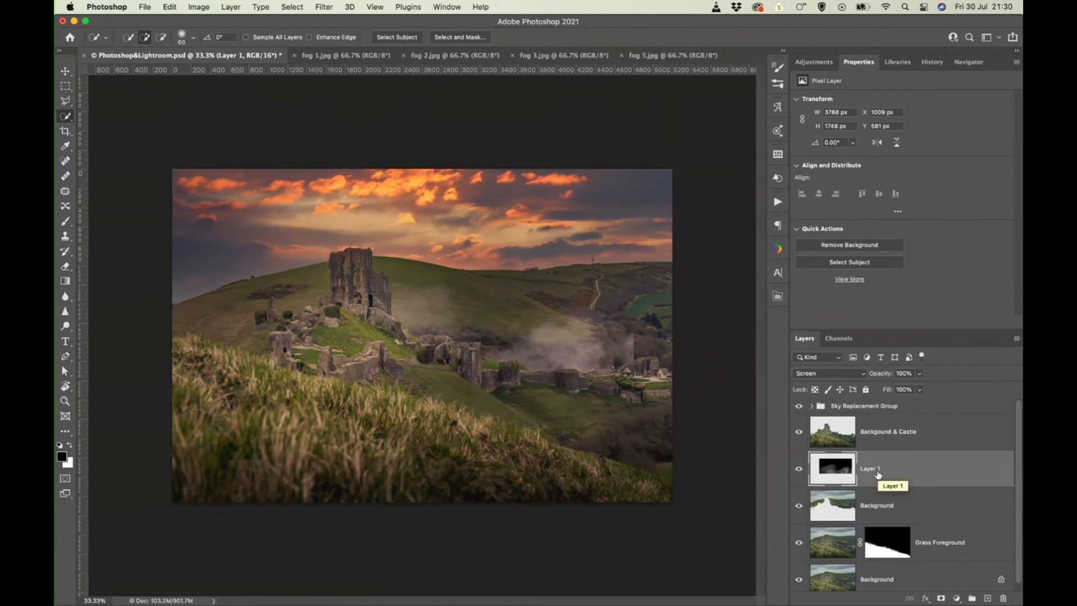
Step: Copy all of fog 2.jpg into the castle document above the first fog layer and set its blend mode to Screen
{"action": "left_click", "coordinate": [443, 58]}
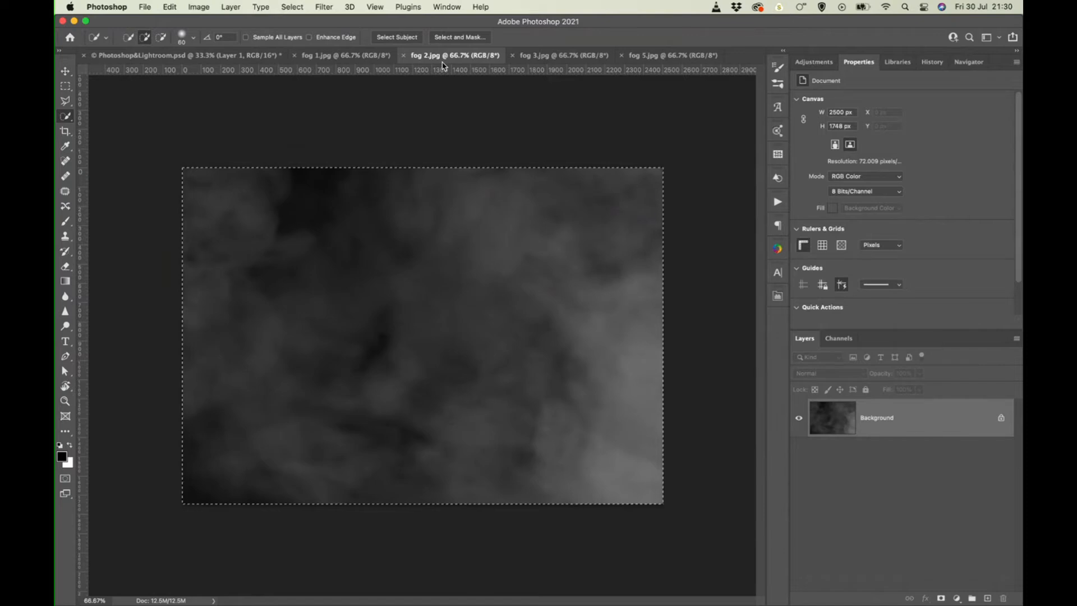
{"action": "left_click", "coordinate": [185, 55]}
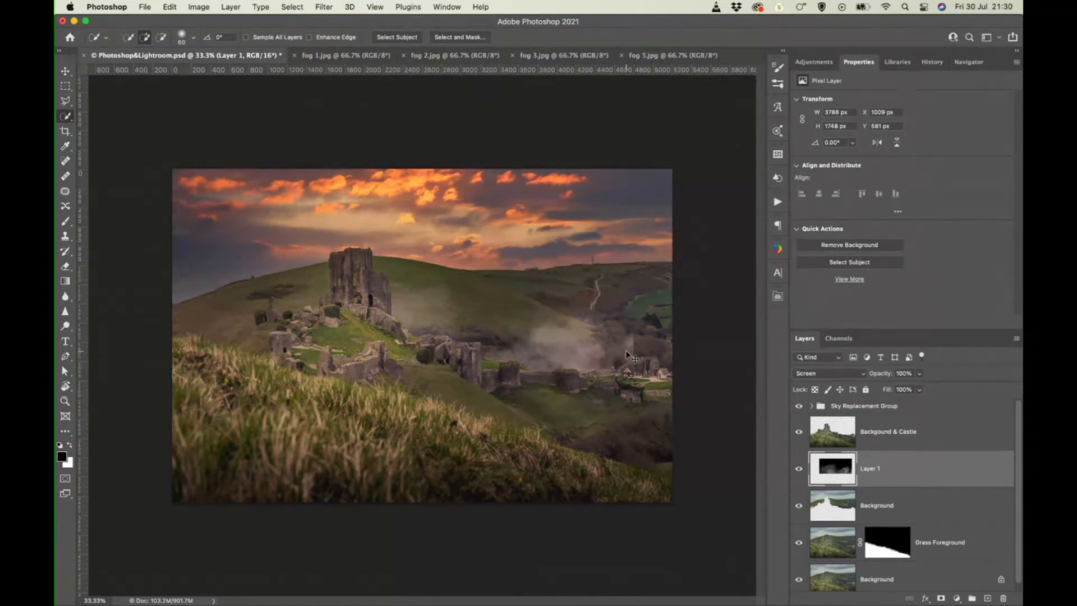
{"action": "key", "text": "super+v"}
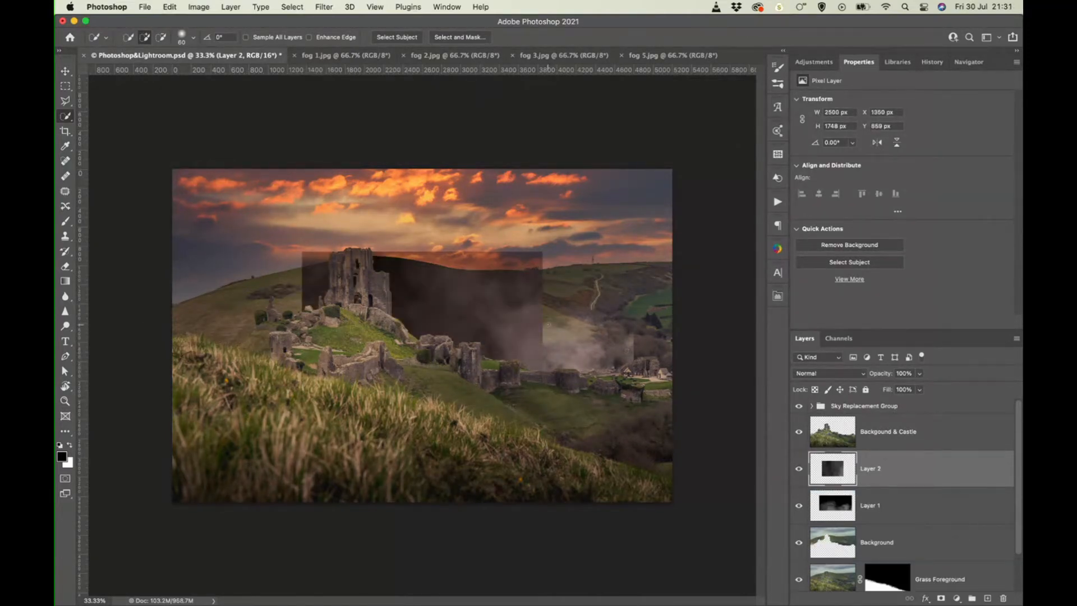
{"action": "left_click", "coordinate": [858, 373]}
{"action": "left_click", "coordinate": [824, 474]}
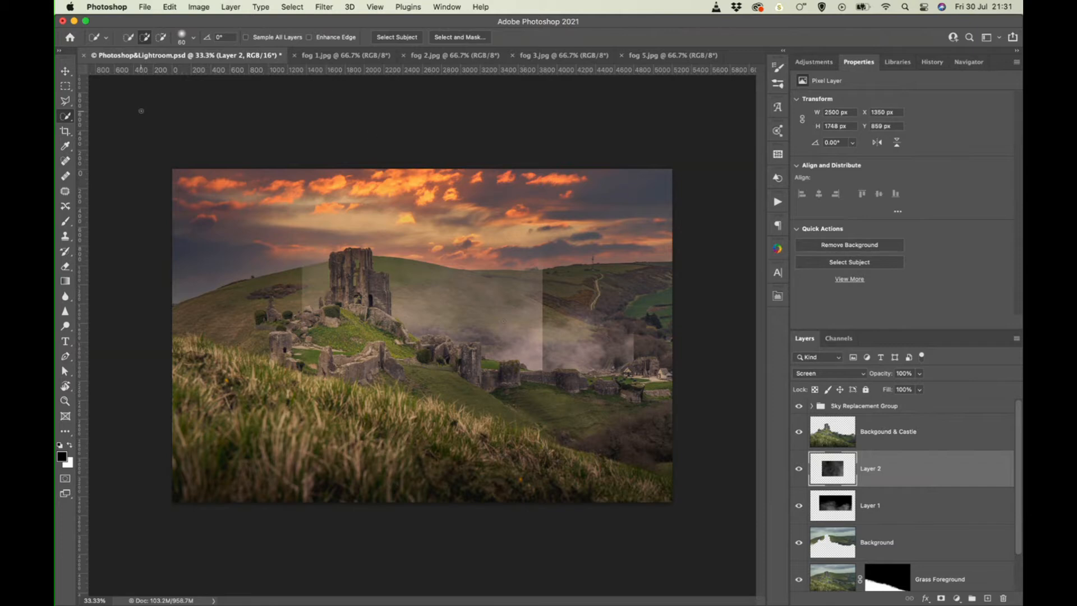
Step: Transform the second fog layer to about 177% width and 90% height, extending it past the photo's left edge and lowering its top
{"action": "key", "text": "super+t"}
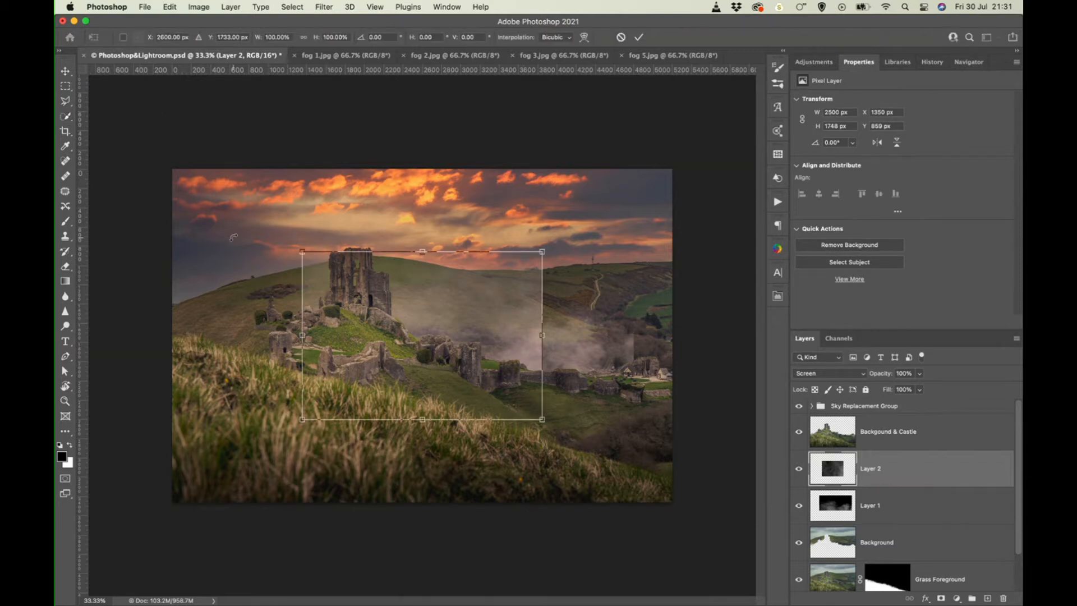
{"action": "left_click_drag", "start_coordinate": [301, 335], "coordinate": [140, 335]}
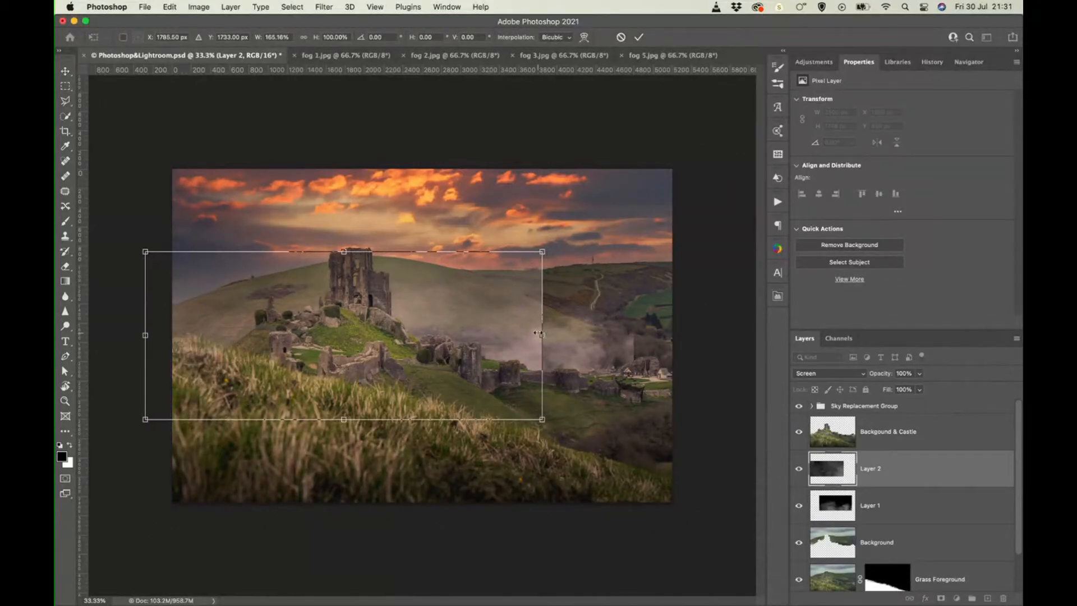
{"action": "left_click_drag", "start_coordinate": [538, 333], "coordinate": [571, 334]}
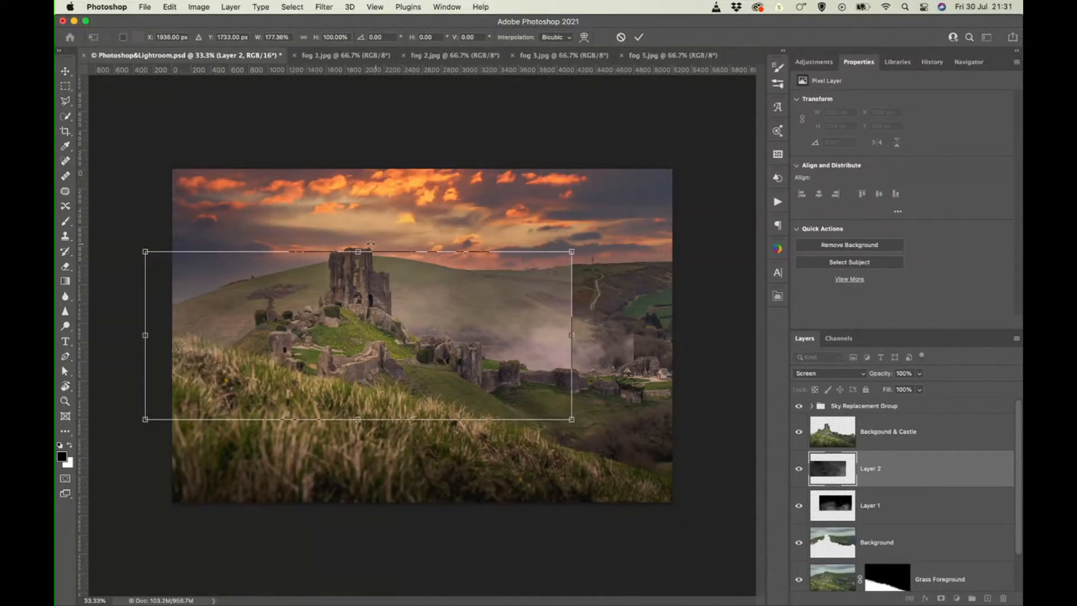
{"action": "mouse_move", "coordinate": [358, 251]}
{"action": "left_mouse_down"}
{"action": "mouse_move", "coordinate": [358, 276]}
{"action": "mouse_move", "coordinate": [358, 200]}
{"action": "mouse_move", "coordinate": [357, 268]}
{"action": "left_mouse_up"}
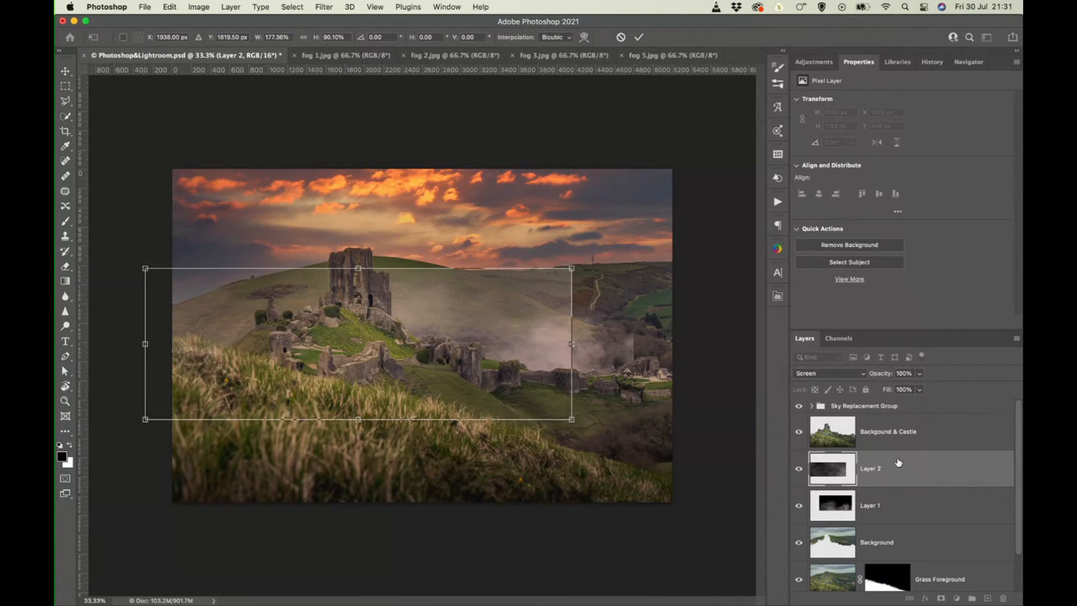
{"action": "key", "text": "Return"}
{"action": "key", "text": "w"}
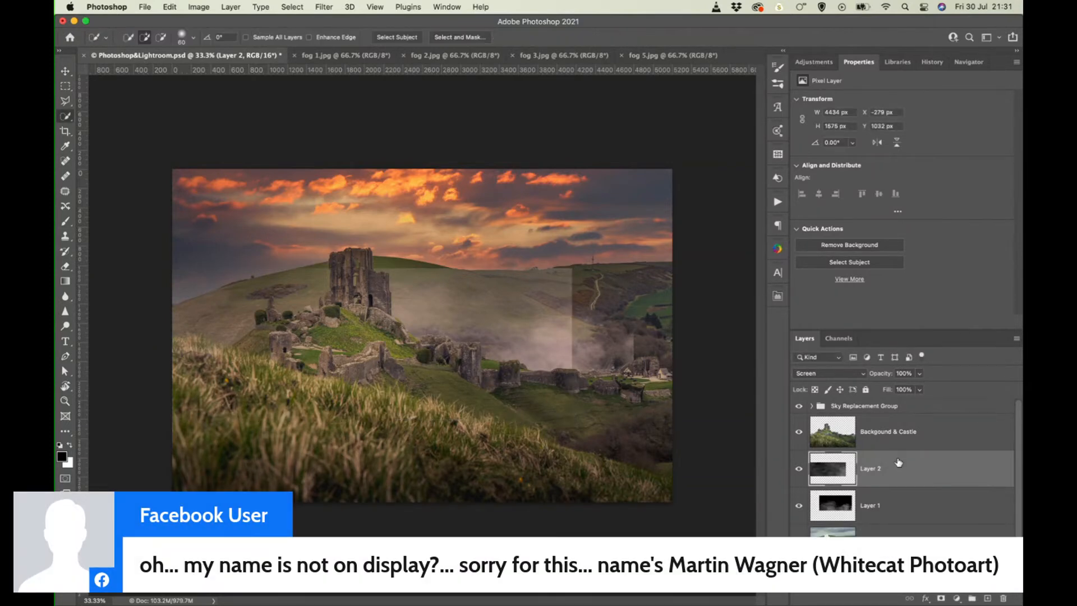
Step: Copy all of fog 3.jpg into the castle document above the second fog layer and set its blend mode to Screen
{"action": "left_click", "coordinate": [550, 56]}
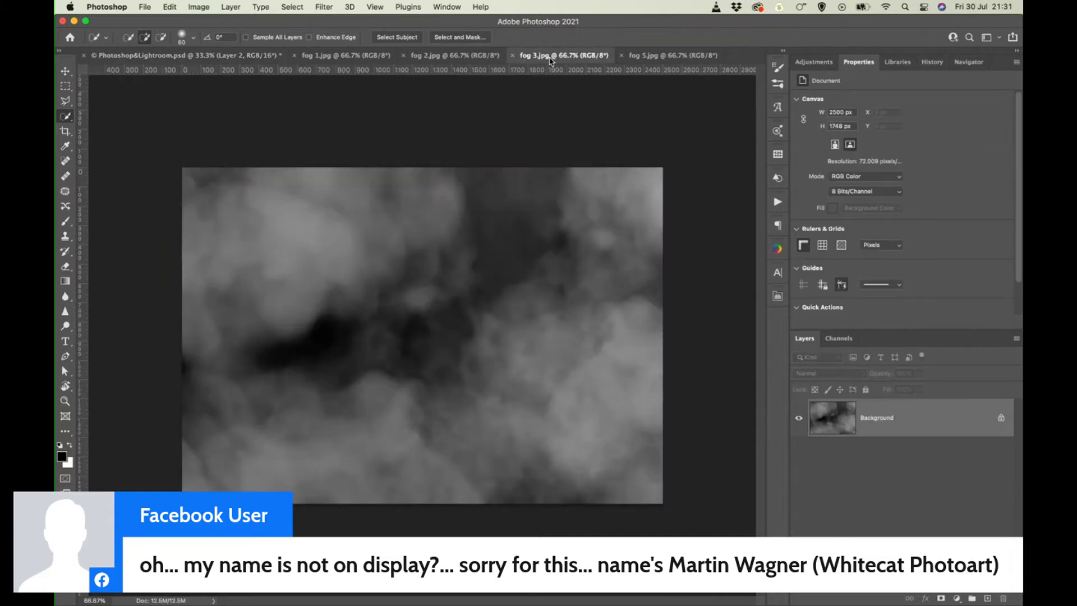
{"action": "key", "text": "super+a"}
{"action": "key", "text": "super+c"}
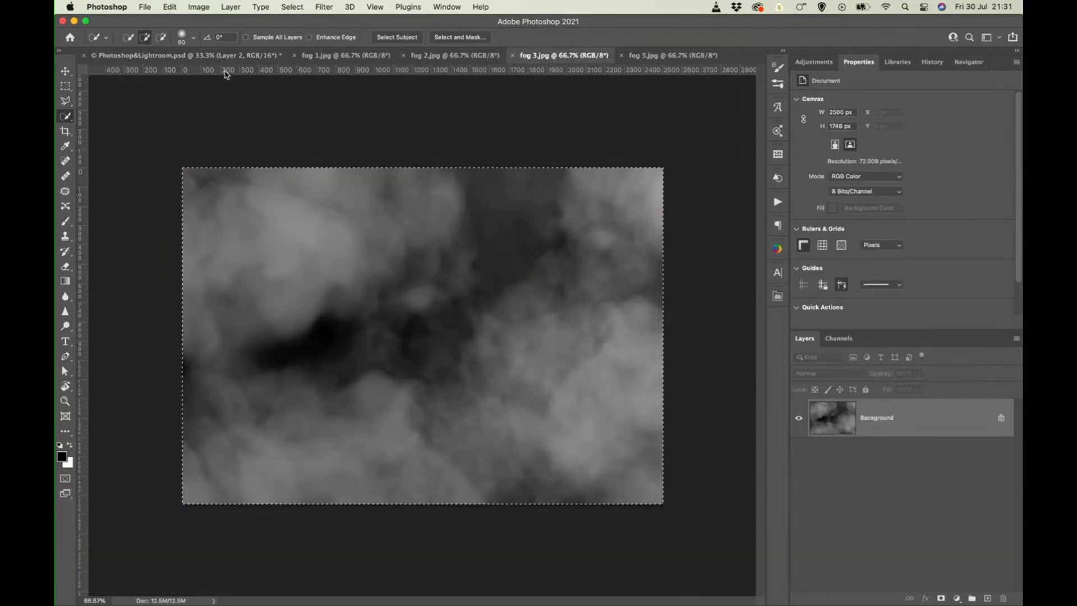
{"action": "left_click", "coordinate": [222, 59]}
{"action": "key", "text": "super+v"}
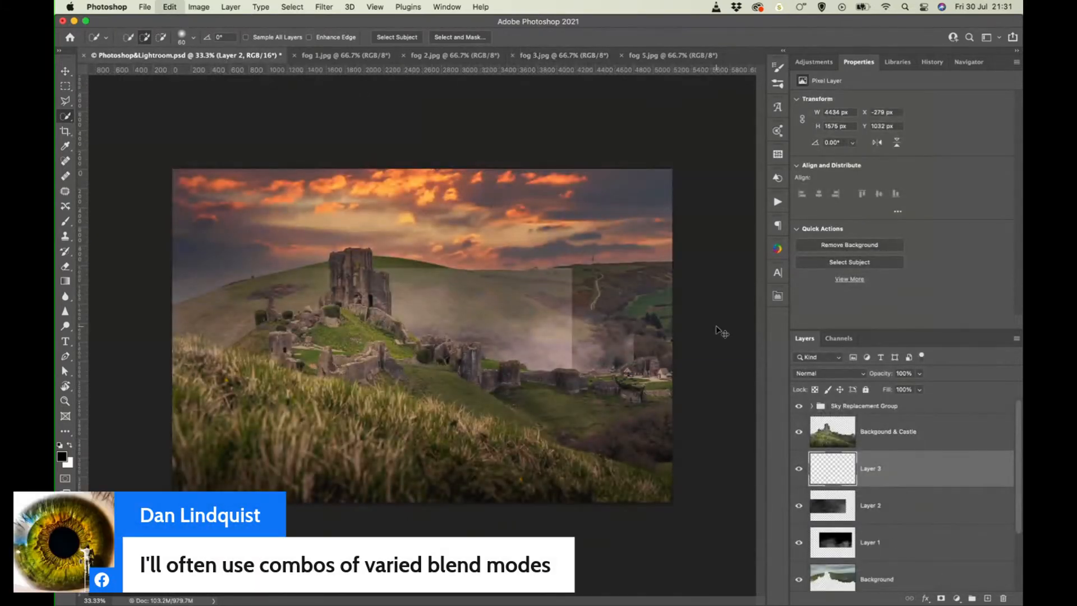
{"action": "left_click", "coordinate": [861, 374]}
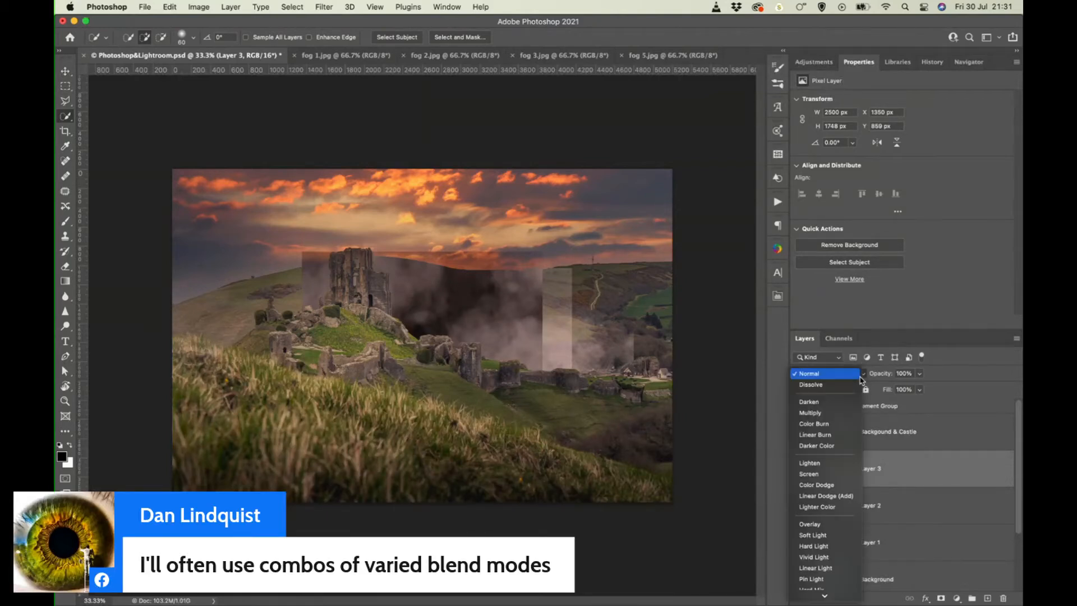
{"action": "left_click", "coordinate": [817, 484]}
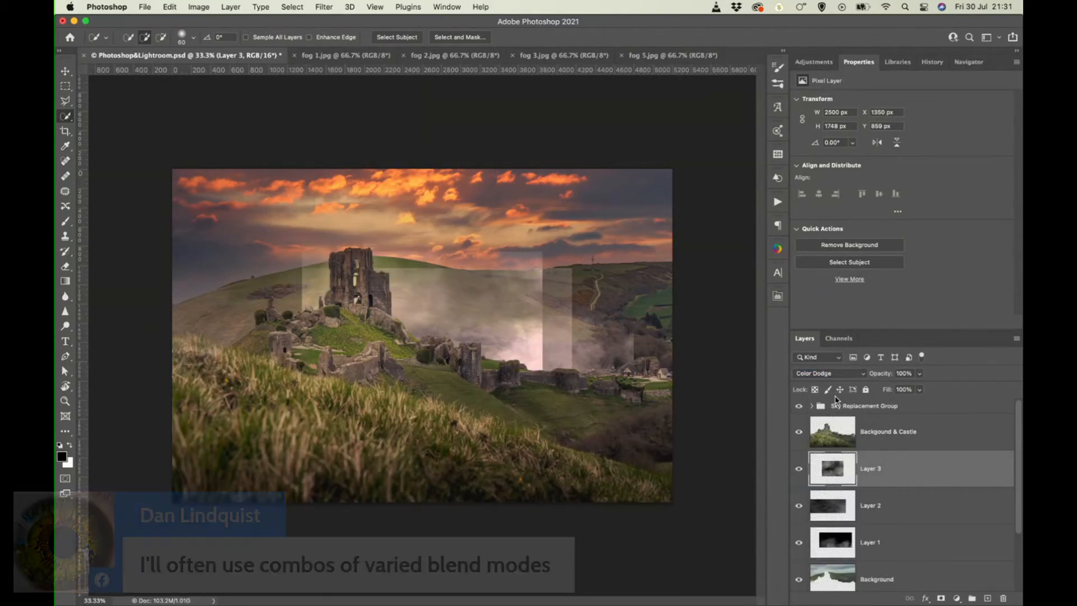
{"action": "left_click", "coordinate": [848, 377]}
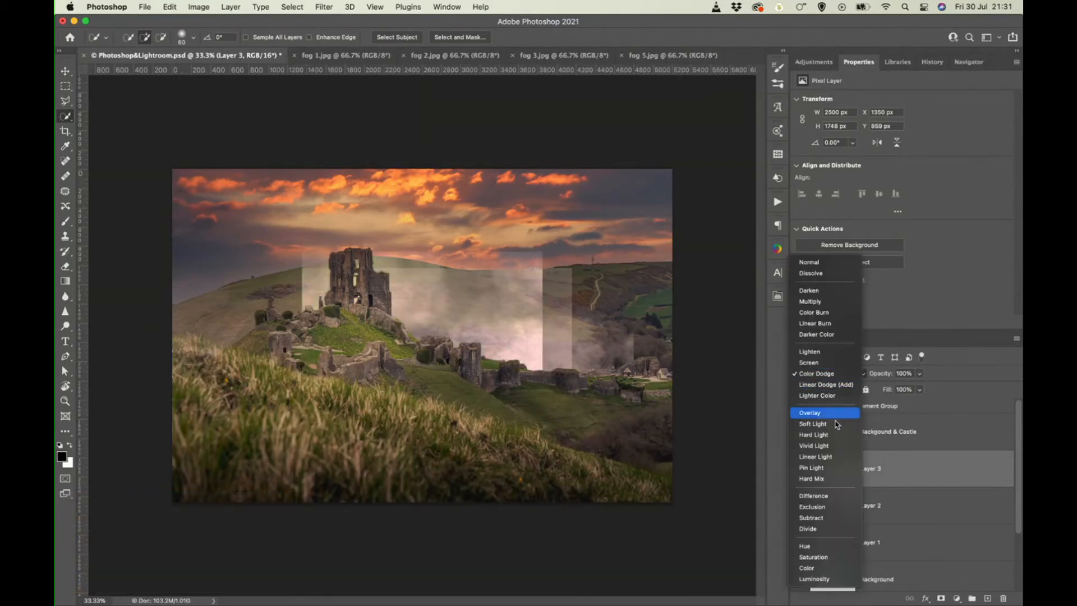
{"action": "left_click", "coordinate": [820, 362]}
Step: Try to transform the third fog layer to about 137% width and 97% height over the valley right of the castle
{"action": "key", "text": "super+t"}
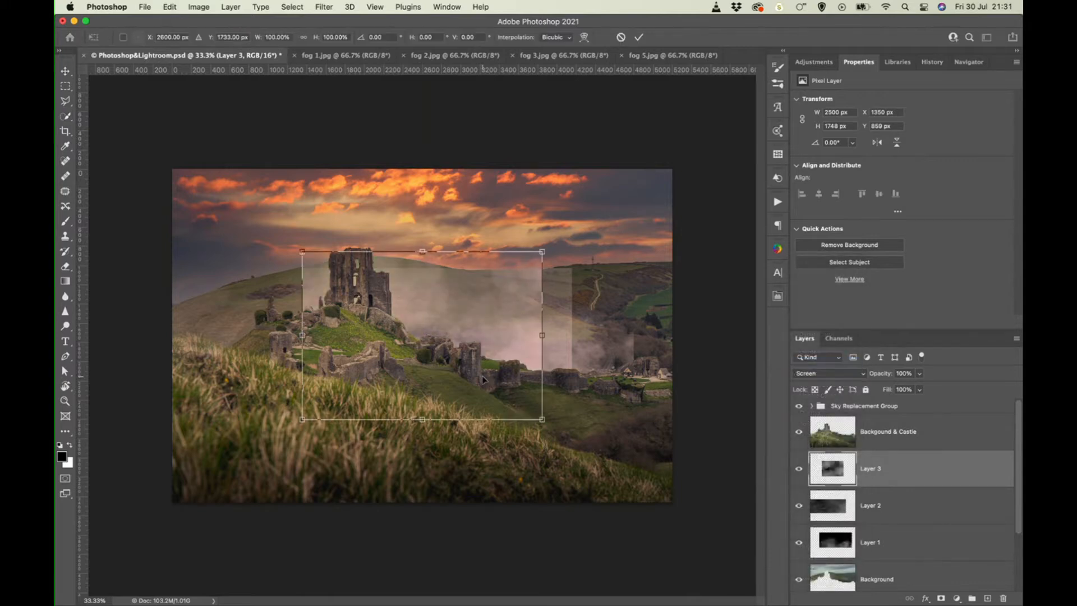
{"action": "left_click_drag", "start_coordinate": [455, 314], "coordinate": [643, 349]}
{"action": "left_click_drag", "start_coordinate": [490, 285], "coordinate": [400, 287]}
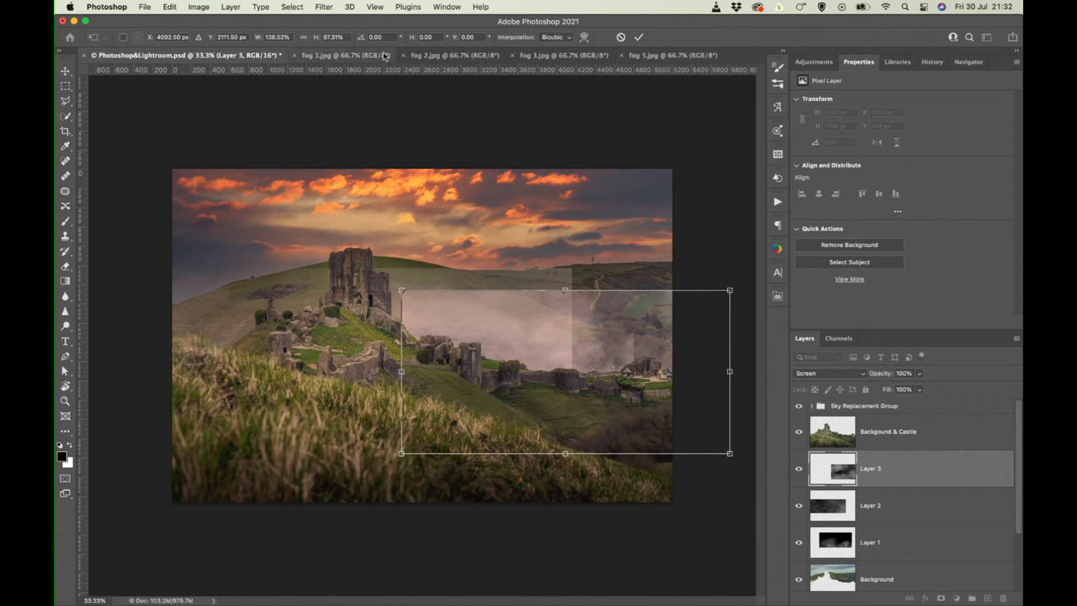
Step: Copy all of fog 5.jpg into the castle document above the third fog layer and set its blend mode to Screen
{"action": "left_click", "coordinate": [639, 56]}
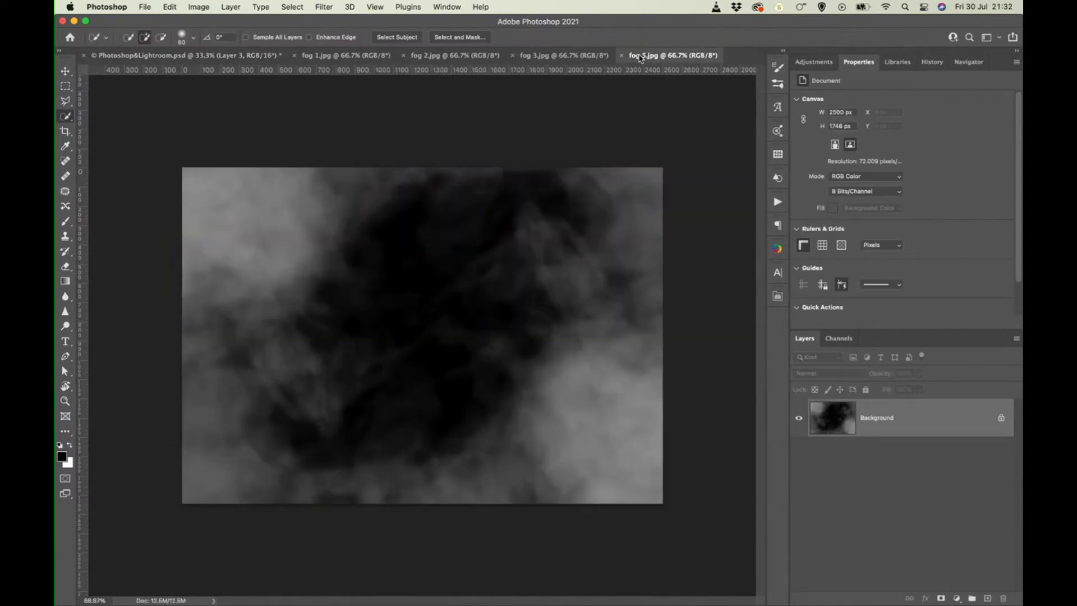
{"action": "key", "text": "super+a"}
{"action": "left_click", "coordinate": [227, 58]}
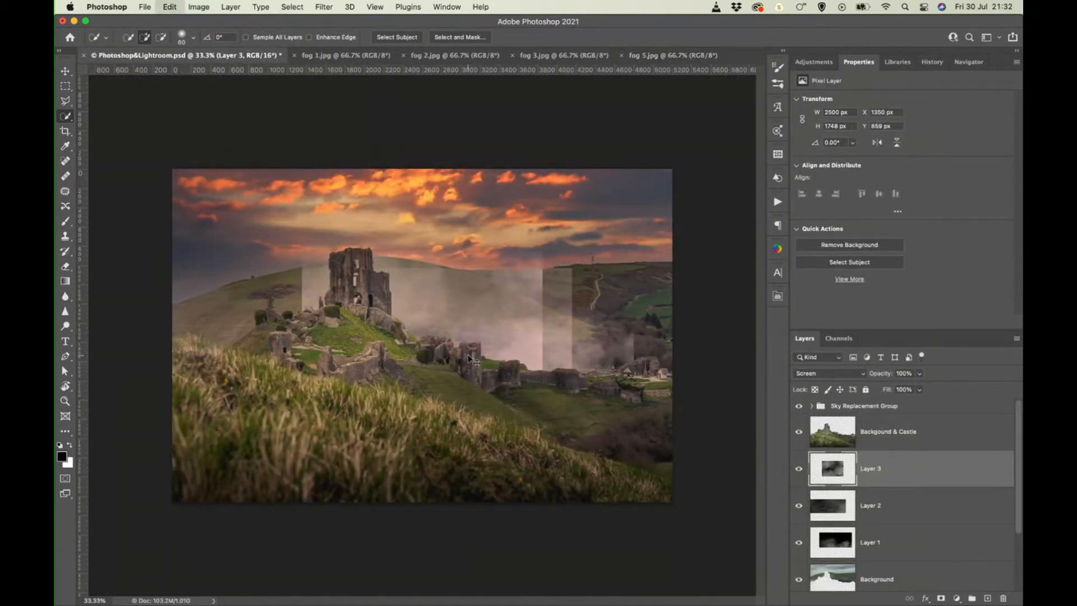
{"action": "key", "text": "super+v"}
{"action": "left_click", "coordinate": [860, 373]}
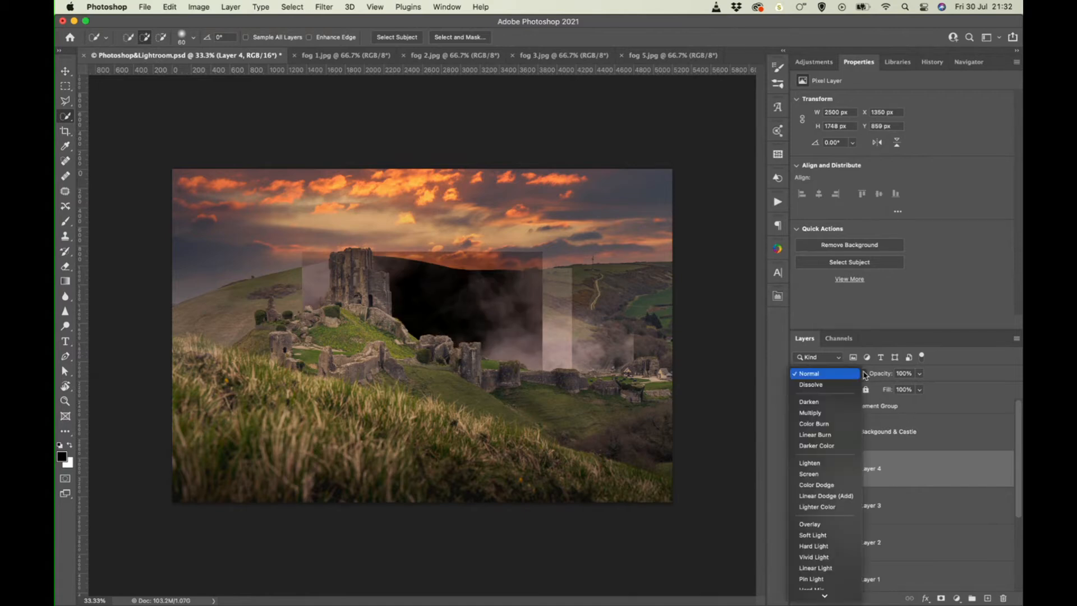
{"action": "left_click", "coordinate": [813, 474]}
Step: Transform the fourth fog layer to about 137% width and 115% height, placing it over the valley and past the photo's right edge
{"action": "key", "text": "super+t"}
{"action": "left_click_drag", "start_coordinate": [432, 289], "coordinate": [721, 367]}
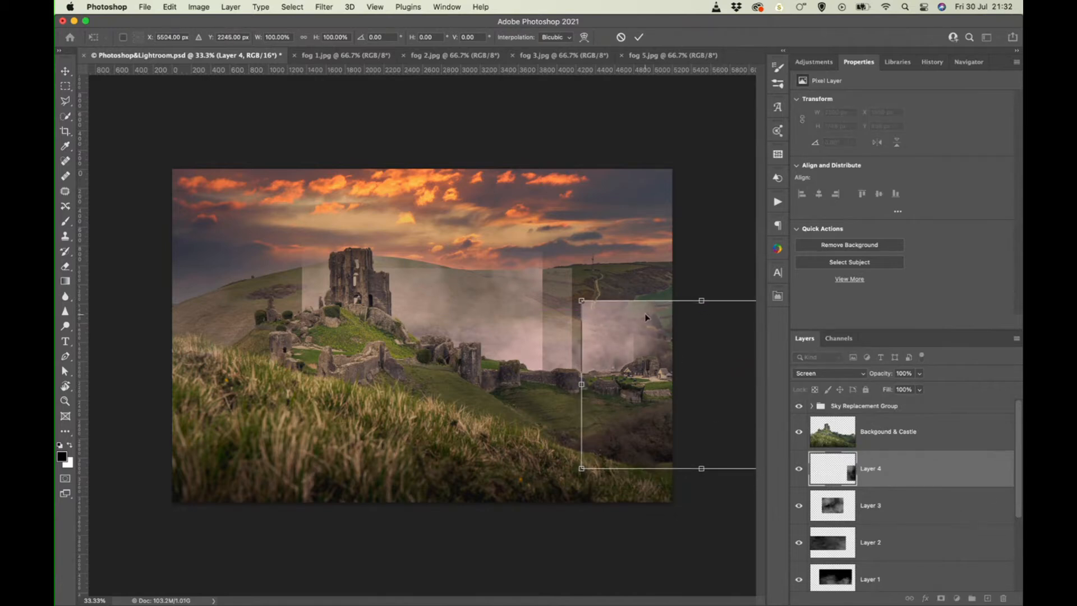
{"action": "left_click_drag", "start_coordinate": [582, 301], "coordinate": [492, 273]}
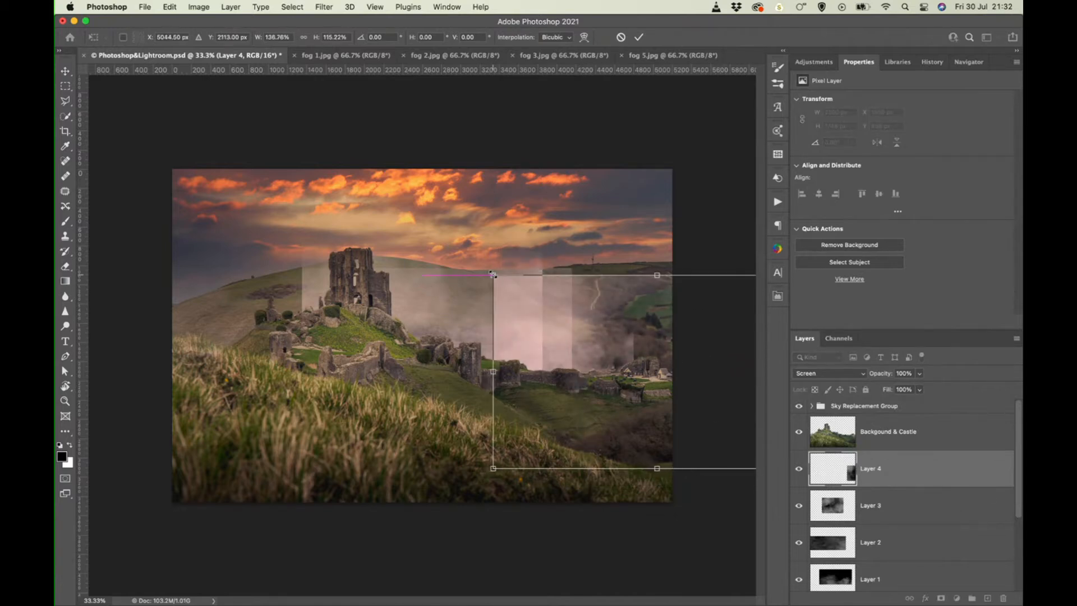
{"action": "left_click_drag", "start_coordinate": [572, 334], "coordinate": [659, 349]}
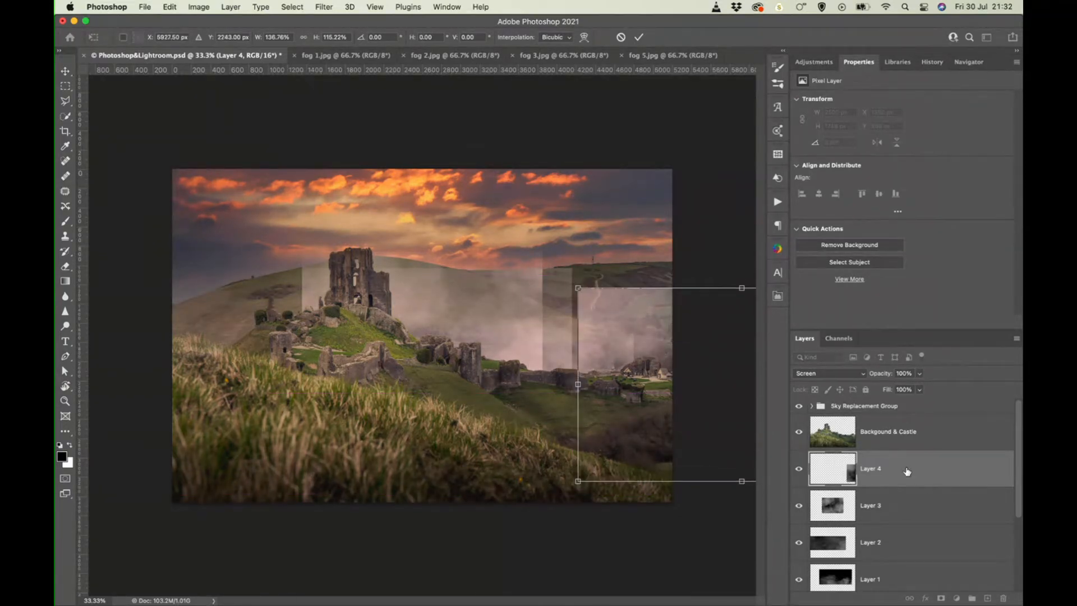
{"action": "key", "text": "Return"}
{"action": "key", "text": "w"}
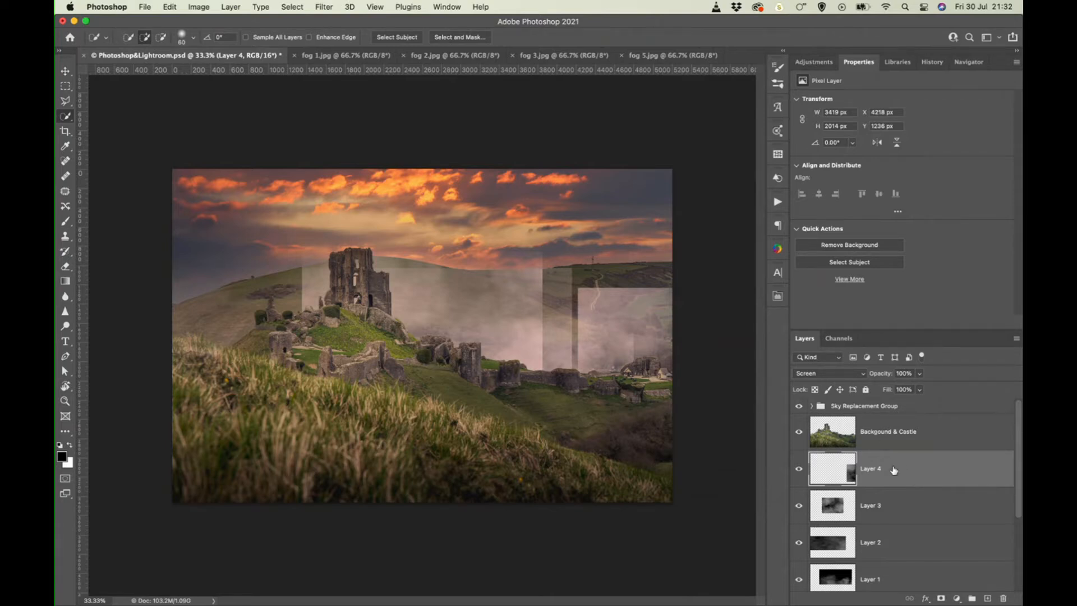
Step: Group the four fog layers, Layer 1 to Layer 4, and set the group's blend mode to Screen
{"action": "scroll", "coordinate": [895, 465], "scroll_direction": "down", "scroll_amount": 2}
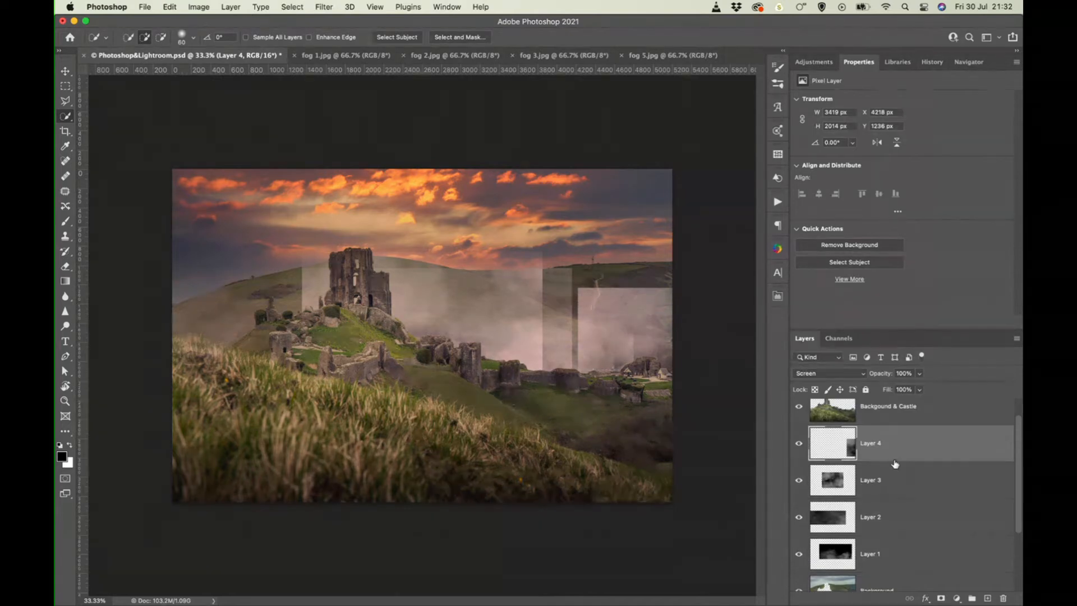
{"action": "left_click", "coordinate": [896, 552], "text": "shift"}
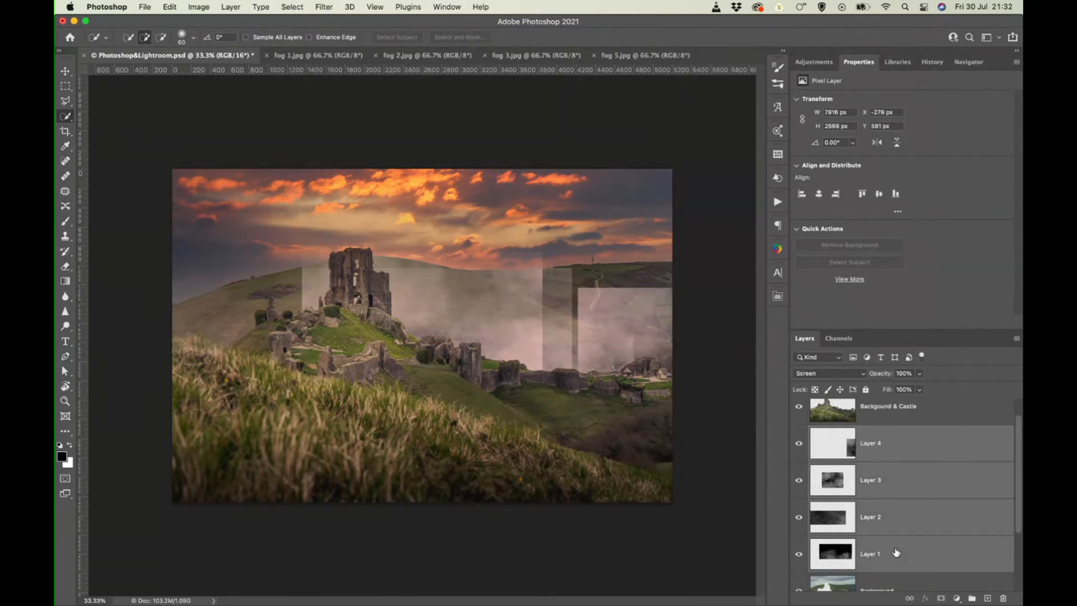
{"action": "left_click", "coordinate": [896, 446]}
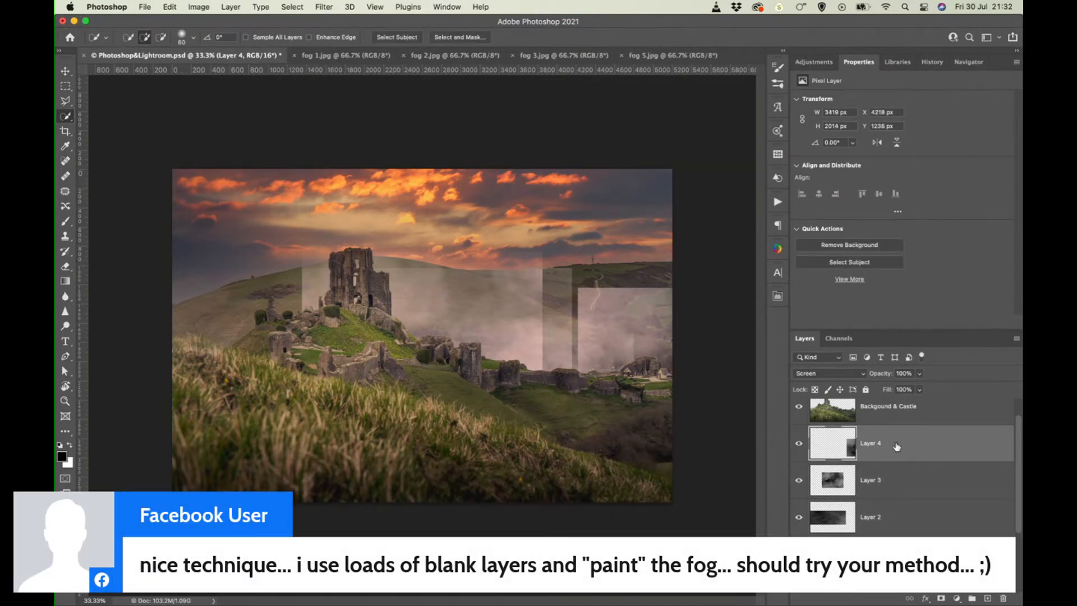
{"action": "left_click", "coordinate": [896, 552], "text": "shift"}
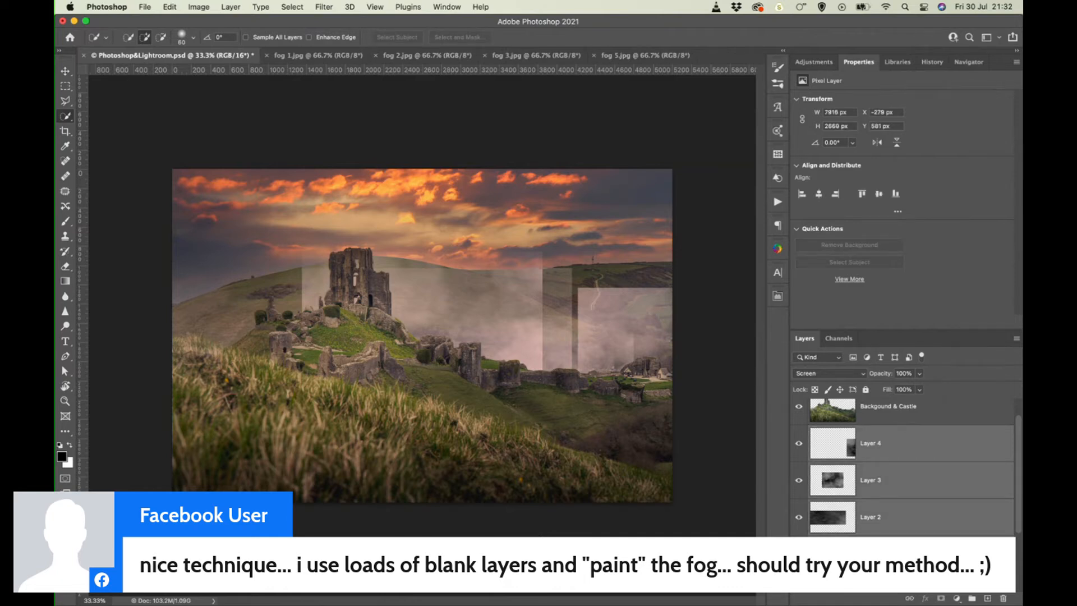
{"action": "key", "text": "super+g"}
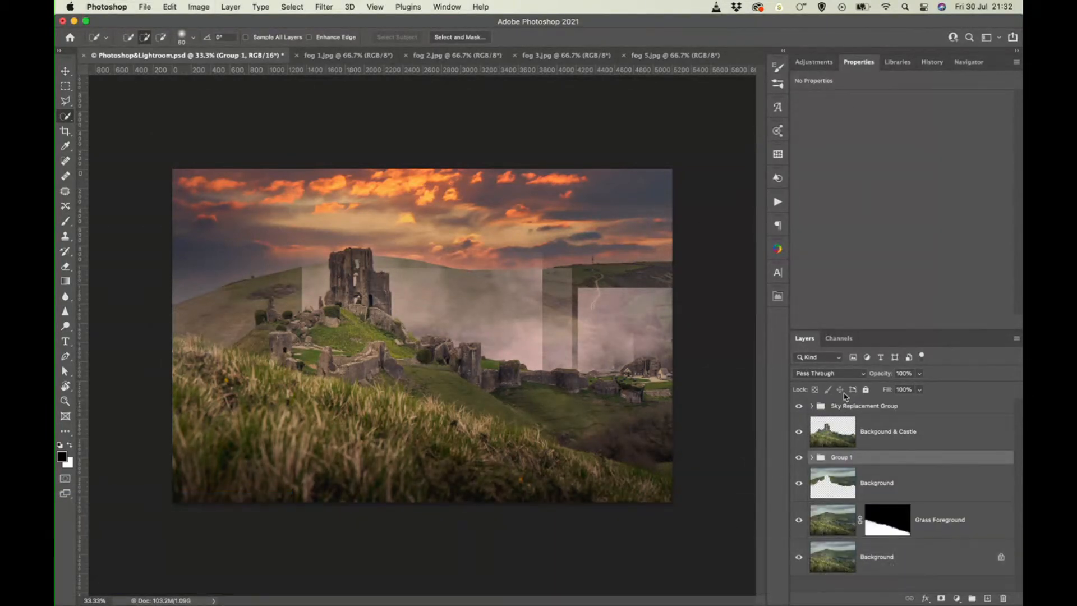
{"action": "left_click", "coordinate": [842, 377]}
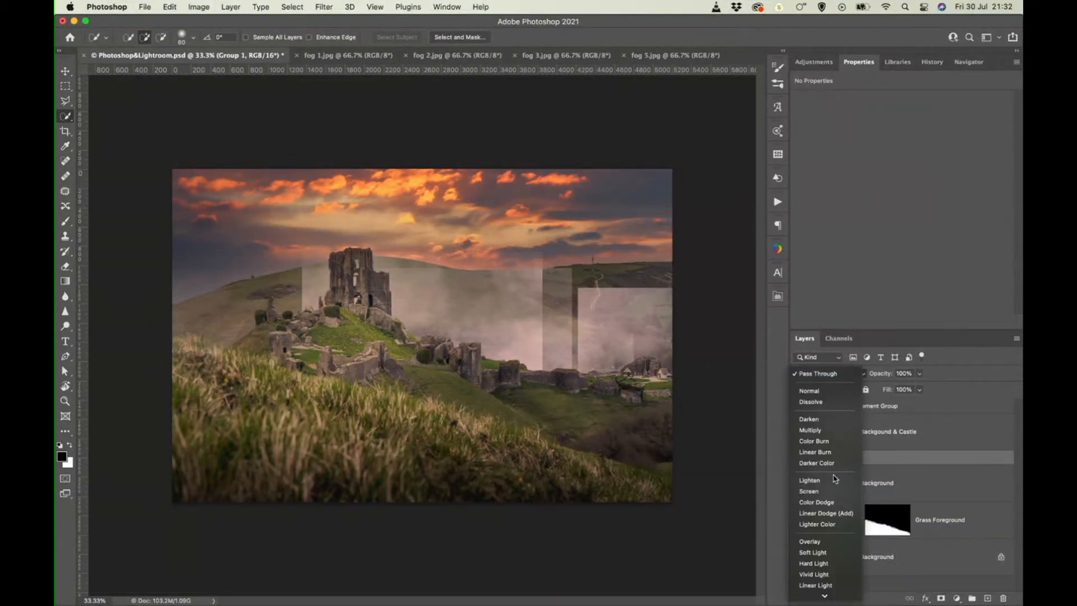
{"action": "left_click", "coordinate": [833, 493]}
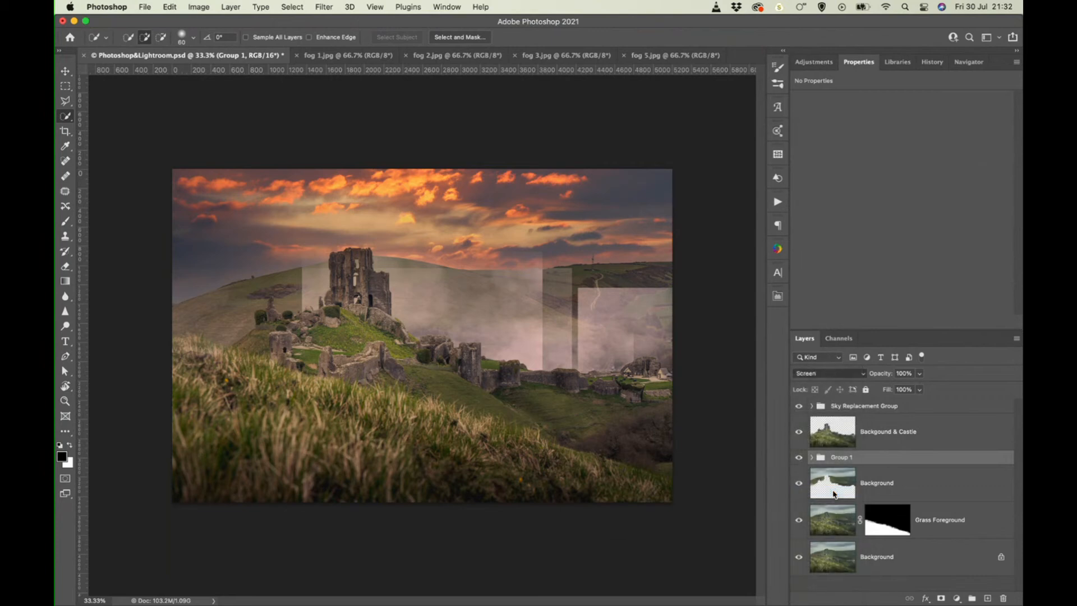
Step: Add a layer mask to Layer 4 in the fog group and paint black along the fog's hard top edge with a soft 300 px brush
{"action": "left_click", "coordinate": [812, 457]}
{"action": "left_click", "coordinate": [922, 489]}
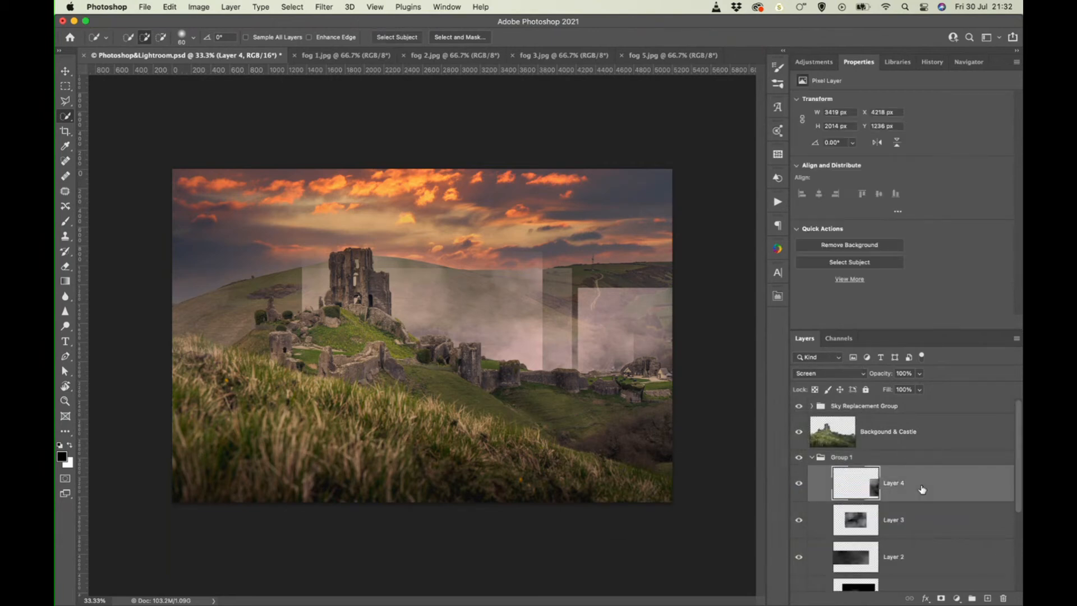
{"action": "scroll", "coordinate": [922, 489], "scroll_direction": "down", "scroll_amount": 2}
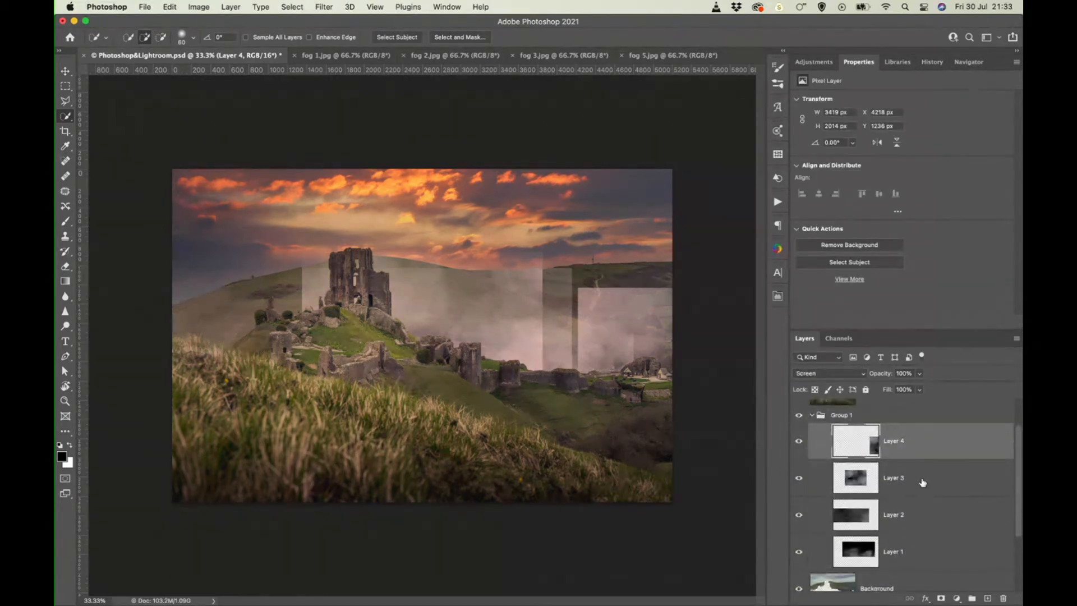
{"action": "left_click", "coordinate": [942, 598]}
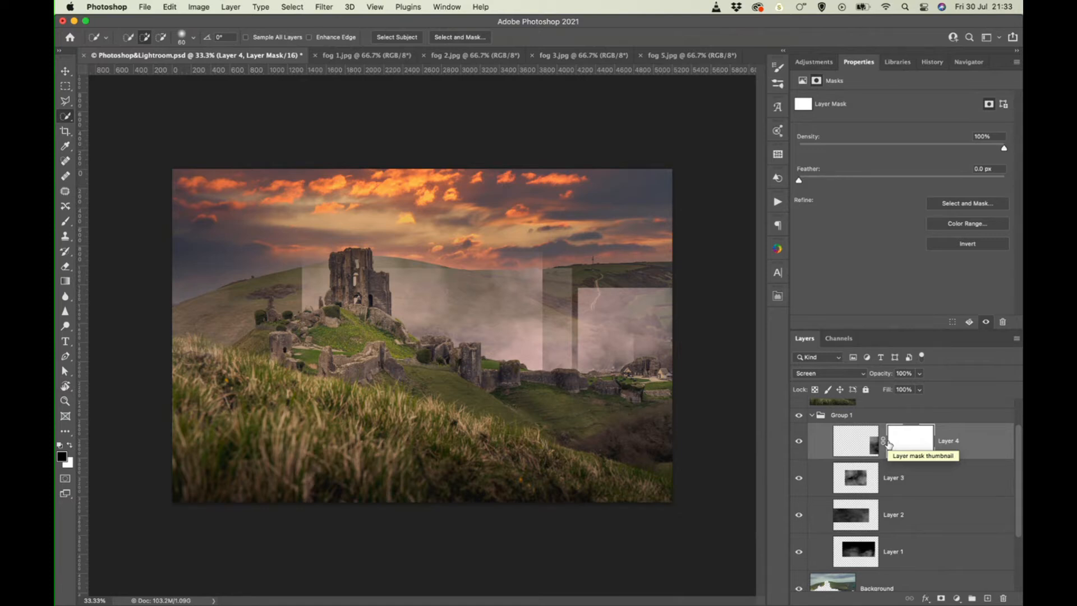
{"action": "key", "text": "b"}
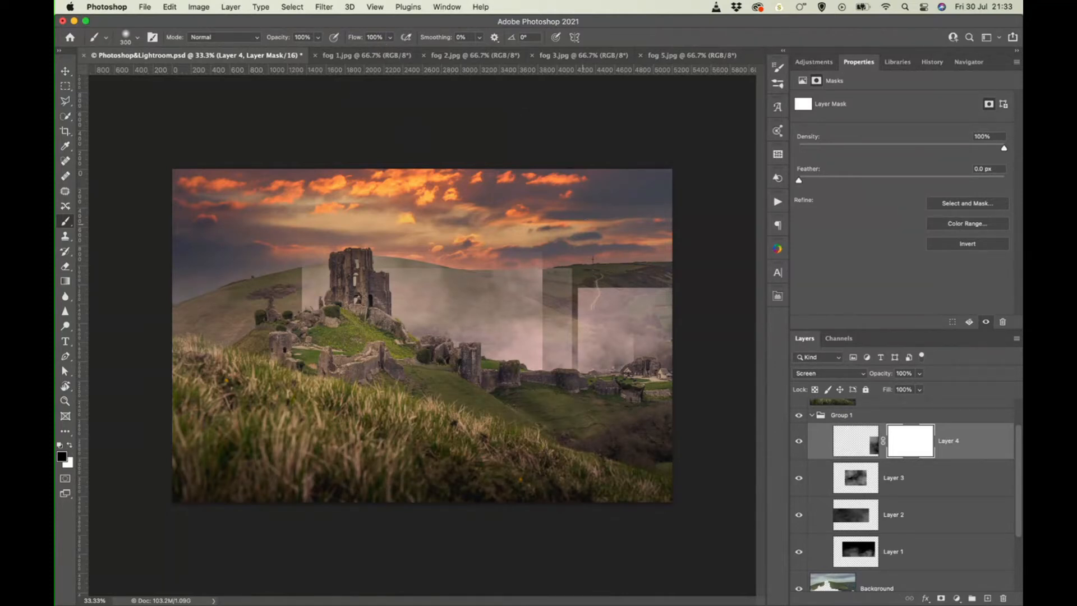
{"action": "mouse_move", "coordinate": [610, 280]}
{"action": "left_mouse_down"}
{"action": "mouse_move", "coordinate": [589, 292]}
{"action": "mouse_move", "coordinate": [661, 274]}
{"action": "left_mouse_up"}
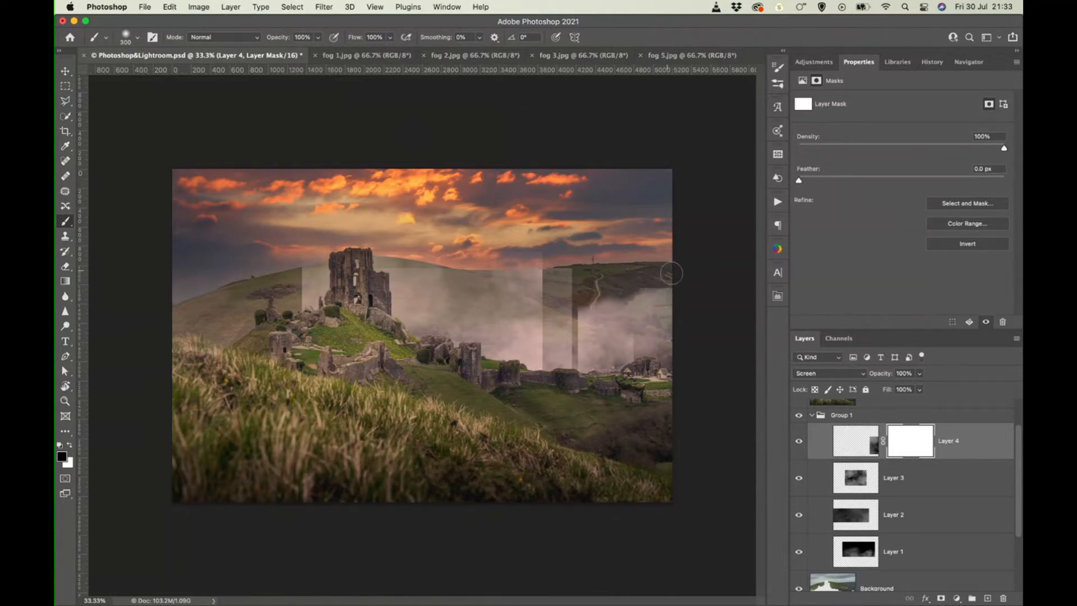
Step: Search the brush presets for "cloud" and choose the Clouds 2 brush
{"action": "left_click", "coordinate": [127, 41]}
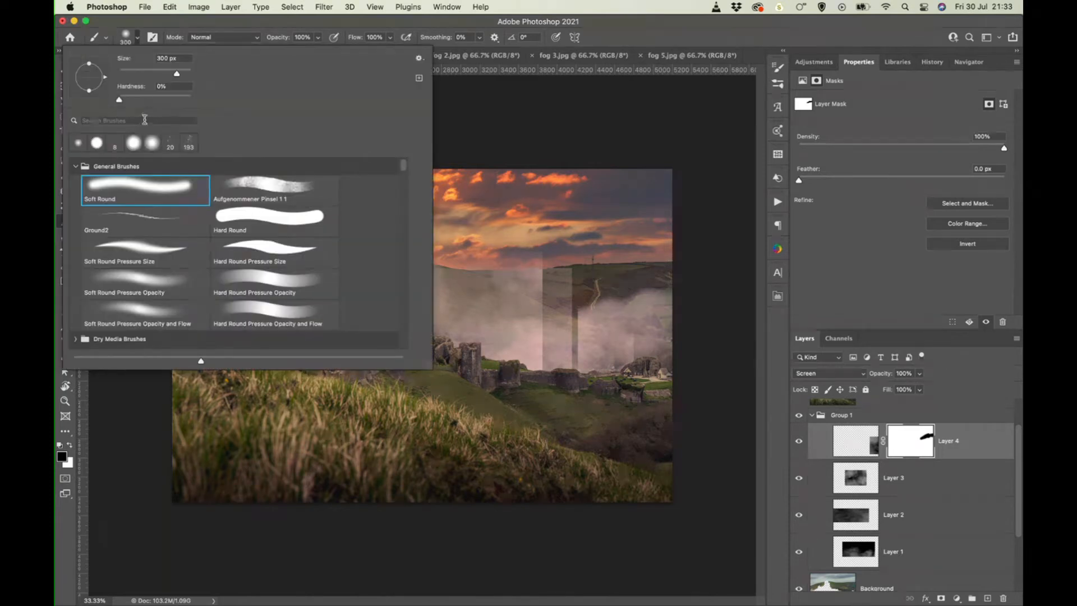
{"action": "scroll", "coordinate": [164, 224], "scroll_direction": "down", "scroll_amount": 10}
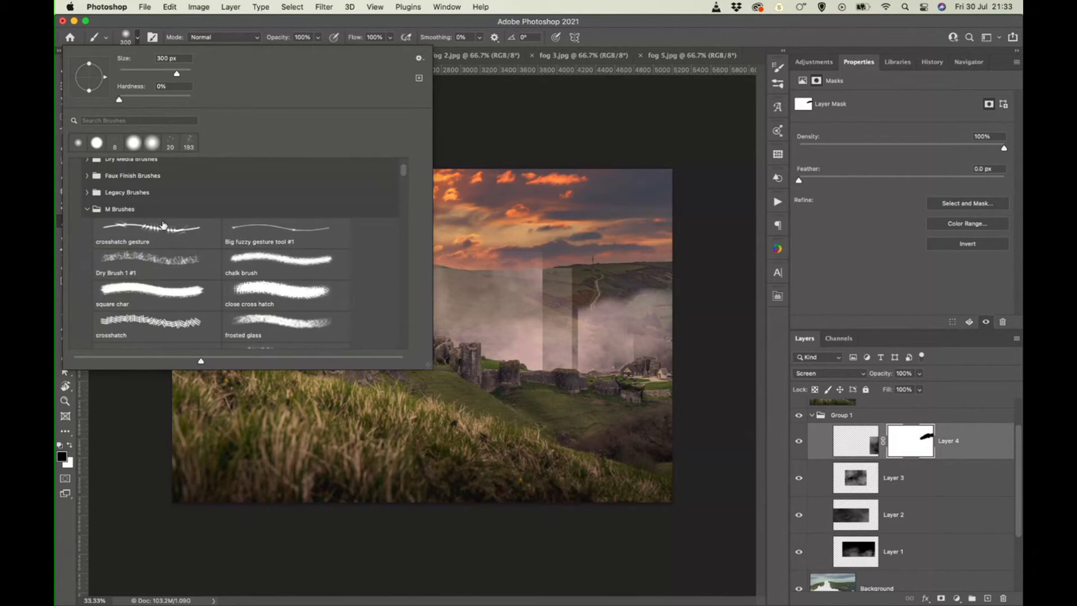
{"action": "scroll", "coordinate": [163, 224], "scroll_direction": "down", "scroll_amount": 2}
{"action": "scroll", "coordinate": [164, 224], "scroll_direction": "up", "scroll_amount": 15}
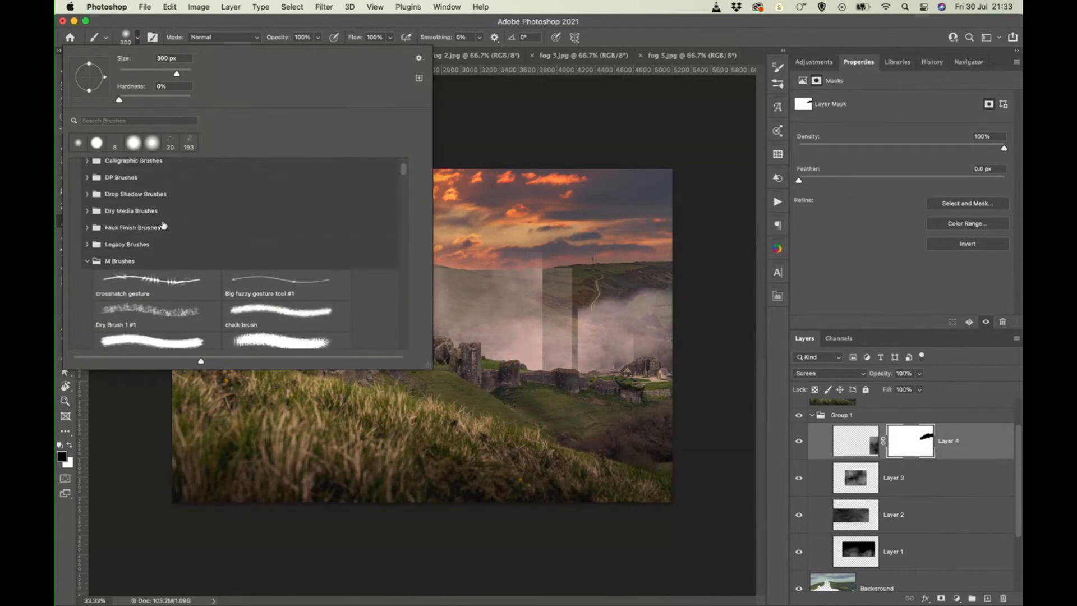
{"action": "left_click", "coordinate": [135, 119]}
{"action": "type", "text": "cloud"}
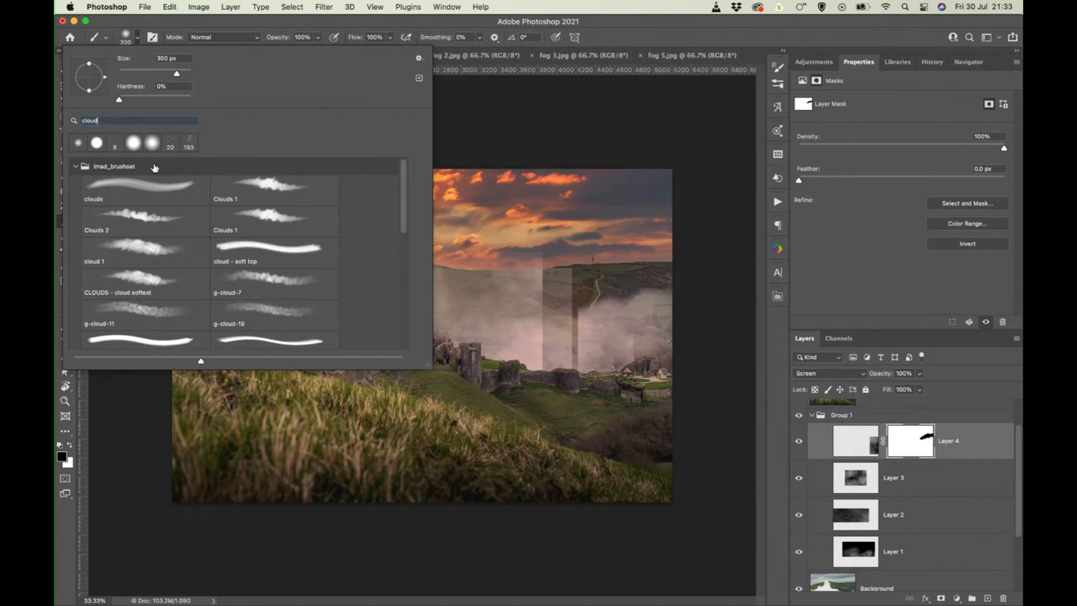
{"action": "left_click", "coordinate": [146, 215]}
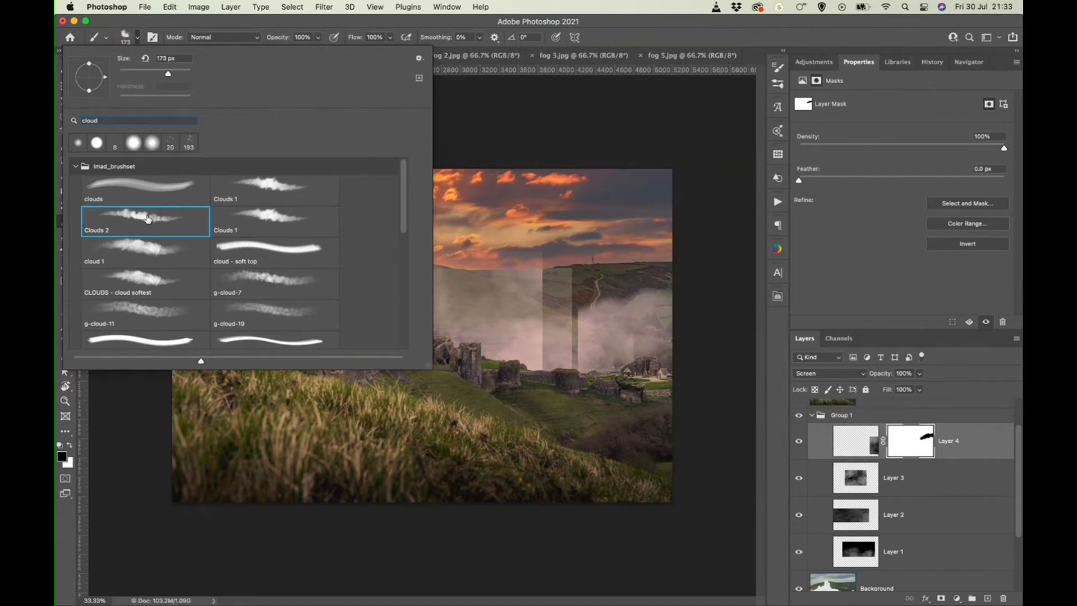
{"action": "key", "text": "Return"}
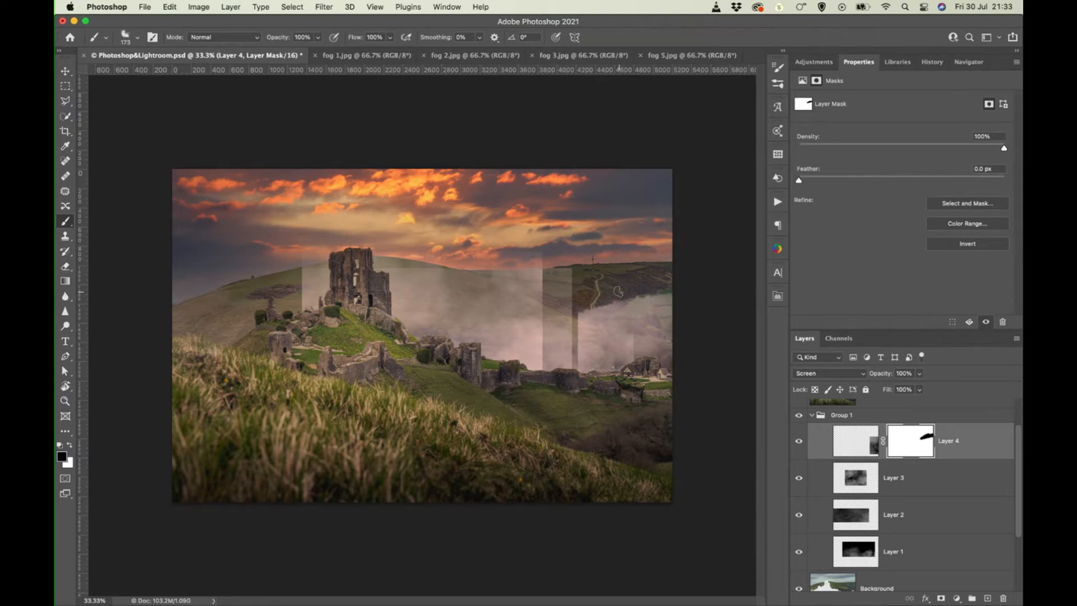
Step: Enlarge the cloud brush to 300 px and paint black on Layer 4's mask to break up the fog's top and left edges
{"action": "key", "text": "bracketright"}
{"action": "key", "text": "bracketright"}
{"action": "key", "text": "bracketright"}
{"action": "left_click_drag", "start_coordinate": [558, 334], "coordinate": [674, 295]}
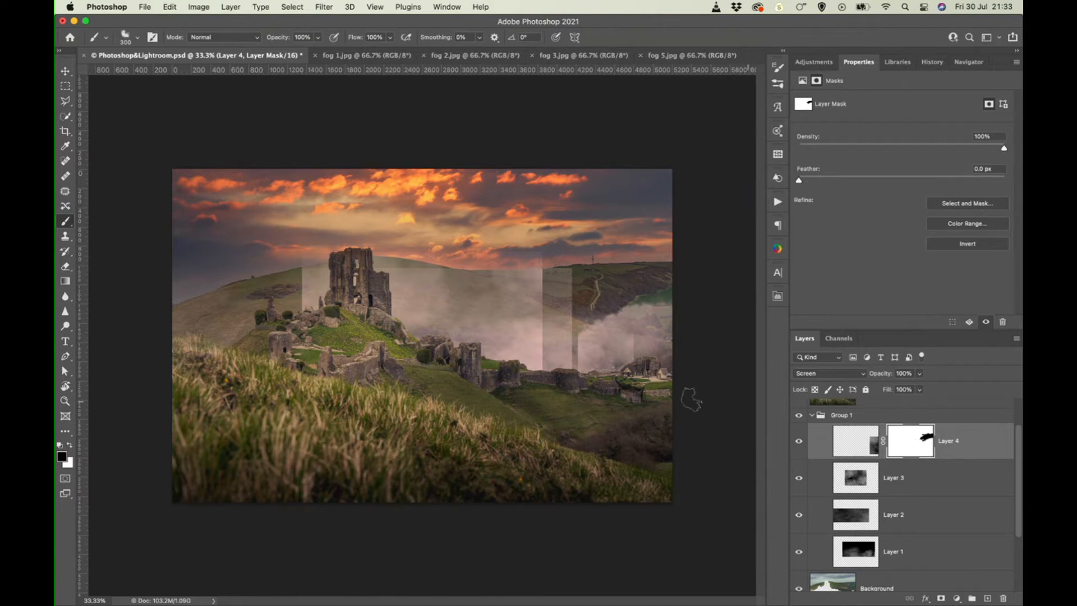
{"action": "left_click_drag", "start_coordinate": [583, 331], "coordinate": [578, 349]}
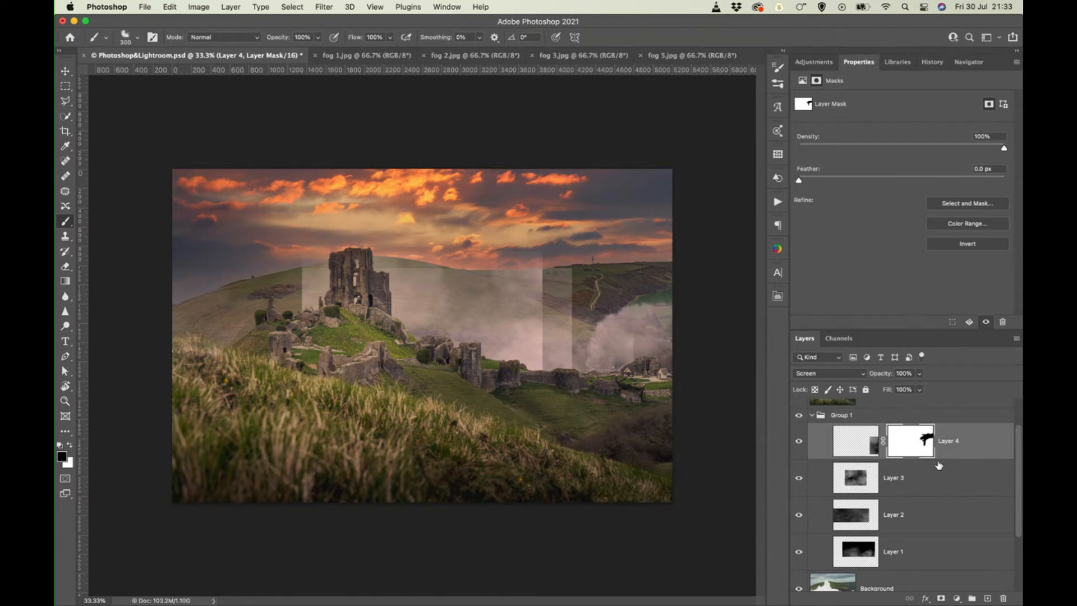
Step: Add a layer mask to Layer 3 in the fog group and paint black over the fog's upper right edge with the 300 px cloud brush
{"action": "left_click", "coordinate": [910, 475]}
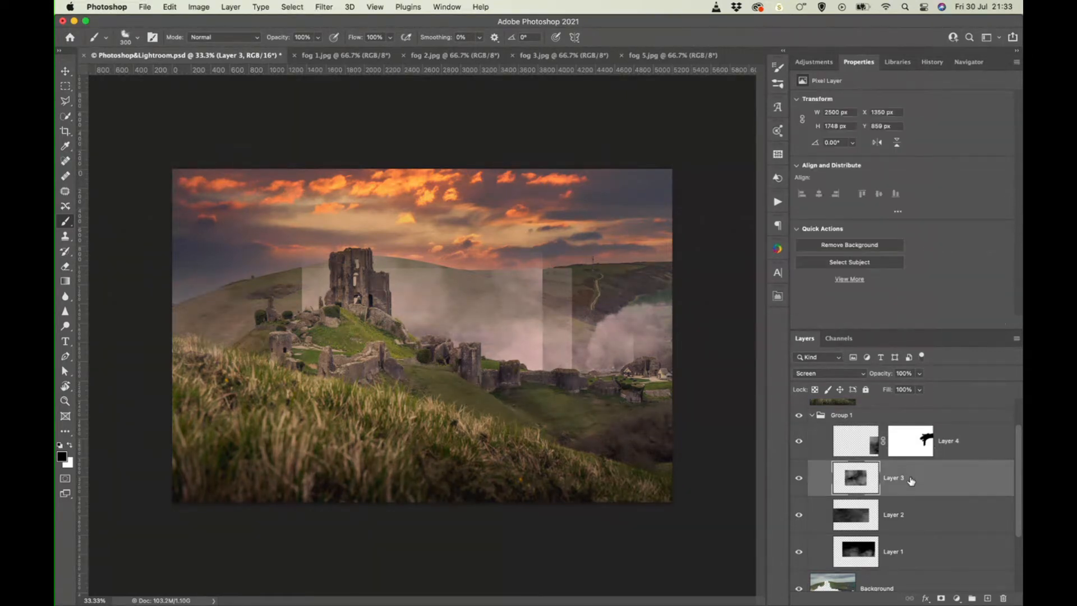
{"action": "left_click", "coordinate": [940, 598]}
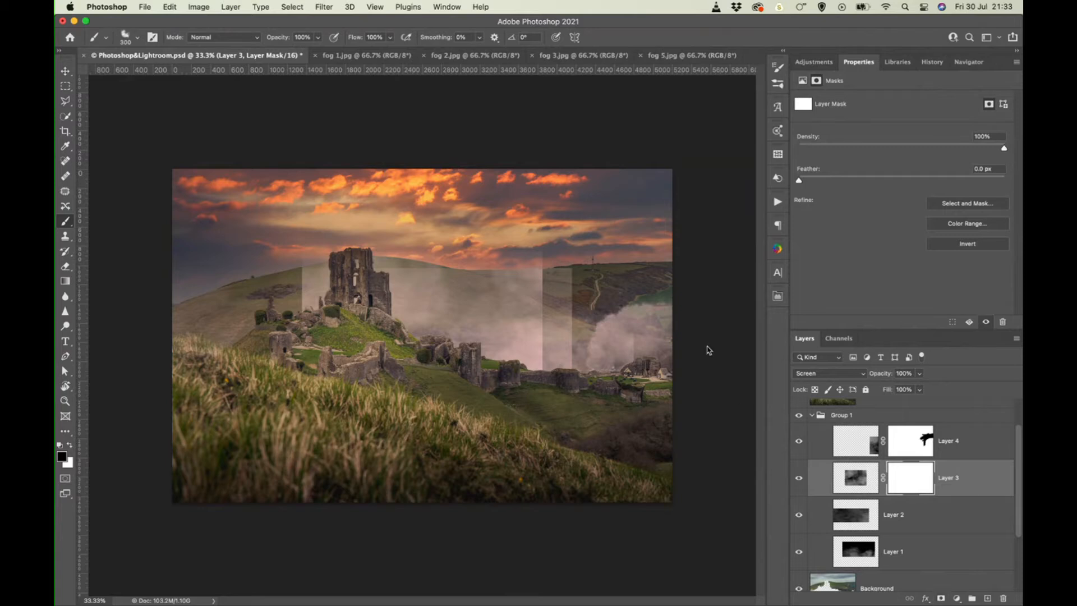
{"action": "mouse_move", "coordinate": [533, 256]}
{"action": "left_mouse_down"}
{"action": "mouse_move", "coordinate": [545, 306]}
{"action": "mouse_move", "coordinate": [530, 254]}
{"action": "mouse_move", "coordinate": [519, 263]}
{"action": "left_mouse_up"}
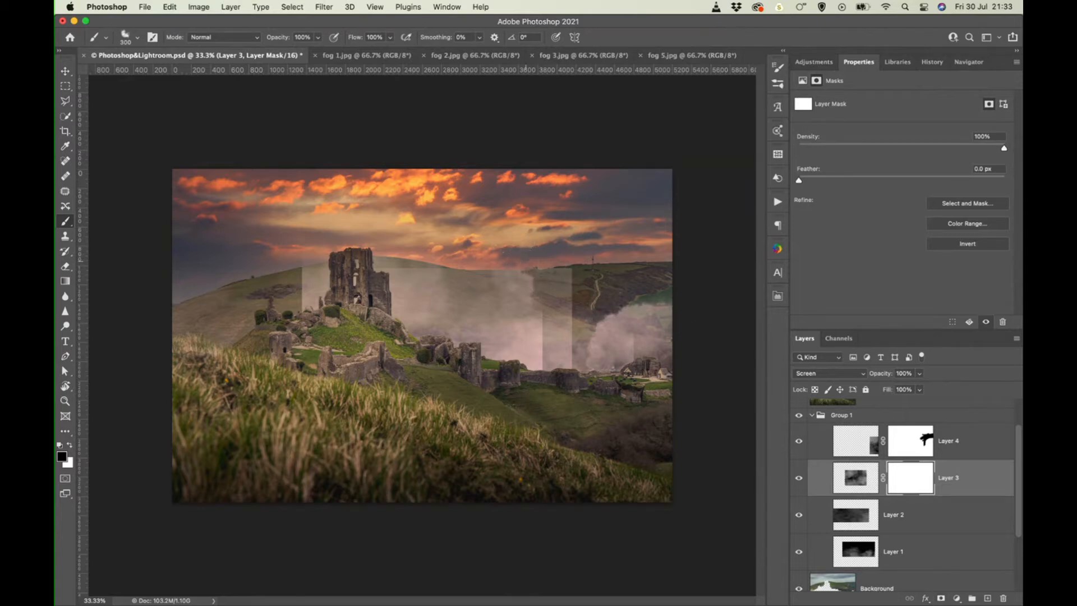
Step: Choose the cloud 1 brush from a preset search for "clo" and paint black on Layer 3's mask along the fog's top and side edges
{"action": "left_click", "coordinate": [125, 37]}
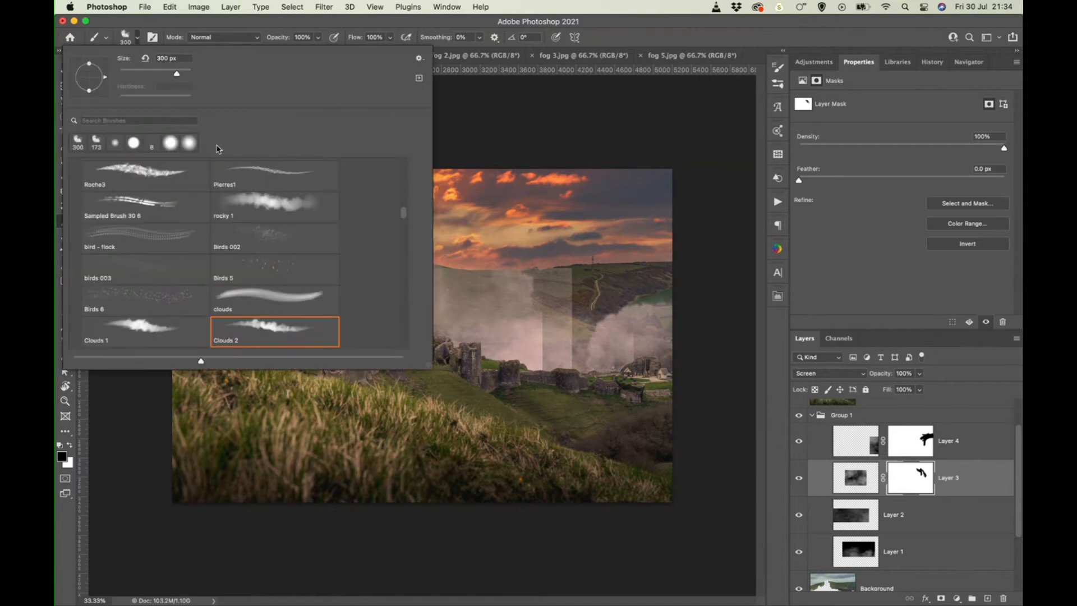
{"action": "left_click", "coordinate": [144, 120]}
{"action": "type", "text": "clo"}
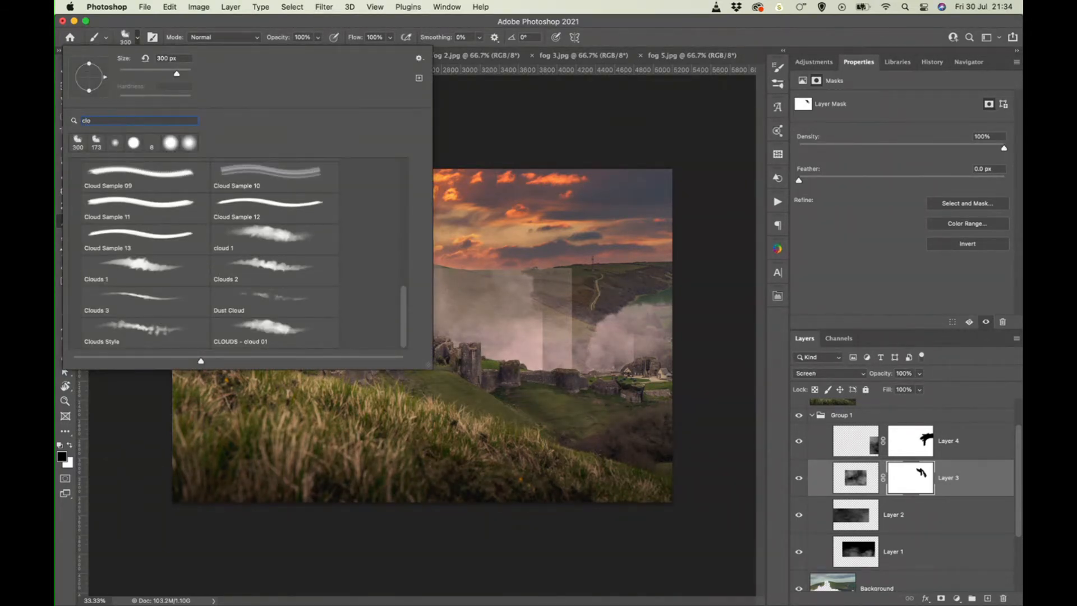
{"action": "type", "text": "ad"}
{"action": "key", "text": "BackSpace"}
{"action": "key", "text": "BackSpace"}
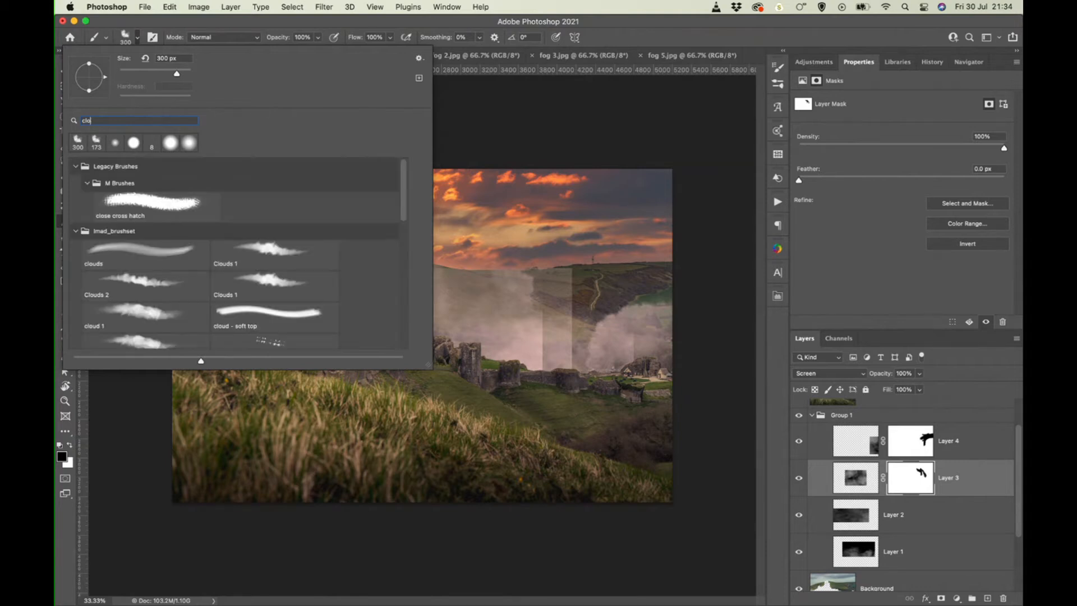
{"action": "scroll", "coordinate": [157, 279], "scroll_direction": "down", "scroll_amount": 2}
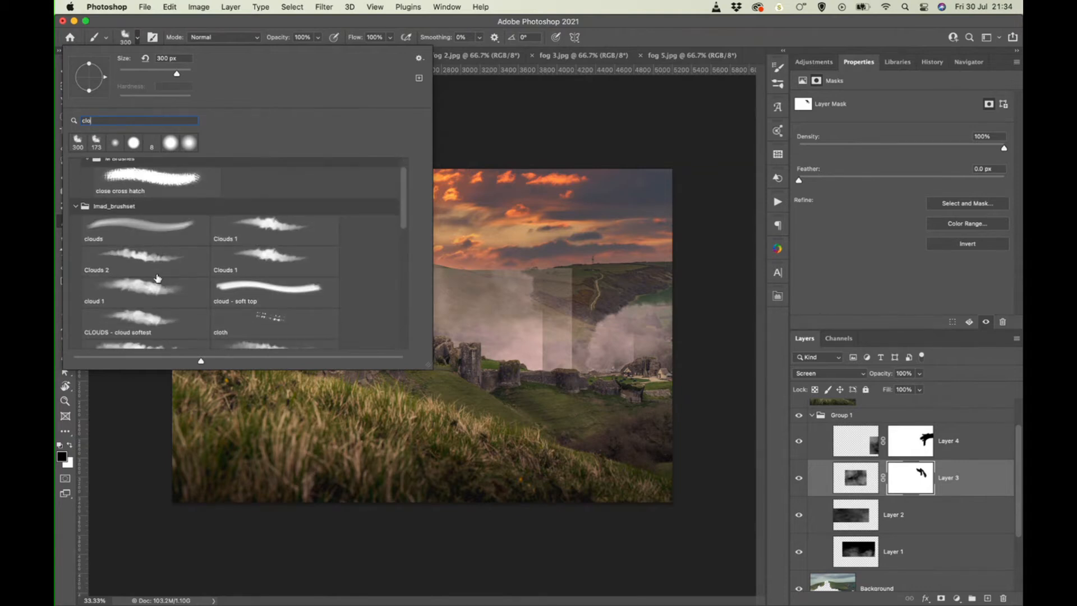
{"action": "left_click", "coordinate": [145, 291]}
{"action": "key", "text": "Return"}
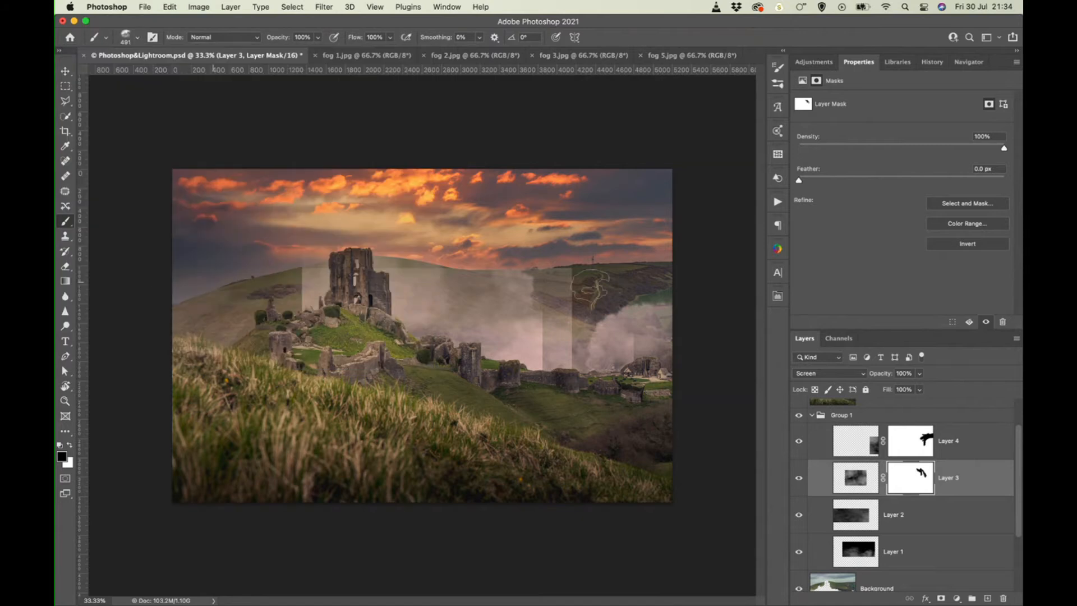
{"action": "mouse_move", "coordinate": [632, 283]}
{"action": "left_mouse_down"}
{"action": "mouse_move", "coordinate": [600, 271]}
{"action": "mouse_move", "coordinate": [517, 276]}
{"action": "mouse_move", "coordinate": [432, 261]}
{"action": "mouse_move", "coordinate": [295, 268]}
{"action": "left_mouse_up"}
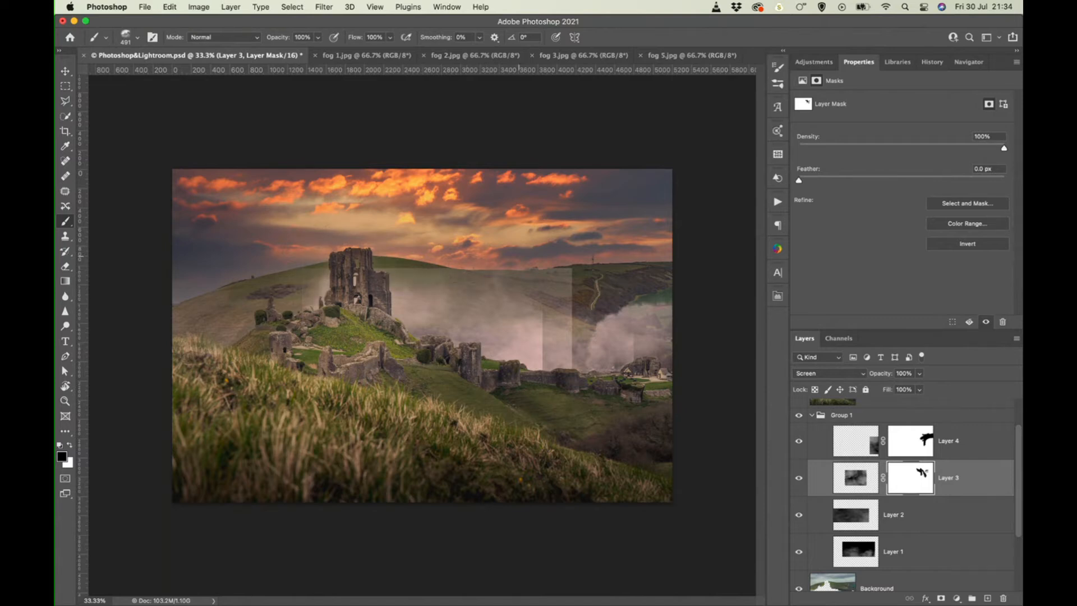
{"action": "left_click_drag", "start_coordinate": [547, 323], "coordinate": [554, 372]}
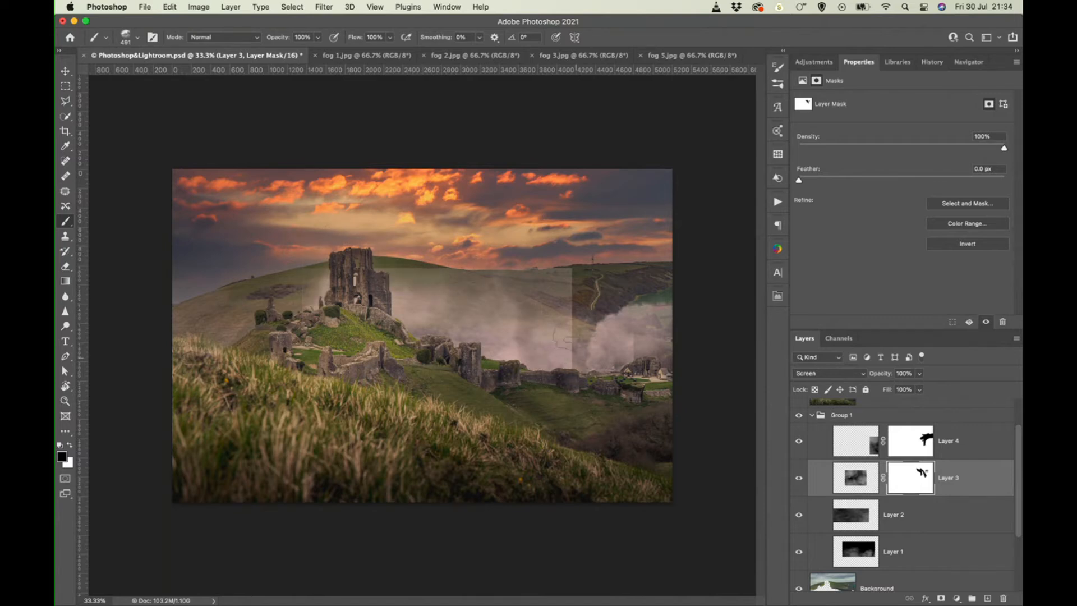
Step: Add a layer mask to Layer 2 and paint black along its fog's hard right and top edges with the 491 px cloud brush
{"action": "left_click", "coordinate": [919, 518]}
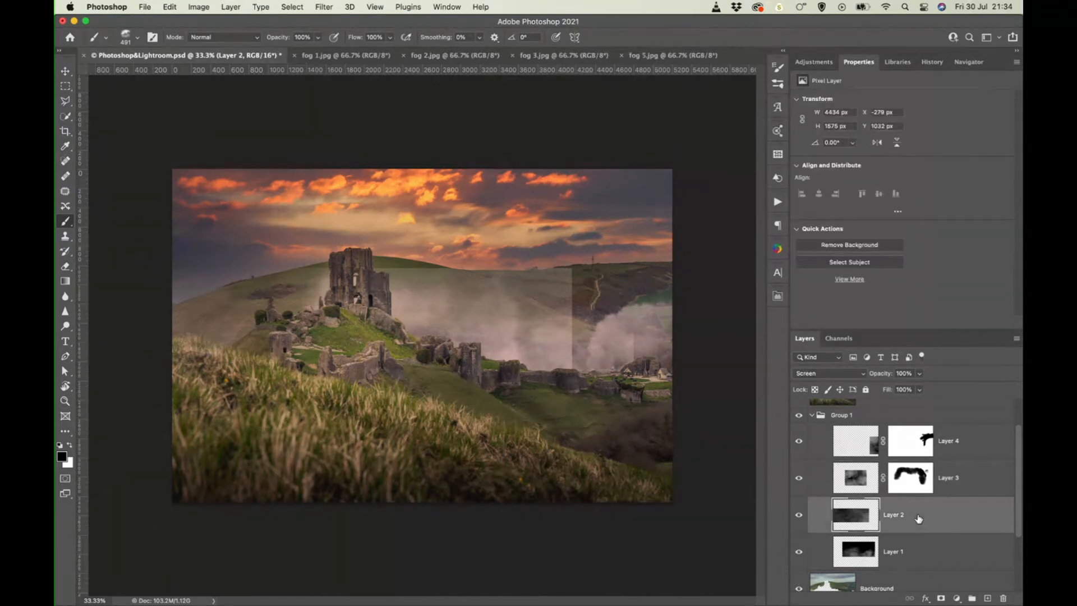
{"action": "left_click", "coordinate": [941, 598]}
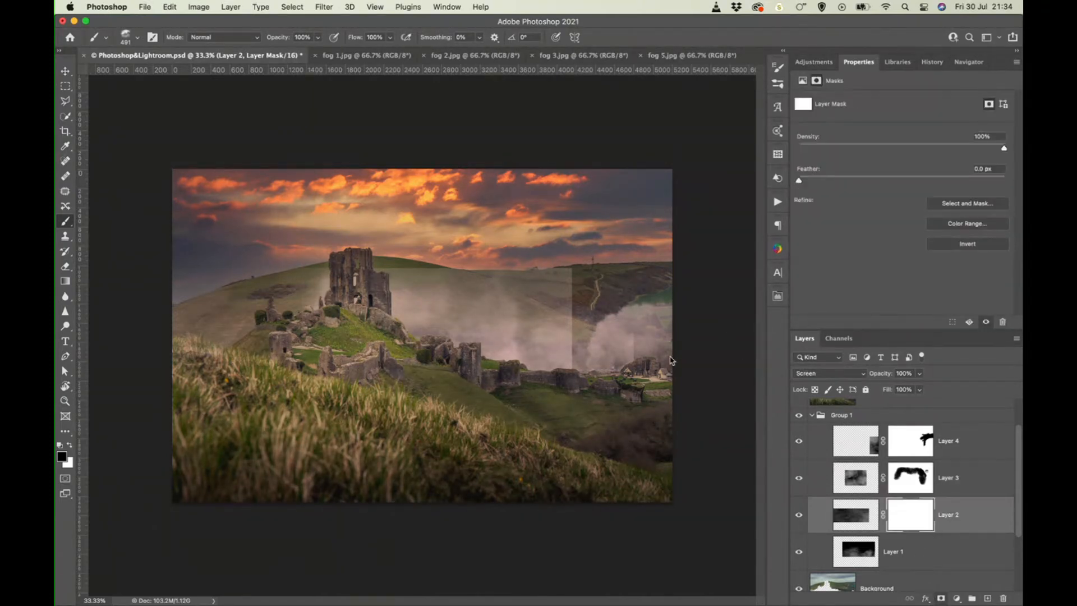
{"action": "mouse_move", "coordinate": [595, 291]}
{"action": "left_mouse_down"}
{"action": "mouse_move", "coordinate": [594, 336]}
{"action": "mouse_move", "coordinate": [593, 320]}
{"action": "left_mouse_up"}
{"action": "mouse_move", "coordinate": [541, 297]}
{"action": "left_mouse_down"}
{"action": "mouse_move", "coordinate": [499, 274]}
{"action": "mouse_move", "coordinate": [333, 267]}
{"action": "left_mouse_up"}
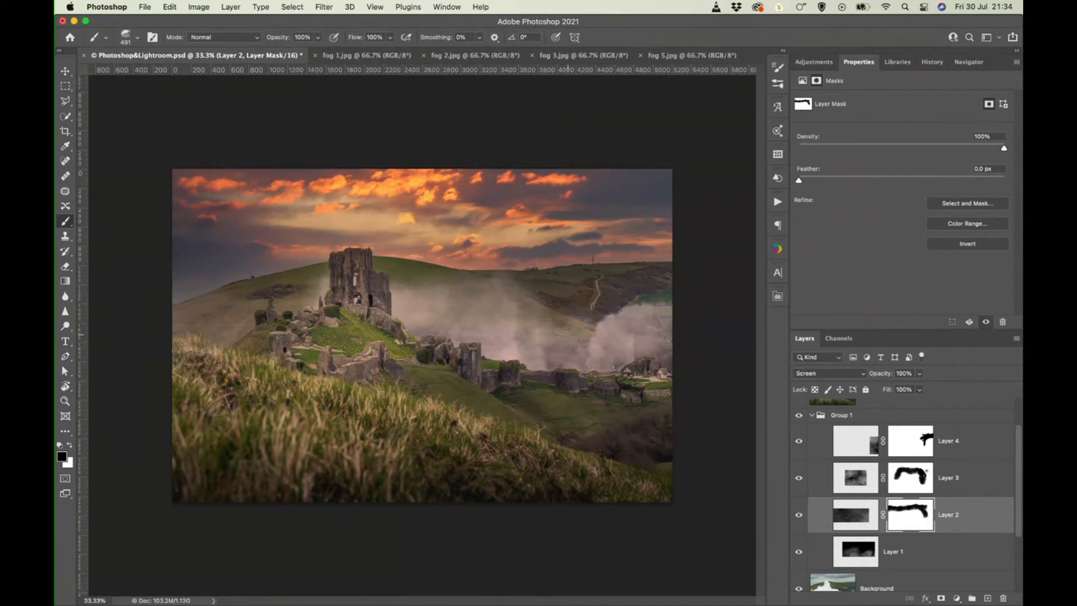
Step: Add a layer mask to Layer 1 and paint black across the top of its fog, from the castle hill to the photo's right edge
{"action": "left_click", "coordinate": [918, 562]}
{"action": "left_click", "coordinate": [941, 599]}
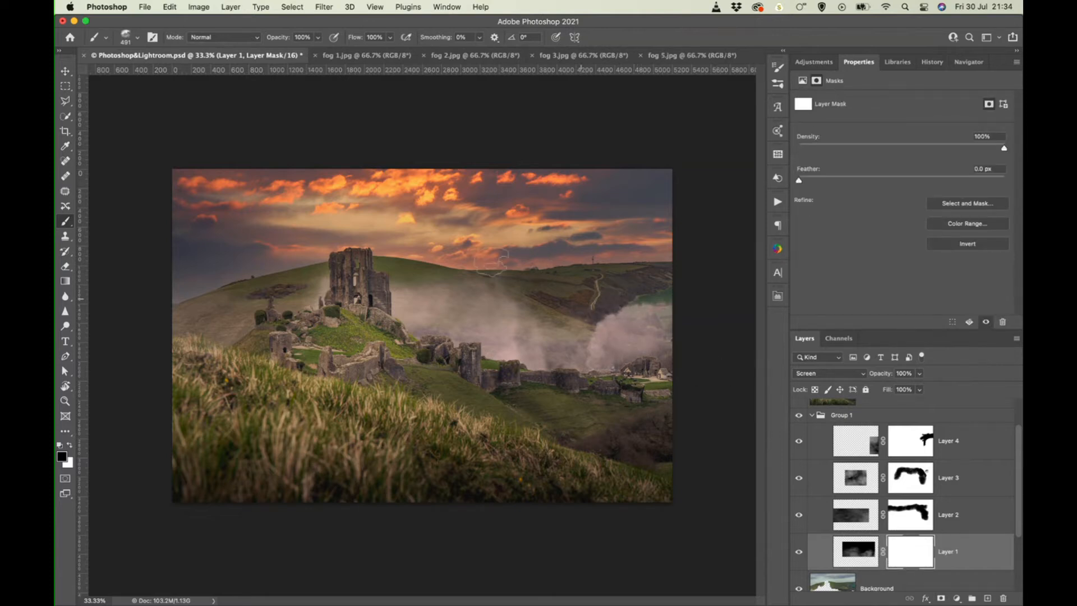
{"action": "mouse_move", "coordinate": [251, 273]}
{"action": "left_mouse_down"}
{"action": "mouse_move", "coordinate": [444, 267]}
{"action": "mouse_move", "coordinate": [684, 324]}
{"action": "left_mouse_up"}
Step: Reduce the fill of the fog group, Group 1, to 57%
{"action": "left_click", "coordinate": [855, 418]}
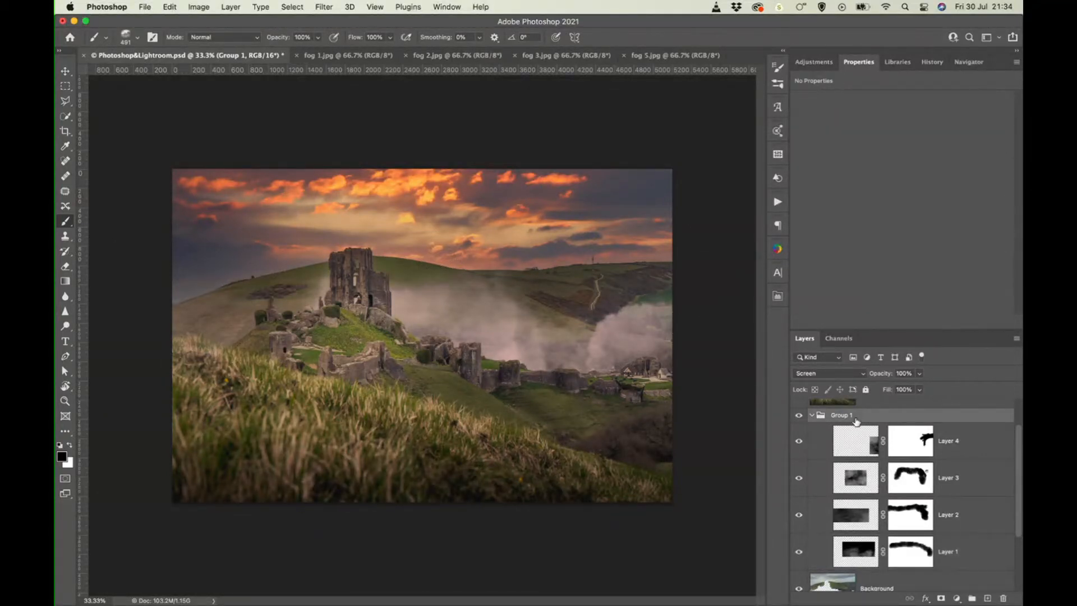
{"action": "left_click", "coordinate": [919, 389]}
{"action": "left_click_drag", "start_coordinate": [922, 404], "coordinate": [897, 407]}
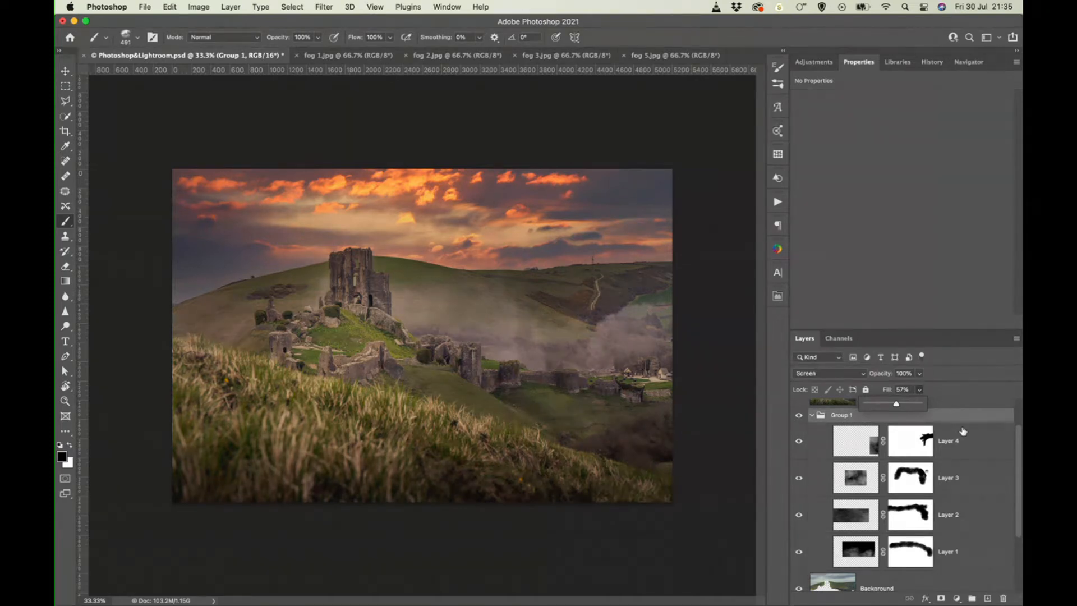
{"action": "left_click", "coordinate": [936, 420]}
Step: Rename the fog group as Fogg 1 and collapse it
{"action": "scroll", "coordinate": [918, 449], "scroll_direction": "up", "scroll_amount": 2}
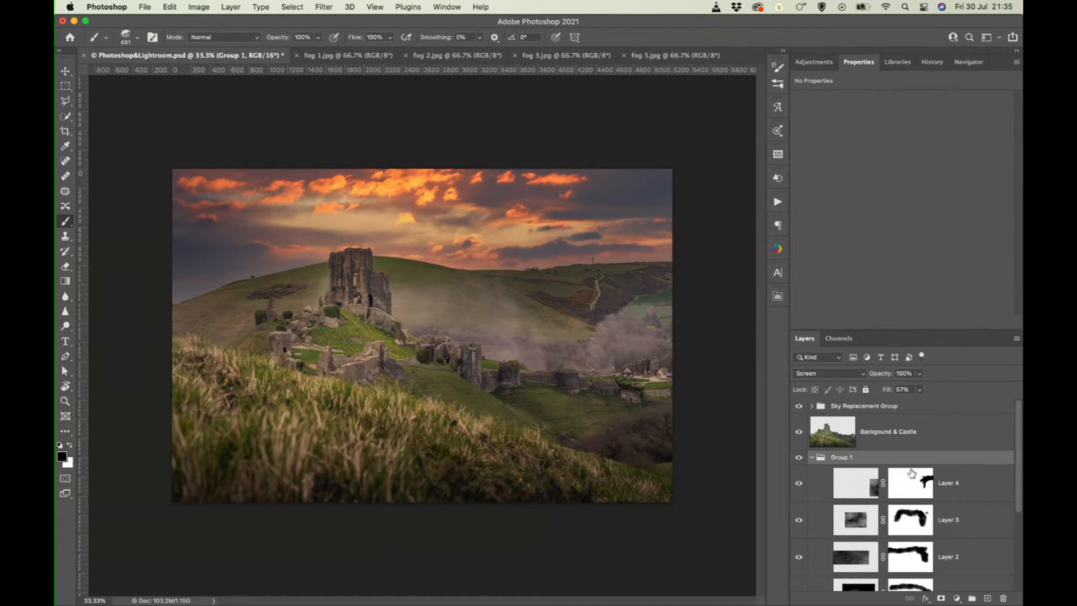
{"action": "double_click", "coordinate": [841, 457]}
{"action": "type", "text": "Fogg 1"}
{"action": "key", "text": "Return"}
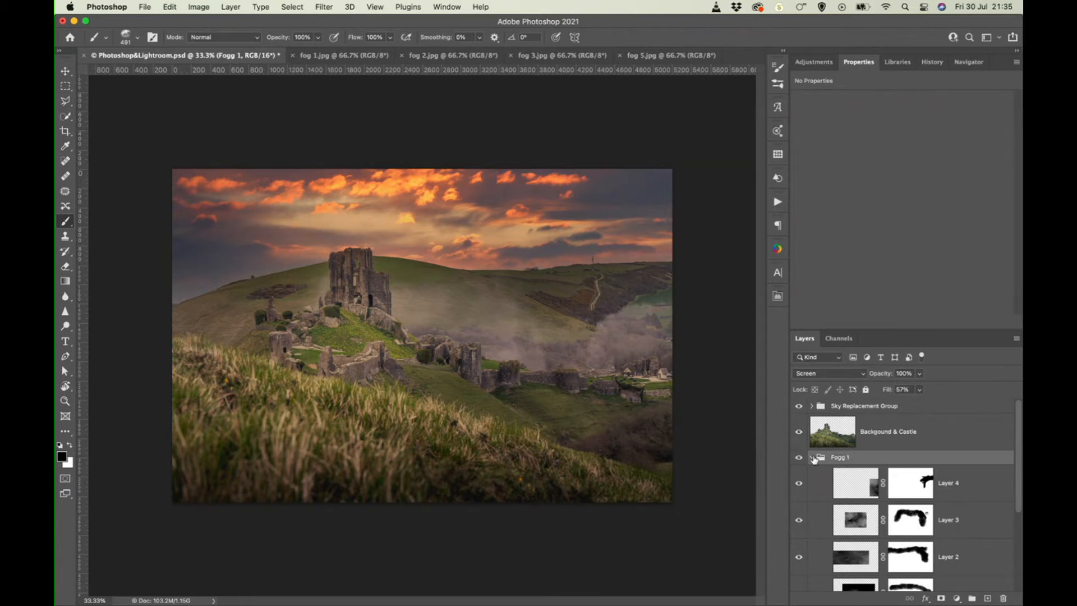
{"action": "left_click", "coordinate": [812, 457]}
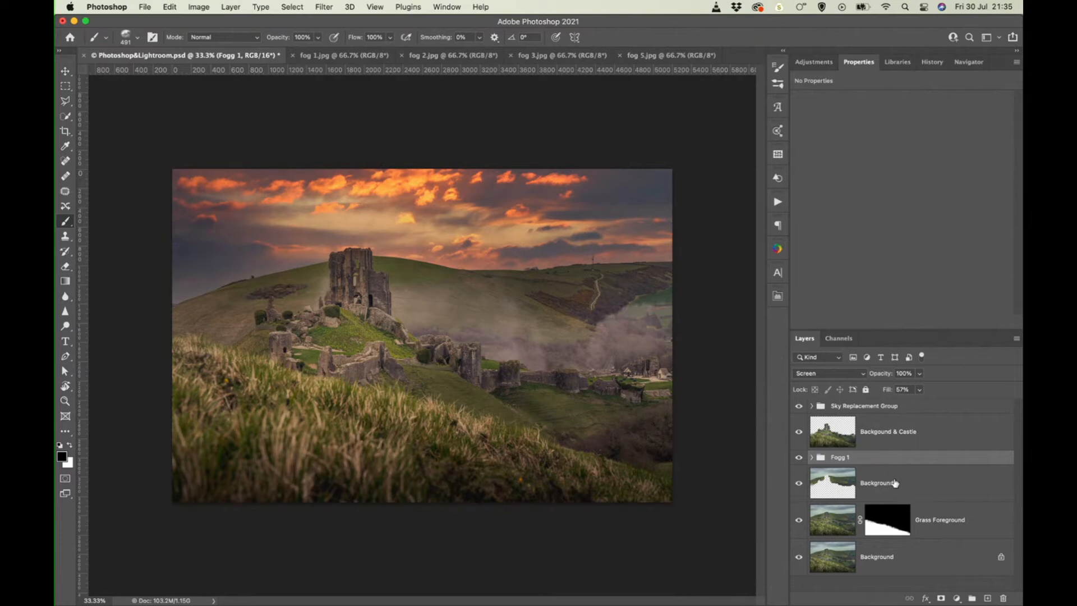
Step: Select the Grass Foreground layer and hide both Background layers, the Fogg 1 group and the Backgound & Castle layer
{"action": "left_click", "coordinate": [896, 490]}
{"action": "left_click", "coordinate": [942, 522]}
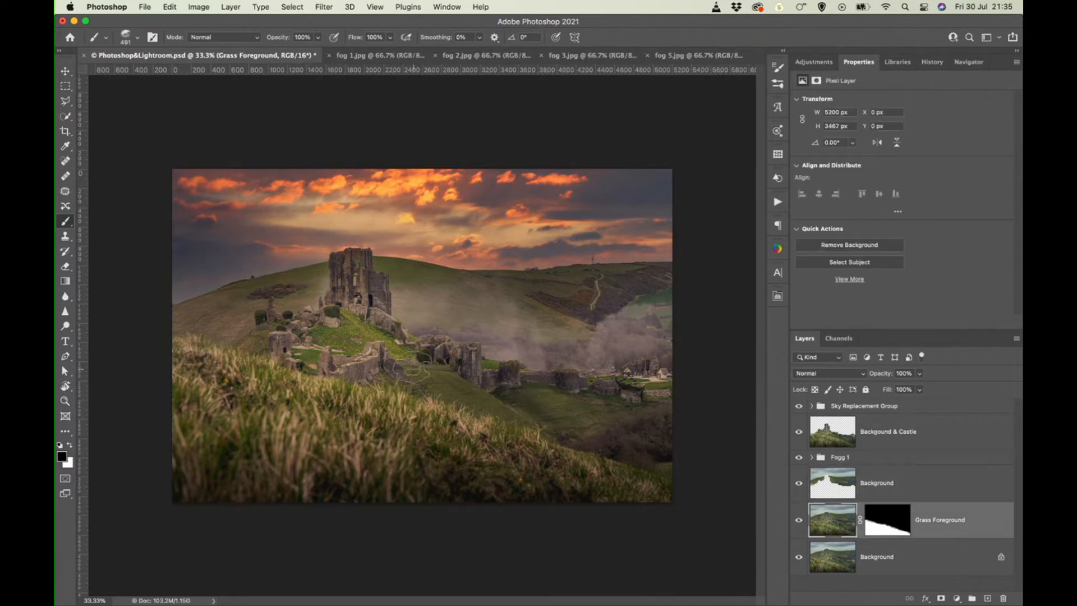
{"action": "left_click", "coordinate": [799, 482]}
{"action": "left_click", "coordinate": [799, 457]}
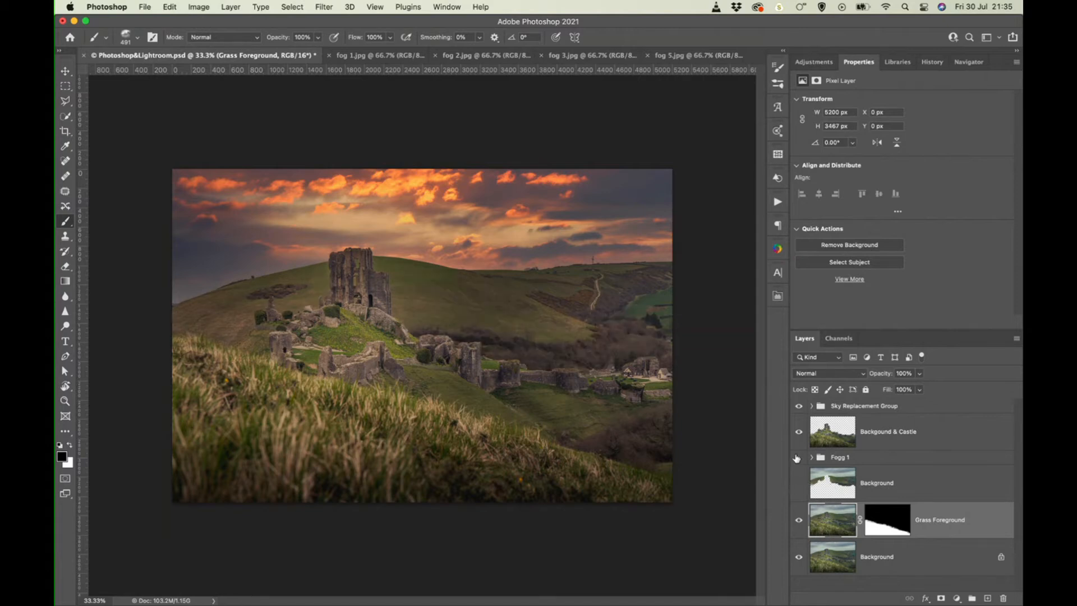
{"action": "left_click", "coordinate": [799, 432]}
{"action": "left_click", "coordinate": [799, 556]}
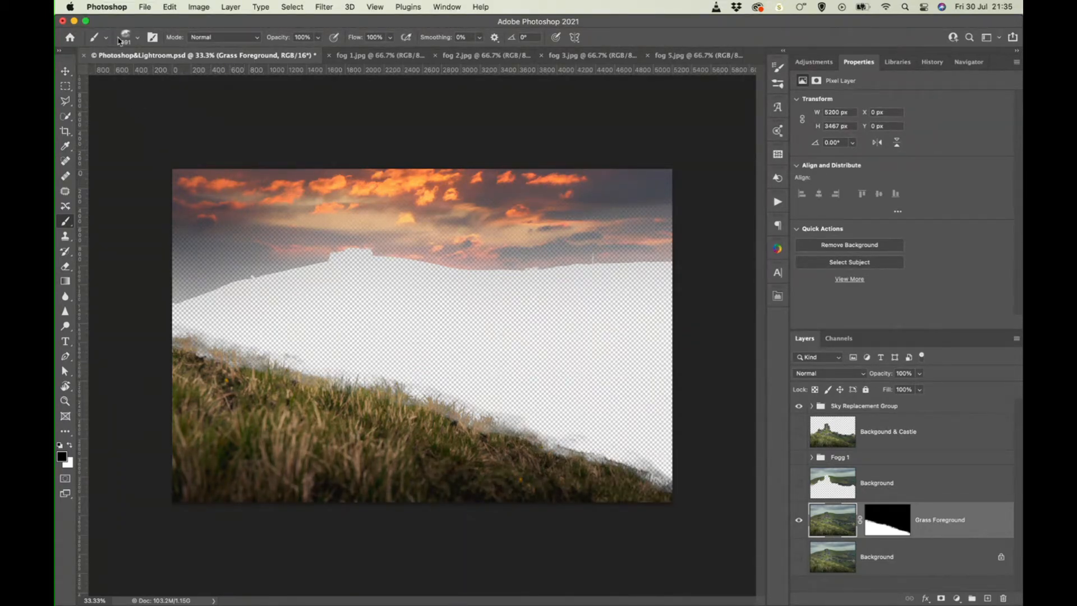
Step: Choose the Soft Round brush from the General Brushes presets
{"action": "left_click", "coordinate": [129, 39]}
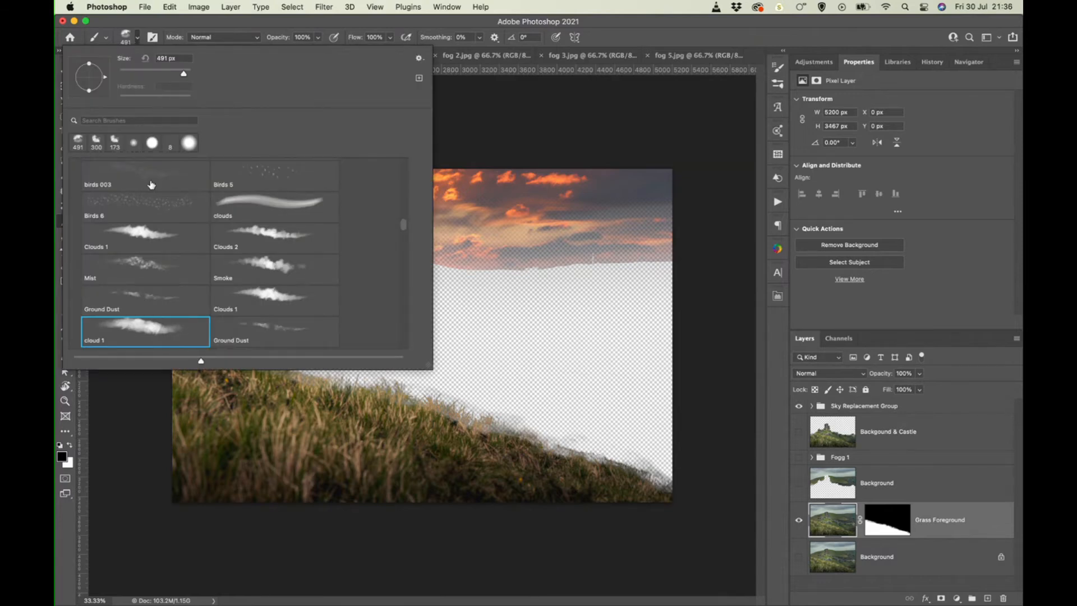
{"action": "scroll", "coordinate": [167, 236], "scroll_direction": "up", "scroll_amount": 15}
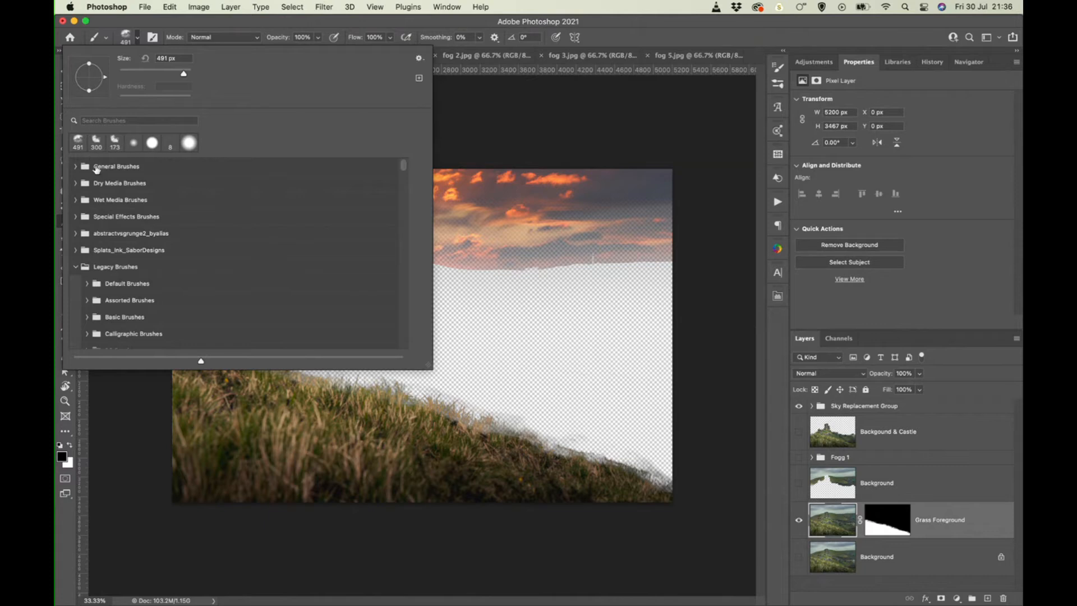
{"action": "key", "text": "Escape"}
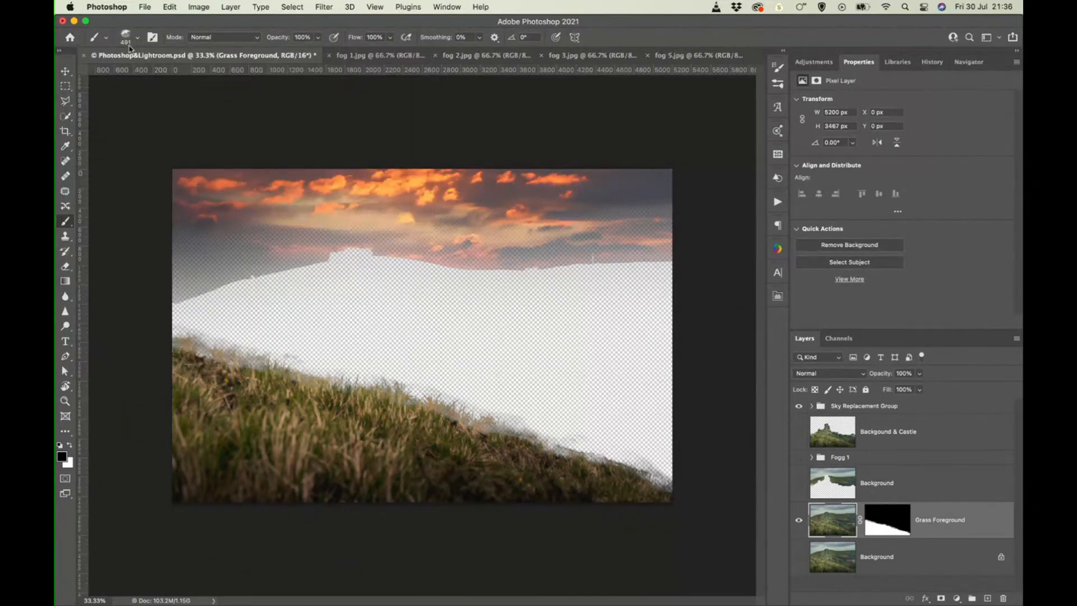
{"action": "left_click", "coordinate": [128, 39]}
{"action": "left_click", "coordinate": [128, 39]}
{"action": "left_click", "coordinate": [128, 40]}
{"action": "scroll", "coordinate": [132, 163], "scroll_direction": "up", "scroll_amount": 15}
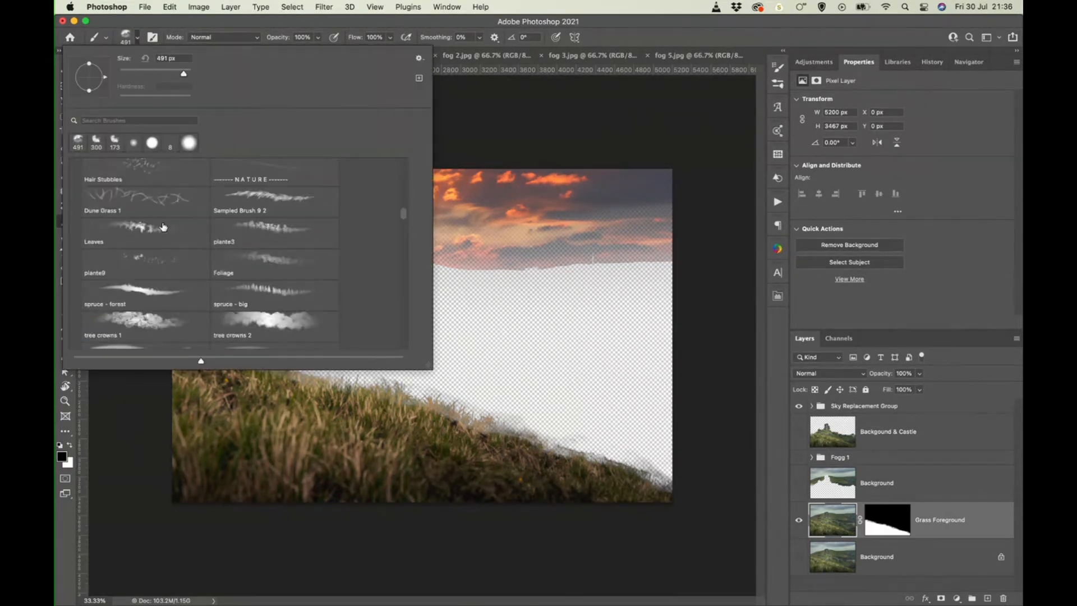
{"action": "left_click", "coordinate": [75, 166]}
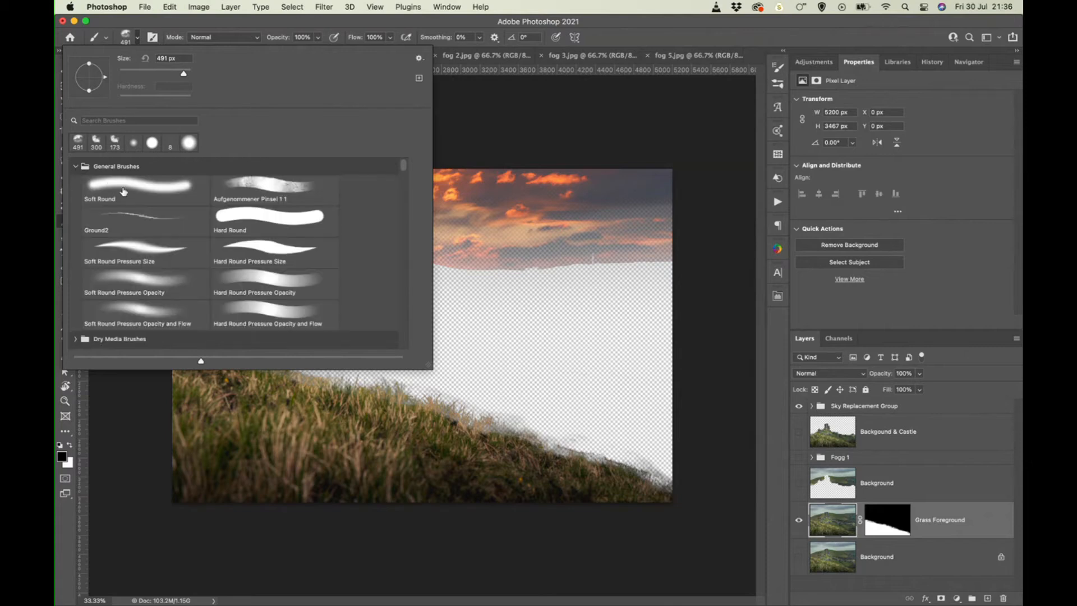
{"action": "left_click", "coordinate": [124, 191]}
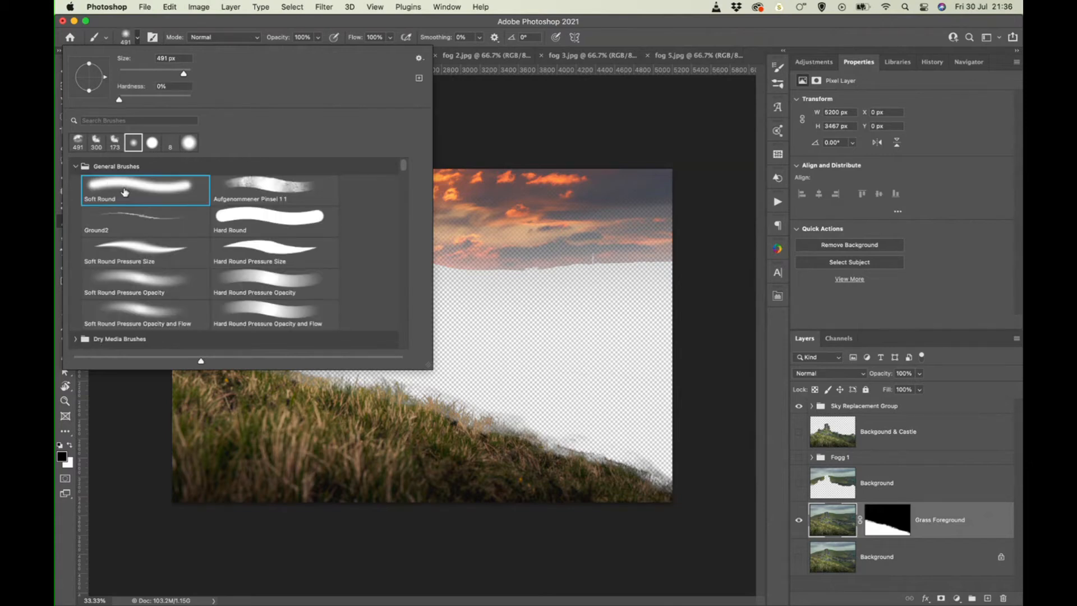
Step: Collapse all open brush preset folders, including General Brushes and Legacy Brushes
{"action": "left_click", "coordinate": [75, 167]}
{"action": "left_click", "coordinate": [77, 266]}
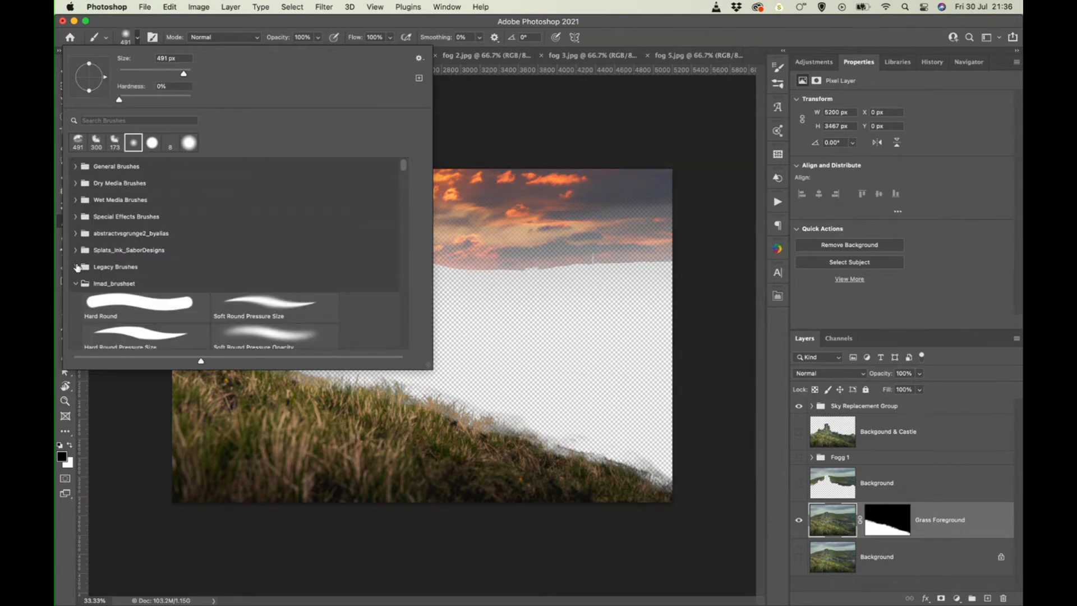
{"action": "left_click", "coordinate": [74, 285]}
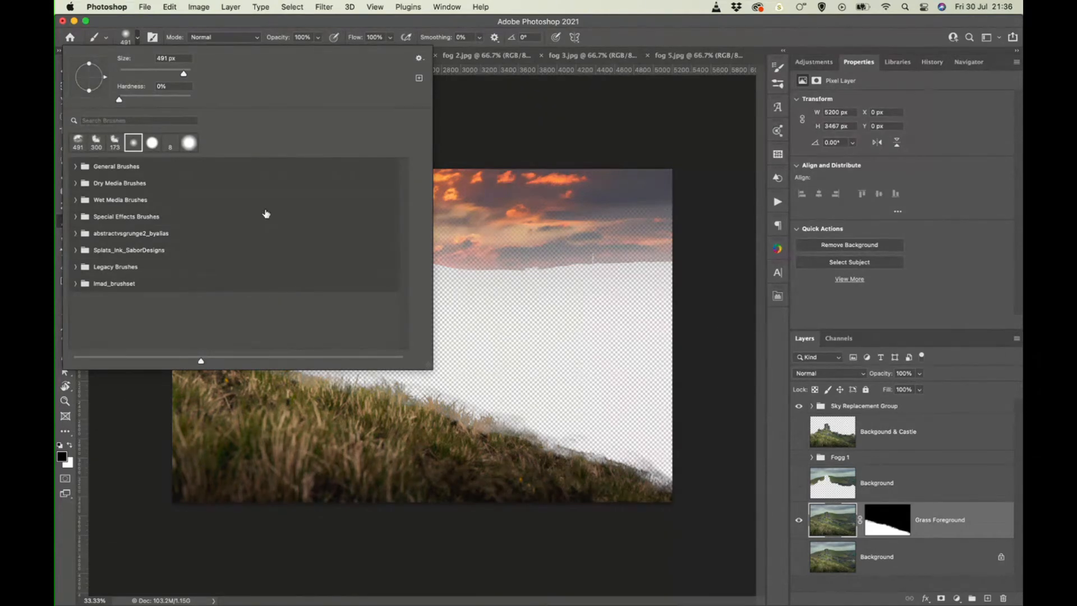
{"action": "left_click", "coordinate": [419, 58]}
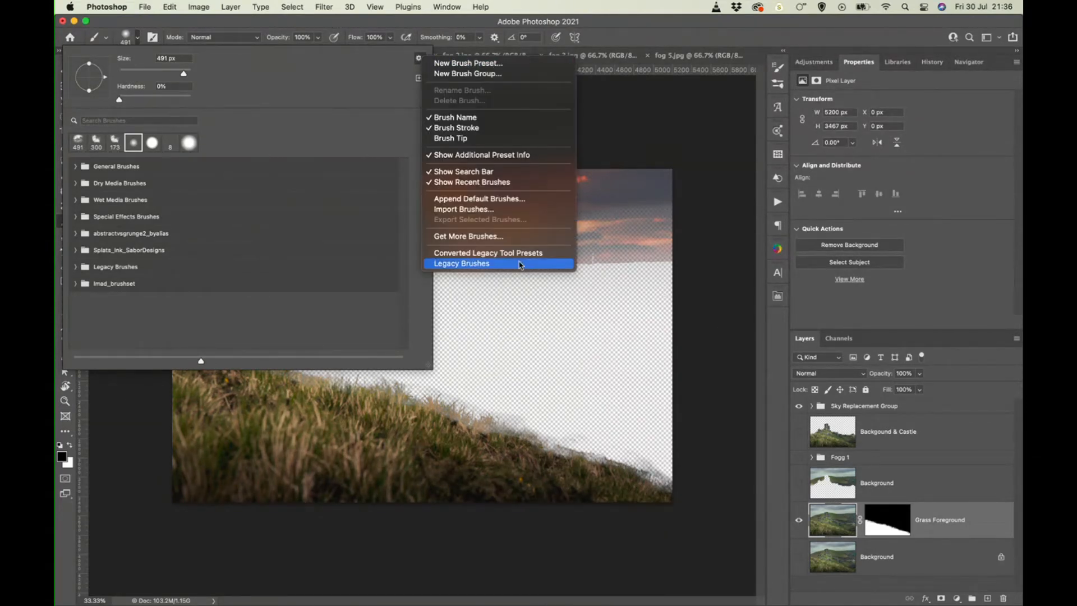
{"action": "left_click", "coordinate": [418, 61]}
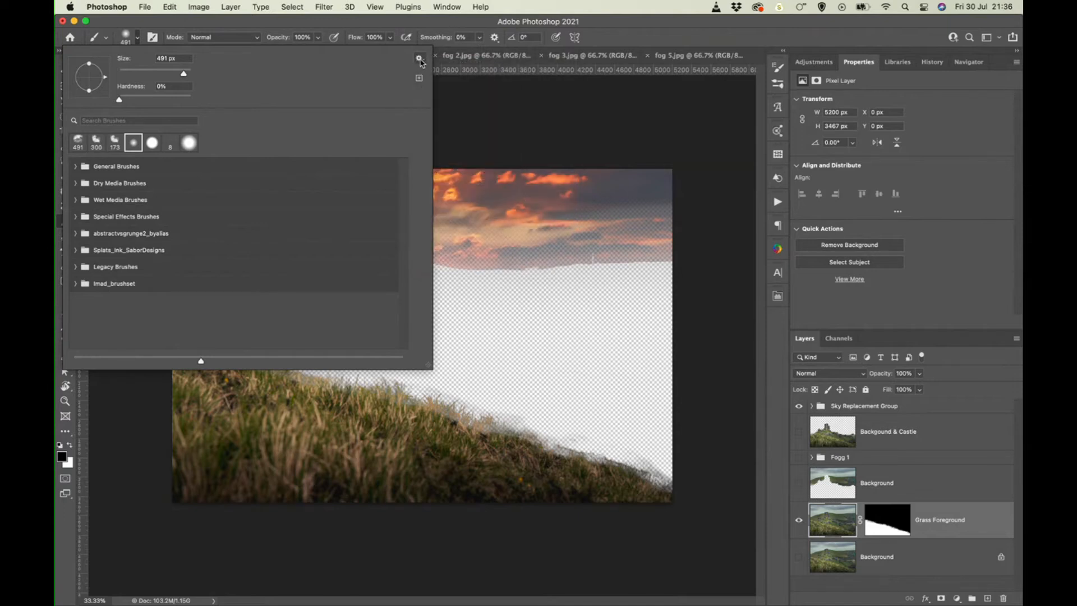
{"action": "left_click", "coordinate": [418, 60]}
{"action": "left_click", "coordinate": [498, 264]}
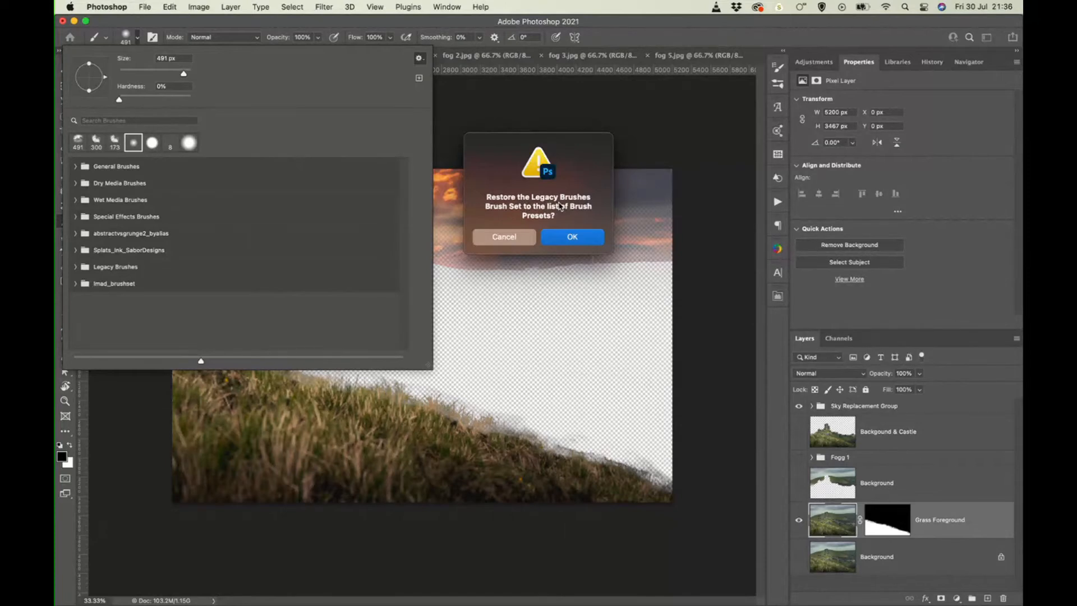
{"action": "left_click", "coordinate": [503, 238]}
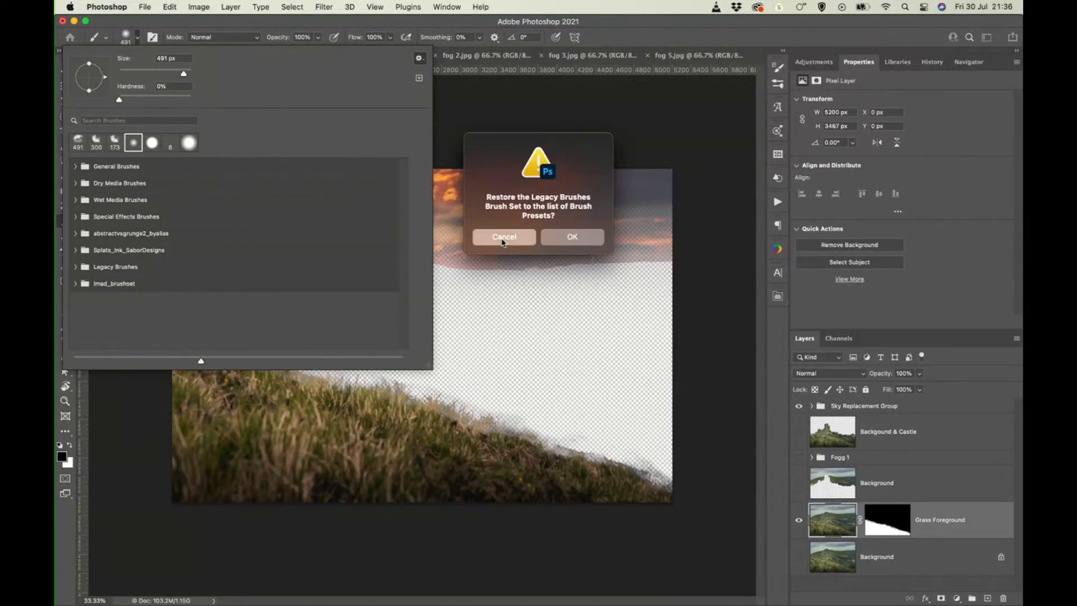
Step: Expand the Legacy Brushes folder and collapse the M Brushes subfolder in the brush presets
{"action": "left_click", "coordinate": [75, 267]}
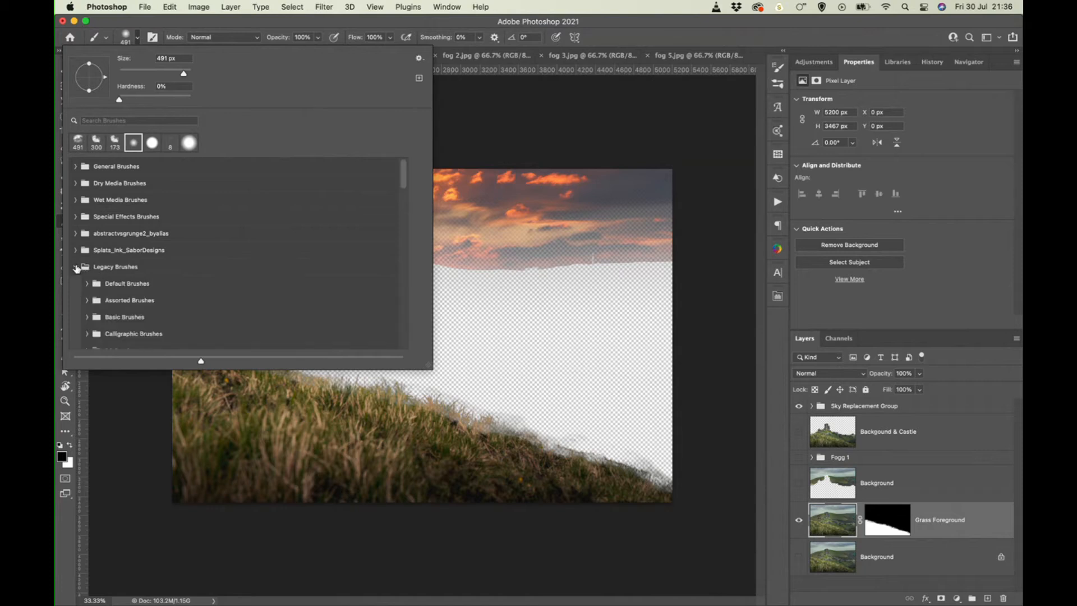
{"action": "scroll", "coordinate": [145, 300], "scroll_direction": "down", "scroll_amount": 4}
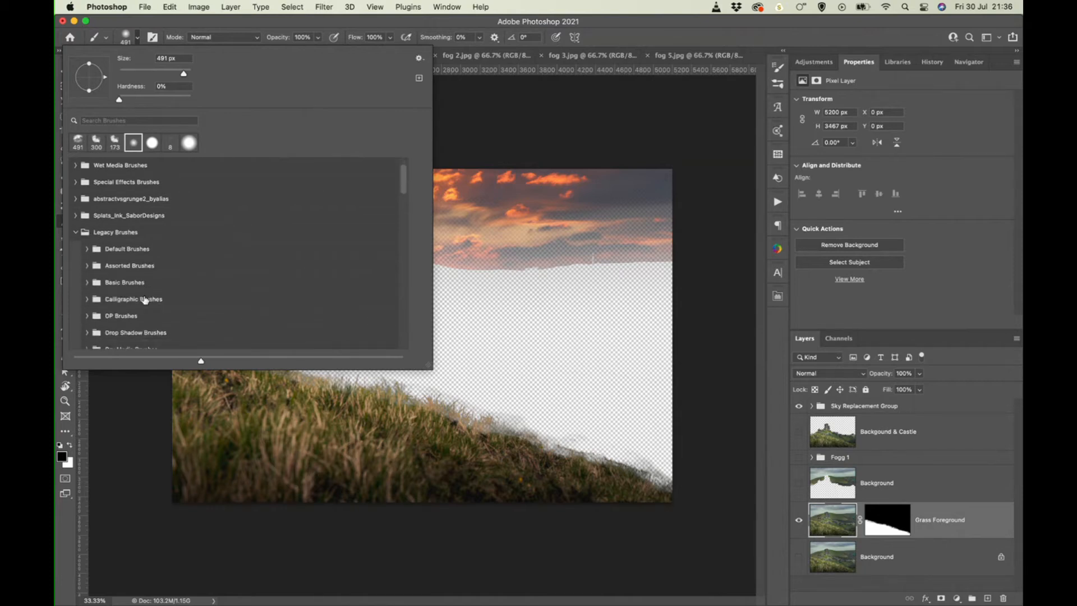
{"action": "scroll", "coordinate": [145, 301], "scroll_direction": "down", "scroll_amount": 2}
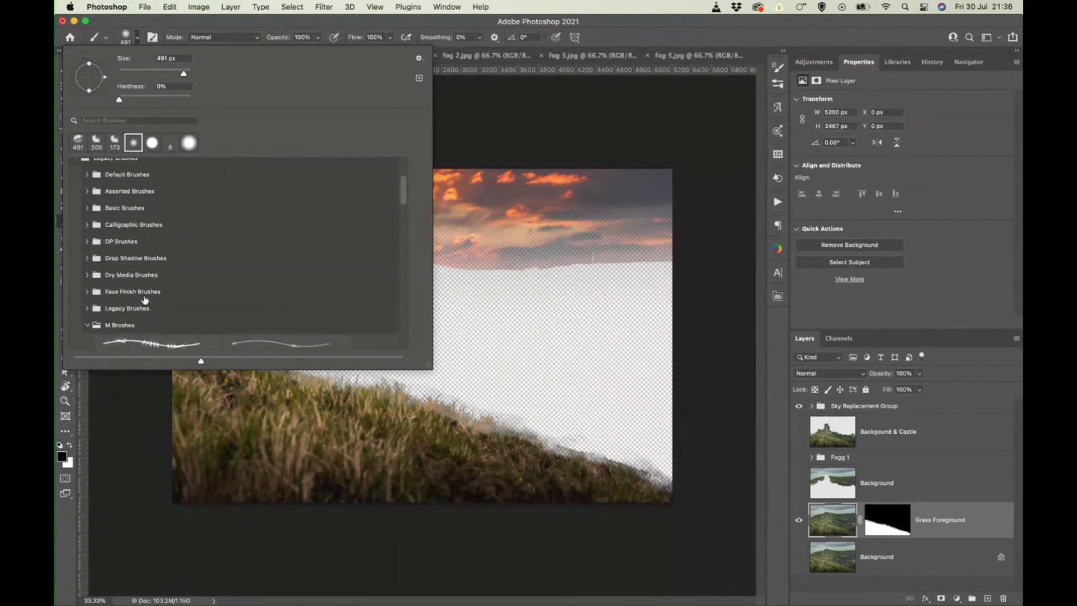
{"action": "left_click", "coordinate": [88, 325]}
{"action": "scroll", "coordinate": [158, 284], "scroll_direction": "down", "scroll_amount": 3}
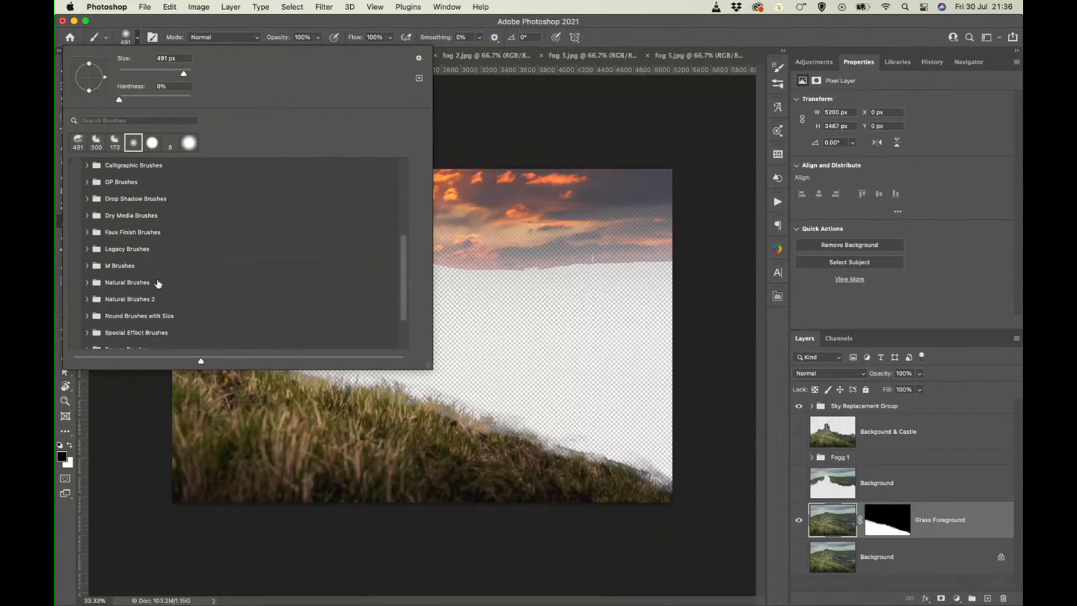
{"action": "scroll", "coordinate": [159, 284], "scroll_direction": "up", "scroll_amount": 4}
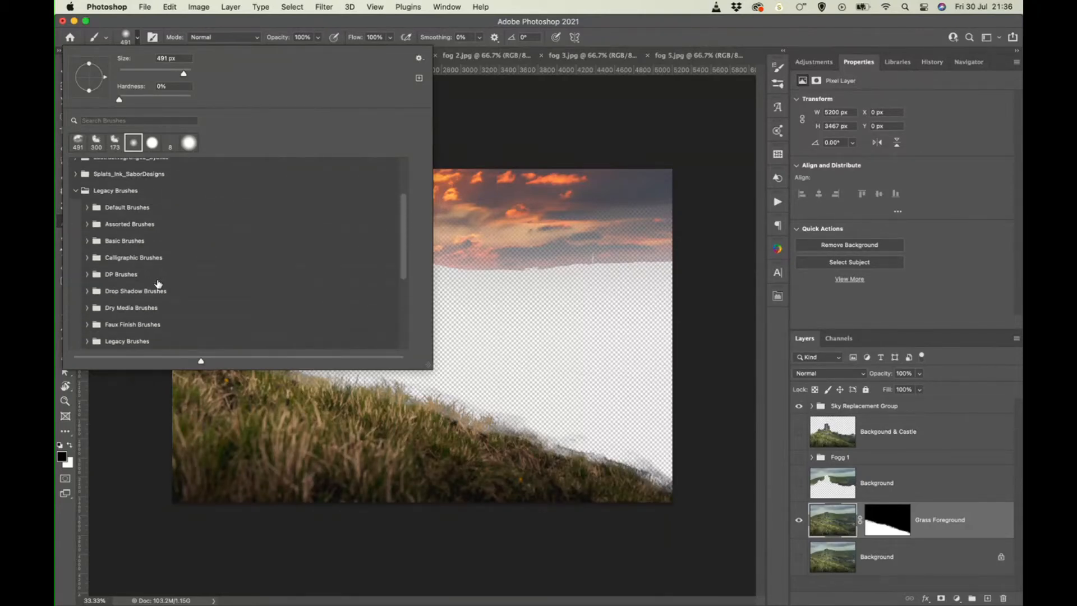
Step: Choose the Grass brush from the Default Brushes folder within Legacy Brushes
{"action": "left_click", "coordinate": [88, 207]}
{"action": "scroll", "coordinate": [179, 236], "scroll_direction": "down", "scroll_amount": 7}
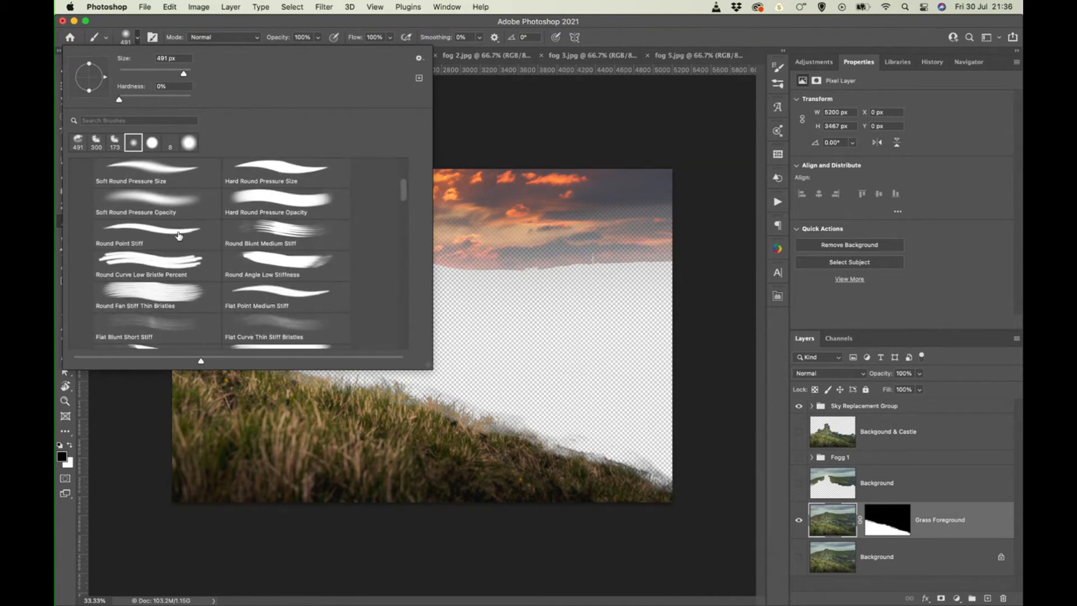
{"action": "scroll", "coordinate": [179, 236], "scroll_direction": "down", "scroll_amount": 8}
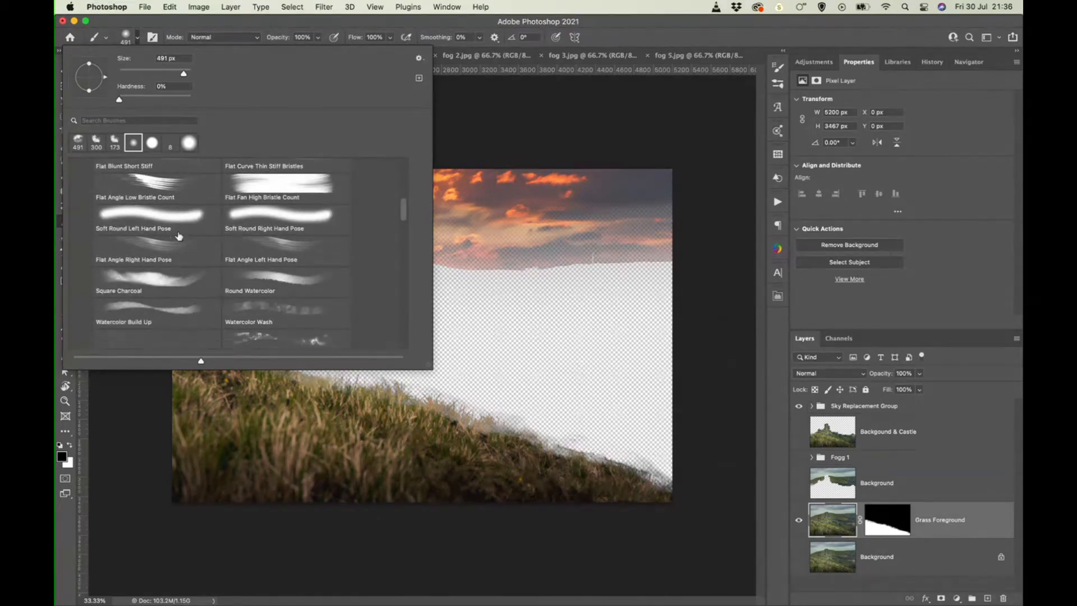
{"action": "scroll", "coordinate": [178, 236], "scroll_direction": "down", "scroll_amount": 8}
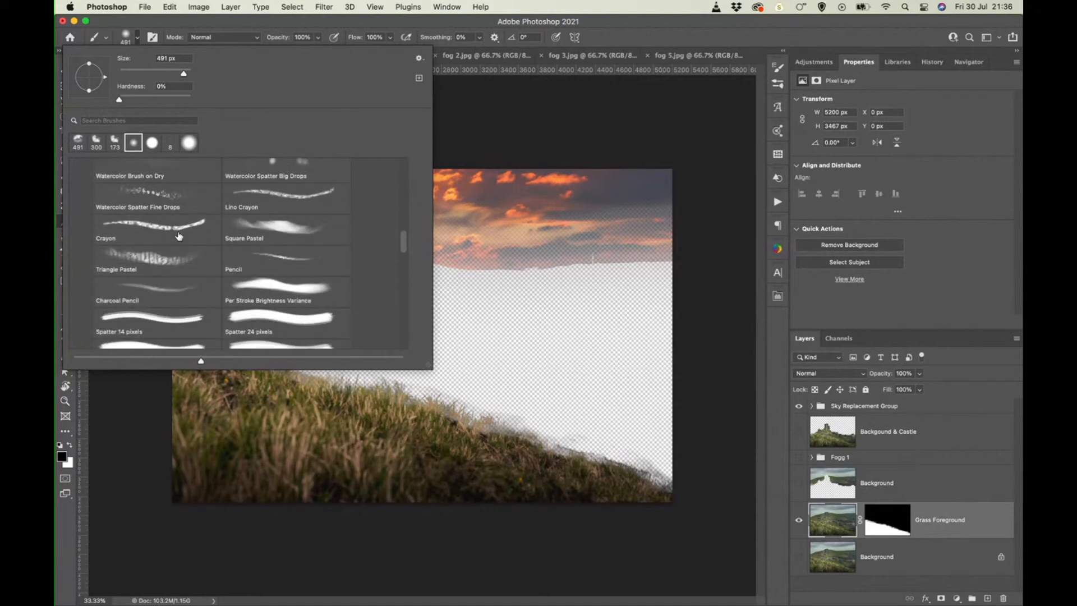
{"action": "scroll", "coordinate": [179, 236], "scroll_direction": "down", "scroll_amount": 6}
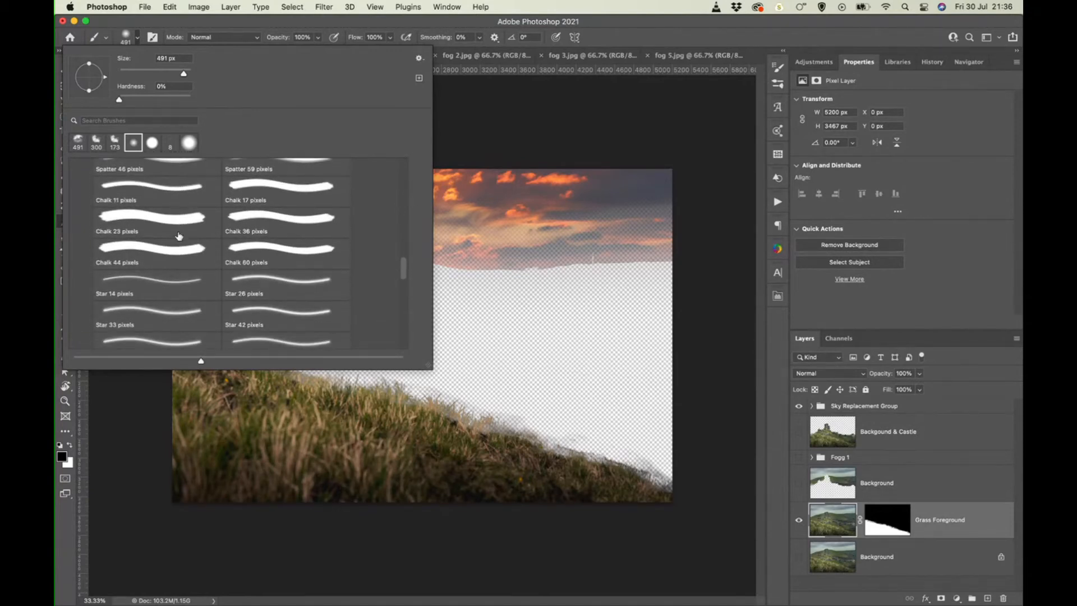
{"action": "scroll", "coordinate": [179, 237], "scroll_direction": "down", "scroll_amount": 1}
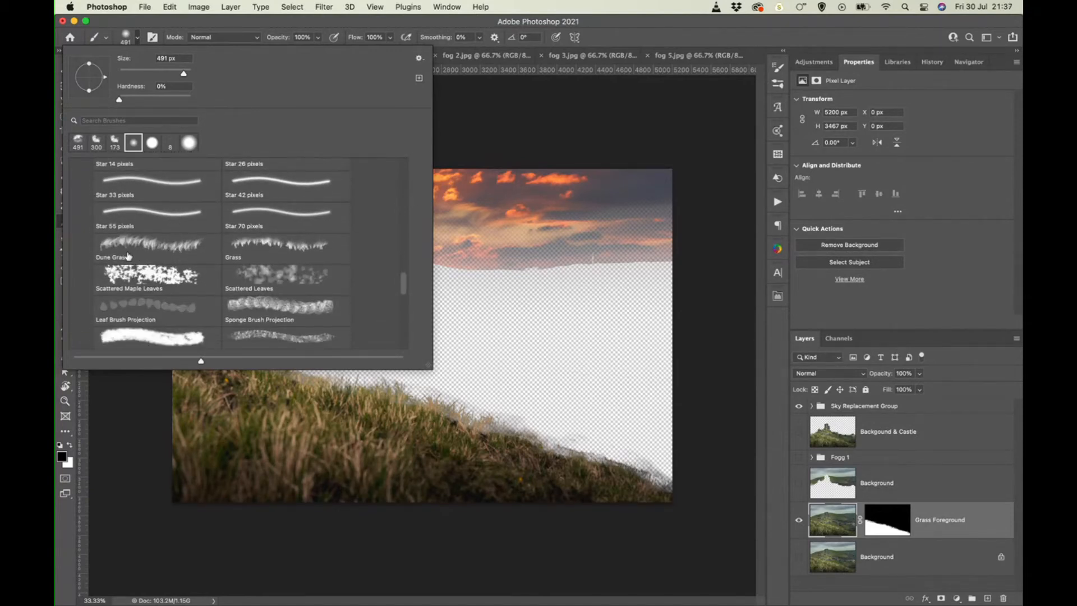
{"action": "left_click", "coordinate": [271, 252]}
{"action": "key", "text": "Return"}
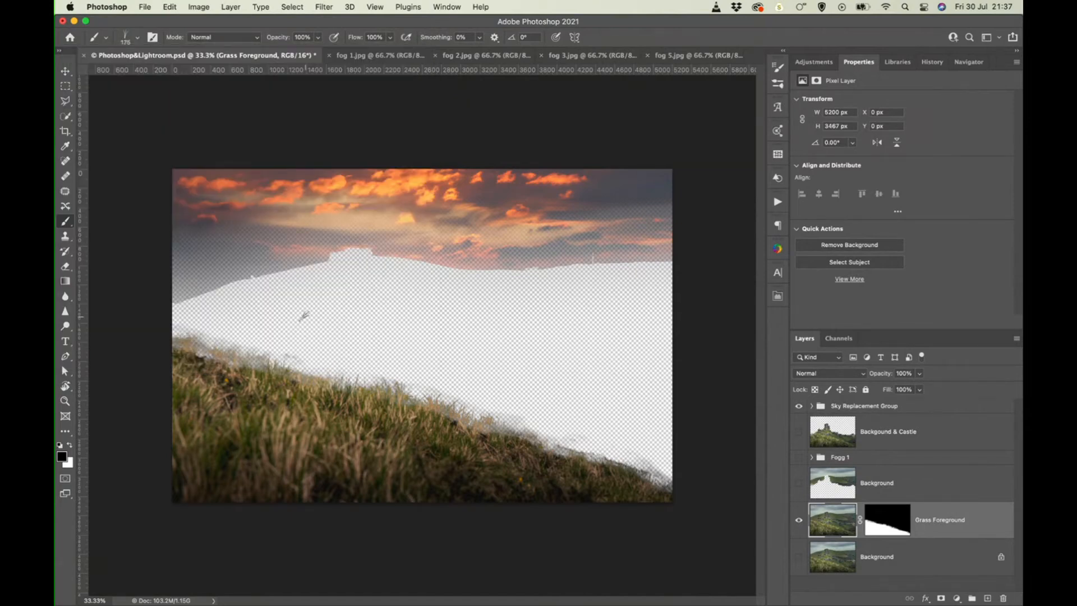
Step: Enlarge the Grass brush to 400 px and add a new empty layer above Grass Foreground
{"action": "key", "text": "bracketright"}
{"action": "key", "text": "bracketright"}
{"action": "key", "text": "bracketright"}
{"action": "key", "text": "bracketright"}
{"action": "left_click", "coordinate": [988, 598]}
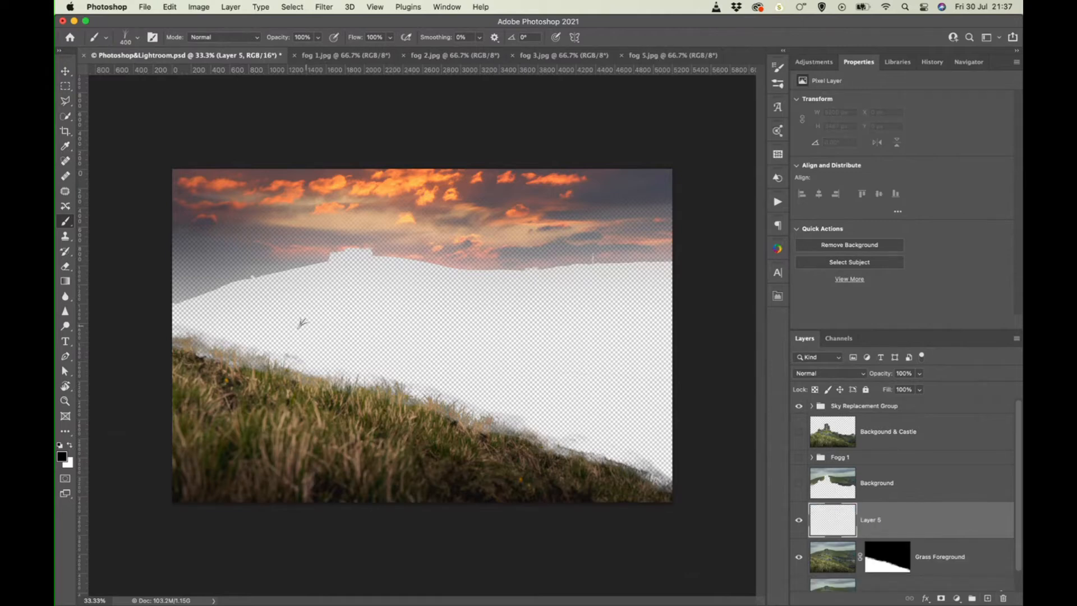
Step: Paint test grass strokes across the empty area above the hill and set the brush to 150 px and 50% opacity
{"action": "mouse_move", "coordinate": [303, 325]}
{"action": "left_mouse_down"}
{"action": "mouse_move", "coordinate": [425, 339]}
{"action": "mouse_move", "coordinate": [364, 335]}
{"action": "mouse_move", "coordinate": [414, 339]}
{"action": "left_mouse_up"}
{"action": "left_click_drag", "start_coordinate": [457, 342], "coordinate": [539, 349]}
{"action": "key", "text": "["}
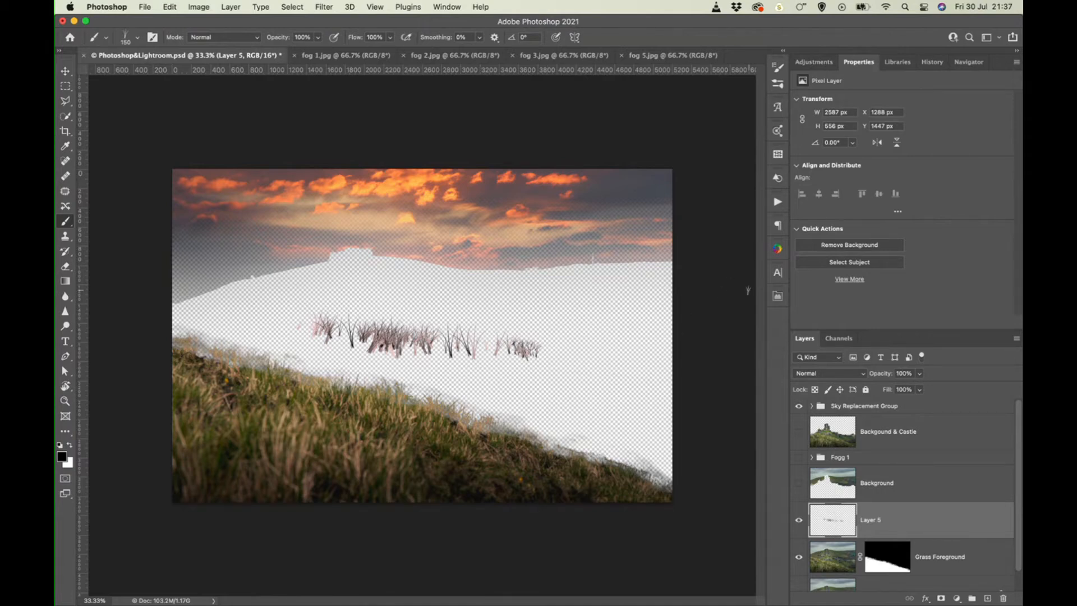
{"action": "key", "text": "5"}
Step: Check the Grass brush's angle jitter under Shape Dynamics and rotate the brush tip to -28°
{"action": "key", "text": "F5"}
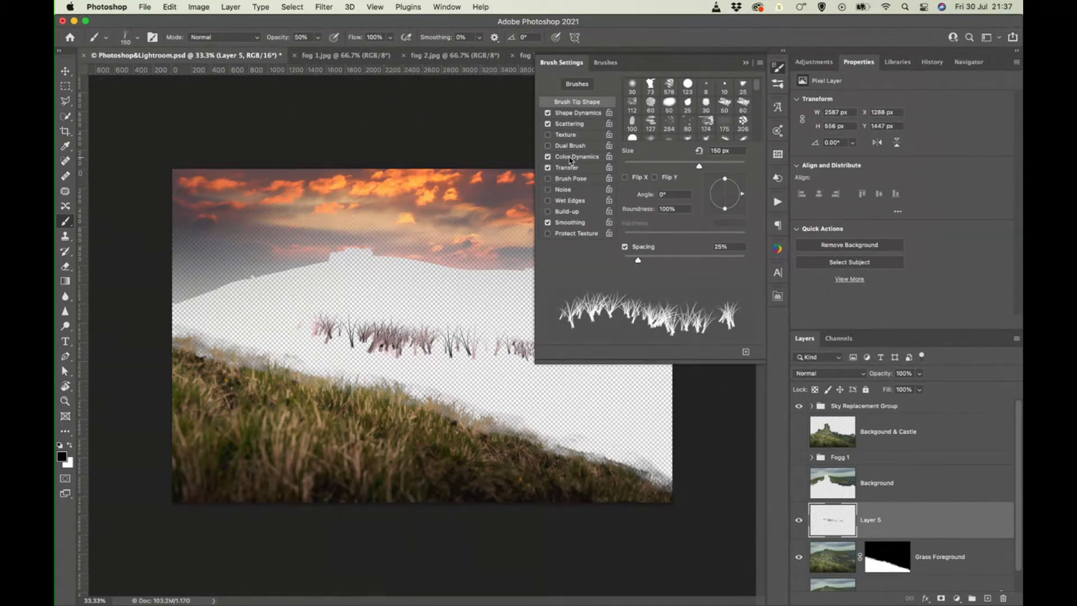
{"action": "left_click", "coordinate": [574, 115]}
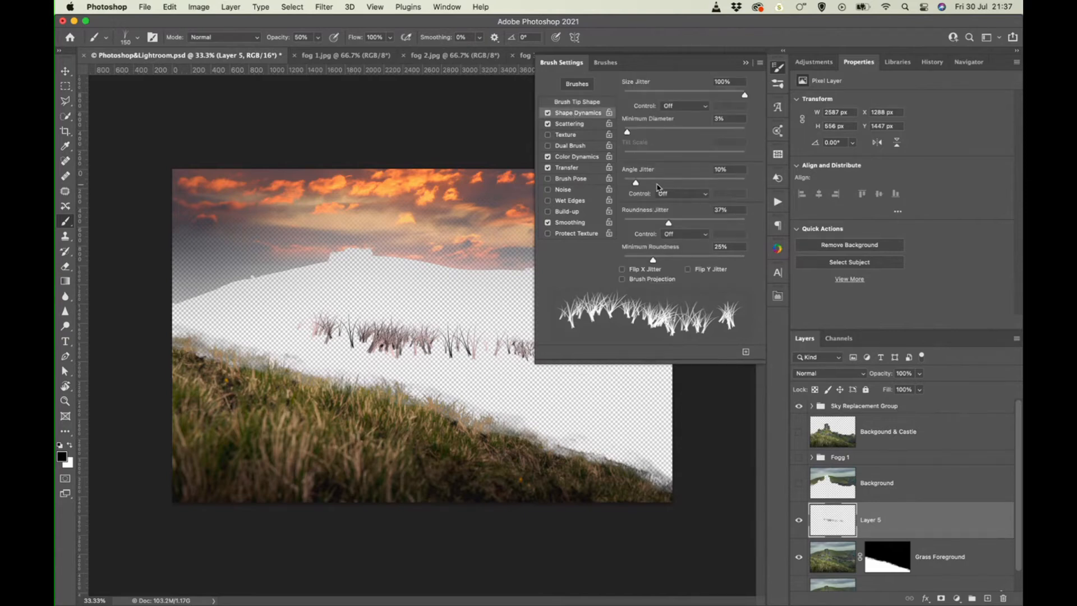
{"action": "mouse_move", "coordinate": [636, 183]}
{"action": "left_mouse_down"}
{"action": "mouse_move", "coordinate": [645, 185]}
{"action": "mouse_move", "coordinate": [636, 185]}
{"action": "left_mouse_up"}
{"action": "left_click", "coordinate": [746, 62]}
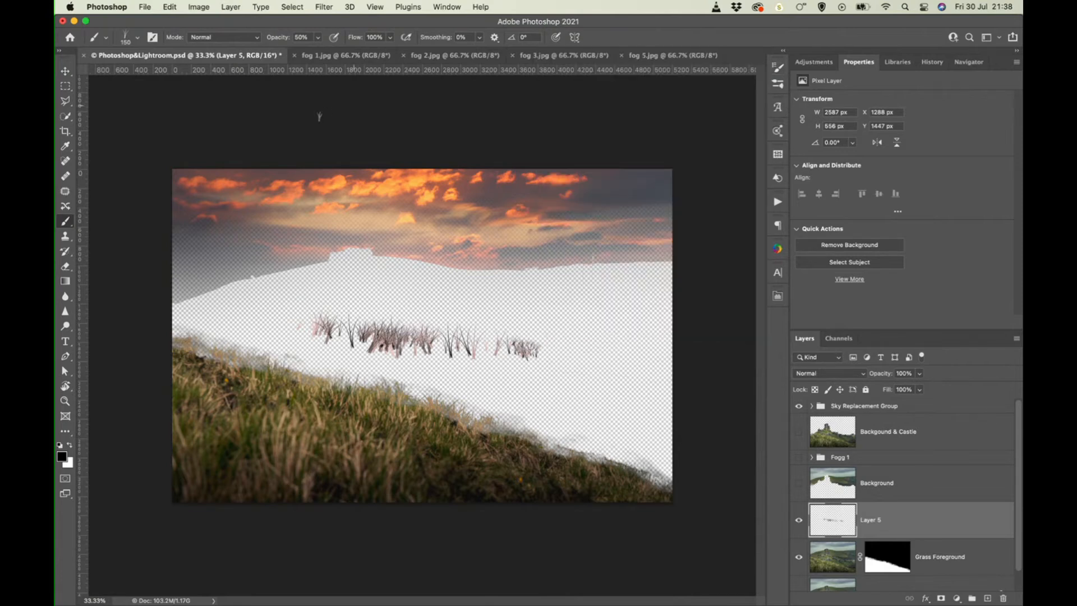
{"action": "left_click", "coordinate": [129, 42]}
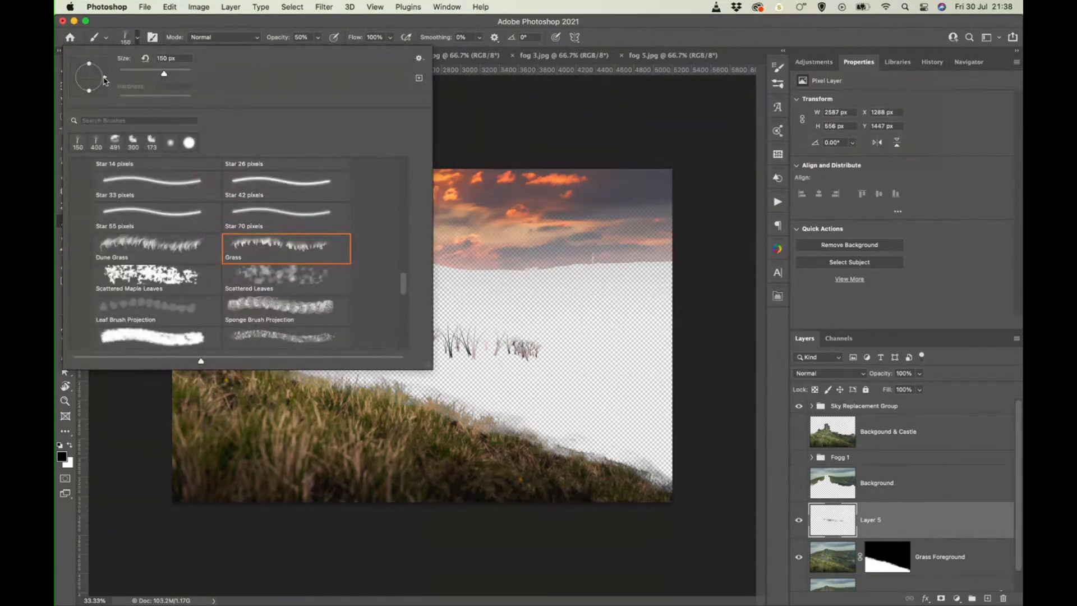
{"action": "left_click_drag", "start_coordinate": [104, 81], "coordinate": [104, 85]}
Step: Try short strokes with the rotated Grass brush and undo all test strokes on Layer 5
{"action": "left_click_drag", "start_coordinate": [516, 308], "coordinate": [532, 313]}
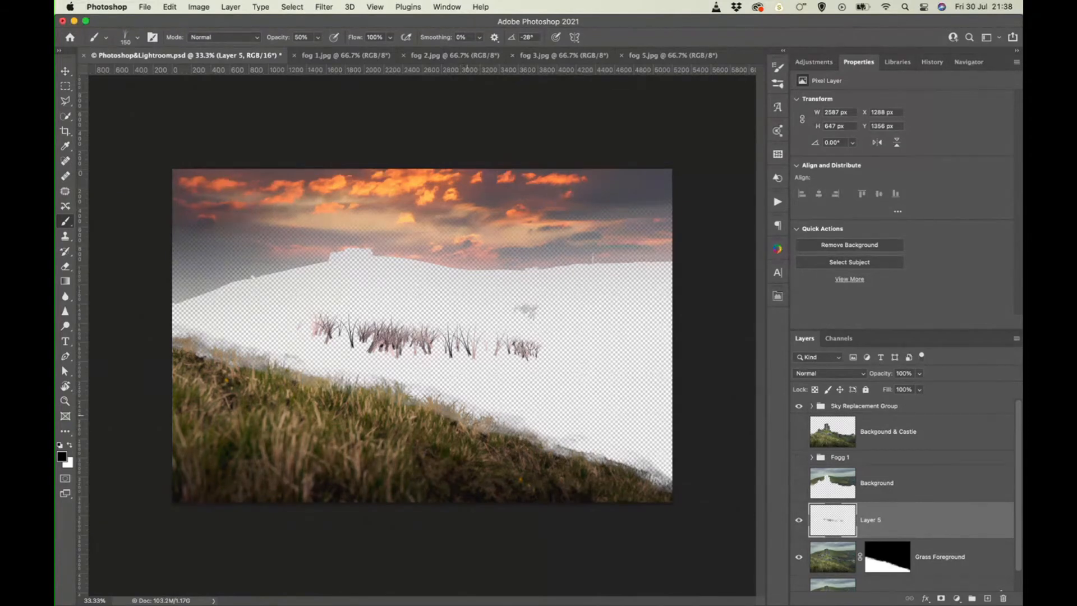
{"action": "left_click_drag", "start_coordinate": [466, 415], "coordinate": [500, 428]}
{"action": "key", "text": "super+z"}
{"action": "key", "text": "super+z"}
{"action": "key", "text": "super+z"}
{"action": "key", "text": "super+z"}
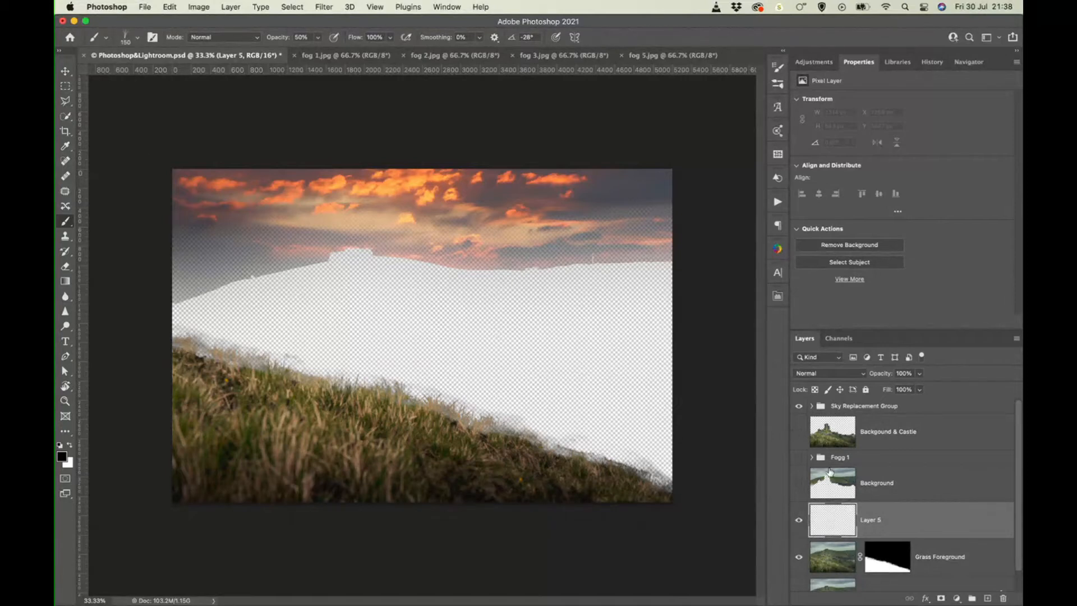
{"action": "scroll", "coordinate": [922, 540], "scroll_direction": "down", "scroll_amount": 1}
{"action": "mouse_move", "coordinate": [915, 506]}
{"action": "left_mouse_down"}
{"action": "mouse_move", "coordinate": [913, 539]}
{"action": "mouse_move", "coordinate": [911, 510]}
{"action": "left_mouse_up"}
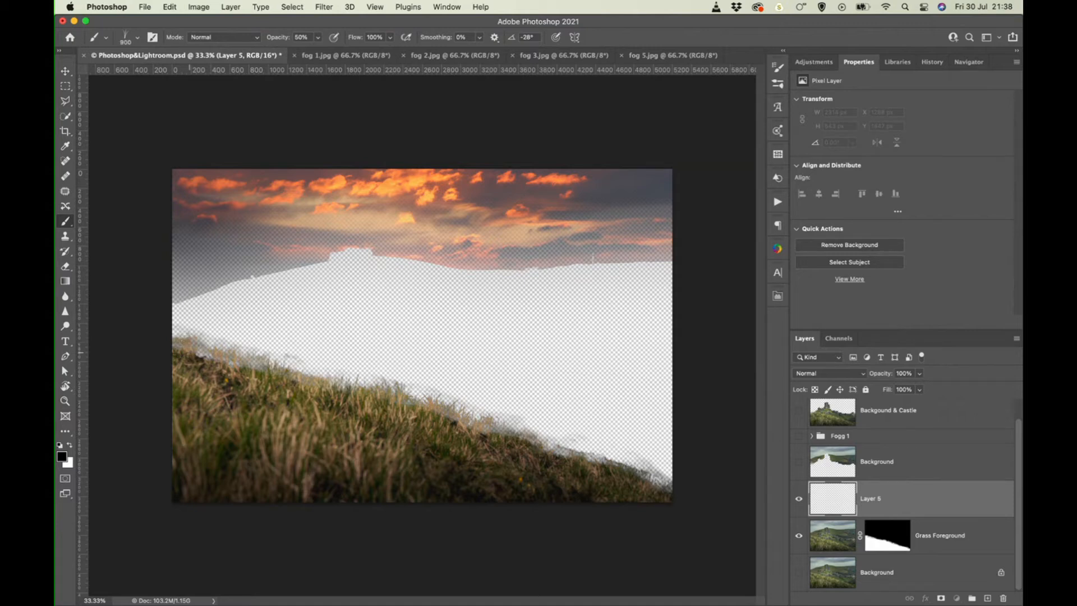
Step: Stamp large grass blades at the hill's left end with a 2100 px brush, using a colour sampled from the grass
{"action": "key", "text": "bracketright"}
{"action": "key", "text": "bracketright"}
{"action": "key", "text": "bracketright"}
{"action": "key", "text": "bracketright"}
{"action": "left_click", "coordinate": [275, 371], "text": "alt"}
{"action": "left_click", "coordinate": [194, 346]}
{"action": "left_click", "coordinate": [196, 349]}
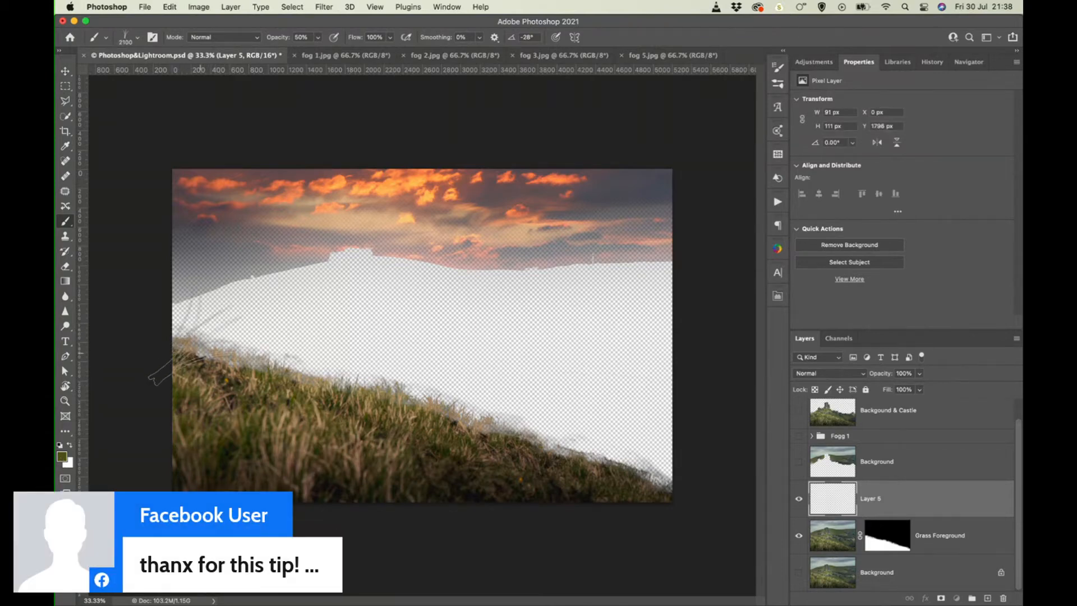
{"action": "left_click", "coordinate": [201, 353]}
Step: Paint small grass blades along the left end of the hill's edge with the brush at 400 px and 100% opacity
{"action": "key", "text": "bracketleft"}
{"action": "key", "text": "bracketleft"}
{"action": "key", "text": "bracketleft"}
{"action": "key", "text": "bracketleft"}
{"action": "key", "text": "bracketleft"}
{"action": "key", "text": "bracketleft"}
{"action": "key", "text": "bracketleft"}
{"action": "key", "text": "bracketleft"}
{"action": "key", "text": "bracketleft"}
{"action": "key", "text": "bracketleft"}
{"action": "key", "text": "bracketleft"}
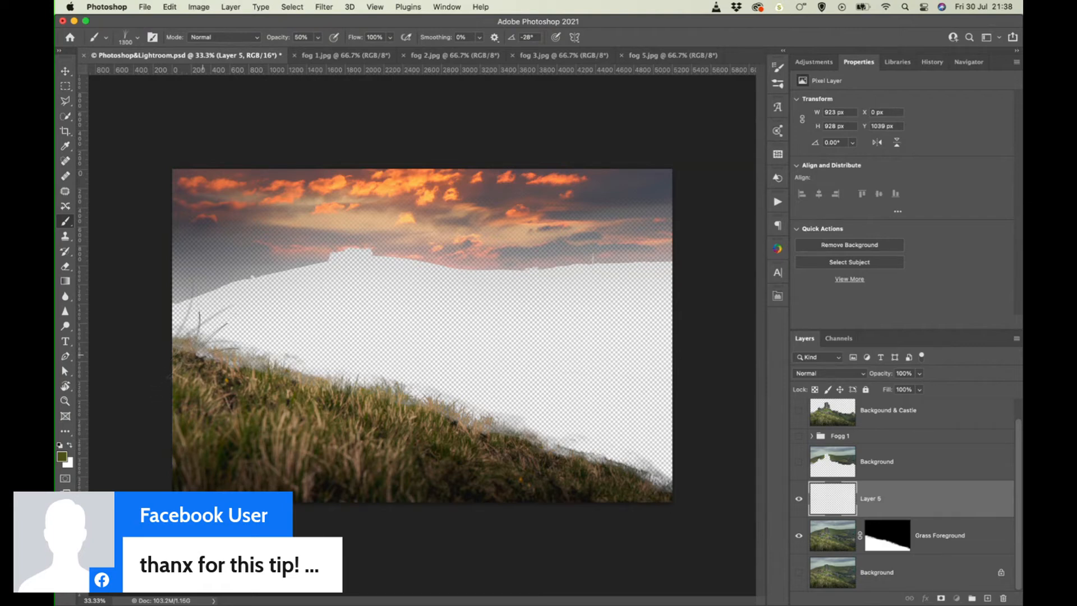
{"action": "key", "text": "bracketleft"}
{"action": "key", "text": "bracketleft"}
{"action": "key", "text": "bracketleft"}
{"action": "key", "text": "bracketleft"}
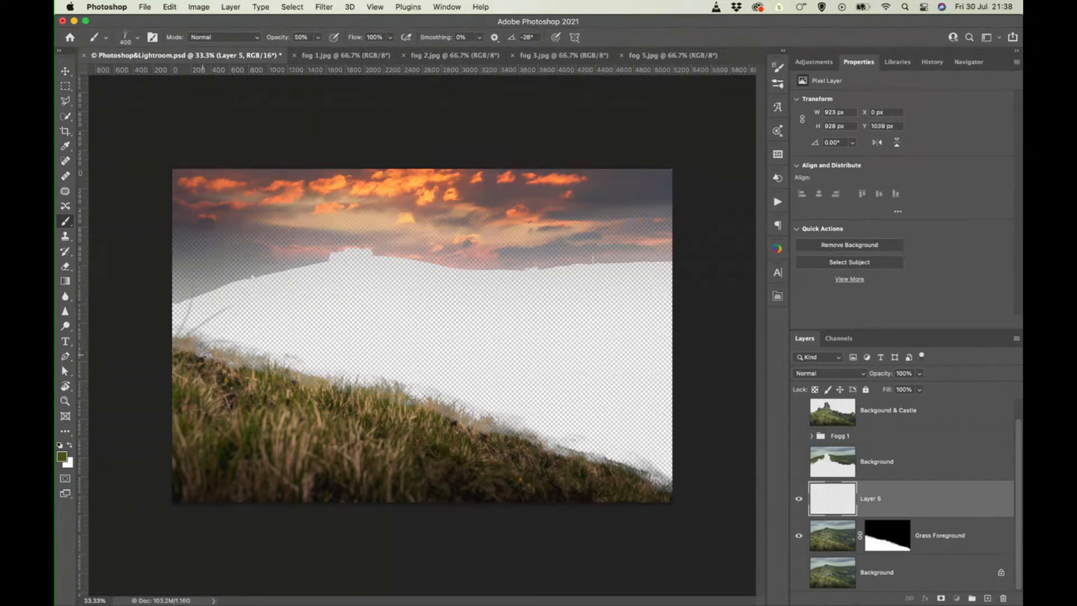
{"action": "left_click", "coordinate": [317, 37]}
{"action": "left_click_drag", "start_coordinate": [315, 51], "coordinate": [398, 50]}
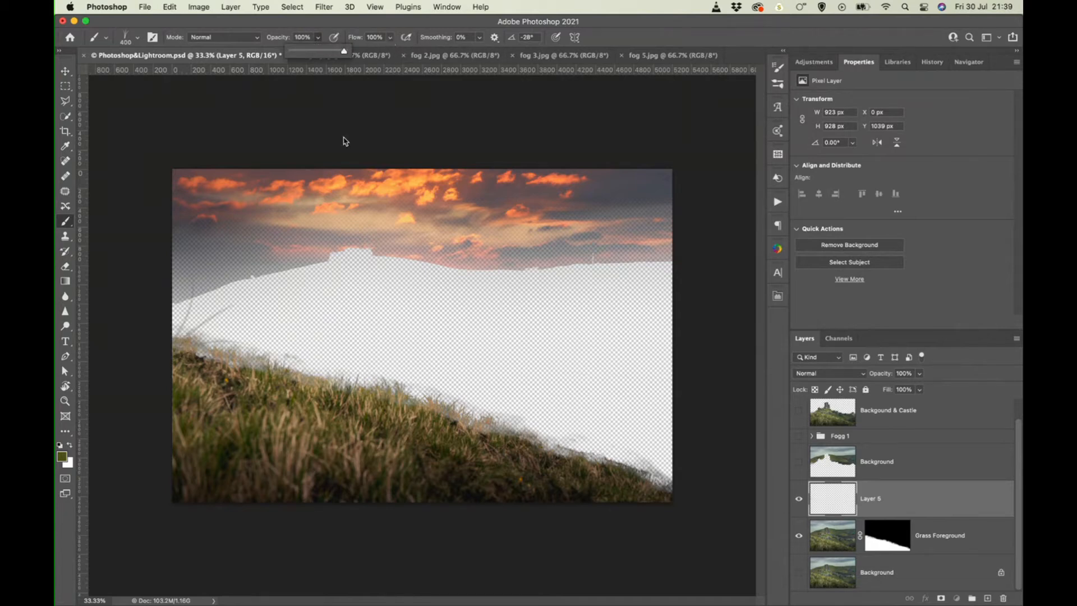
{"action": "left_click", "coordinate": [175, 351]}
{"action": "left_click_drag", "start_coordinate": [201, 357], "coordinate": [208, 359]}
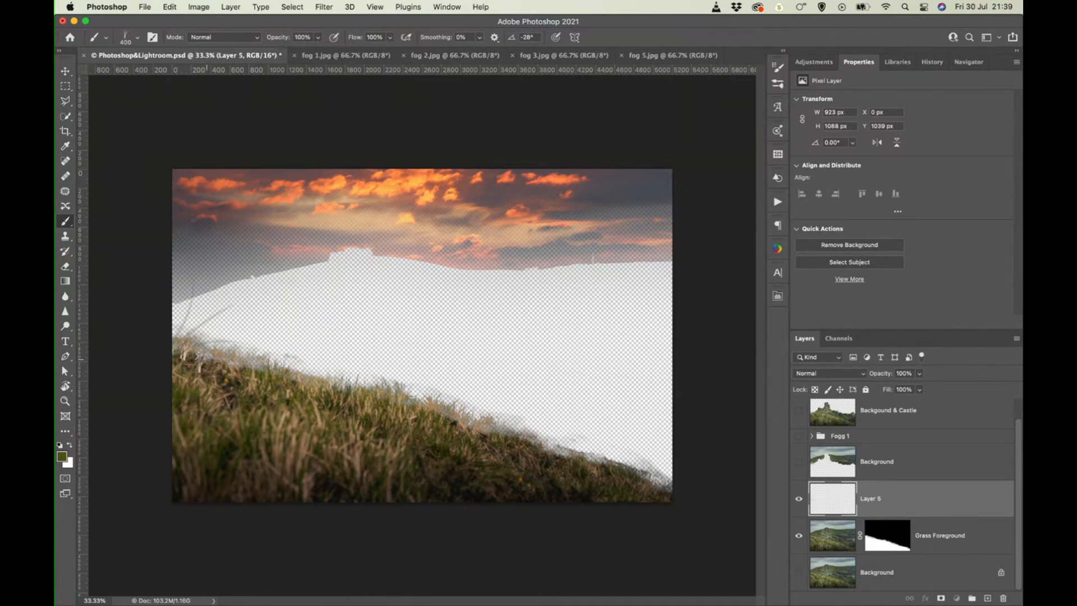
Step: Set the background colour to the brown tone 534f2f sampled from the hillside grass
{"action": "left_click", "coordinate": [69, 465]}
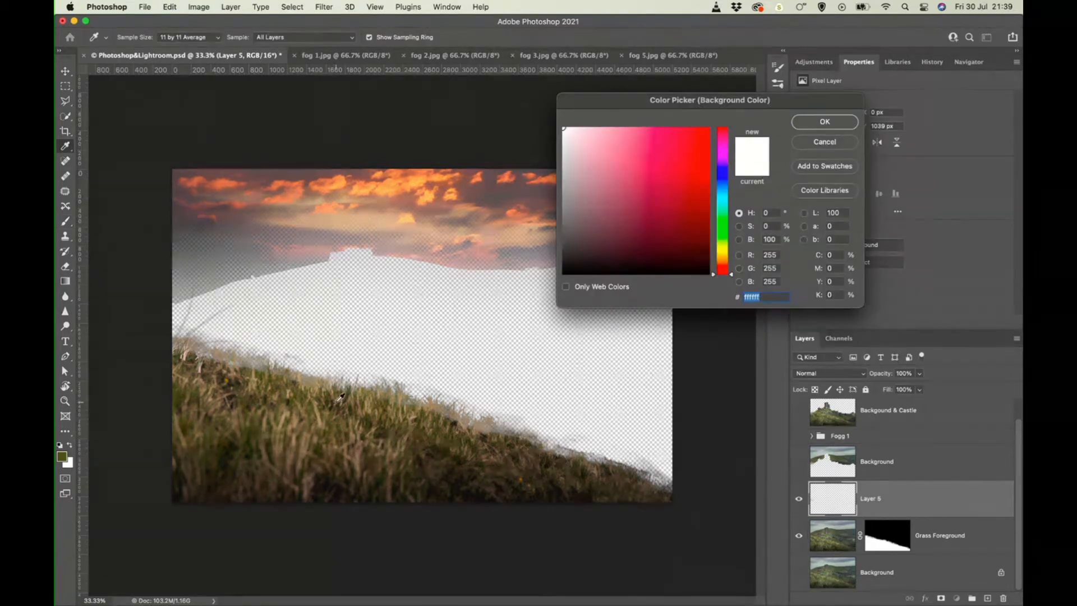
{"action": "left_click", "coordinate": [336, 393]}
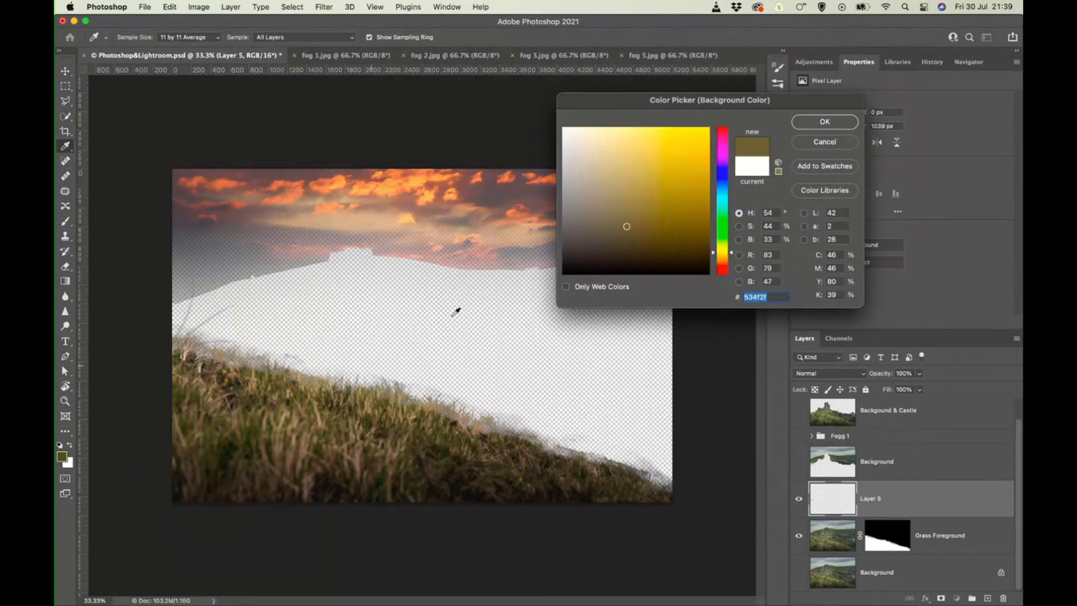
Step: Set the background colour to #534f2f and paint grass with the Grass brush along the left end of the slope on Layer 5
{"action": "left_click", "coordinate": [831, 141]}
{"action": "key", "text": "b"}
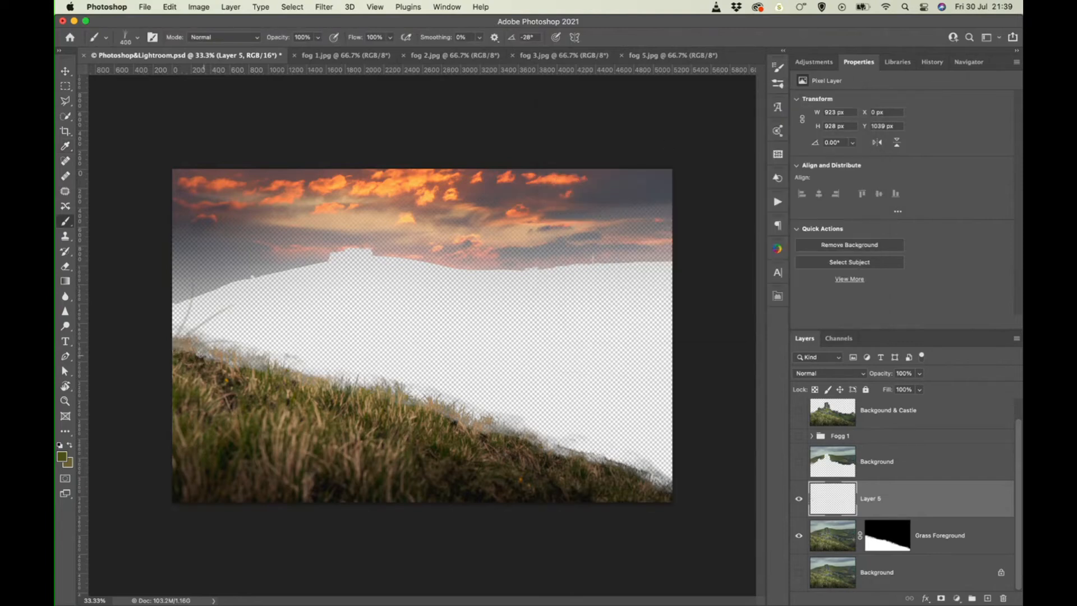
{"action": "key", "text": "super+z"}
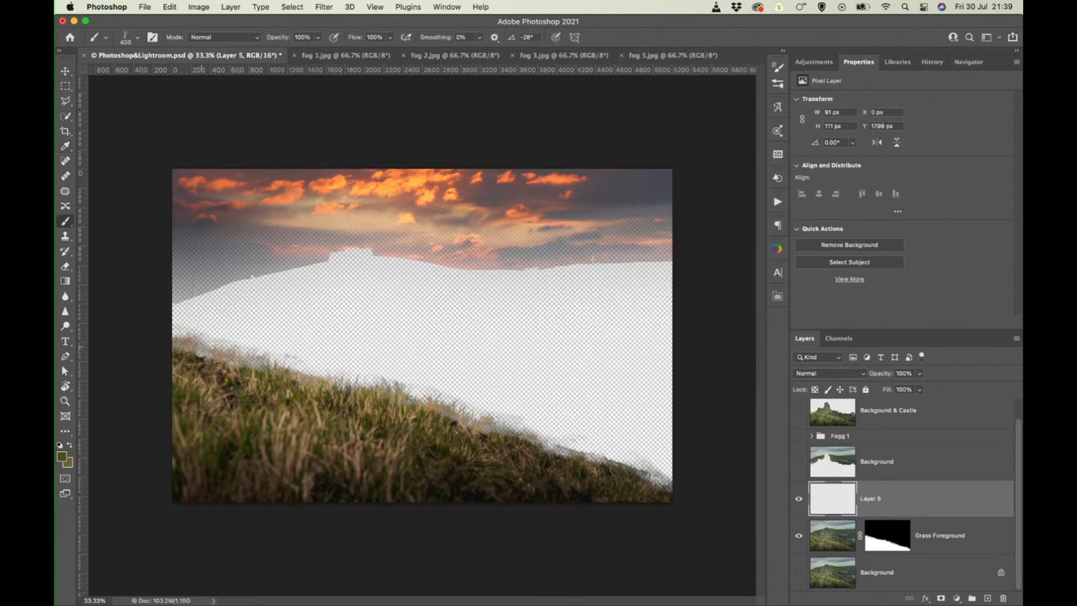
{"action": "mouse_move", "coordinate": [176, 350]}
{"action": "left_mouse_down"}
{"action": "mouse_move", "coordinate": [308, 386]}
{"action": "mouse_move", "coordinate": [172, 350]}
{"action": "left_mouse_up"}
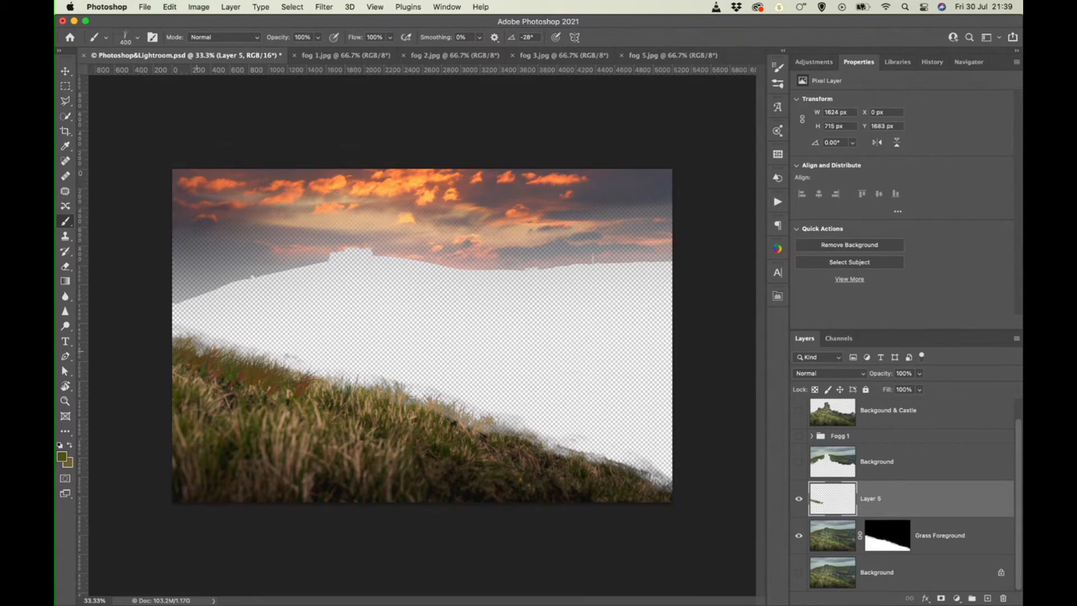
Step: Switch to the Dune Grass brush and paint more grass along the left part of the slope's edge
{"action": "left_click", "coordinate": [128, 39]}
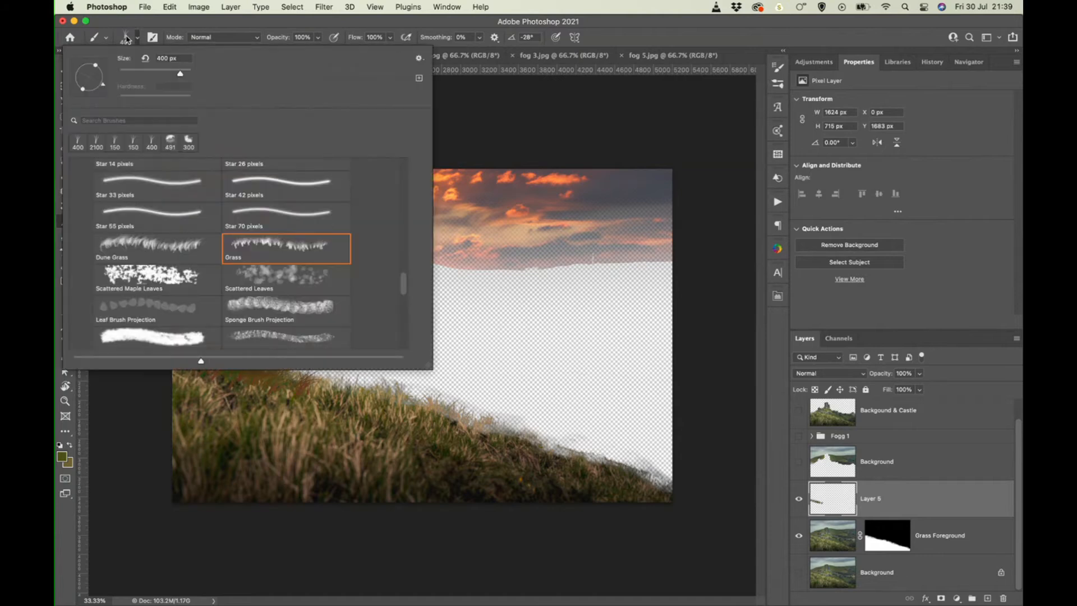
{"action": "left_click", "coordinate": [147, 243]}
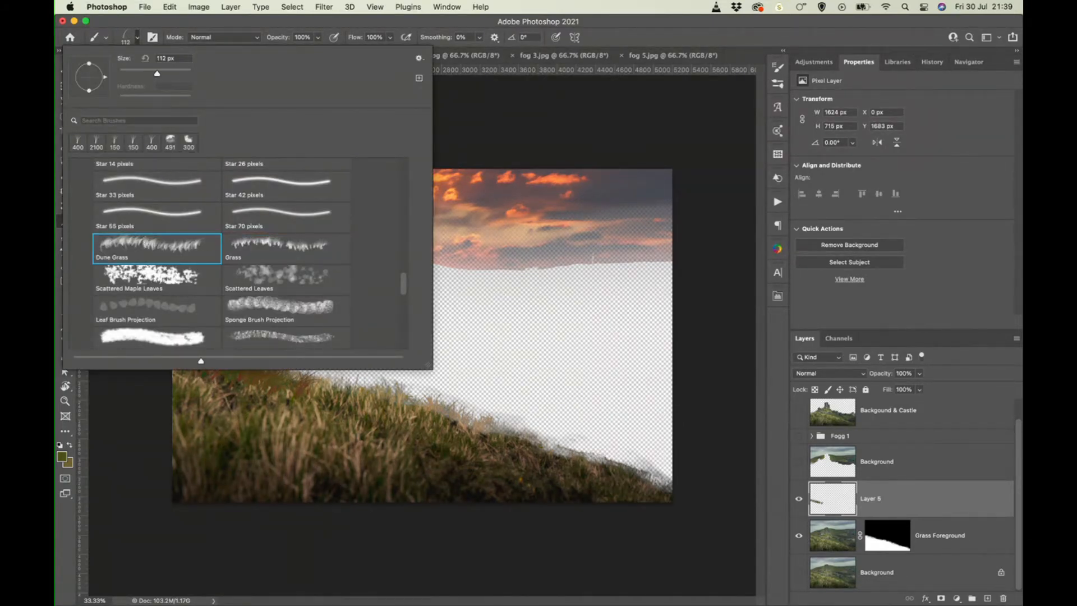
{"action": "left_click", "coordinate": [492, 357]}
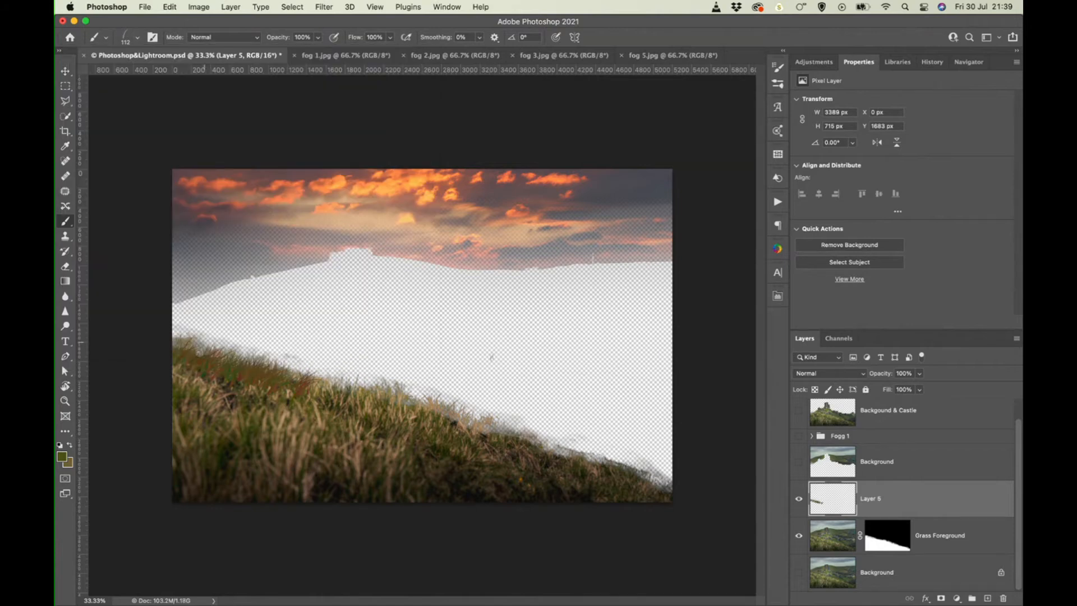
{"action": "left_click_drag", "start_coordinate": [189, 338], "coordinate": [193, 344]}
{"action": "left_click", "coordinate": [61, 455]}
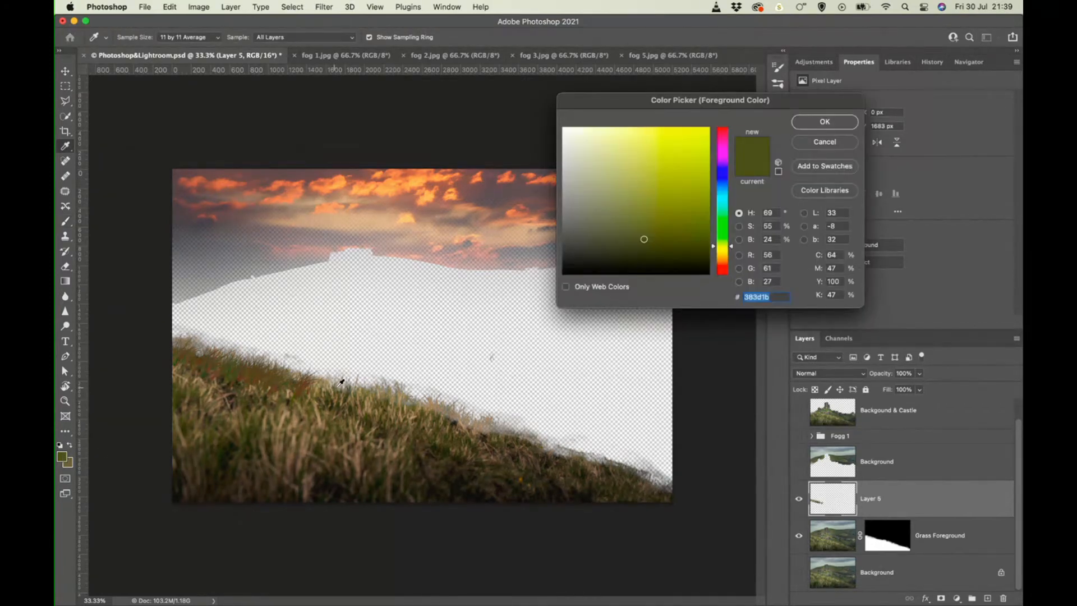
{"action": "left_click", "coordinate": [324, 393]}
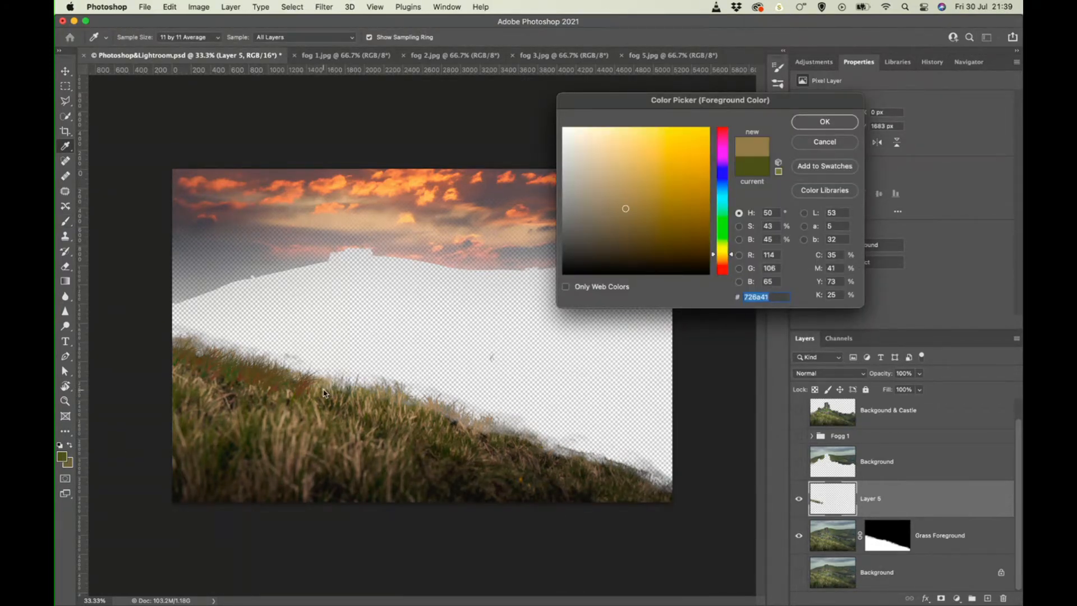
{"action": "left_click", "coordinate": [275, 409]}
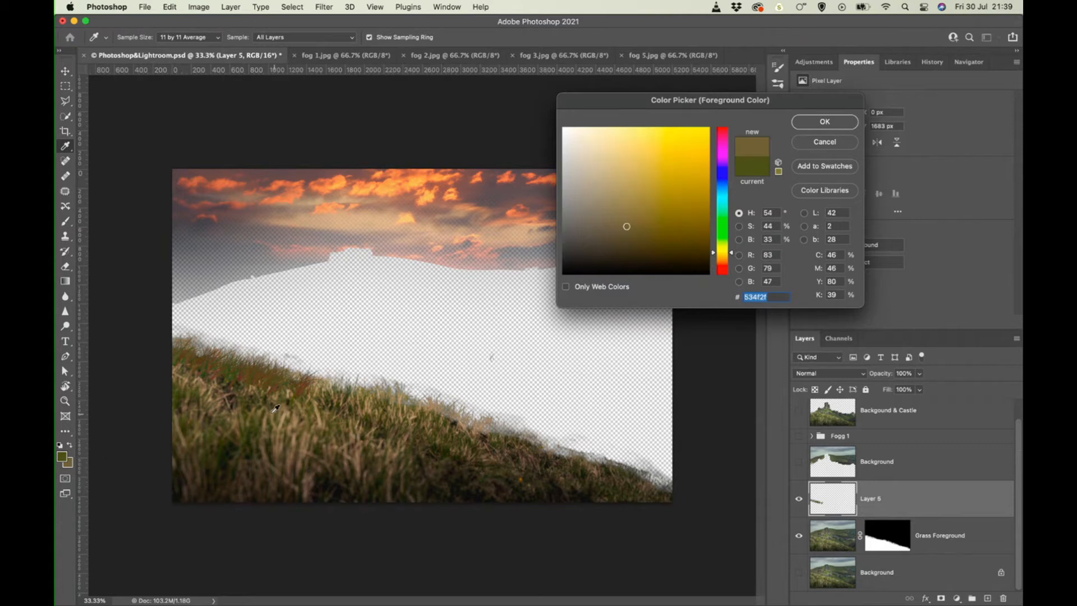
{"action": "left_click", "coordinate": [62, 456]}
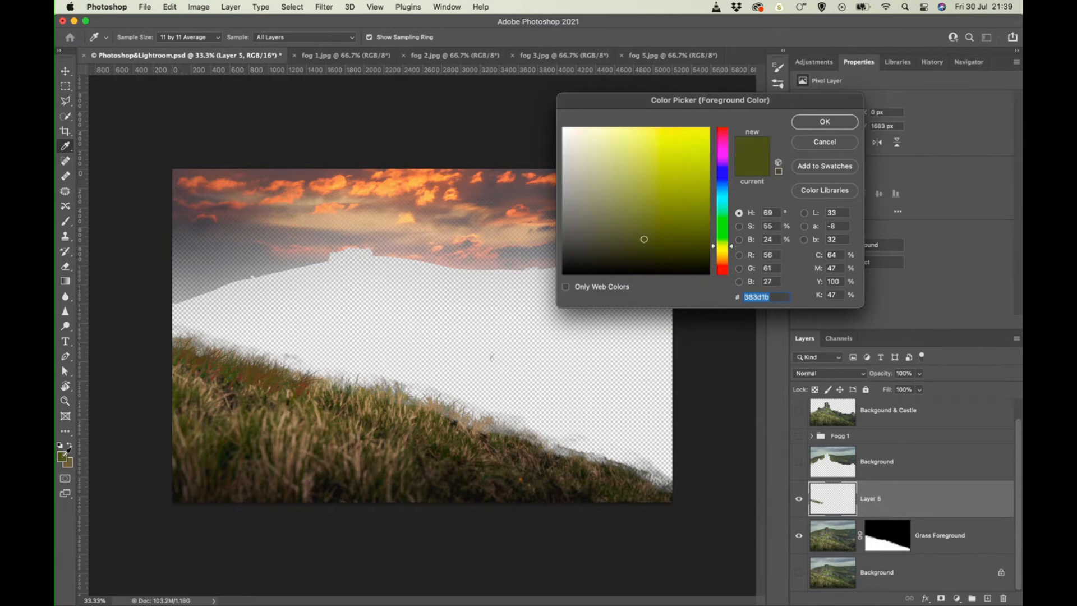
{"action": "left_click", "coordinate": [833, 127]}
{"action": "key", "text": "b"}
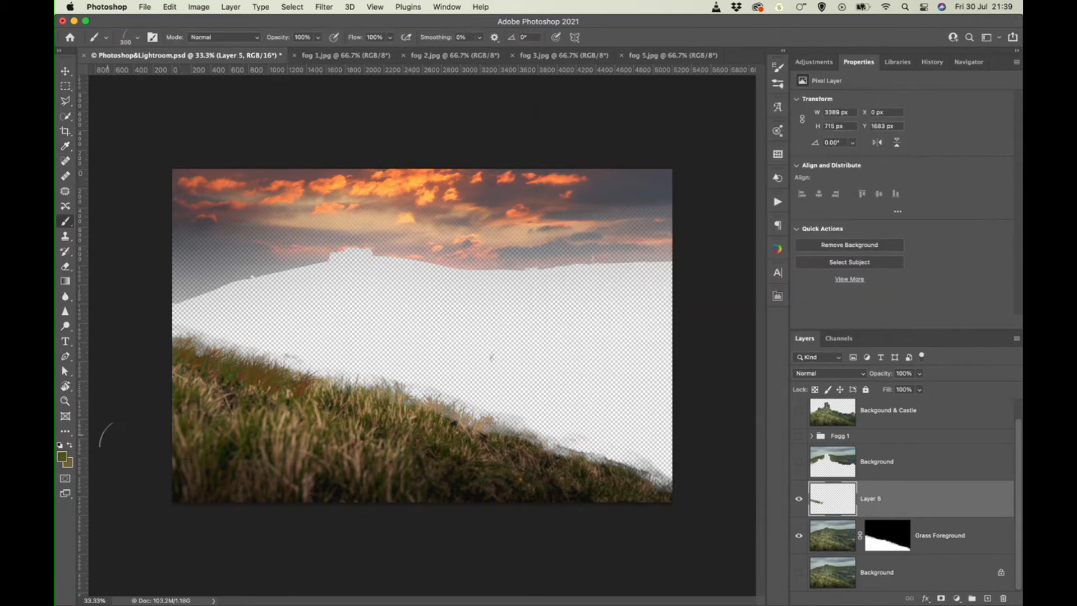
Step: Sample colours from the grass, setting the foreground to #7e7449 and the background to #36371e
{"action": "left_click", "coordinate": [62, 456]}
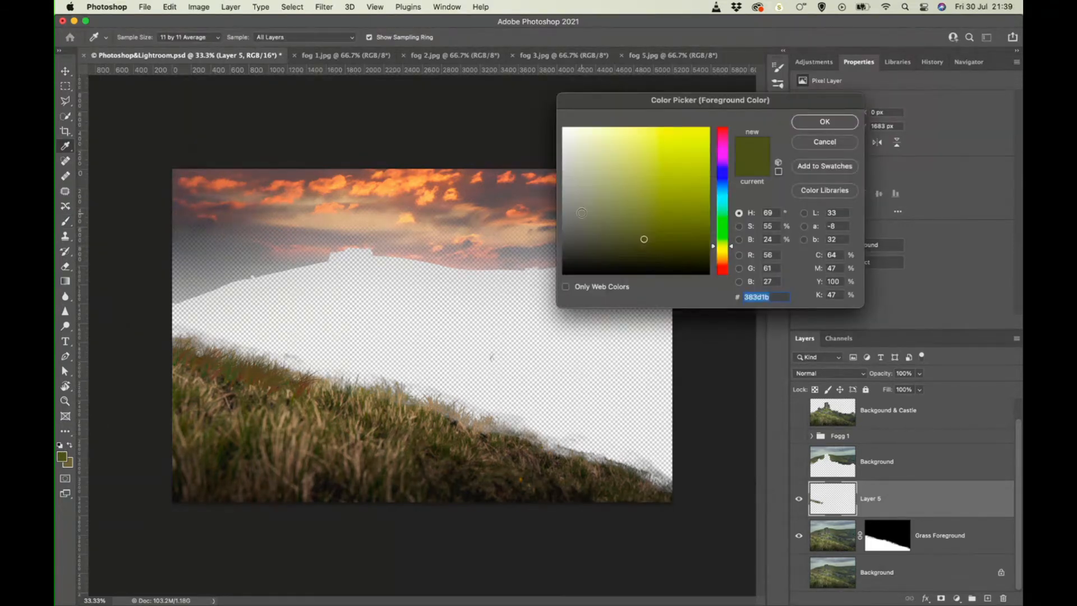
{"action": "left_click", "coordinate": [317, 391]}
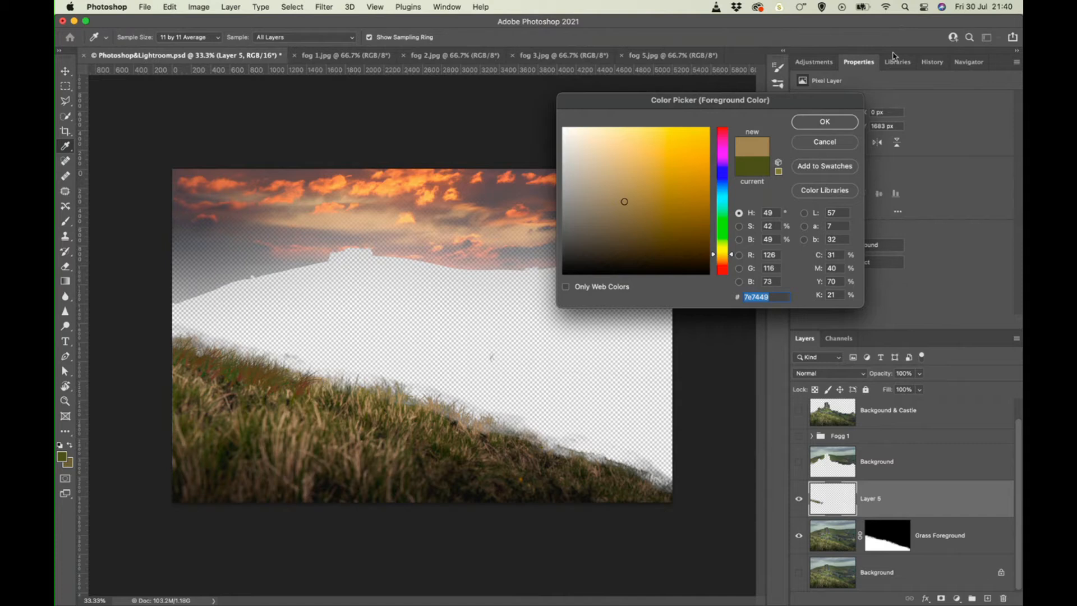
{"action": "left_click", "coordinate": [843, 123]}
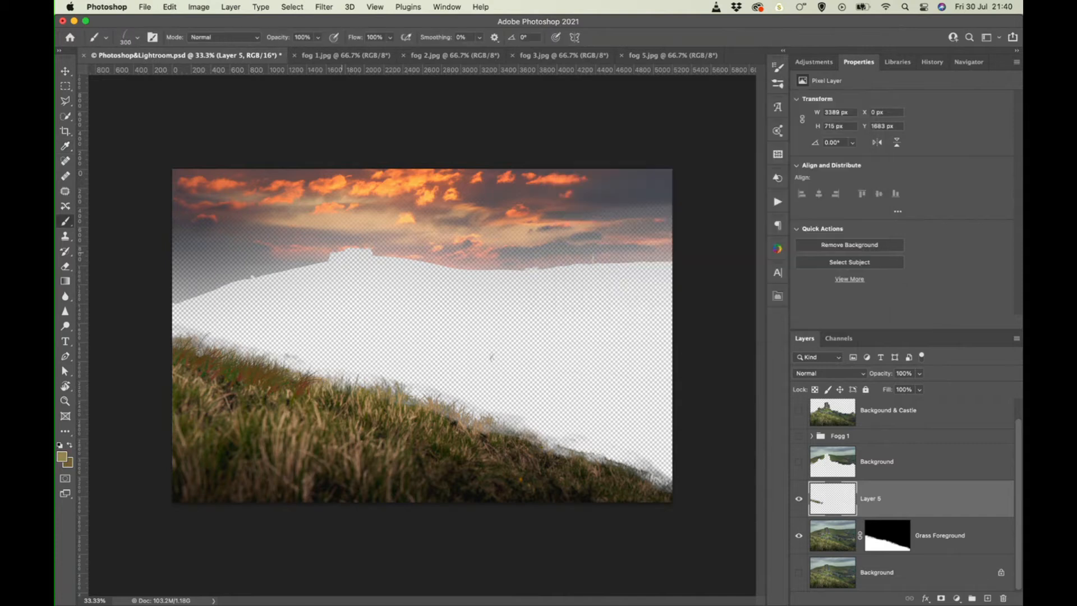
{"action": "left_click", "coordinate": [69, 466]}
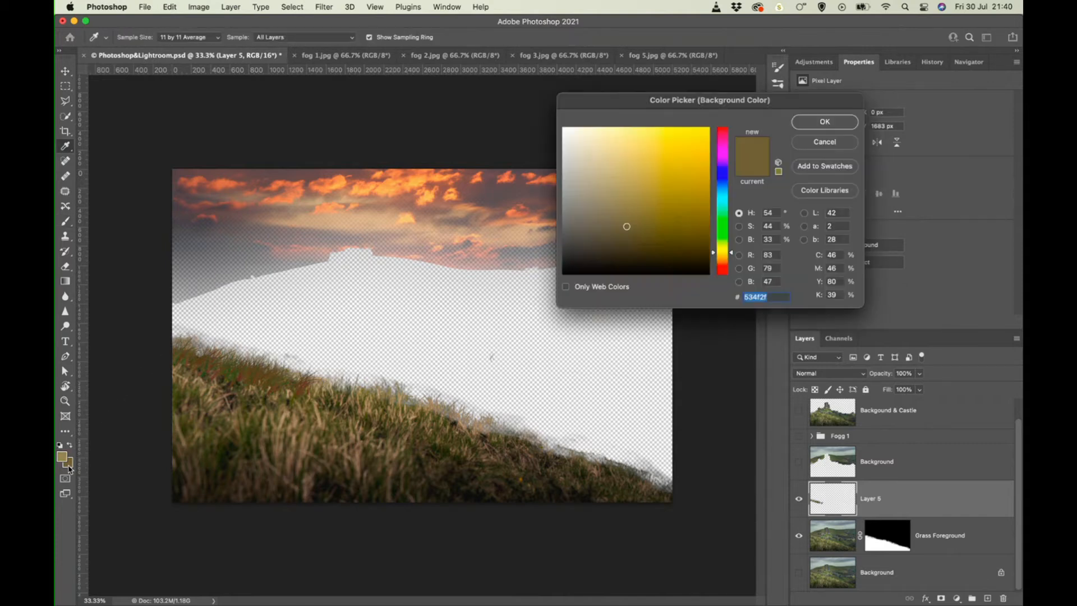
{"action": "left_click", "coordinate": [200, 392]}
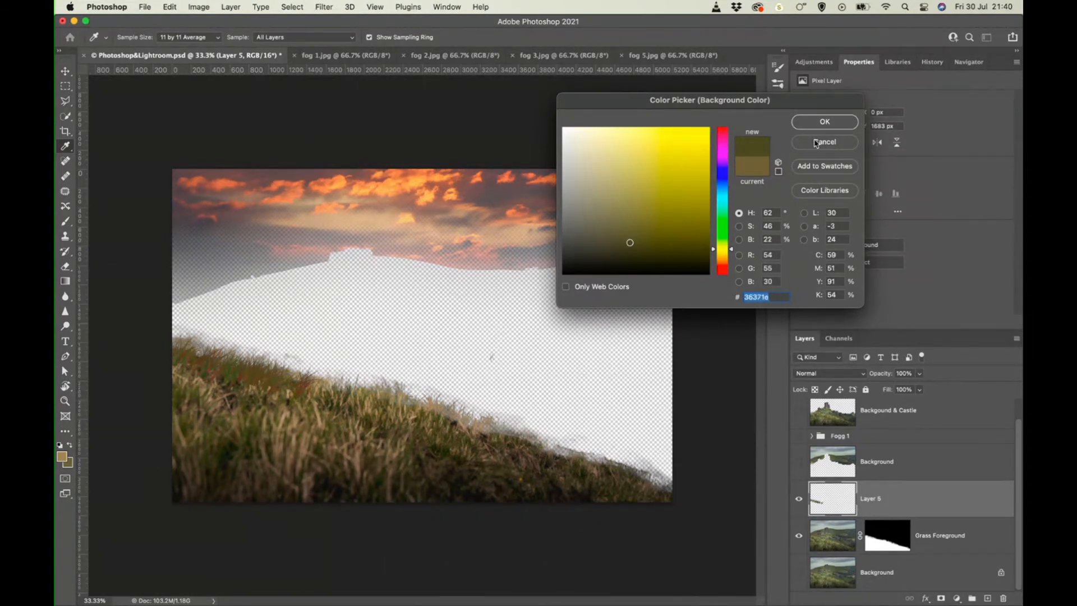
{"action": "left_click", "coordinate": [843, 122]}
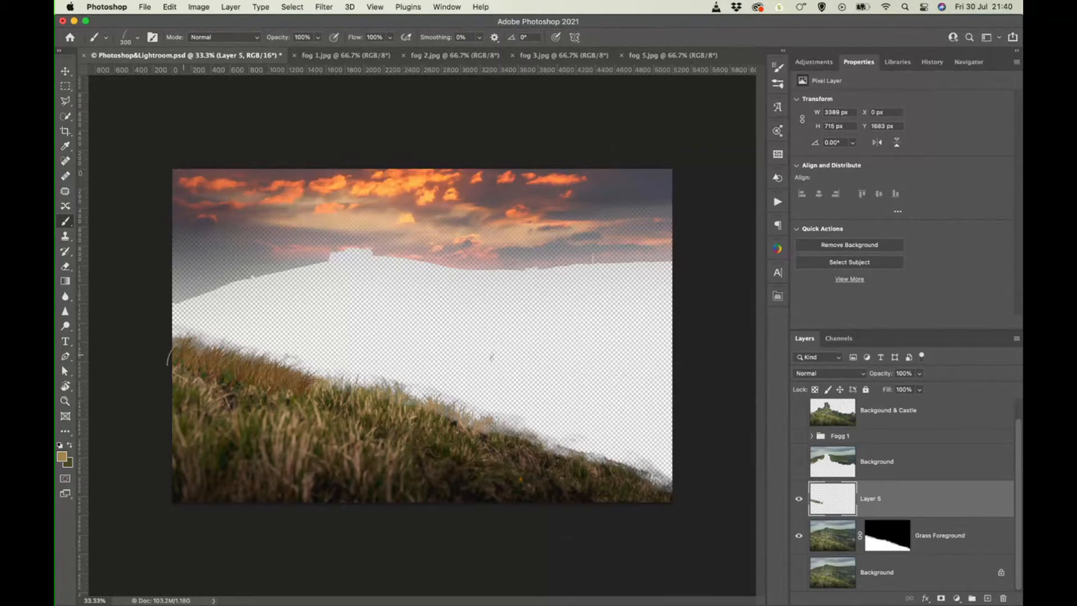
Step: Paint lighter Dune Grass strokes at 300 px over the left slope and compare the result with Layer 5 hidden and shown
{"action": "left_click_drag", "start_coordinate": [183, 355], "coordinate": [232, 381]}
{"action": "left_click", "coordinate": [799, 499]}
{"action": "left_click", "coordinate": [799, 498]}
{"action": "left_click", "coordinate": [798, 499]}
{"action": "left_click", "coordinate": [798, 498]}
Step: Show the Background, Fogg 1 and castle layers temporarily to compare the full composite with and without Layer 5, then hide them again
{"action": "left_click", "coordinate": [799, 461]}
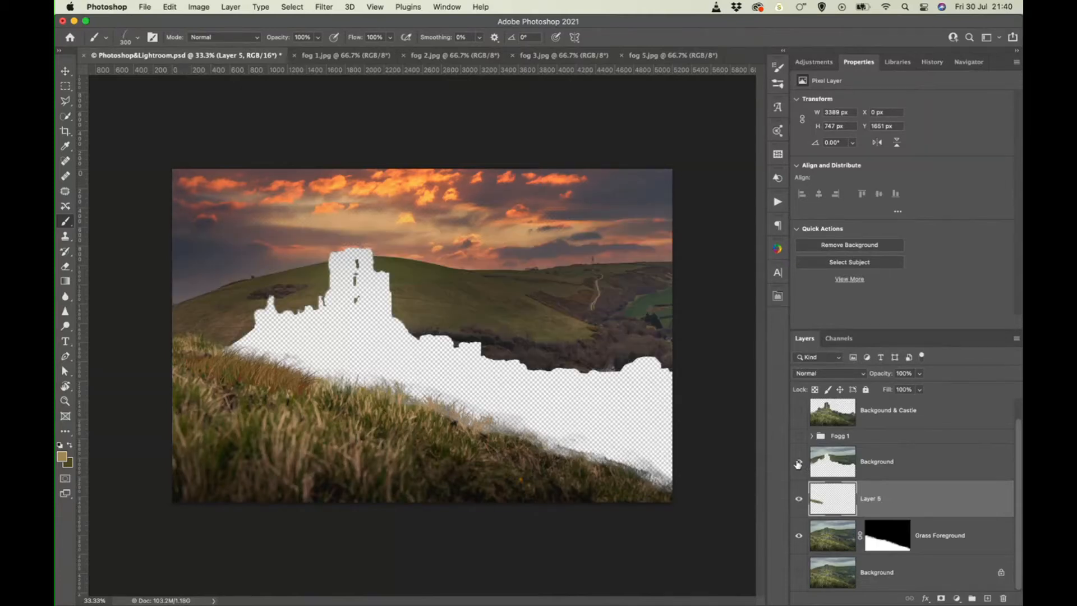
{"action": "left_click", "coordinate": [799, 436]}
{"action": "left_click", "coordinate": [799, 410]}
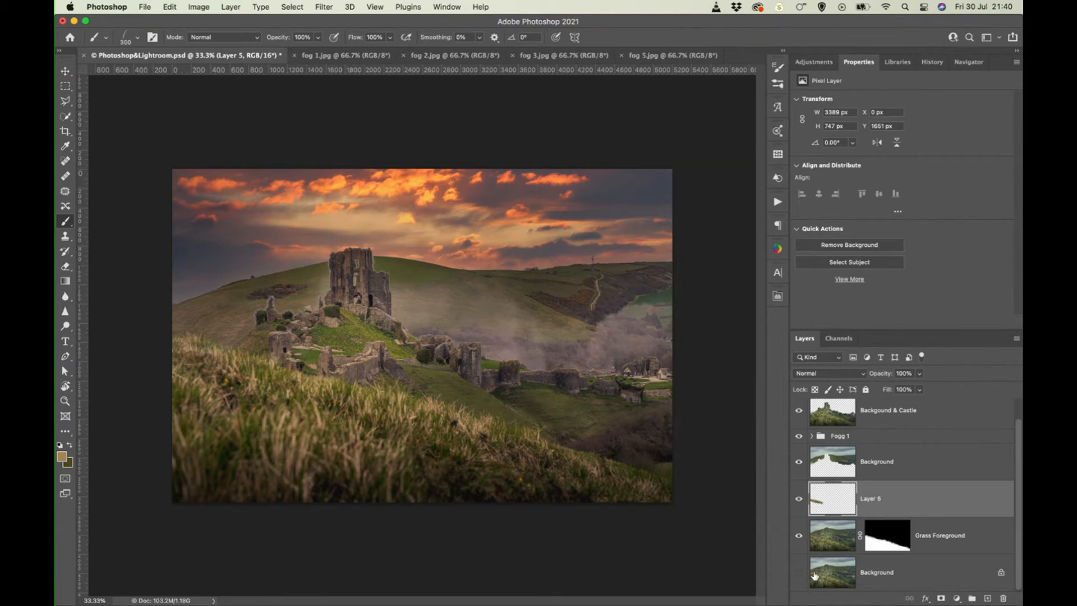
{"action": "left_click", "coordinate": [799, 500]}
{"action": "left_click", "coordinate": [798, 500]}
{"action": "left_click", "coordinate": [799, 500]}
{"action": "left_click", "coordinate": [799, 499]}
{"action": "left_click", "coordinate": [799, 462]}
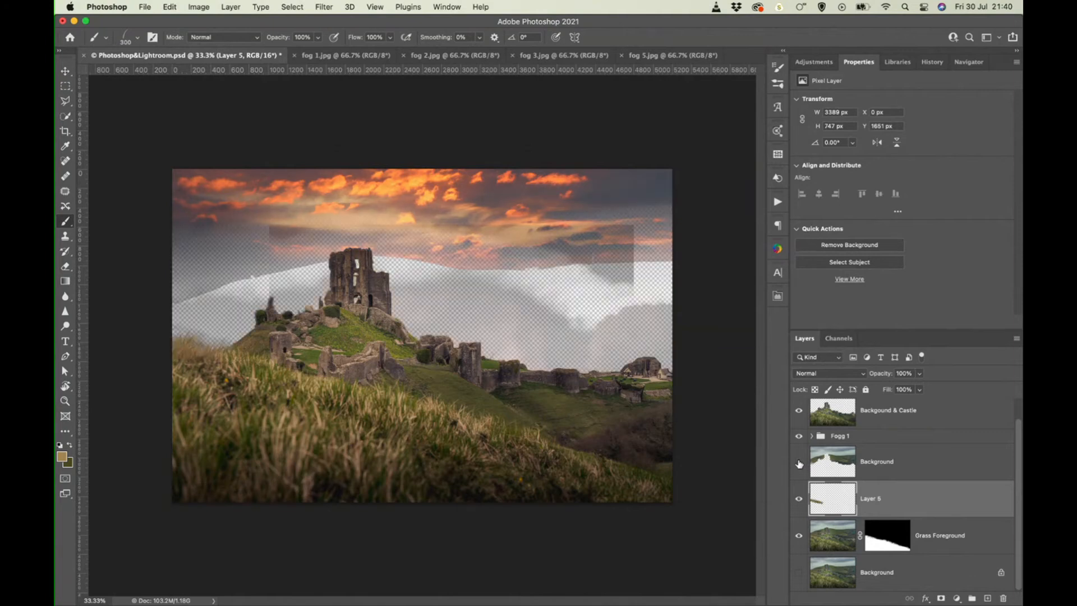
{"action": "left_click", "coordinate": [797, 413]}
{"action": "left_click", "coordinate": [798, 440]}
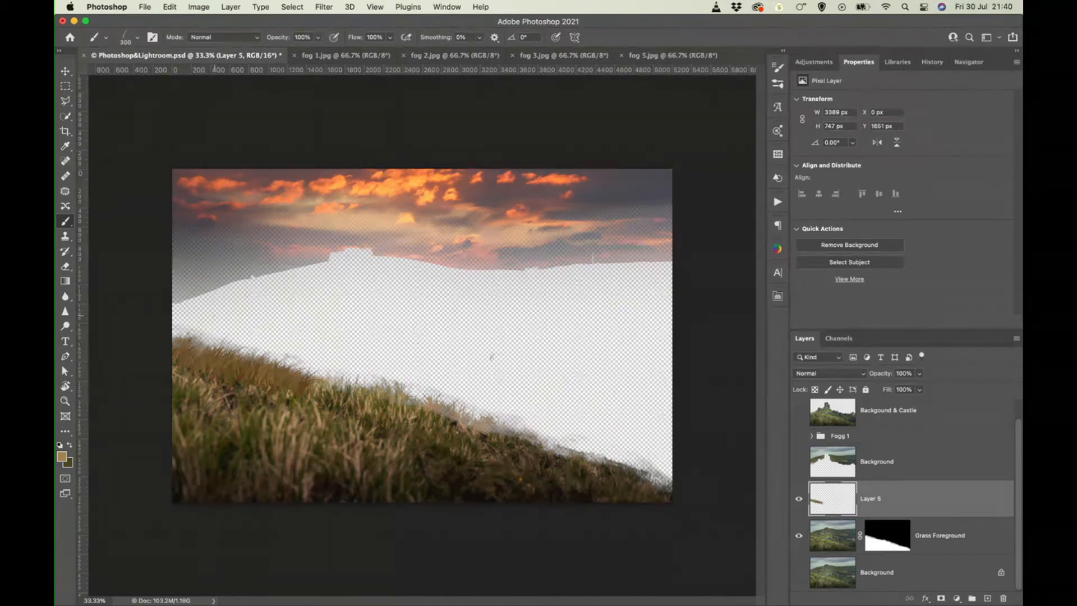
Step: Reduce the brush size to 250 px and paint taller grass at the far left end of the slope
{"action": "key", "text": "bracketleft"}
{"action": "mouse_move", "coordinate": [175, 336]}
{"action": "left_mouse_down"}
{"action": "mouse_move", "coordinate": [224, 345]}
{"action": "mouse_move", "coordinate": [211, 336]}
{"action": "left_mouse_up"}
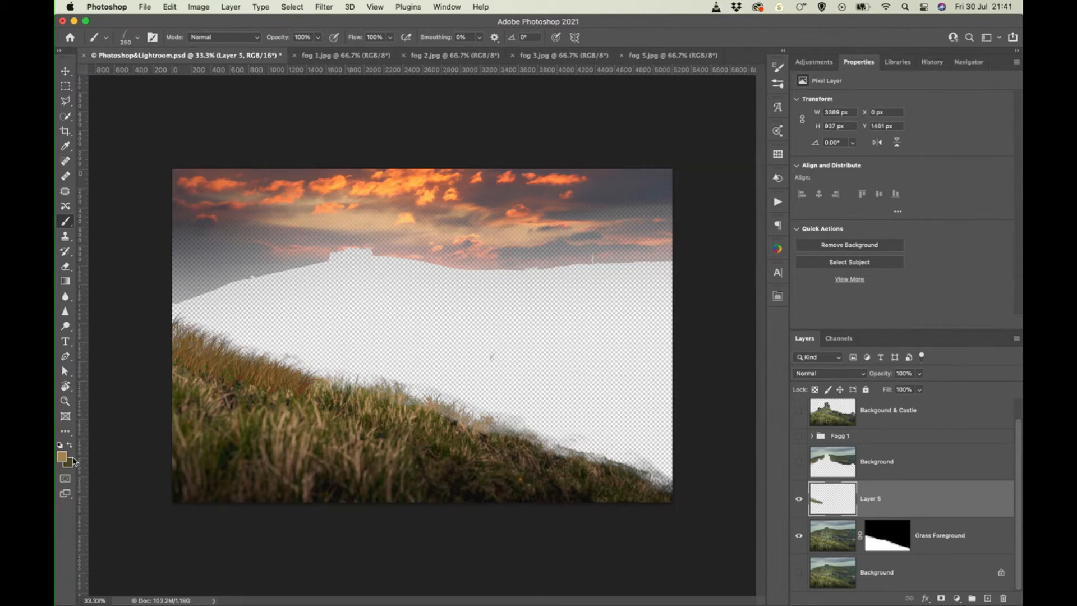
Step: Sample a dark foreground colour #10140b and a light brown background colour #7a704d from the grass
{"action": "left_click", "coordinate": [61, 456]}
{"action": "left_click", "coordinate": [235, 441]}
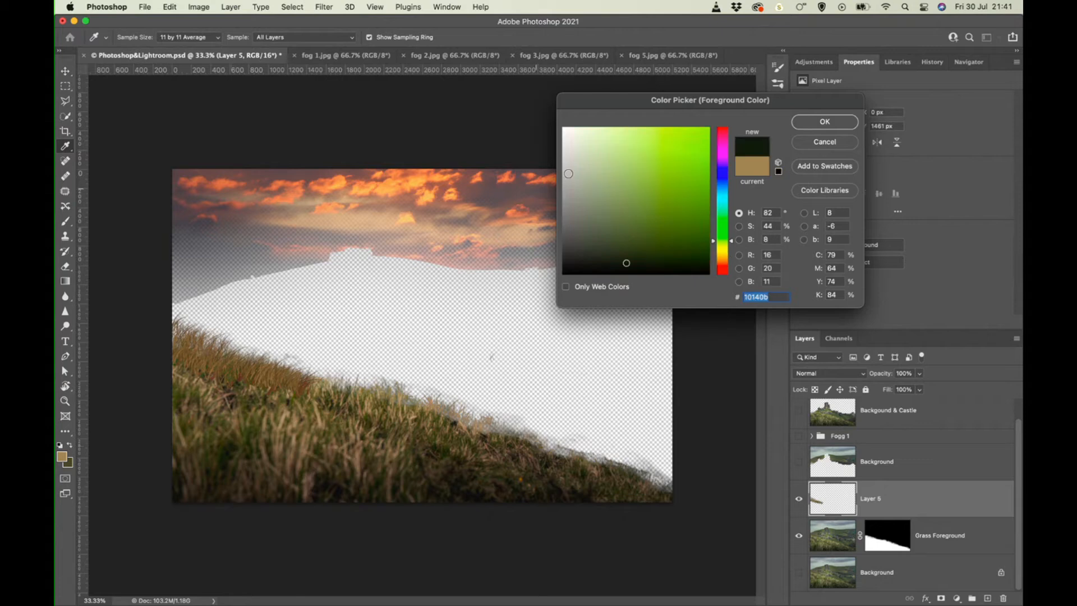
{"action": "left_click", "coordinate": [824, 122]}
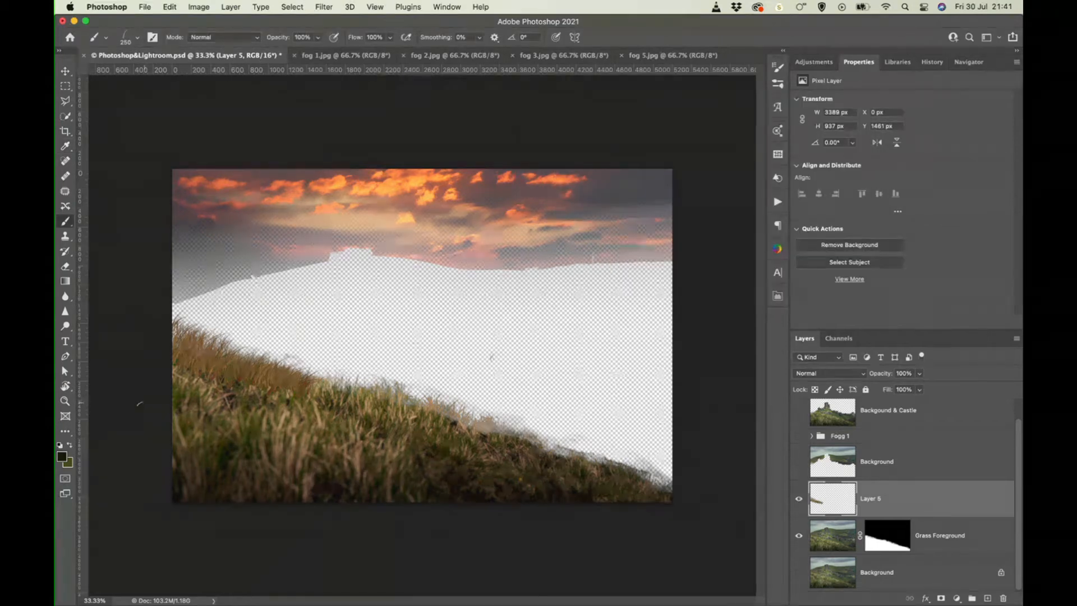
{"action": "left_click", "coordinate": [69, 464]}
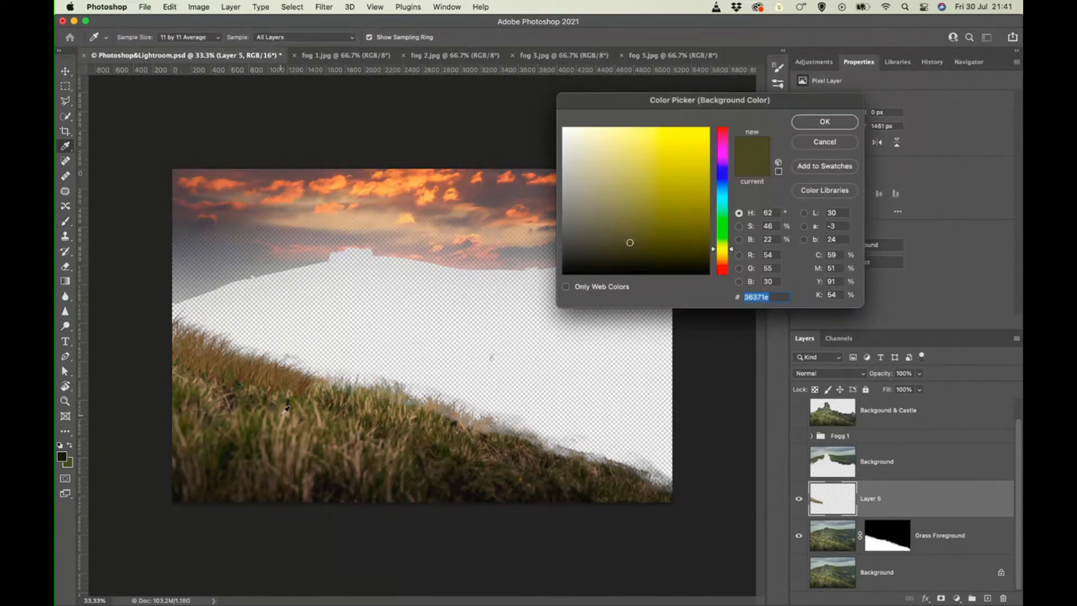
{"action": "left_click", "coordinate": [282, 421]}
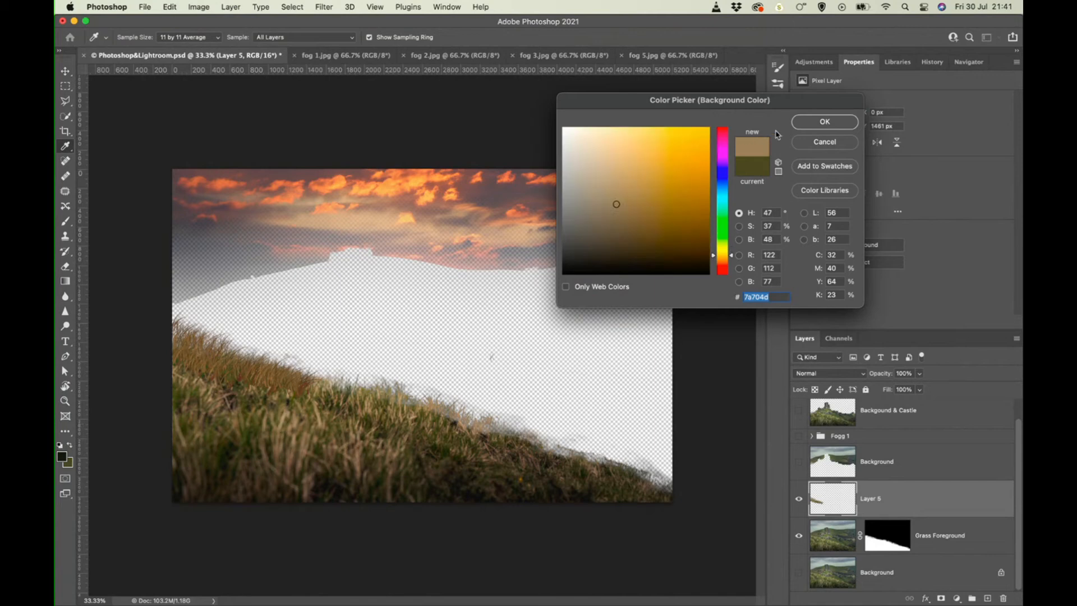
{"action": "left_click", "coordinate": [824, 121]}
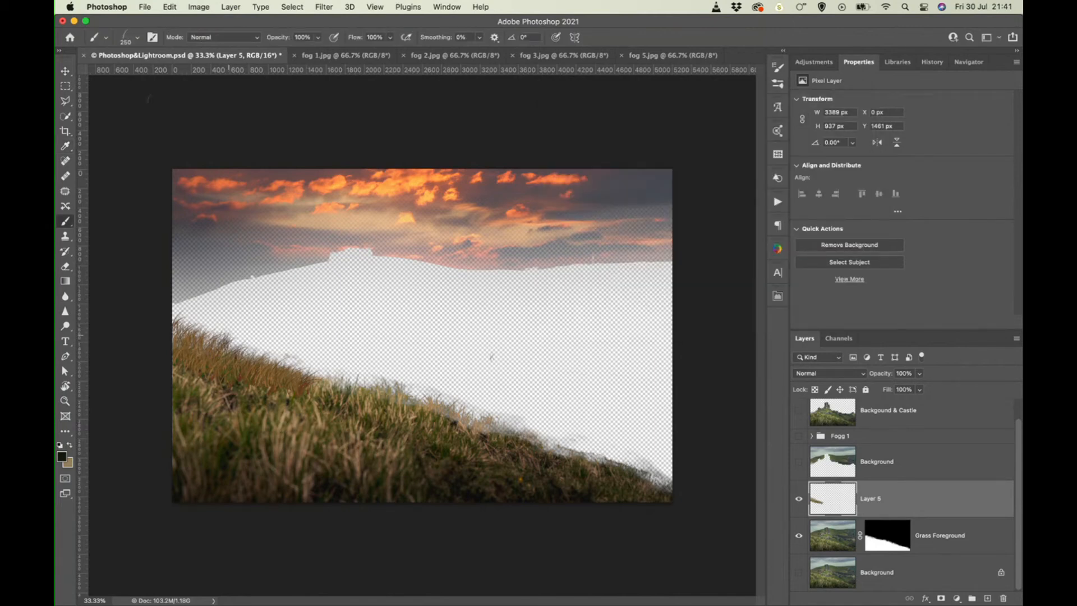
Step: Rotate the Dune Grass brush tip to 17° and paint darker blades along the left slope's upper edge
{"action": "left_click", "coordinate": [126, 38]}
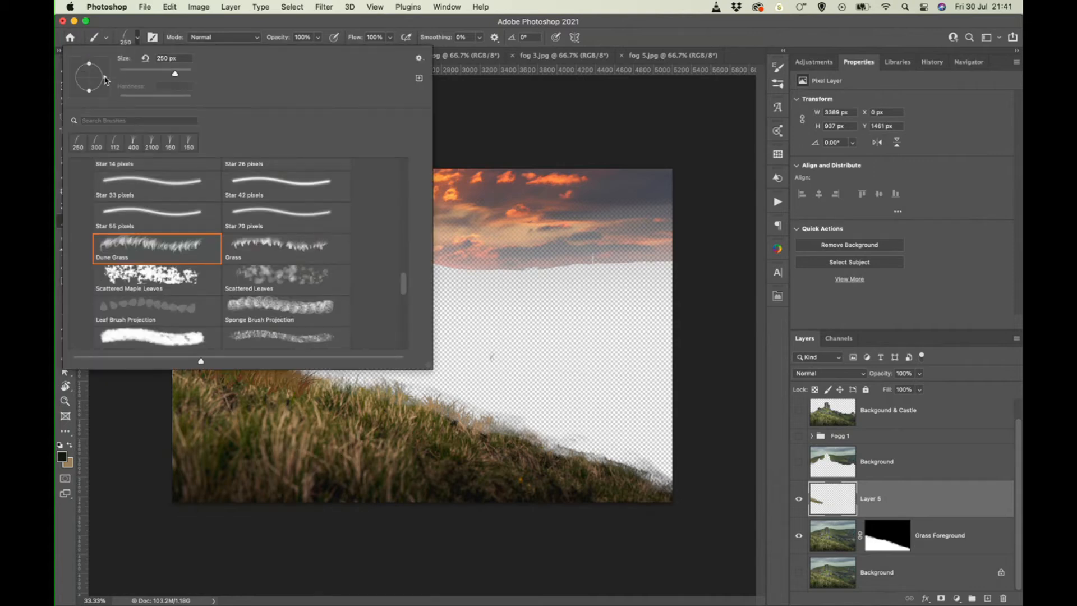
{"action": "left_click_drag", "start_coordinate": [105, 78], "coordinate": [105, 72]}
{"action": "left_click", "coordinate": [341, 385]}
{"action": "left_click_drag", "start_coordinate": [335, 385], "coordinate": [302, 364]}
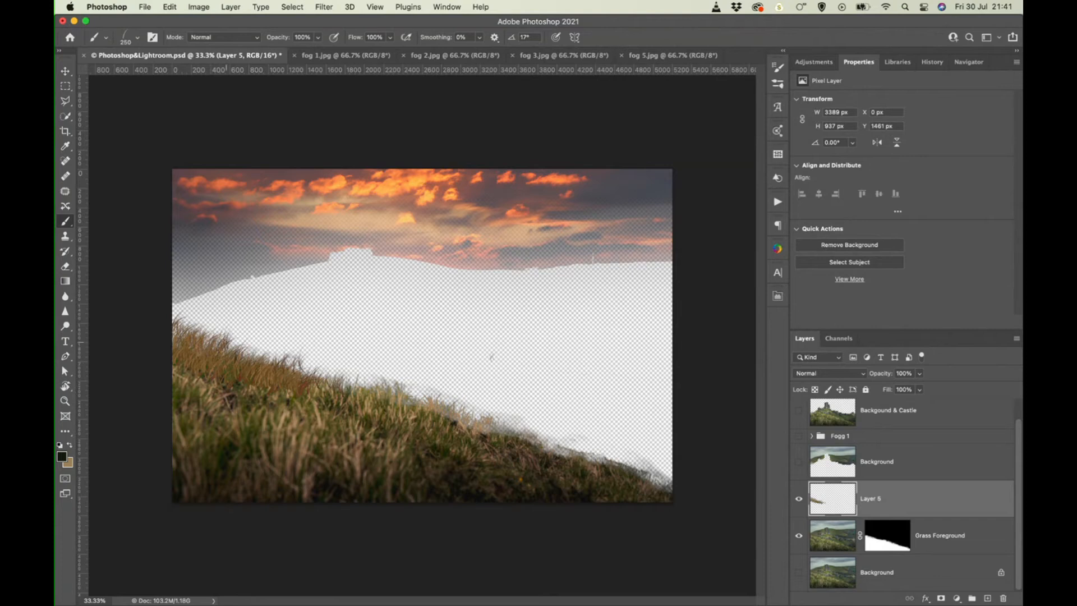
{"action": "left_click_drag", "start_coordinate": [227, 342], "coordinate": [264, 360]}
{"action": "mouse_move", "coordinate": [191, 329]}
{"action": "left_mouse_down"}
{"action": "mouse_move", "coordinate": [216, 343]}
{"action": "mouse_move", "coordinate": [199, 348]}
{"action": "left_mouse_up"}
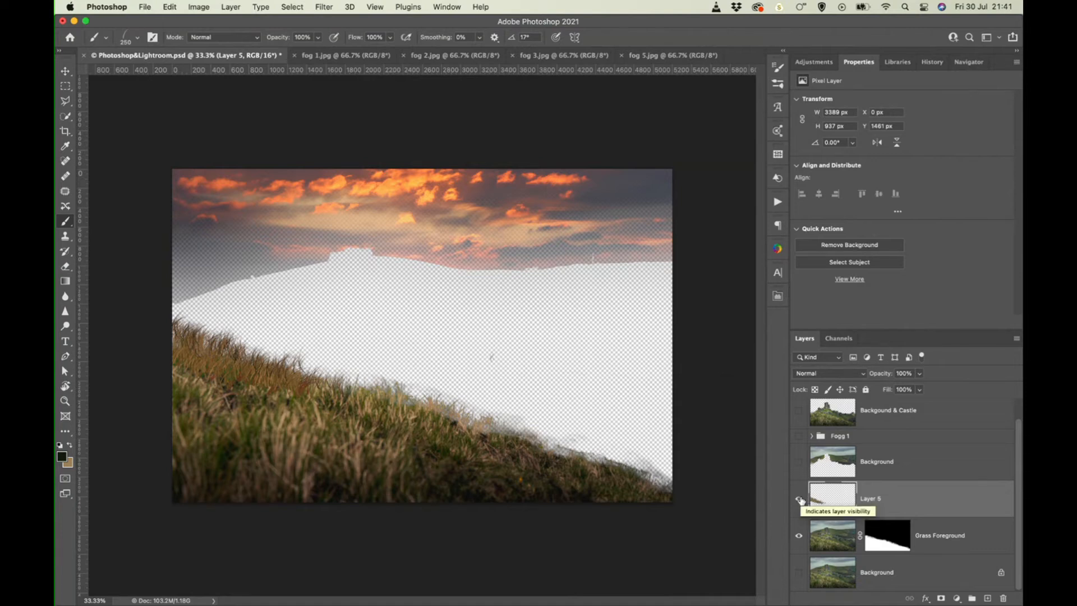
Step: Add a layer mask to Layer 5 and choose the Soft Round brush from the General Brushes
{"action": "left_click", "coordinate": [941, 598]}
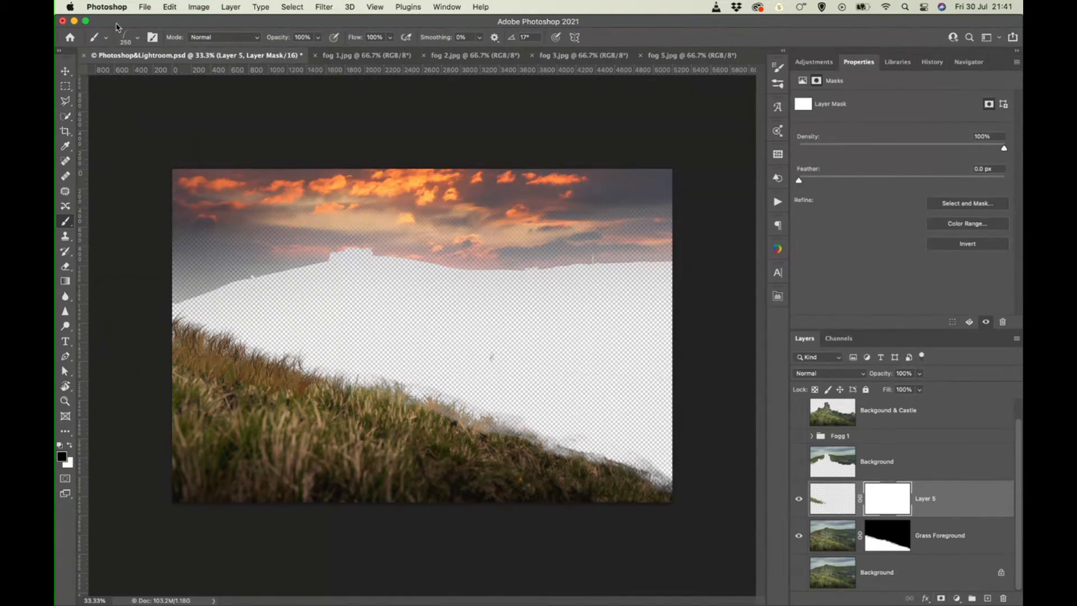
{"action": "left_click", "coordinate": [126, 38]}
{"action": "scroll", "coordinate": [140, 207], "scroll_direction": "up", "scroll_amount": 10}
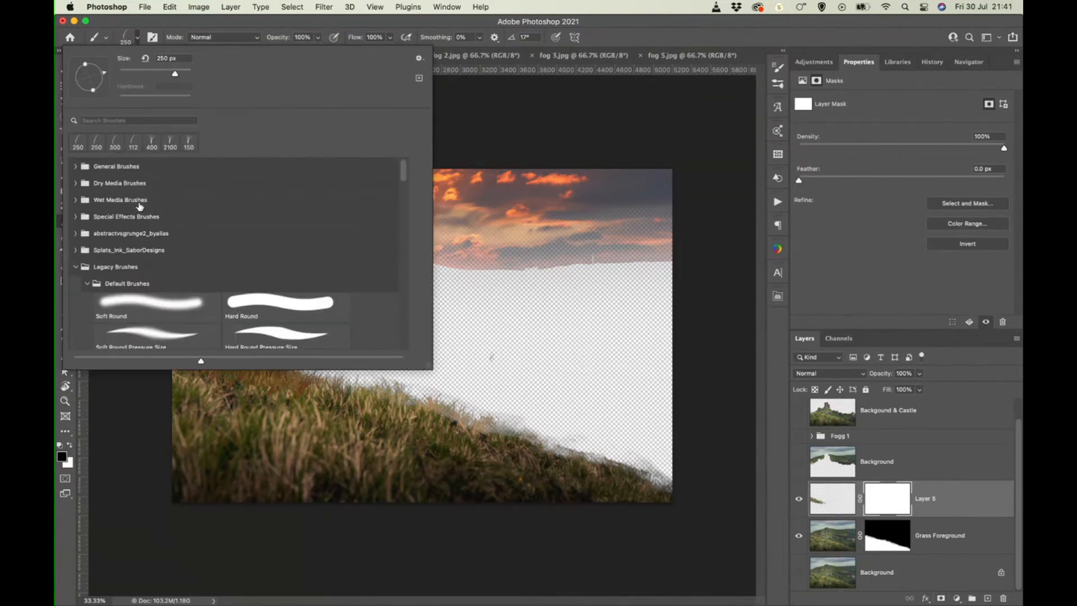
{"action": "left_click", "coordinate": [75, 166]}
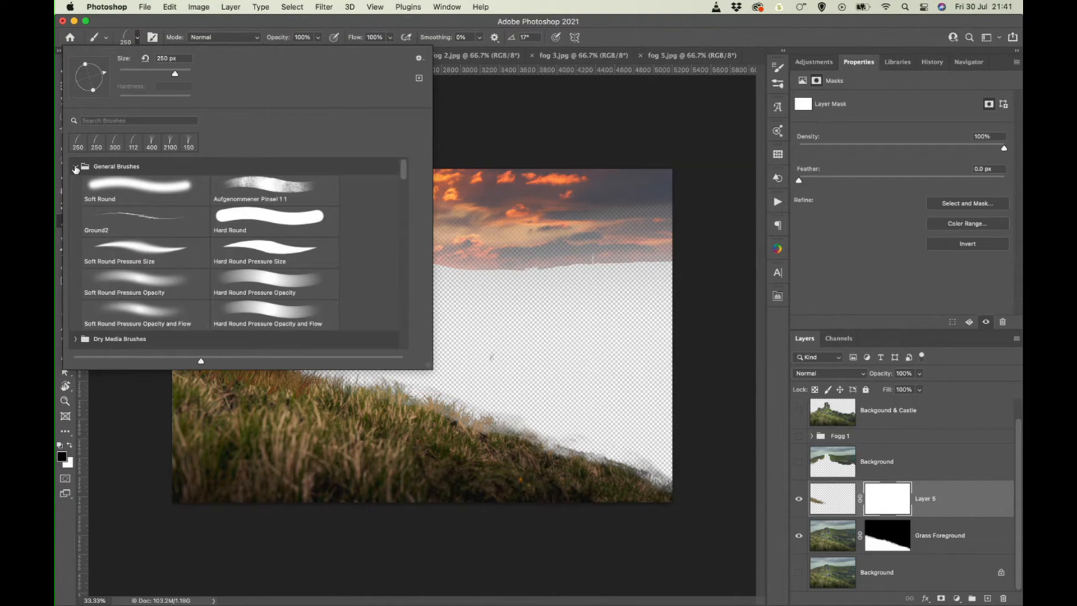
{"action": "double_click", "coordinate": [124, 196]}
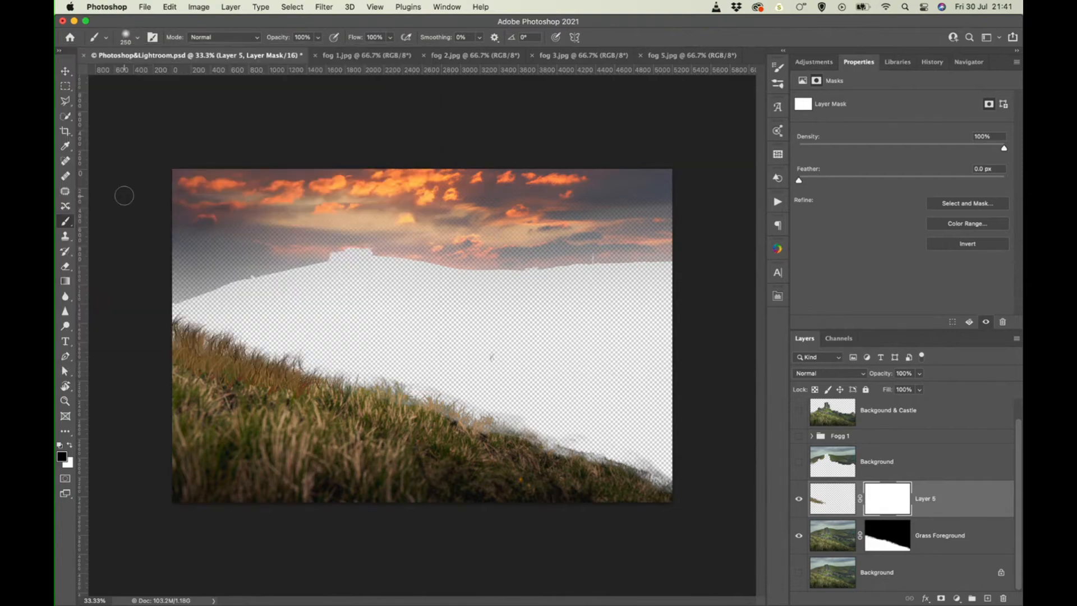
Step: Try masking the painted grass at the slope's left end with a 600 px soft brush on Layer 5's mask
{"action": "right_click", "coordinate": [168, 358]}
{"action": "left_click", "coordinate": [159, 352]}
{"action": "key", "text": "bracketright"}
{"action": "key", "text": "bracketright"}
{"action": "key", "text": "bracketright"}
{"action": "left_click_drag", "start_coordinate": [169, 364], "coordinate": [178, 377]}
Step: Set the brush flow to 41% and size to 250 px, and blend the painted grass's lower edge on Layer 5's mask
{"action": "left_click", "coordinate": [390, 37]}
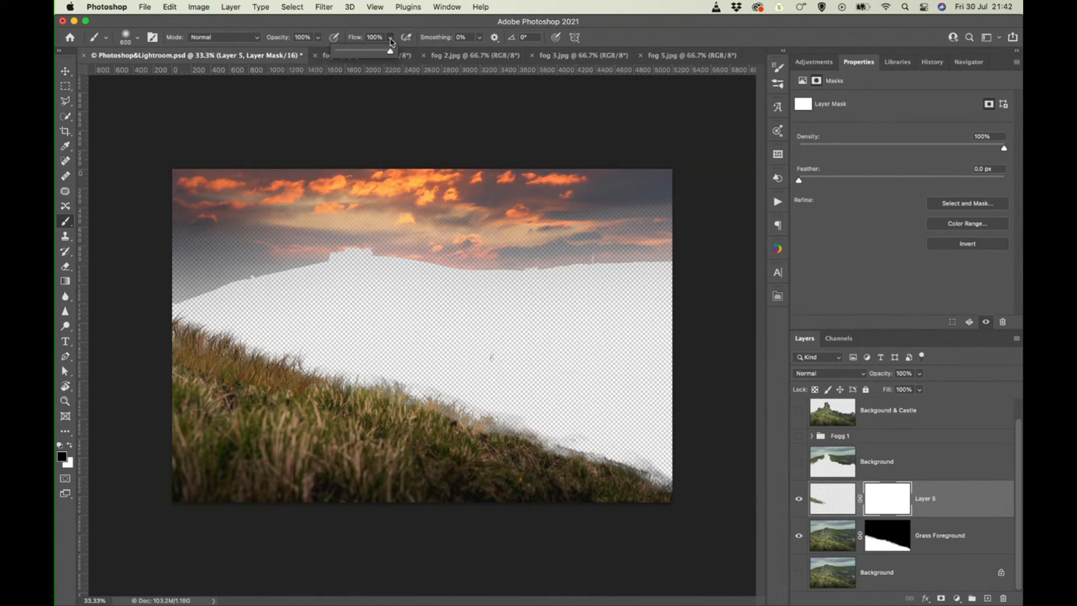
{"action": "left_click_drag", "start_coordinate": [390, 51], "coordinate": [359, 51]}
{"action": "key", "text": "bracketleft"}
{"action": "key", "text": "bracketleft"}
{"action": "key", "text": "bracketleft"}
{"action": "key", "text": "bracketleft"}
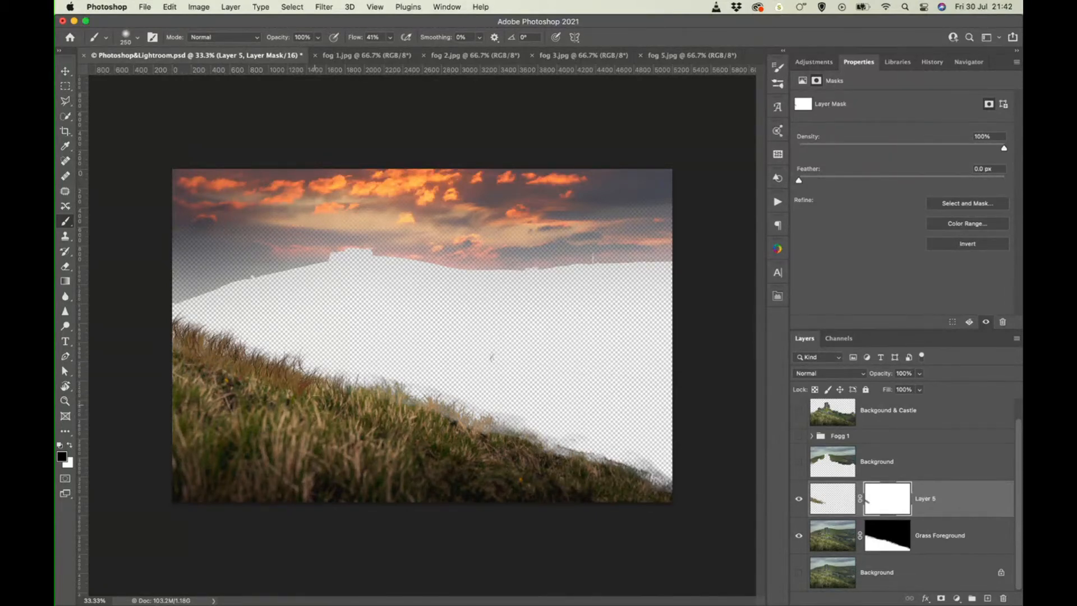
Step: Show the upper Background, Fogg 1 and Backgound & Castle layers, and compare the composite with and without the fog group
{"action": "left_click", "coordinate": [799, 461]}
{"action": "left_click", "coordinate": [798, 436]}
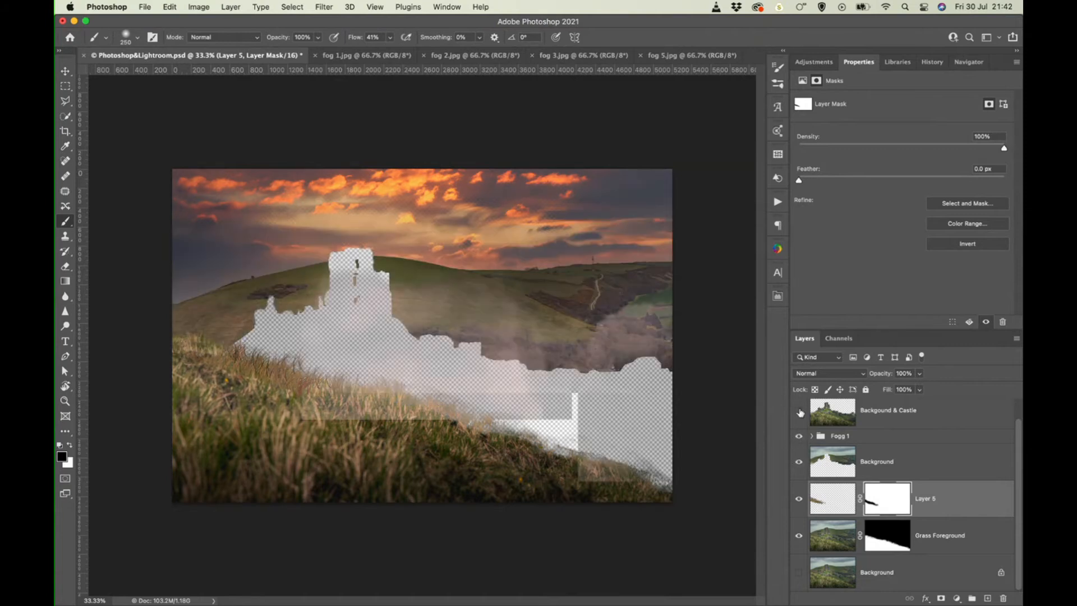
{"action": "left_click", "coordinate": [799, 411]}
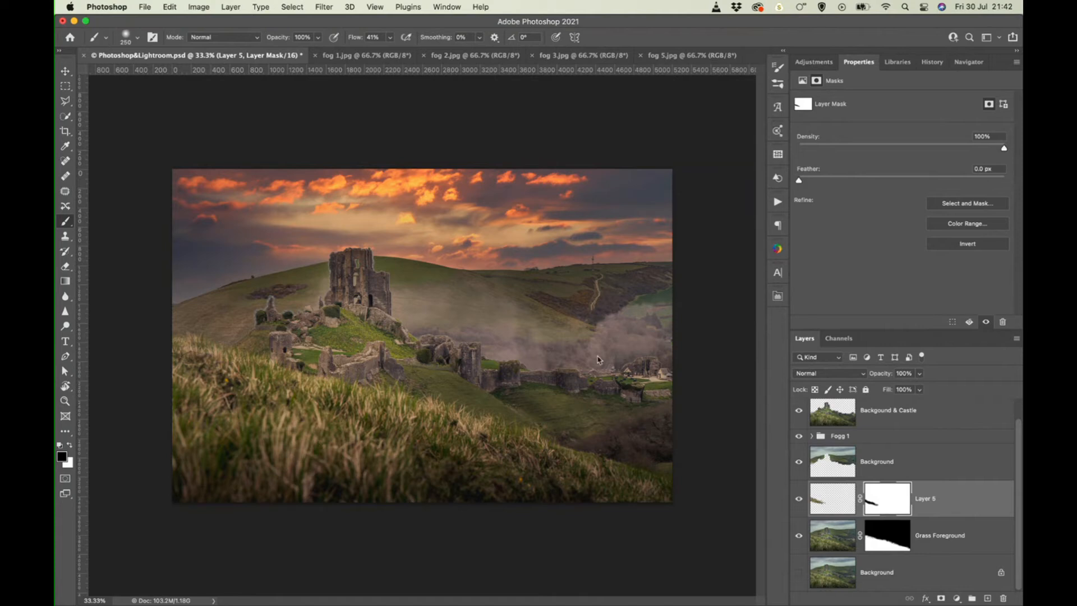
{"action": "left_click", "coordinate": [799, 437]}
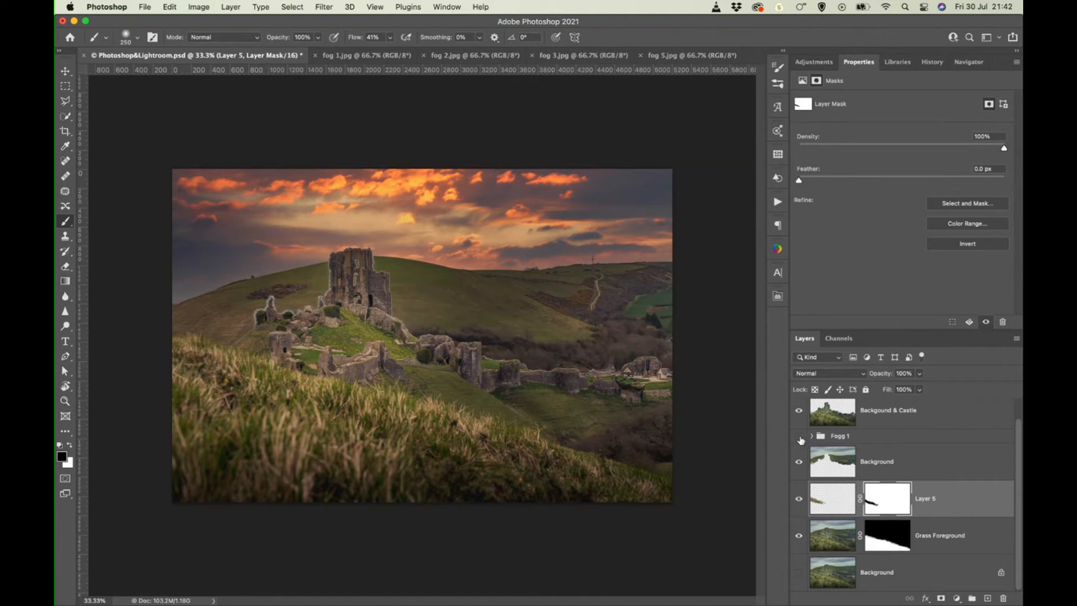
{"action": "left_click", "coordinate": [799, 437]}
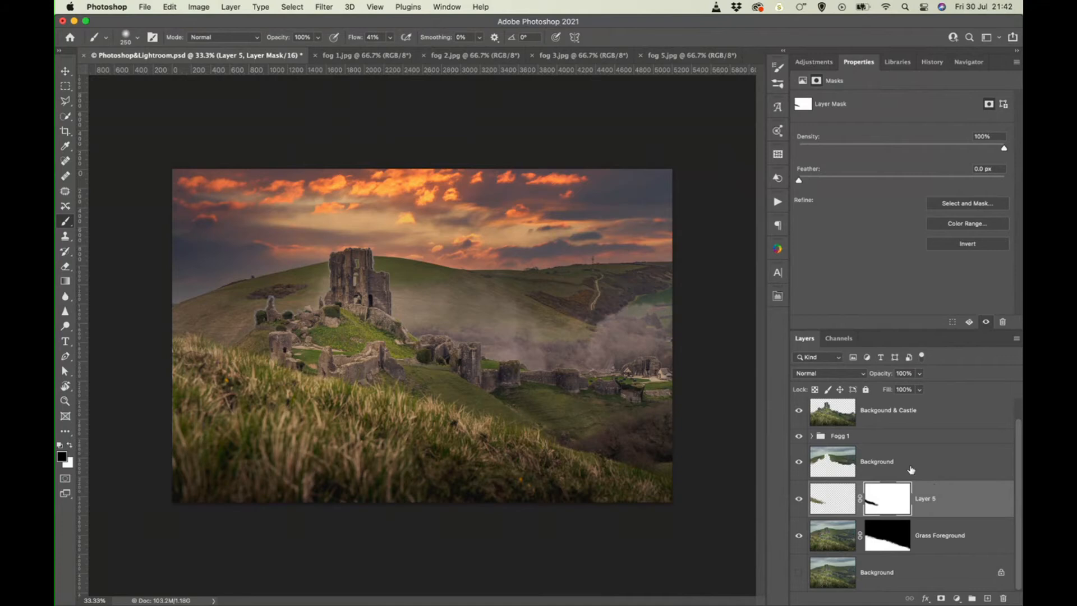
Step: Compare the original locked Background with the composite by hiding and restoring Layer 5, the upper Background, Fogg 1 and Backgound & Castle
{"action": "left_click", "coordinate": [798, 498]}
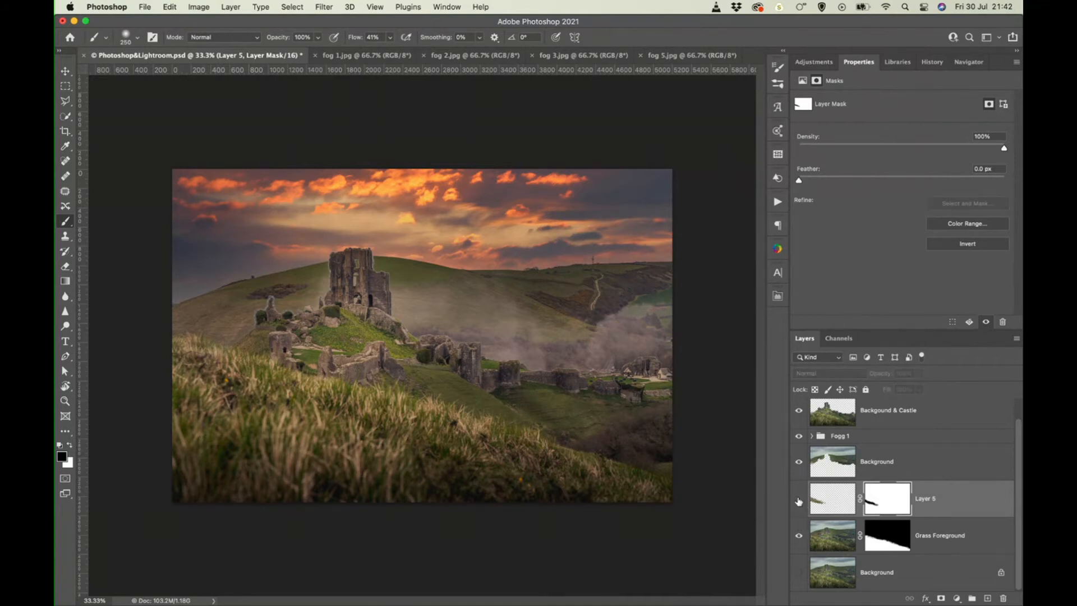
{"action": "left_click", "coordinate": [799, 462]}
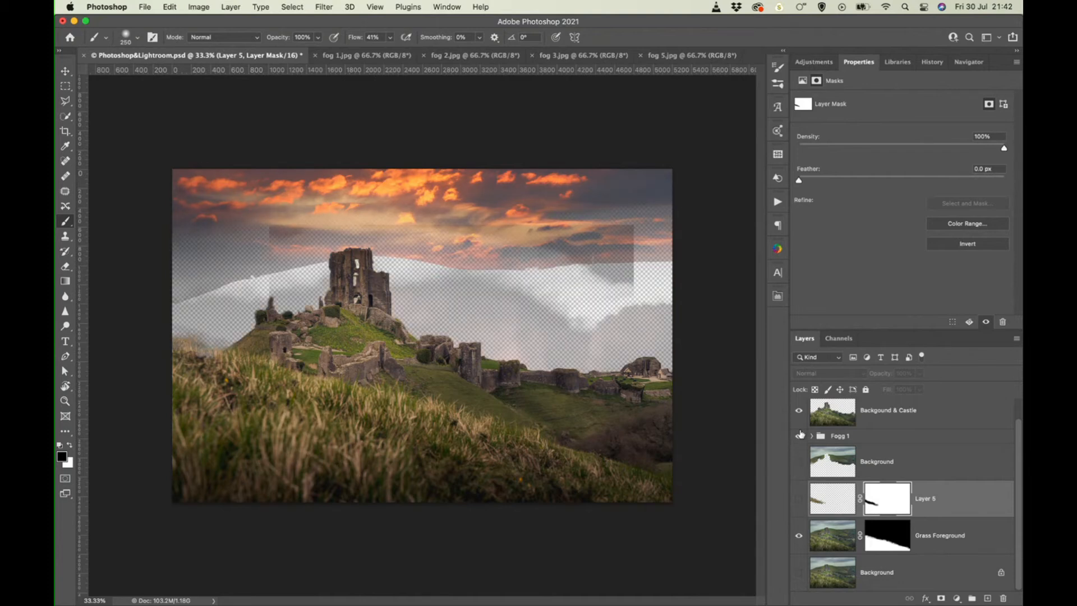
{"action": "left_click", "coordinate": [799, 436]}
{"action": "left_click", "coordinate": [798, 410]}
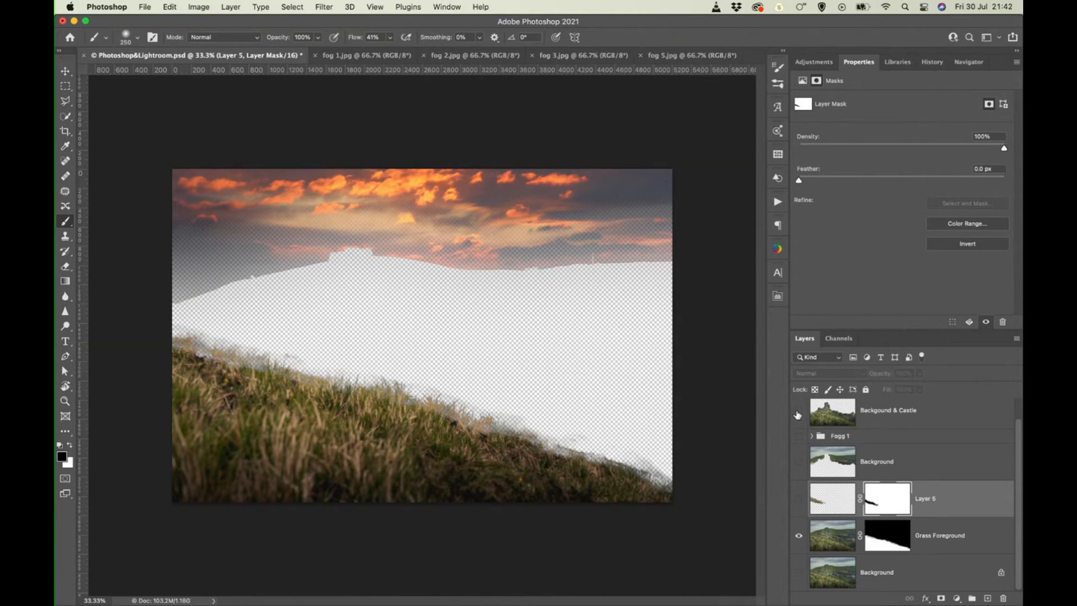
{"action": "left_click", "coordinate": [799, 573]}
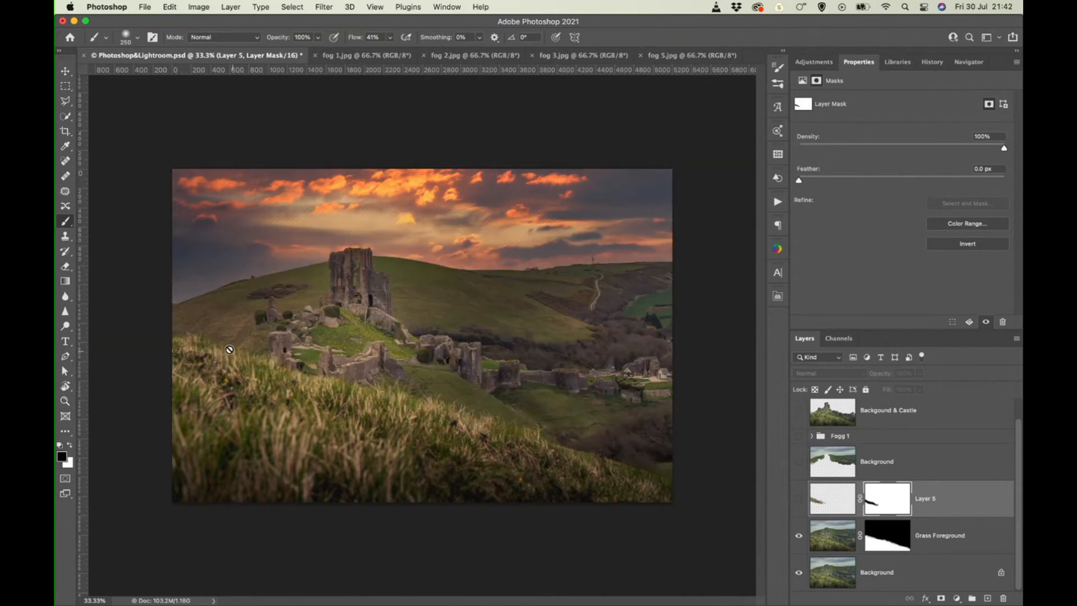
{"action": "left_click", "coordinate": [799, 499]}
{"action": "left_click", "coordinate": [798, 462]}
{"action": "left_click", "coordinate": [799, 436]}
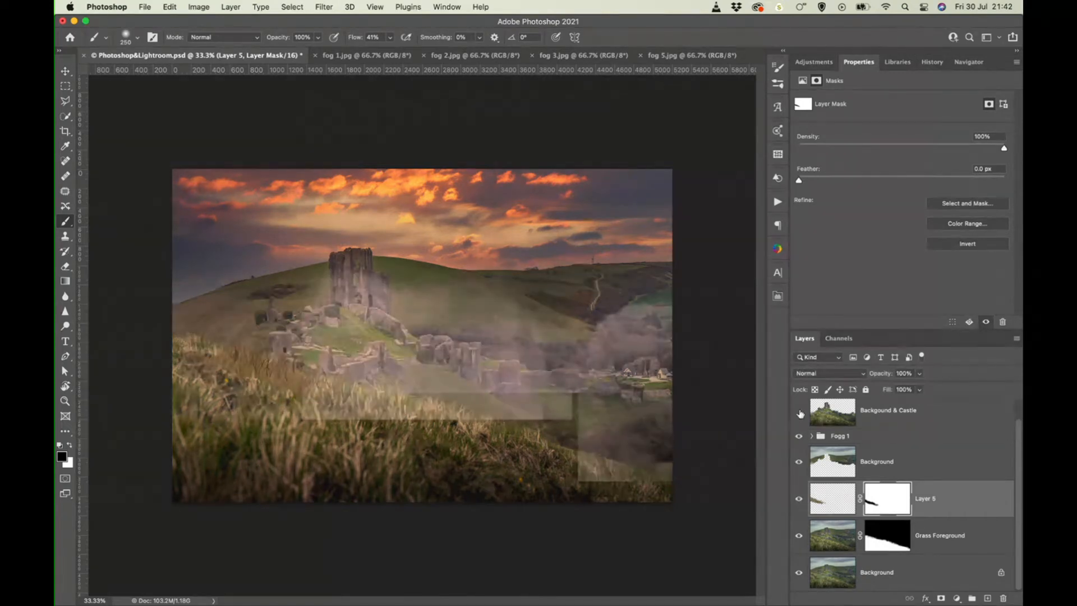
{"action": "left_click", "coordinate": [798, 412]}
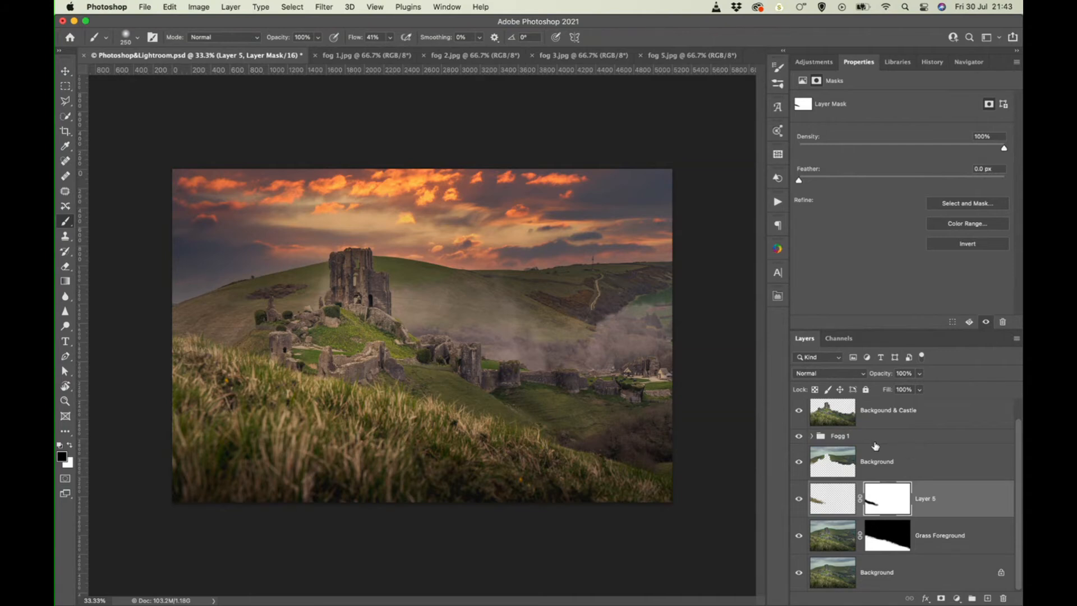
Step: Add a new layer above Layer 5, choose the recent 250 px grass brush angled at 17°, and test it on the slope
{"action": "left_click", "coordinate": [947, 513]}
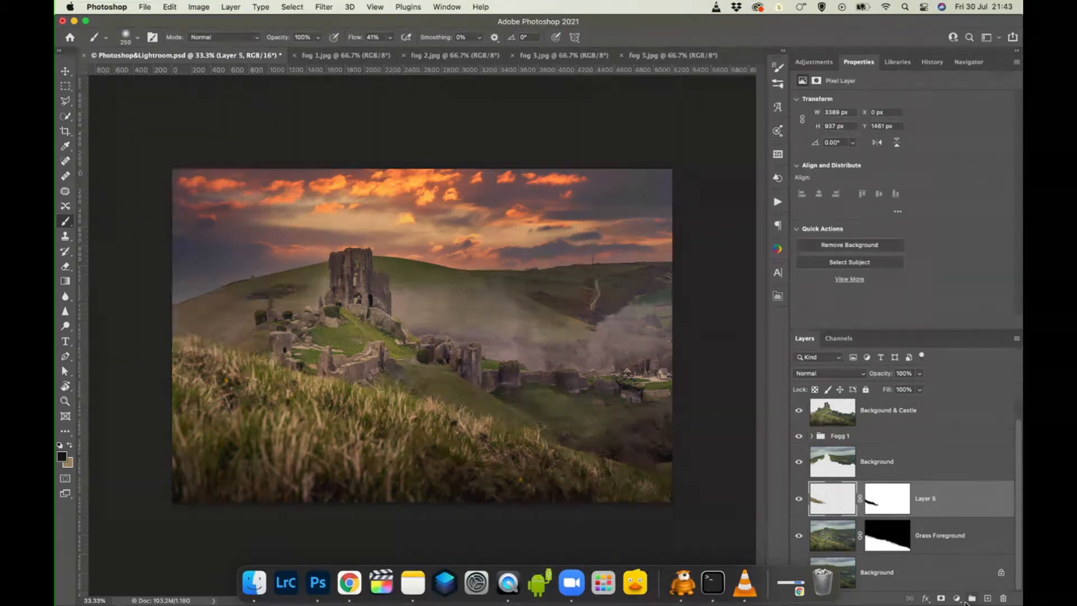
{"action": "left_click", "coordinate": [988, 598]}
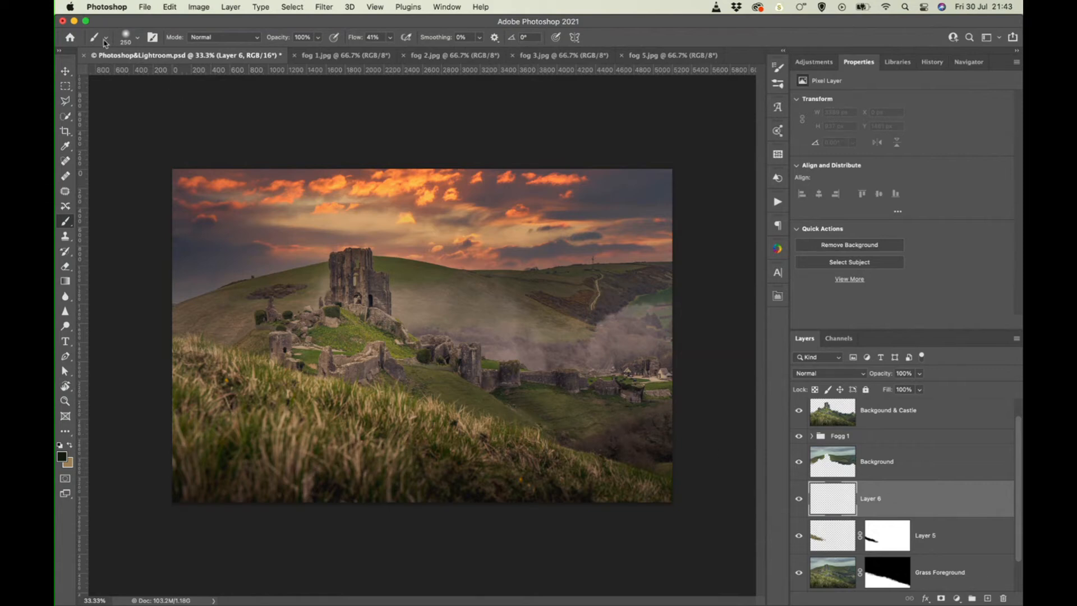
{"action": "left_click", "coordinate": [126, 37]}
{"action": "left_click", "coordinate": [137, 120]}
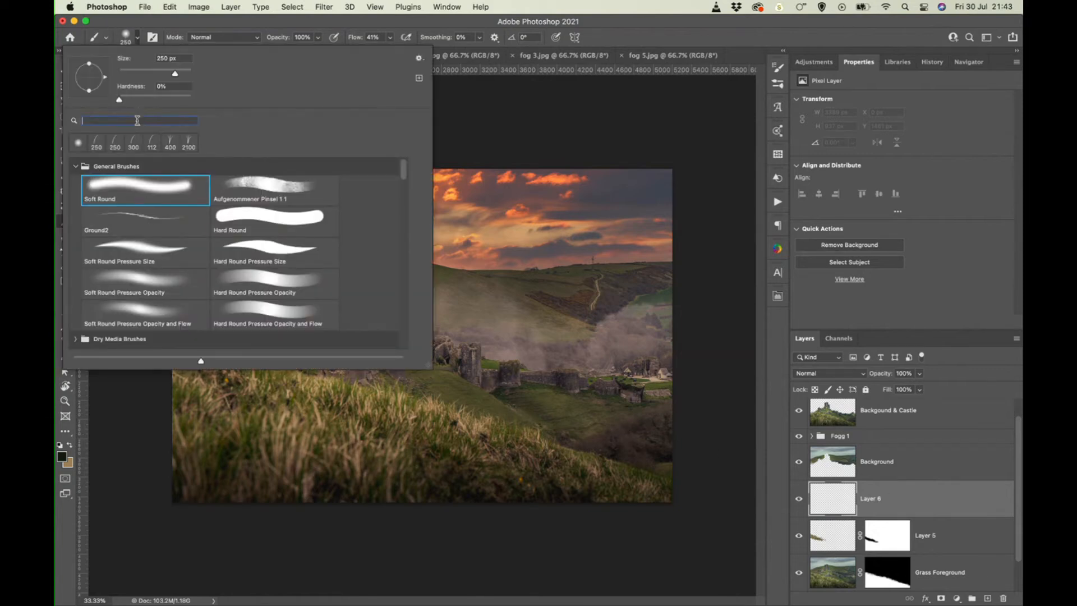
{"action": "left_click", "coordinate": [97, 142]}
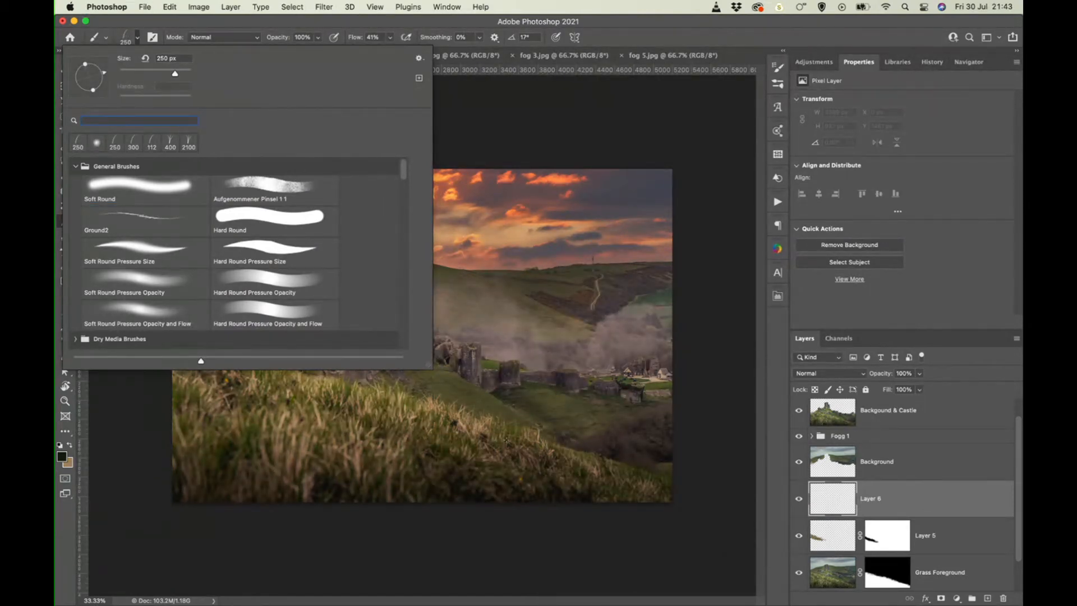
{"action": "left_click", "coordinate": [505, 440]}
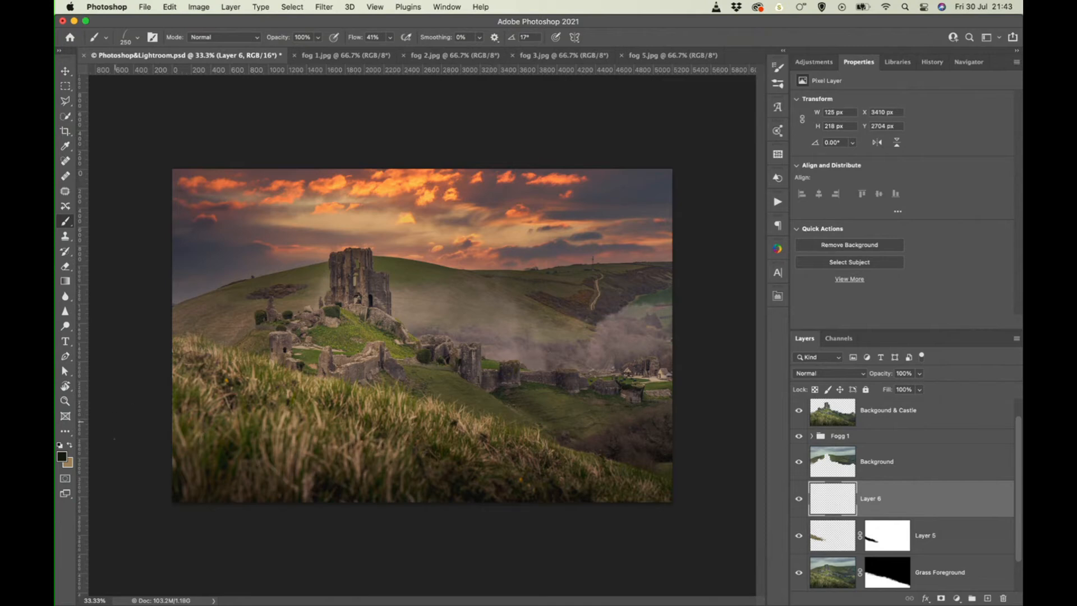
Step: Sample a light brown foreground colour #796d4b and a dark background colour #2f2d1d from the middle of the grassy slope
{"action": "left_click", "coordinate": [62, 456]}
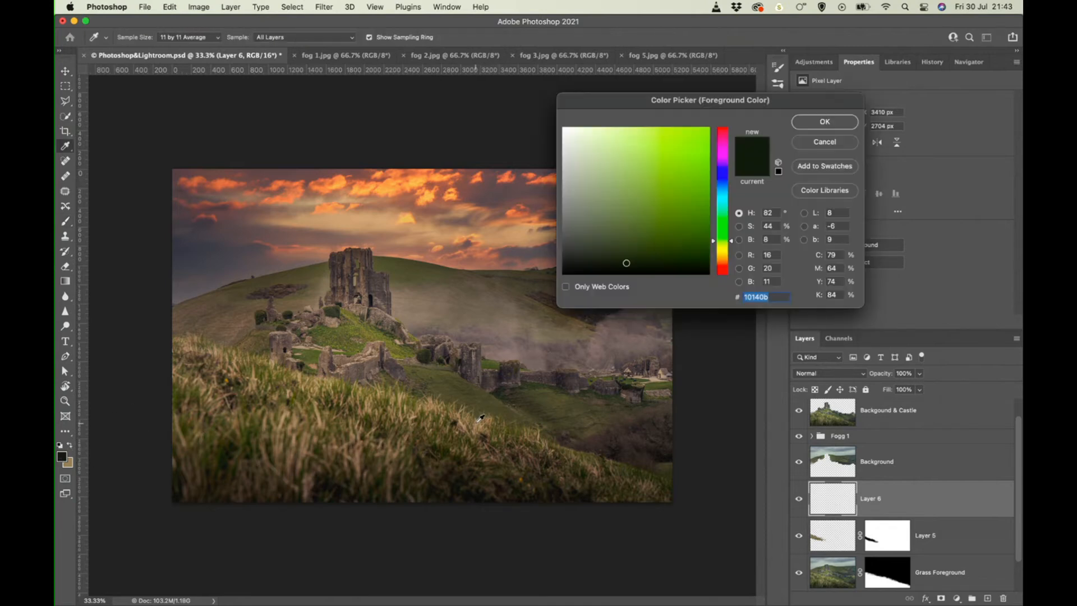
{"action": "left_click", "coordinate": [477, 422]}
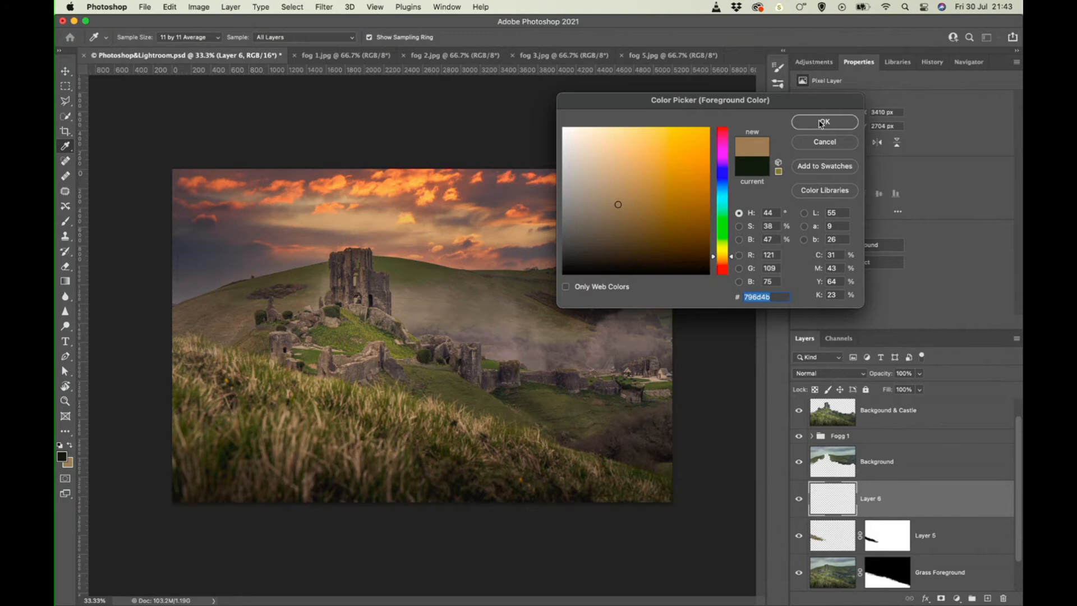
{"action": "left_click", "coordinate": [823, 122]}
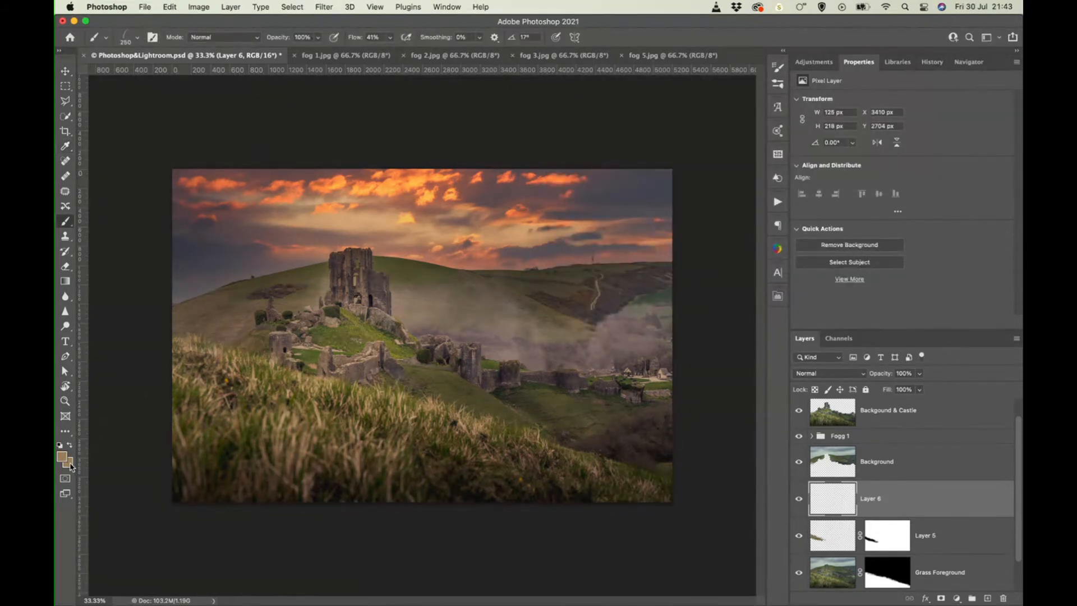
{"action": "left_click", "coordinate": [70, 464]}
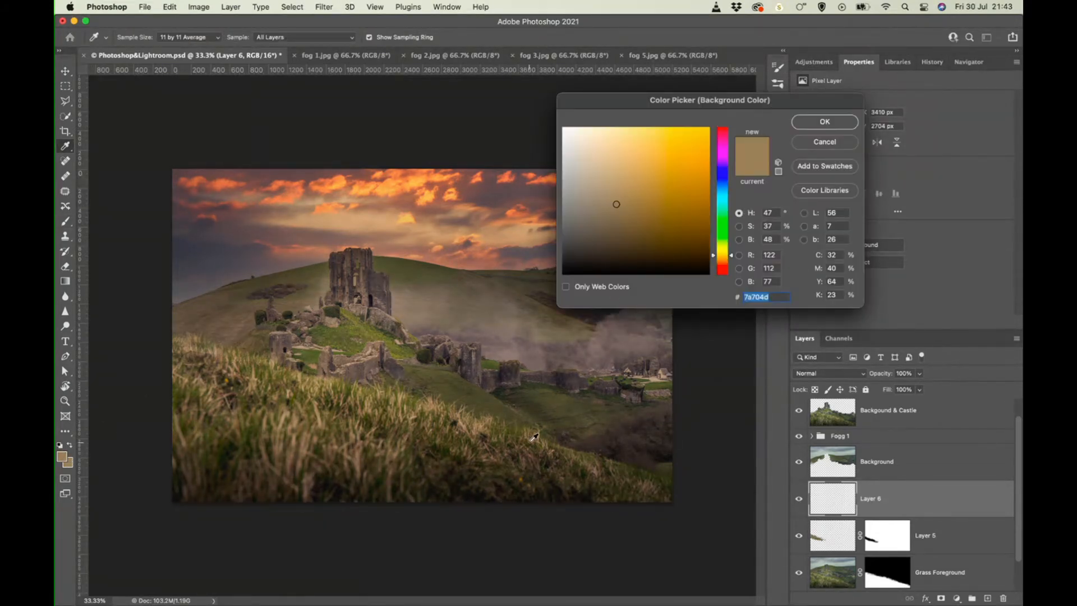
{"action": "left_click", "coordinate": [538, 453]}
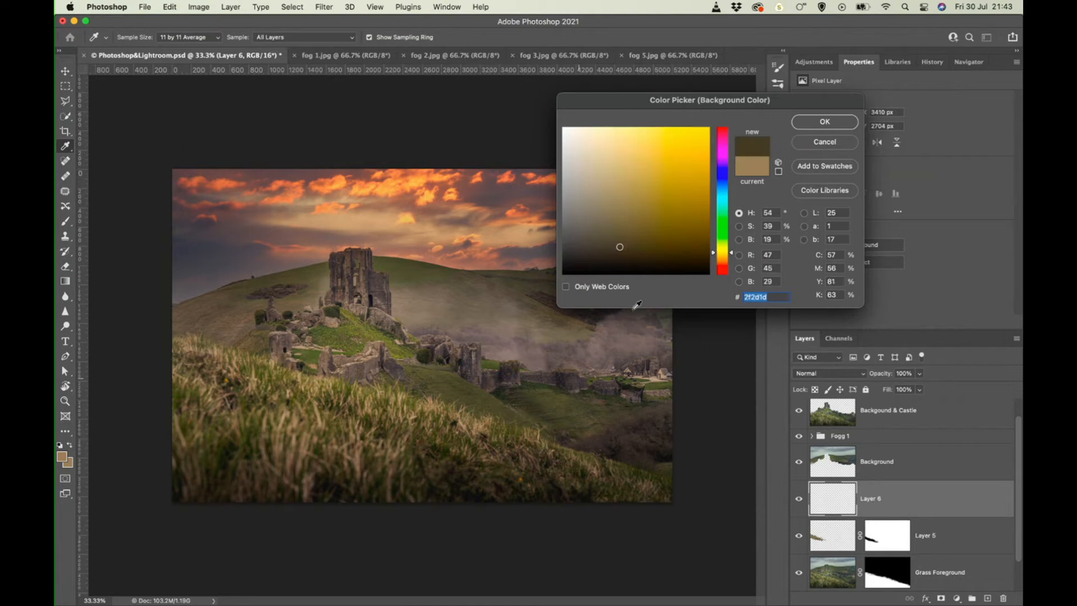
{"action": "left_click", "coordinate": [816, 128]}
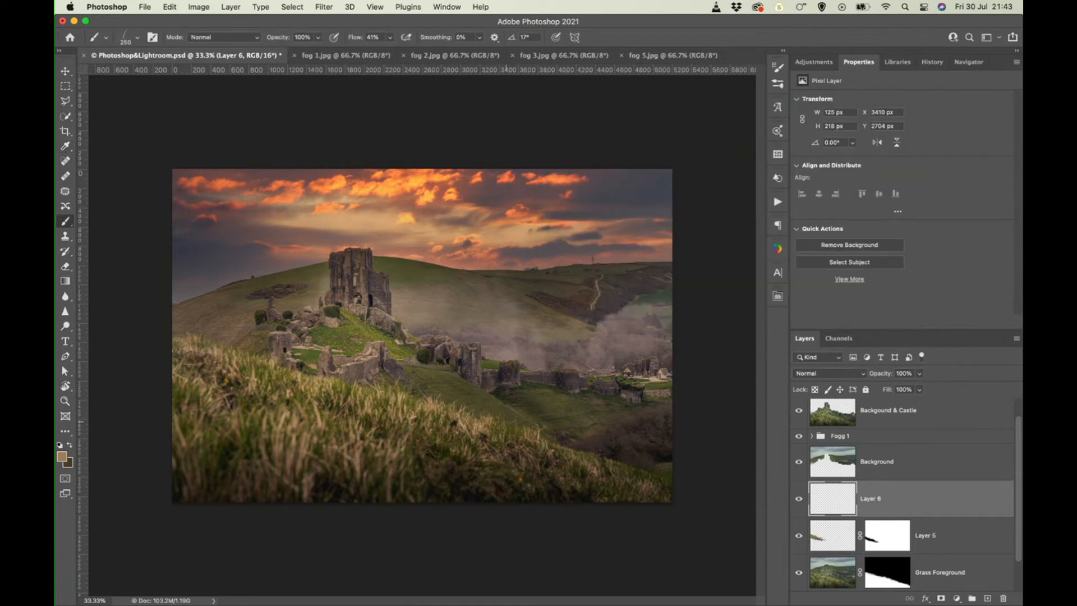
Step: Hide the upper Background, Fogg 1, Backgound & Castle and locked Background layers to isolate the grass against transparency
{"action": "left_click", "coordinate": [799, 461]}
{"action": "left_click", "coordinate": [798, 436]}
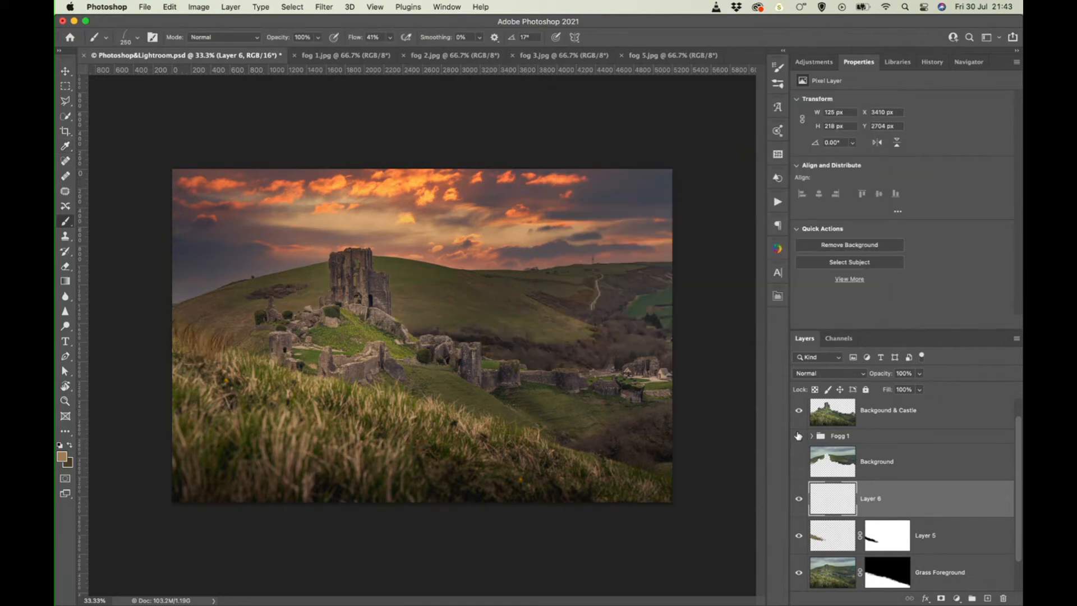
{"action": "left_click", "coordinate": [798, 410]}
{"action": "left_click", "coordinate": [797, 573]}
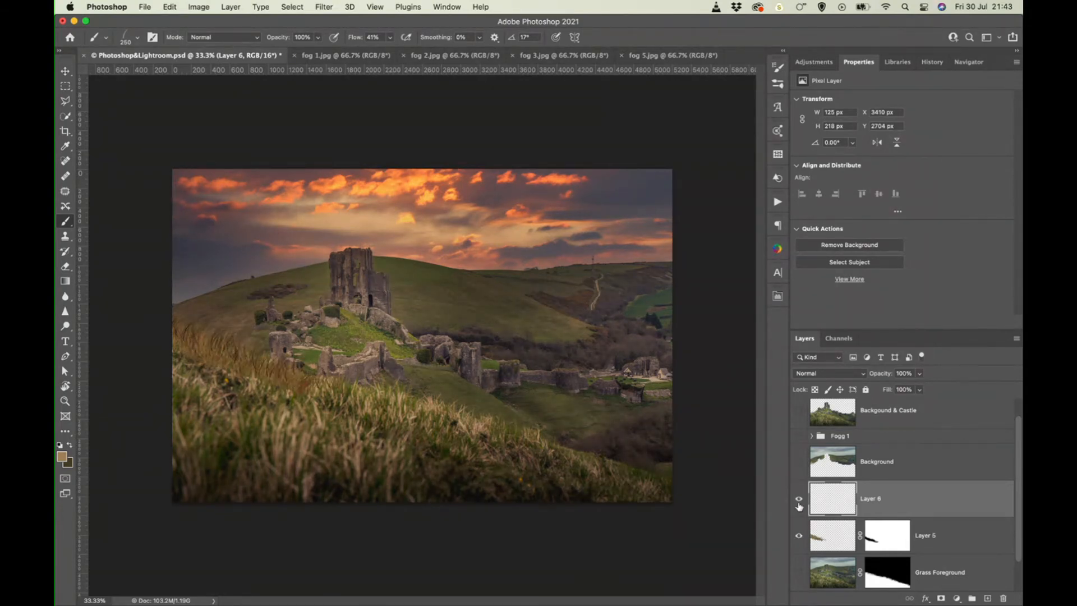
{"action": "scroll", "coordinate": [799, 515], "scroll_direction": "down", "scroll_amount": 1}
{"action": "left_click", "coordinate": [798, 572]}
{"action": "left_click", "coordinate": [799, 535]}
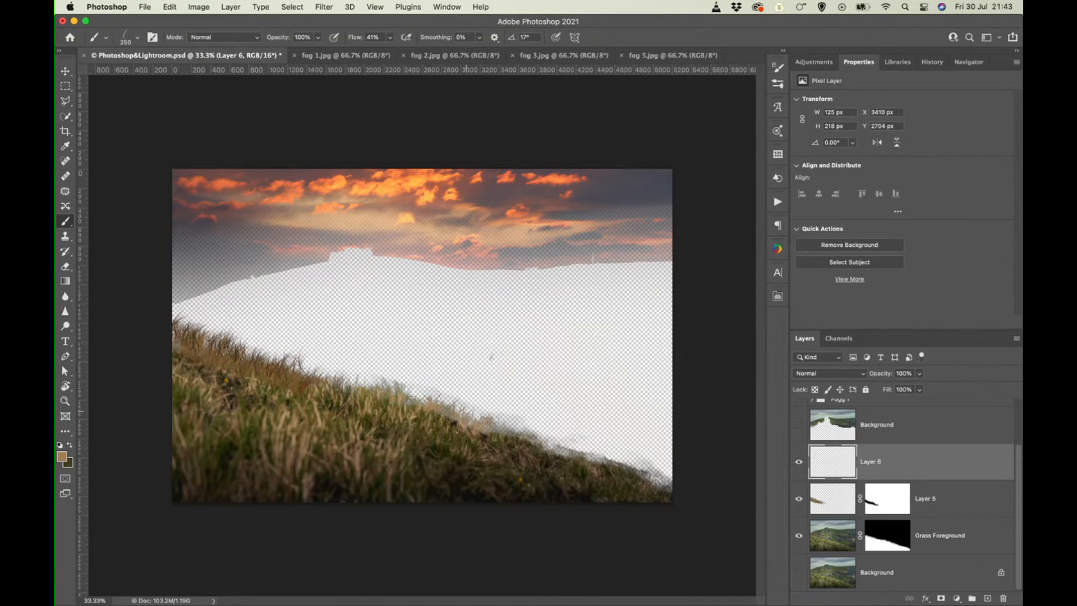
Step: Paint brown grass blades along the middle of the slope's upper edge on Layer 6, increasing the brush size to 300 px
{"action": "mouse_move", "coordinate": [466, 411]}
{"action": "left_mouse_down"}
{"action": "mouse_move", "coordinate": [453, 406]}
{"action": "mouse_move", "coordinate": [490, 420]}
{"action": "mouse_move", "coordinate": [460, 417]}
{"action": "left_mouse_up"}
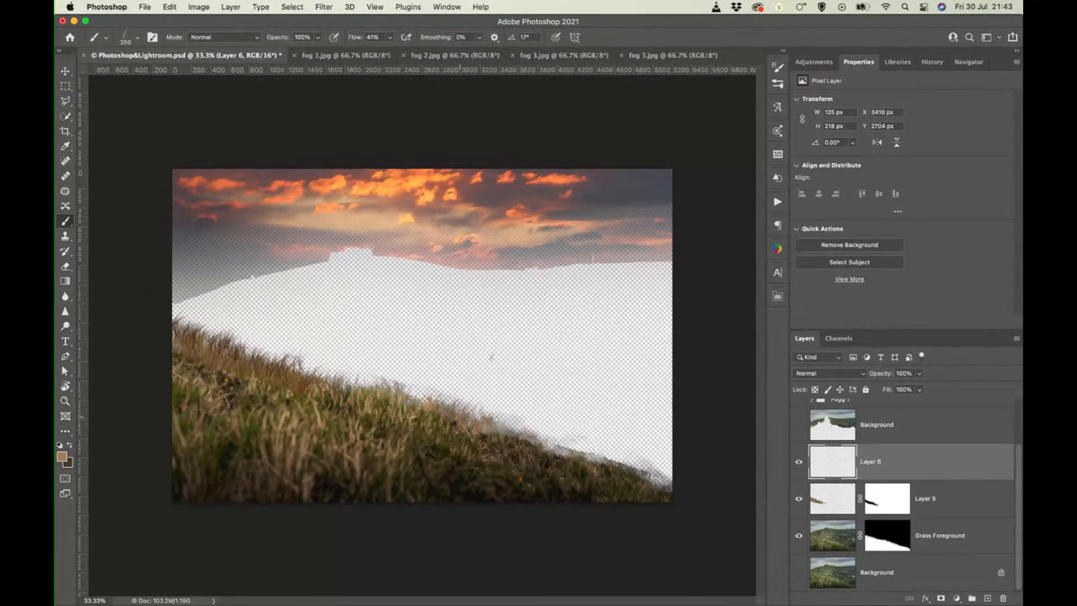
{"action": "left_click_drag", "start_coordinate": [520, 433], "coordinate": [515, 434]}
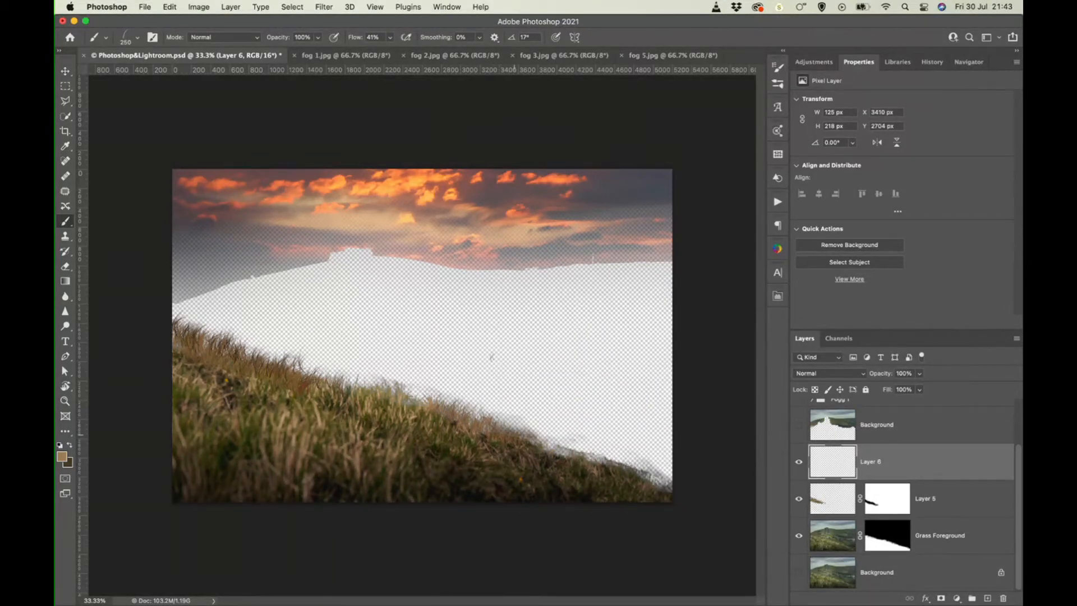
{"action": "left_click_drag", "start_coordinate": [406, 404], "coordinate": [418, 404]}
{"action": "left_click_drag", "start_coordinate": [488, 432], "coordinate": [524, 443]}
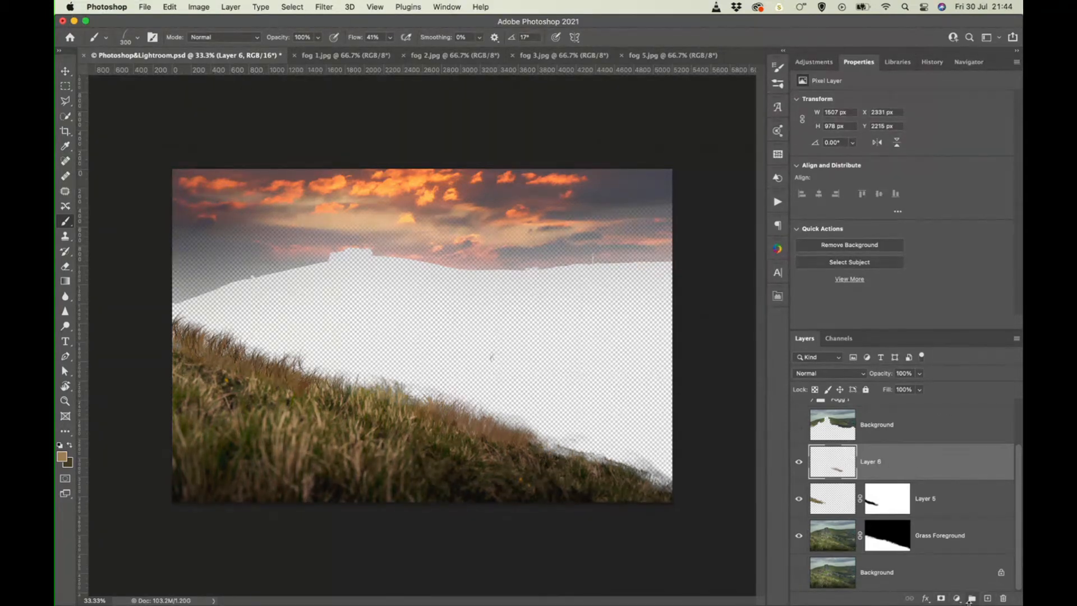
Step: Add a new layer above Layer 6 and sample a dark green foreground #242617 and a brown background #5a4f39 from the lower slope
{"action": "left_click", "coordinate": [987, 598]}
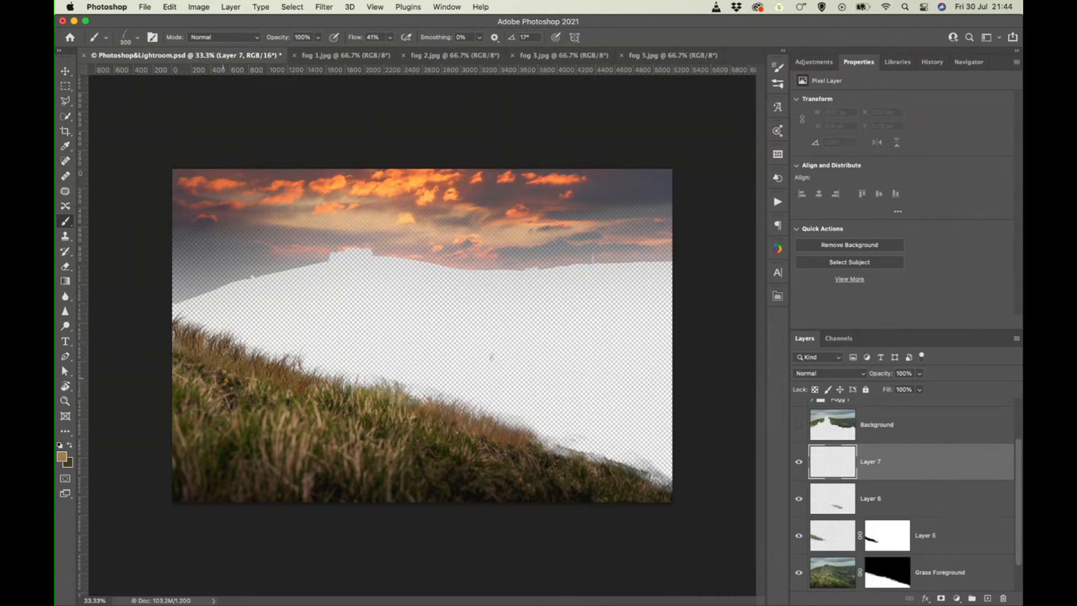
{"action": "left_click", "coordinate": [61, 456]}
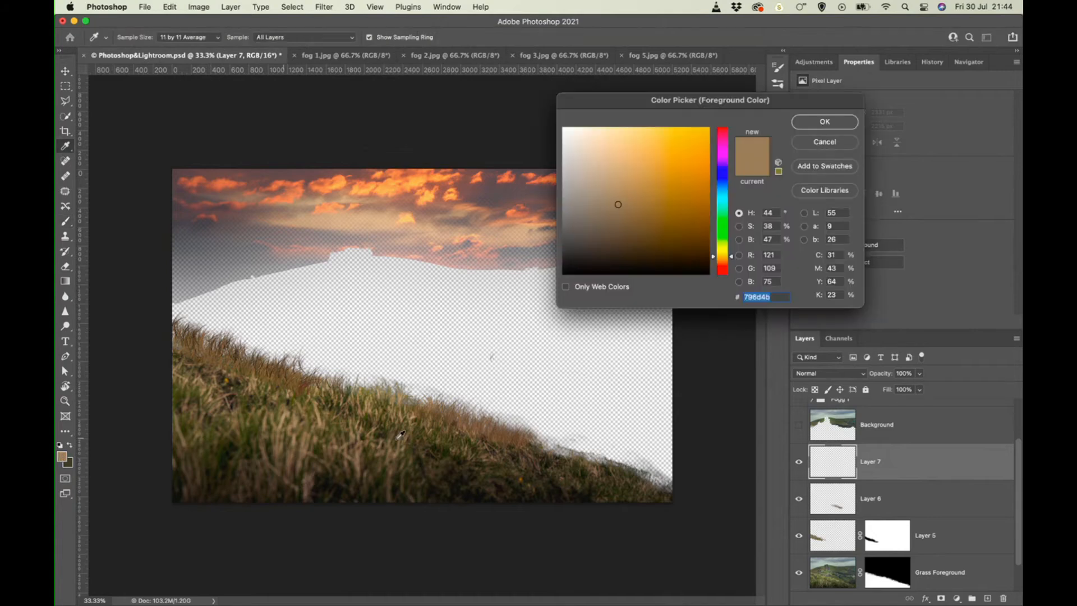
{"action": "left_click", "coordinate": [598, 465]}
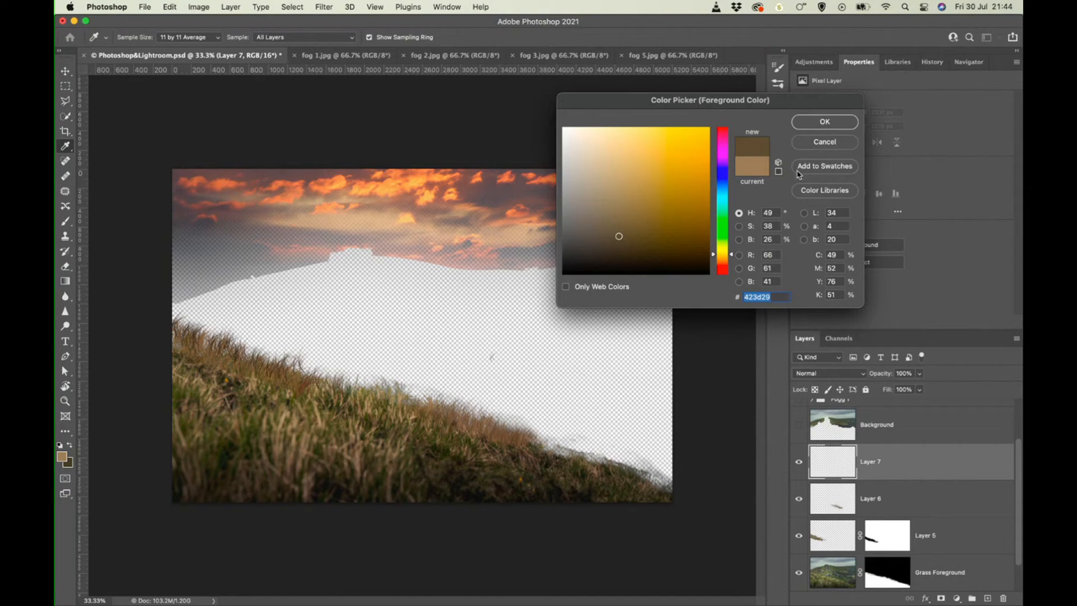
{"action": "left_click", "coordinate": [608, 466]}
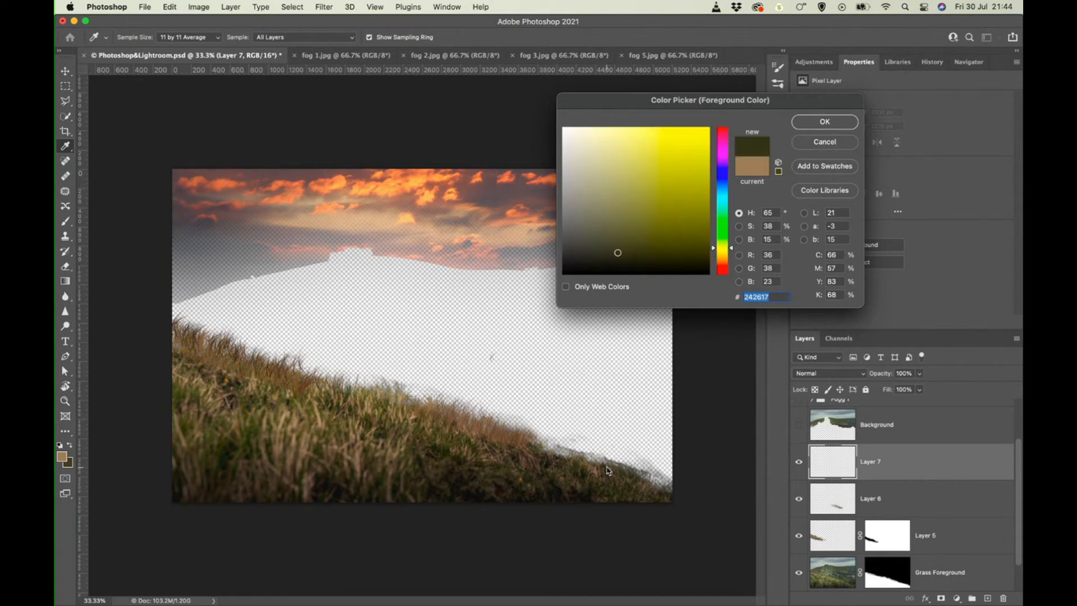
{"action": "left_click", "coordinate": [825, 122]}
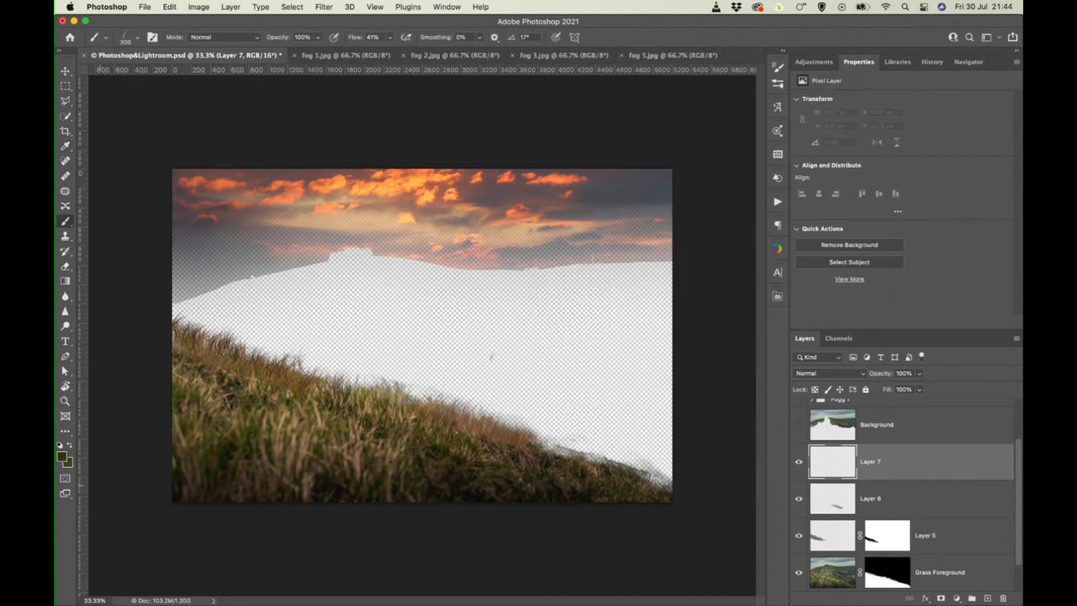
{"action": "left_click", "coordinate": [69, 462]}
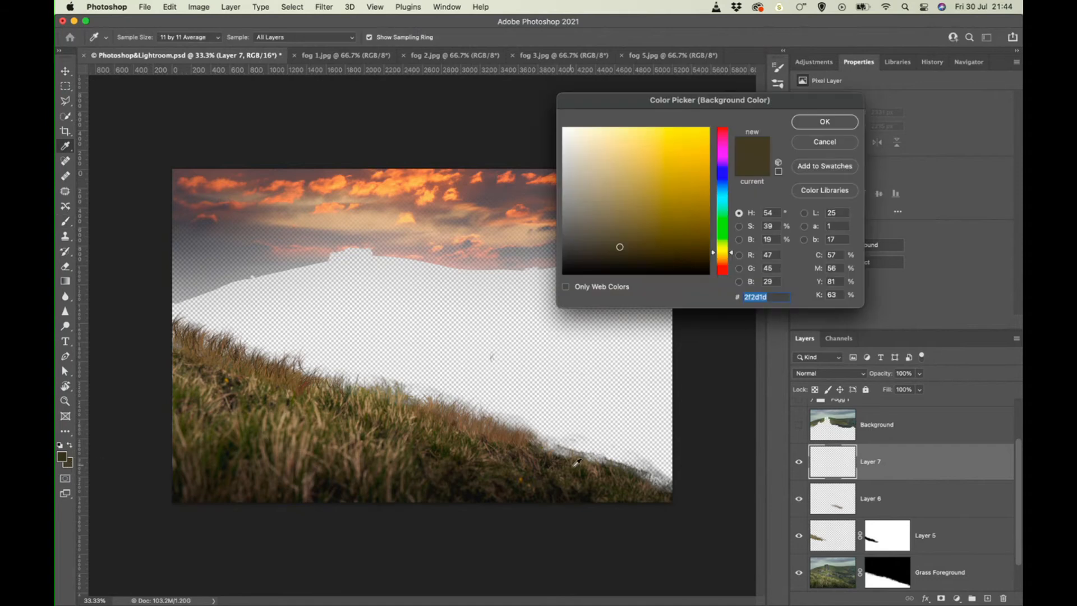
{"action": "left_click", "coordinate": [598, 470]}
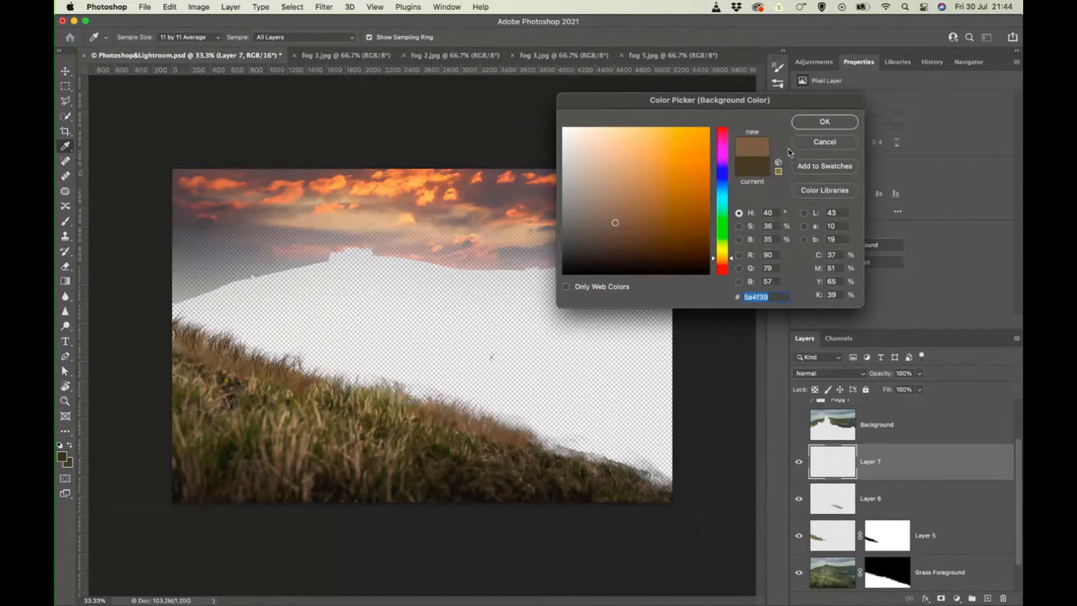
{"action": "left_click", "coordinate": [824, 121]}
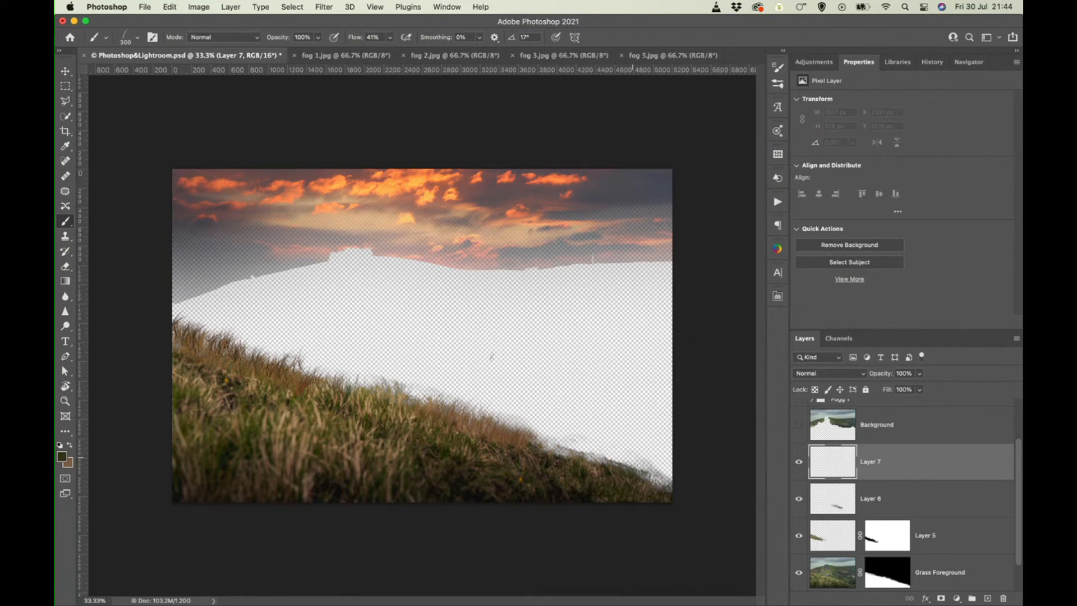
Step: Paint grass blades along the lower end of the slope's edge on Layer 7, enlarging the brush to 600 px
{"action": "mouse_move", "coordinate": [601, 448]}
{"action": "left_mouse_down"}
{"action": "mouse_move", "coordinate": [620, 472]}
{"action": "mouse_move", "coordinate": [665, 488]}
{"action": "mouse_move", "coordinate": [603, 470]}
{"action": "mouse_move", "coordinate": [593, 463]}
{"action": "mouse_move", "coordinate": [605, 443]}
{"action": "mouse_move", "coordinate": [541, 472]}
{"action": "mouse_move", "coordinate": [581, 482]}
{"action": "mouse_move", "coordinate": [612, 476]}
{"action": "left_mouse_up"}
{"action": "key", "text": "super+z"}
{"action": "key", "text": "bracketright"}
{"action": "key", "text": "bracketright"}
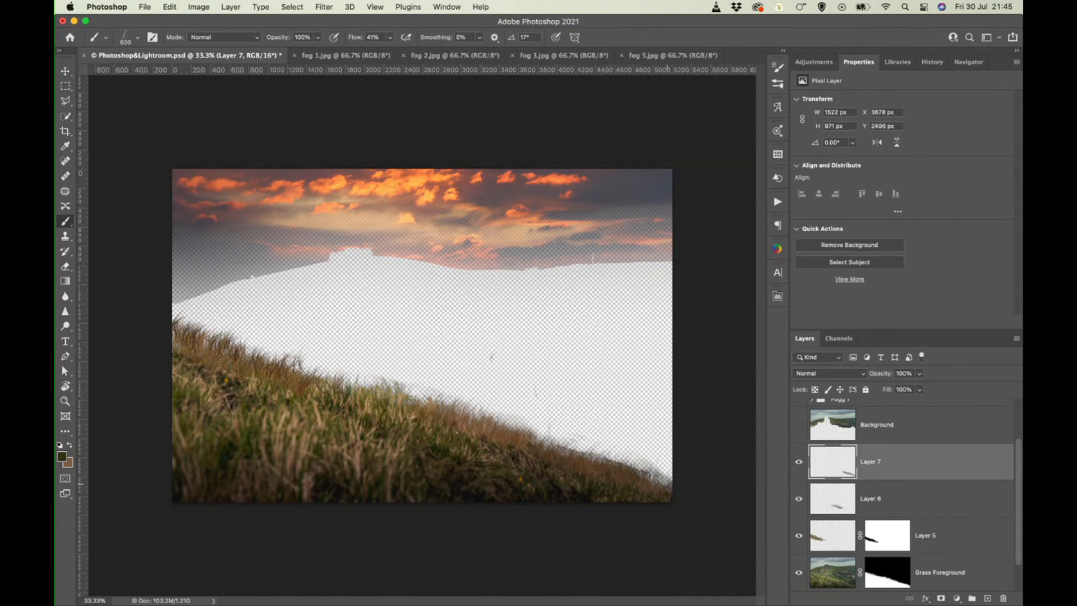
Step: Find the Grass brush in the brush presets, enlarge it to 600 px, and paint extra blades along the lower slope on Layer 7
{"action": "left_click", "coordinate": [126, 39]}
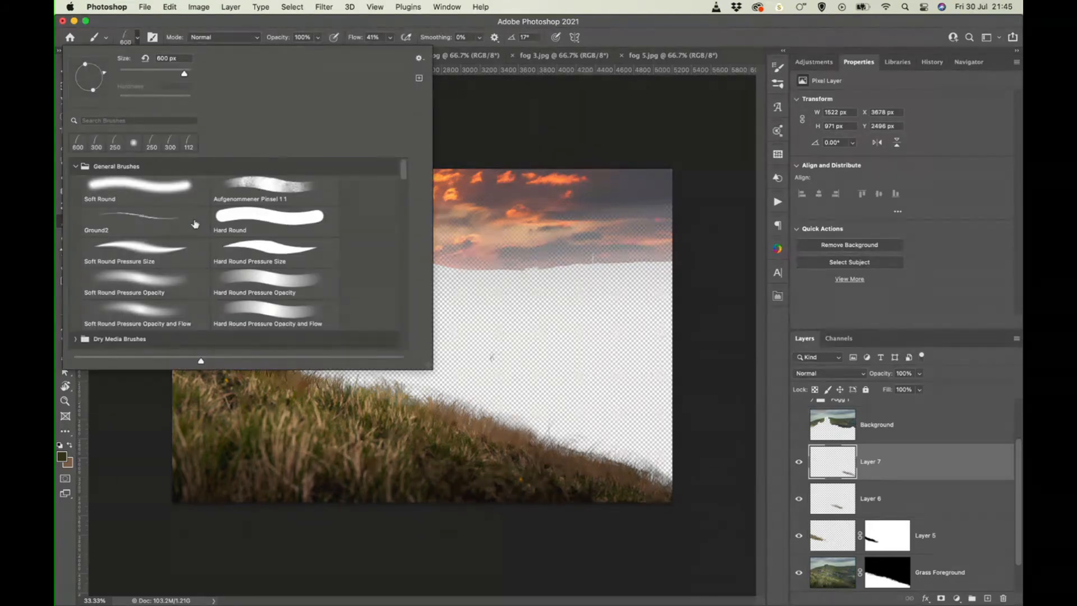
{"action": "left_click", "coordinate": [149, 121]}
{"action": "type", "text": "grass"}
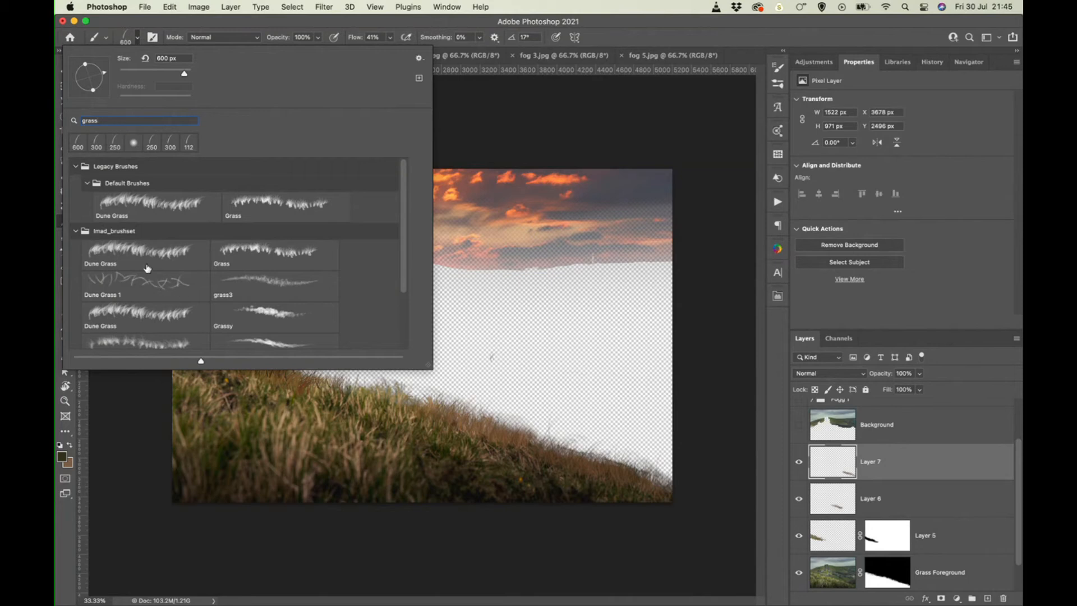
{"action": "left_click", "coordinate": [253, 257]}
{"action": "double_click", "coordinate": [282, 250]}
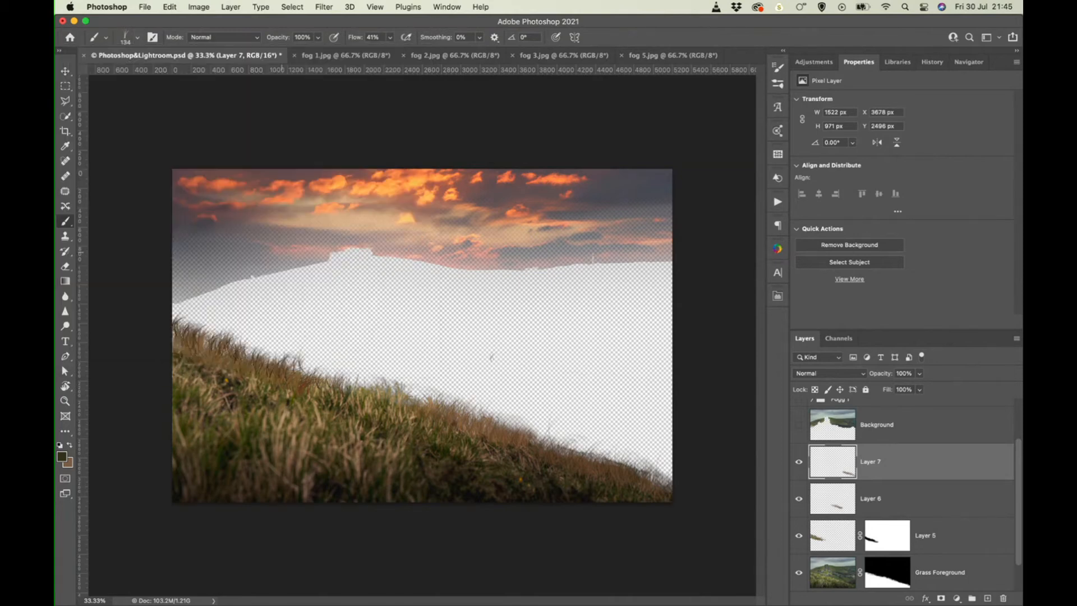
{"action": "key", "text": "bracketright"}
{"action": "key", "text": "bracketright"}
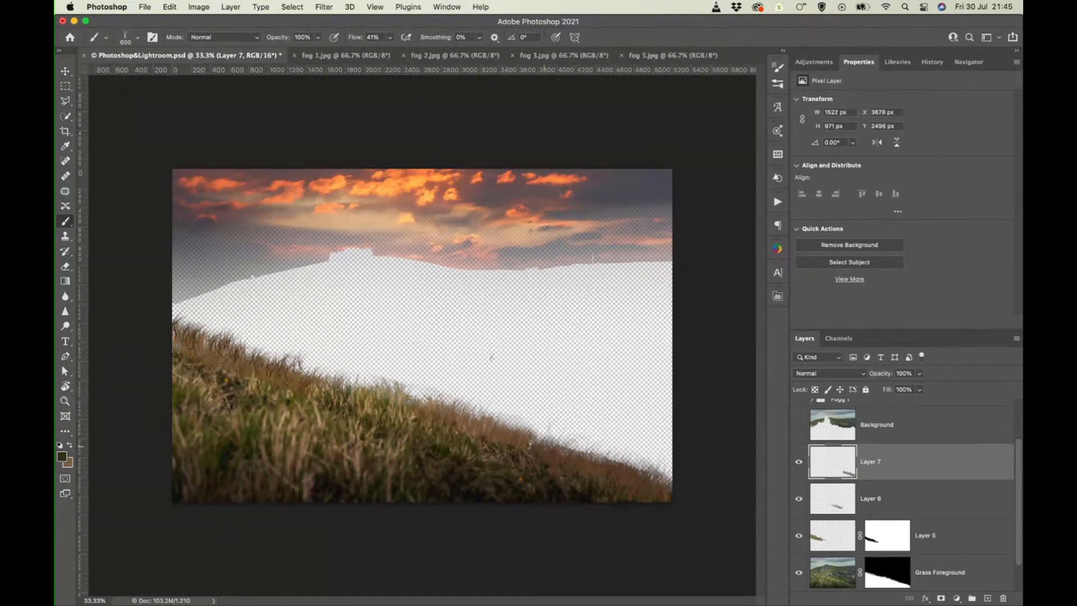
{"action": "left_click_drag", "start_coordinate": [530, 443], "coordinate": [542, 451]}
Step: Add a layer mask to Layer 6 and choose the Soft Round brush from General Brushes
{"action": "left_click", "coordinate": [913, 497]}
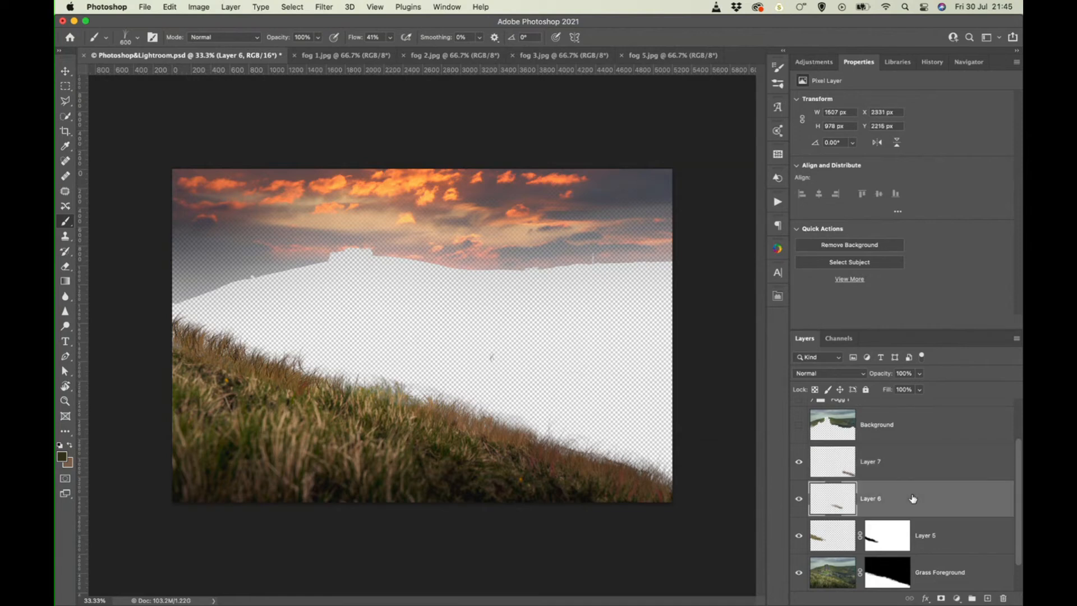
{"action": "left_click", "coordinate": [939, 598]}
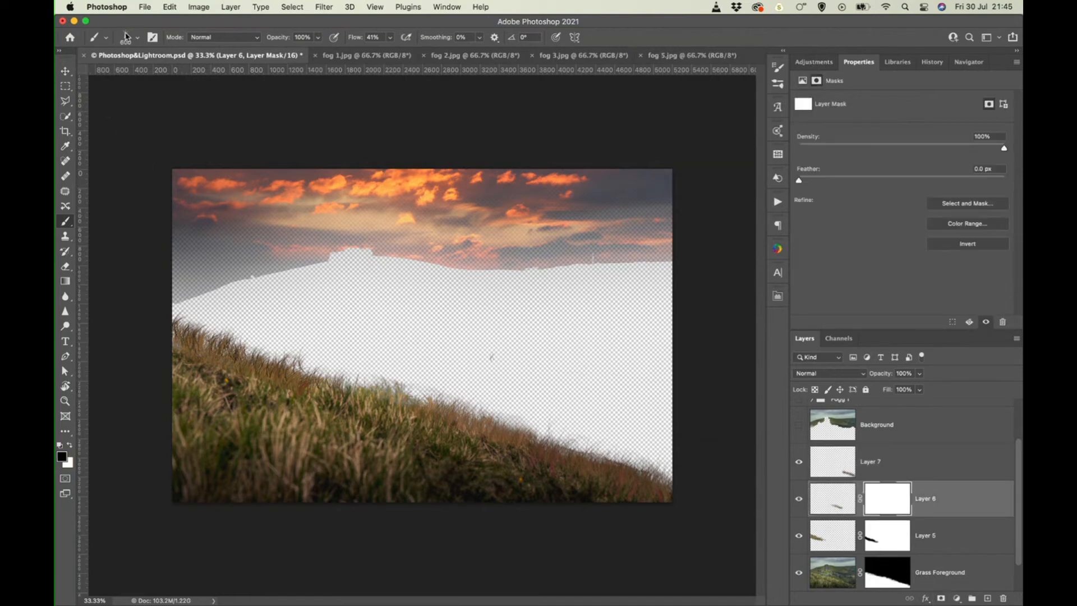
{"action": "left_click", "coordinate": [125, 37]}
{"action": "scroll", "coordinate": [155, 226], "scroll_direction": "up", "scroll_amount": 5}
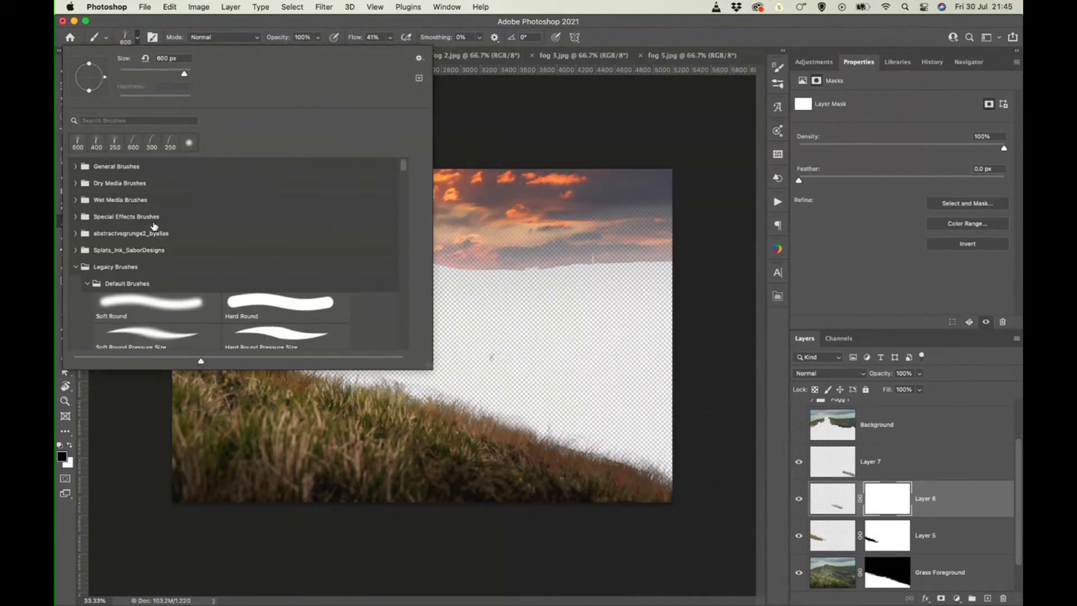
{"action": "left_click", "coordinate": [76, 166]}
{"action": "double_click", "coordinate": [105, 192]}
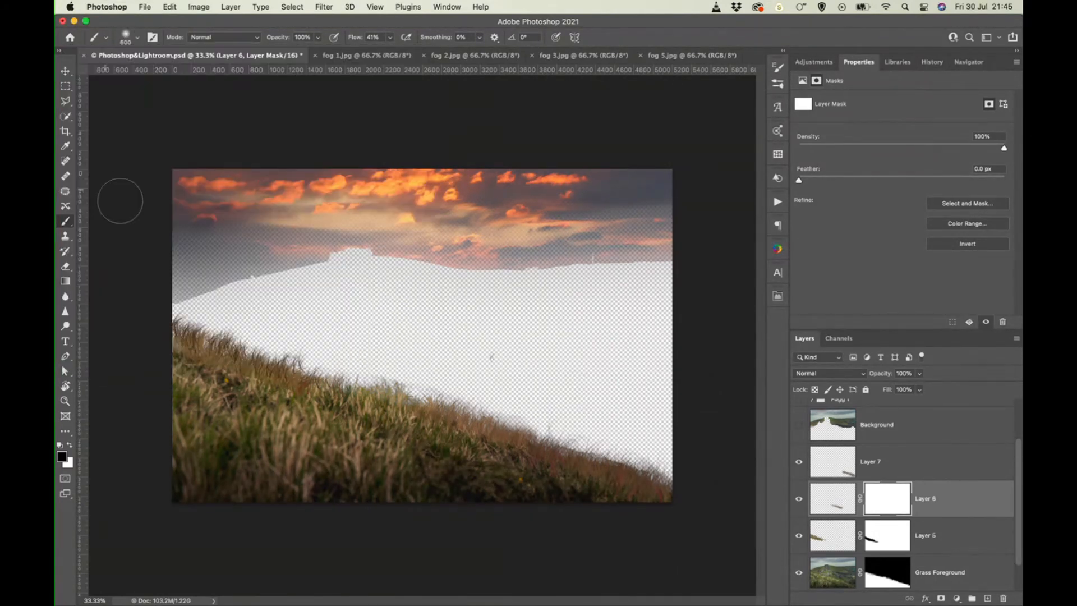
Step: Reduce the brush to 200 px and blend the painted grass into the slope with black on masks for Layer 6 and Layer 7
{"action": "key", "text": "bracketleft"}
{"action": "key", "text": "bracketleft"}
{"action": "key", "text": "bracketleft"}
{"action": "key", "text": "bracketleft"}
{"action": "key", "text": "bracketleft"}
{"action": "left_click", "coordinate": [915, 469]}
{"action": "left_click", "coordinate": [940, 598]}
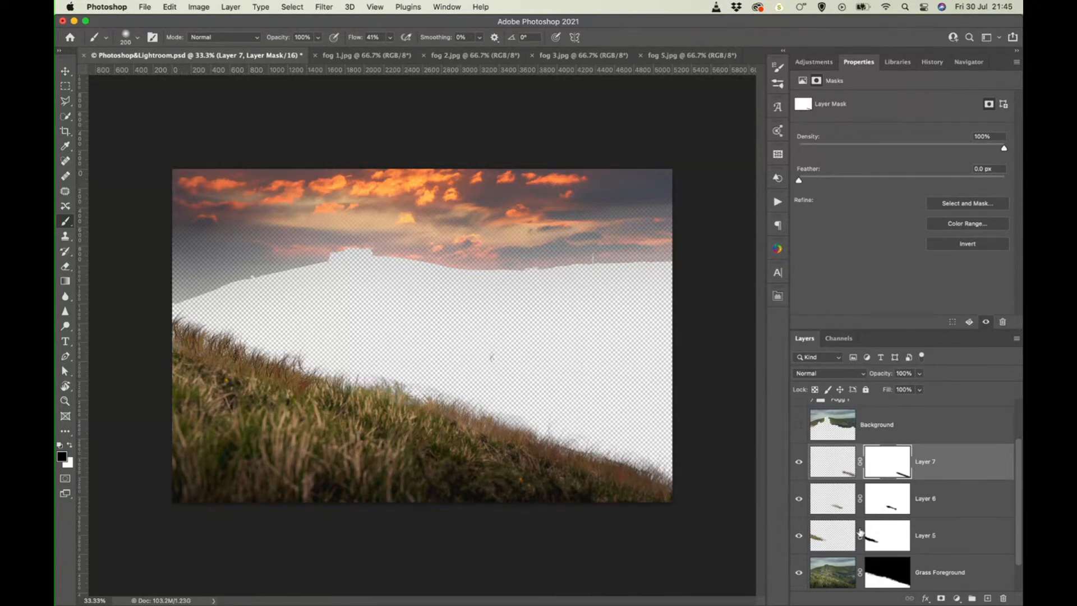
Step: Merge Layers 5, 6 and 7 into one layer and compare the slope with and without the painted grass
{"action": "left_click", "coordinate": [969, 536], "text": "shift"}
{"action": "right_click", "coordinate": [969, 536]}
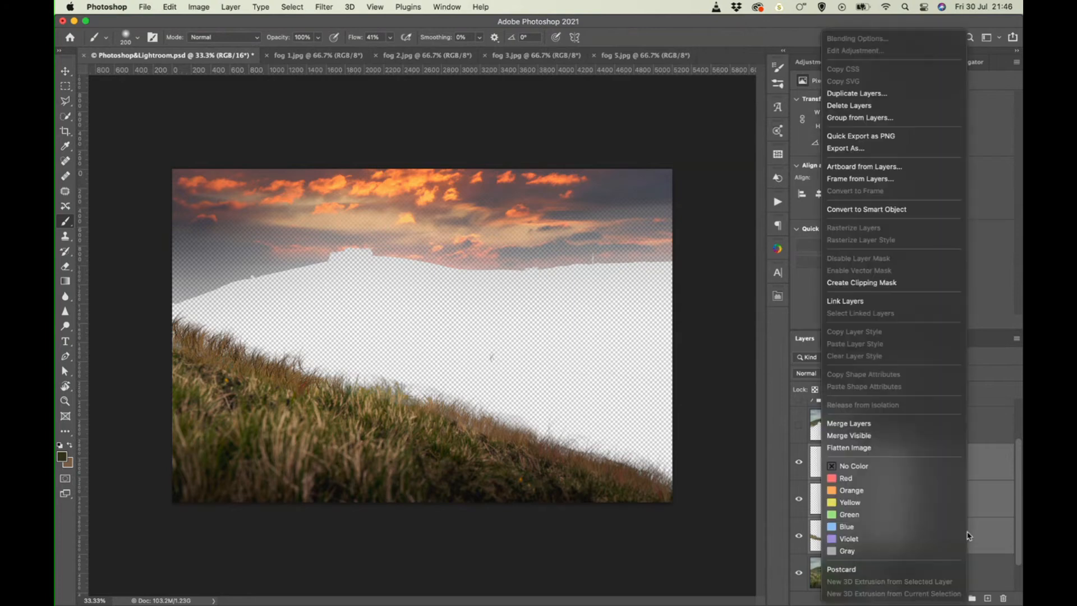
{"action": "left_click", "coordinate": [874, 424]}
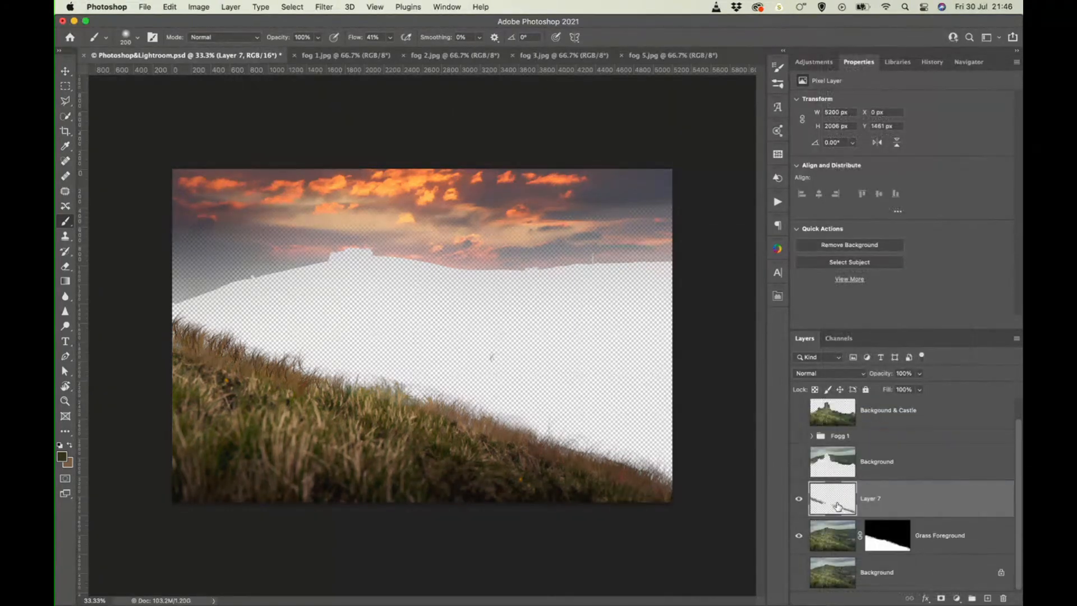
{"action": "left_click", "coordinate": [801, 500]}
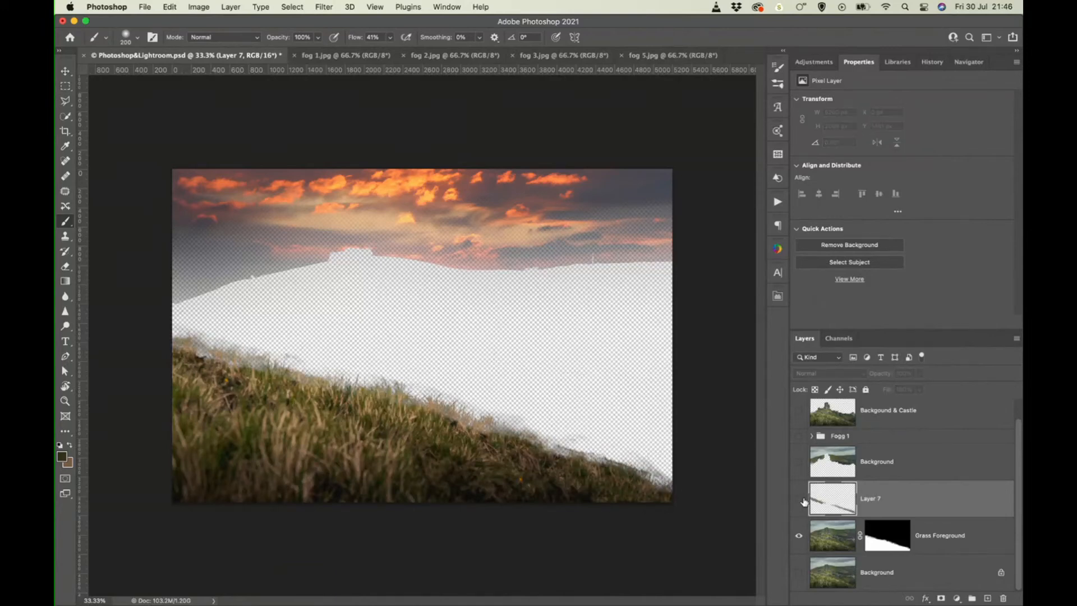
{"action": "left_click", "coordinate": [801, 500]}
{"action": "left_click", "coordinate": [801, 499]}
{"action": "left_click", "coordinate": [801, 500]}
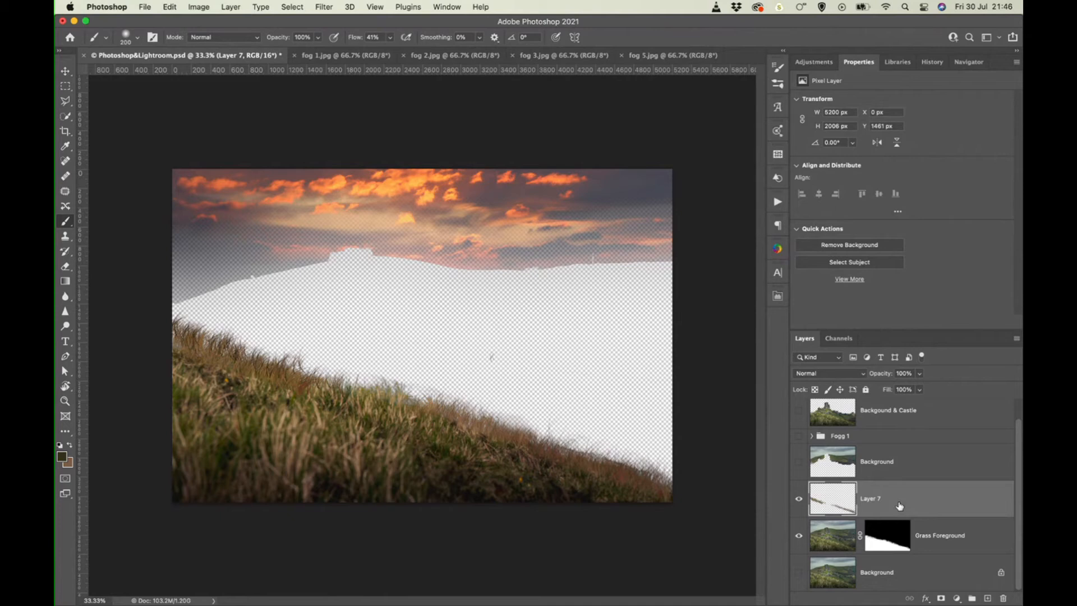
Step: Convert the merged Layer 7 for smart filters
{"action": "left_click", "coordinate": [323, 8]}
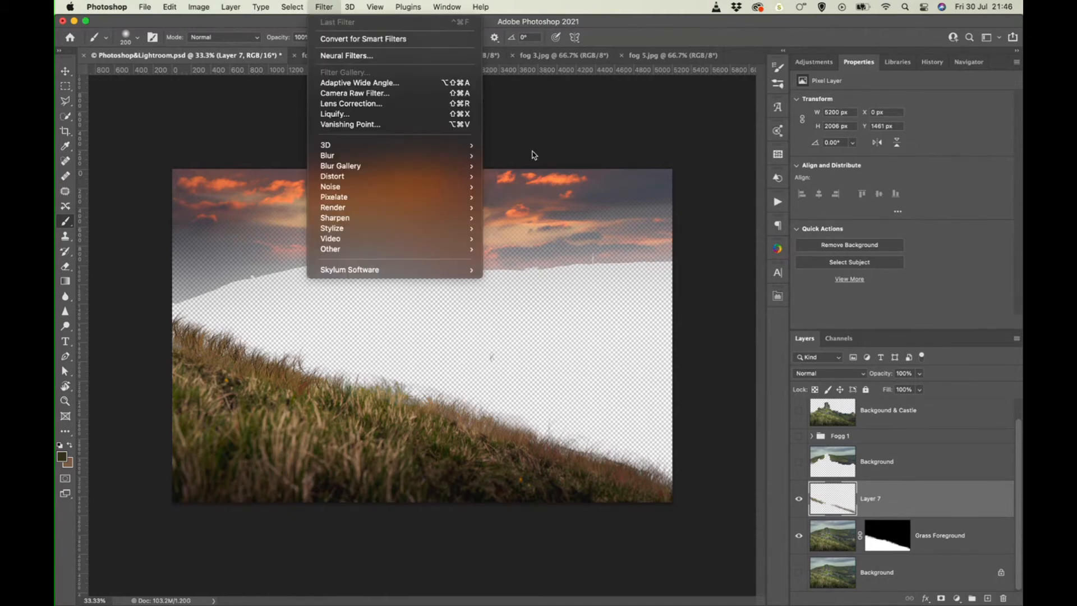
{"action": "mouse_move", "coordinate": [365, 162]}
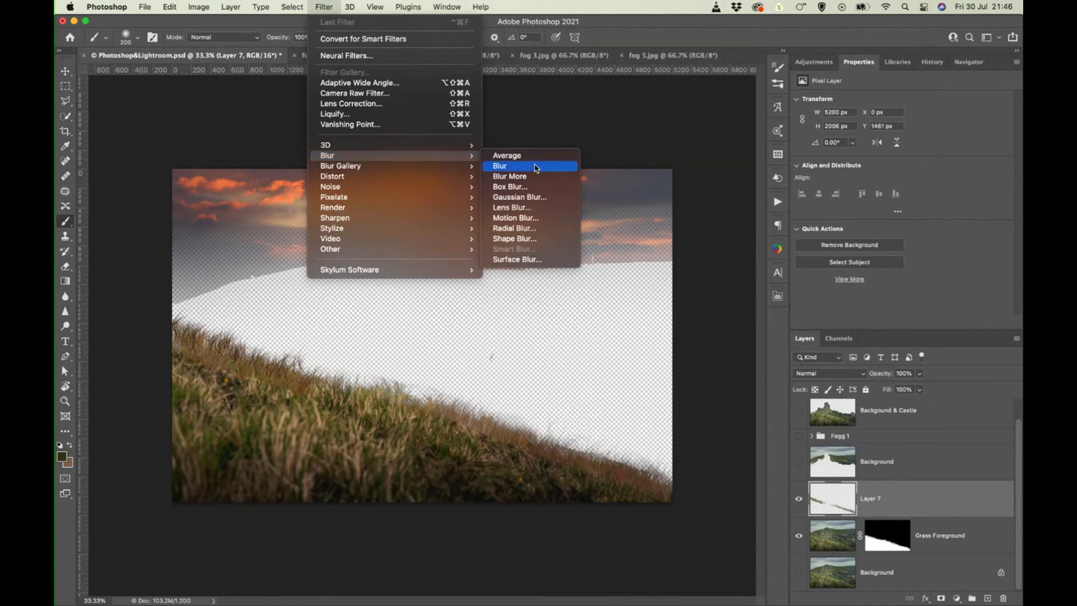
{"action": "left_click", "coordinate": [383, 39]}
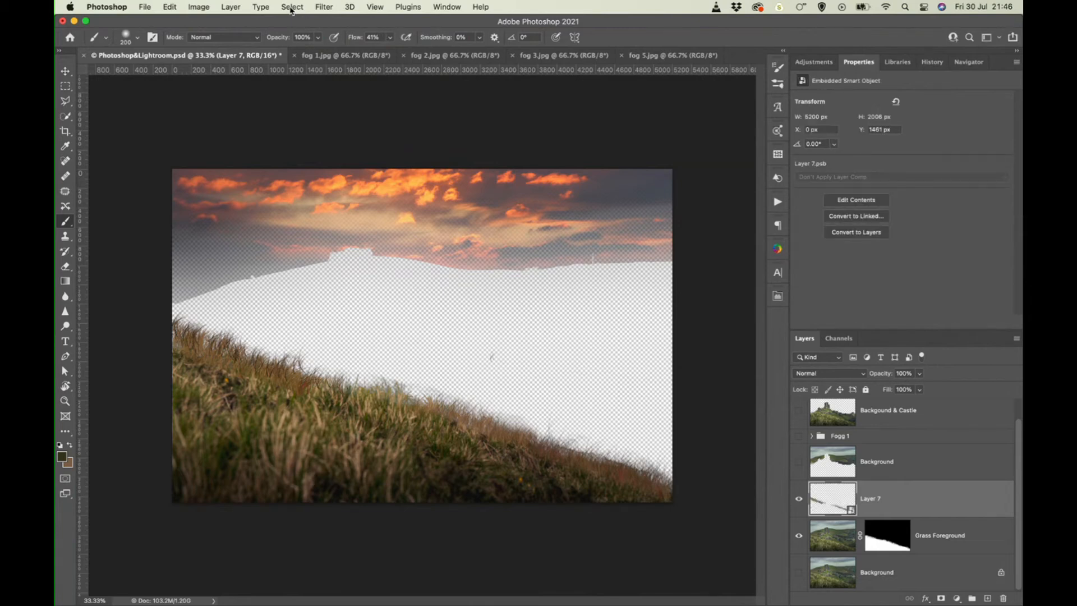
Step: Apply a Gaussian Blur with a 5.0 px radius to Layer 7 as a smart filter
{"action": "left_click", "coordinate": [326, 8]}
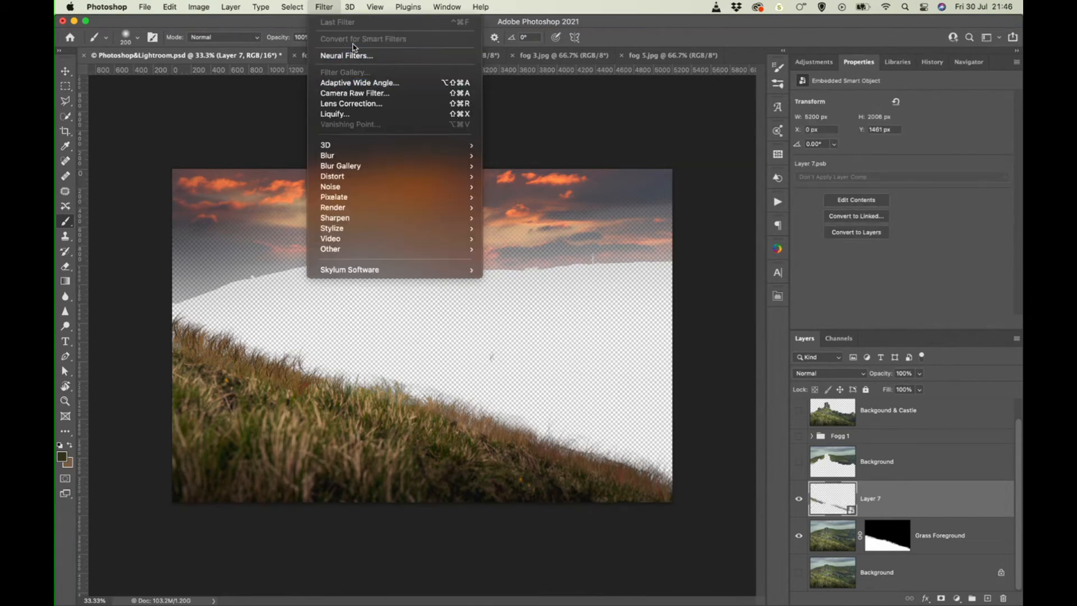
{"action": "mouse_move", "coordinate": [362, 157]}
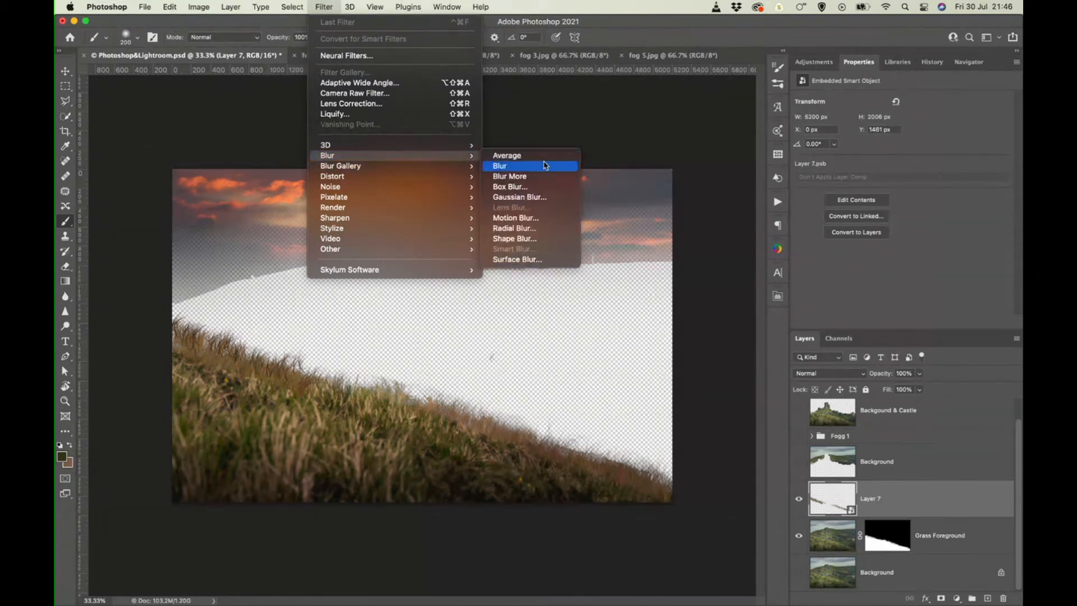
{"action": "left_click", "coordinate": [544, 198]}
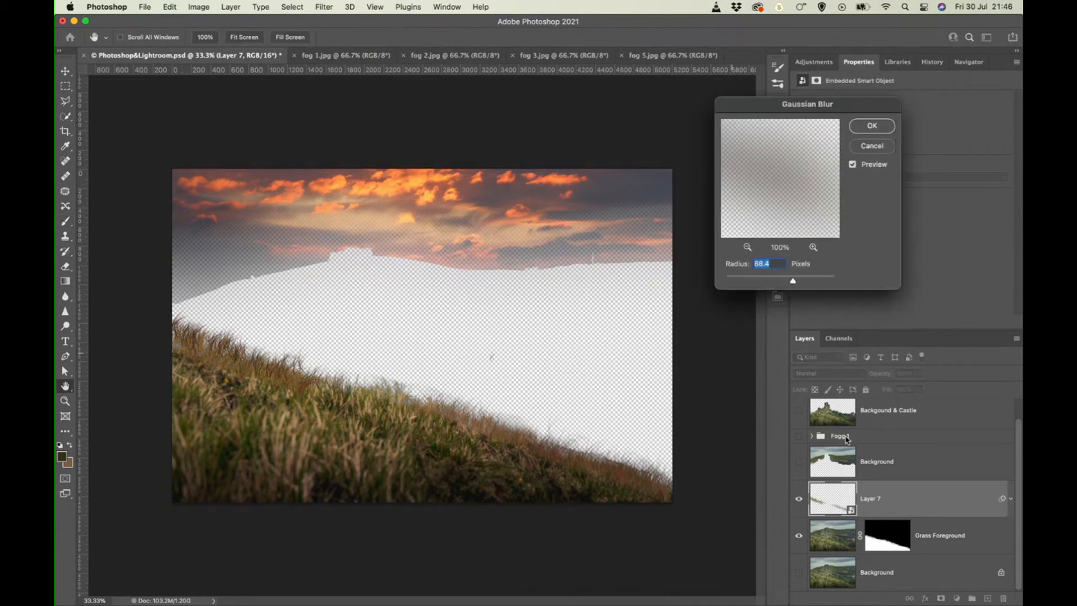
{"action": "left_click_drag", "start_coordinate": [731, 280], "coordinate": [745, 282]}
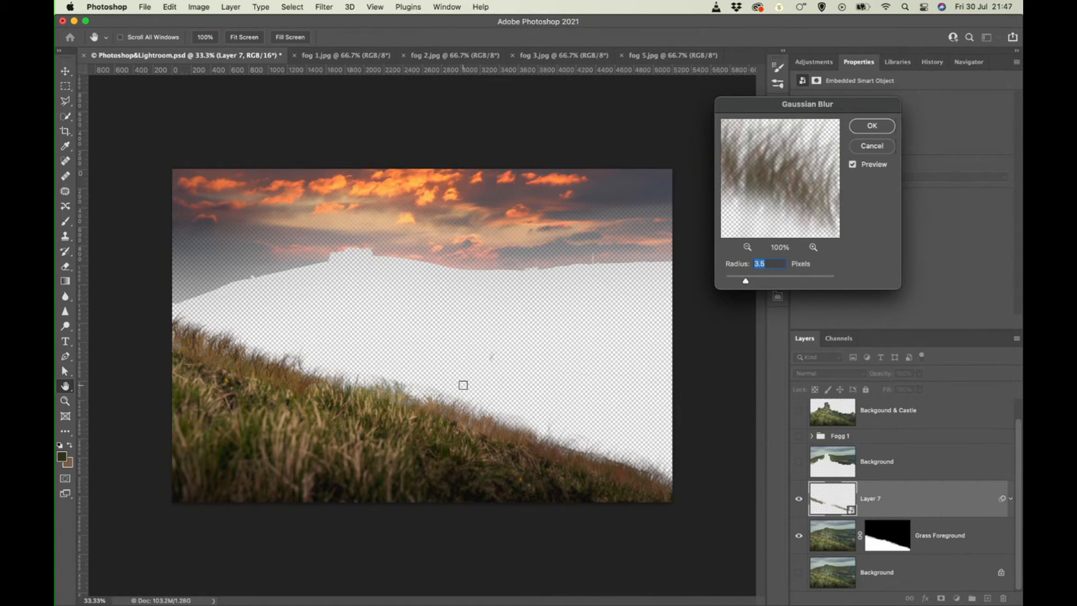
{"action": "left_click_drag", "start_coordinate": [745, 282], "coordinate": [756, 285]}
{"action": "left_click", "coordinate": [873, 125]}
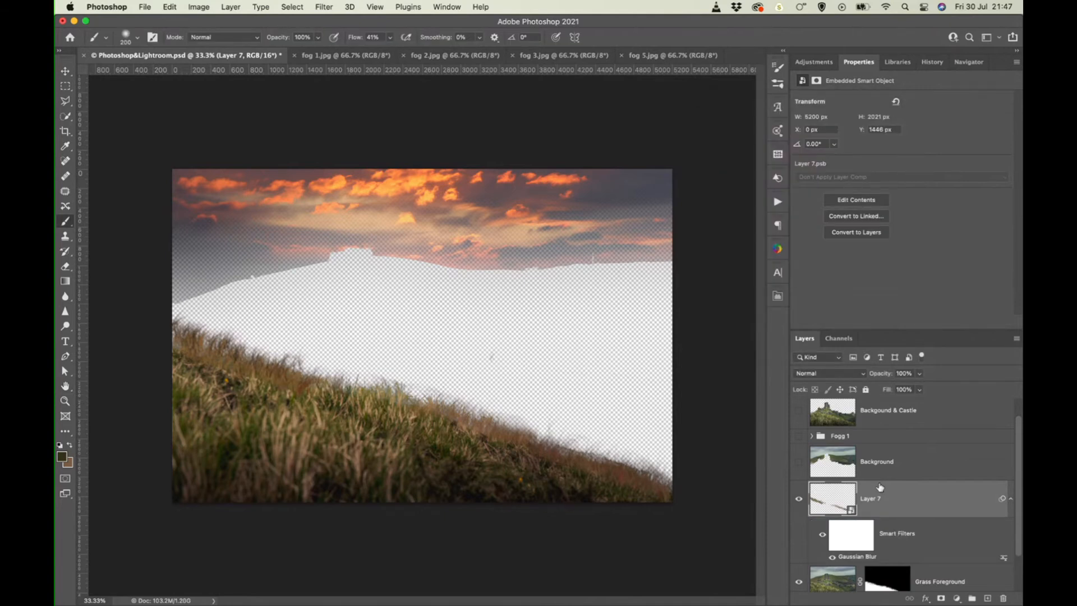
Step: Increase the radius of Layer 7's Gaussian Blur smart filter slightly
{"action": "double_click", "coordinate": [858, 559]}
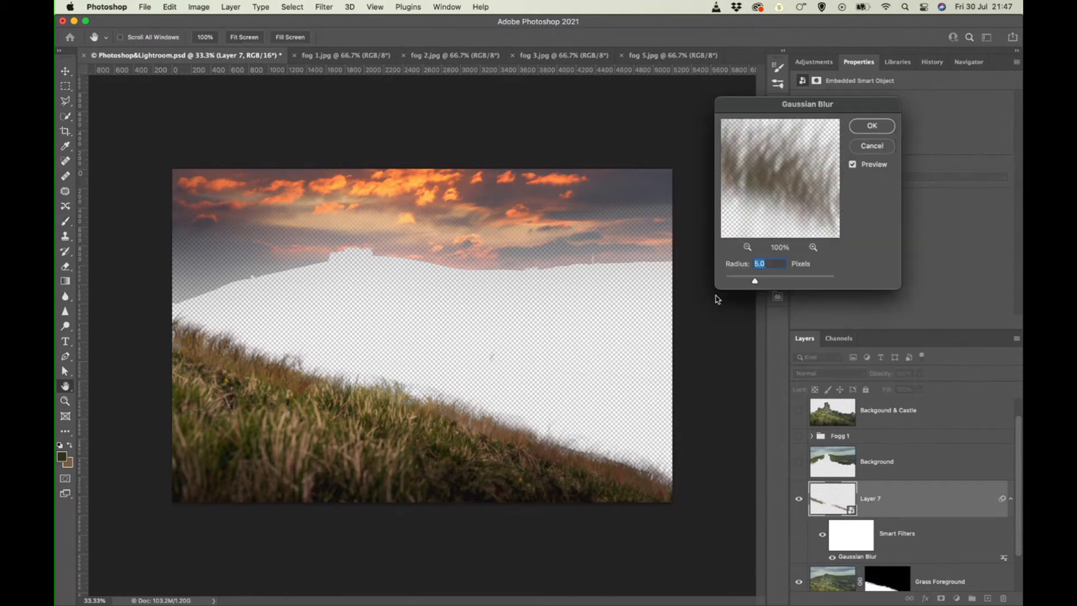
{"action": "left_click_drag", "start_coordinate": [757, 282], "coordinate": [759, 284]}
{"action": "left_click", "coordinate": [872, 126]}
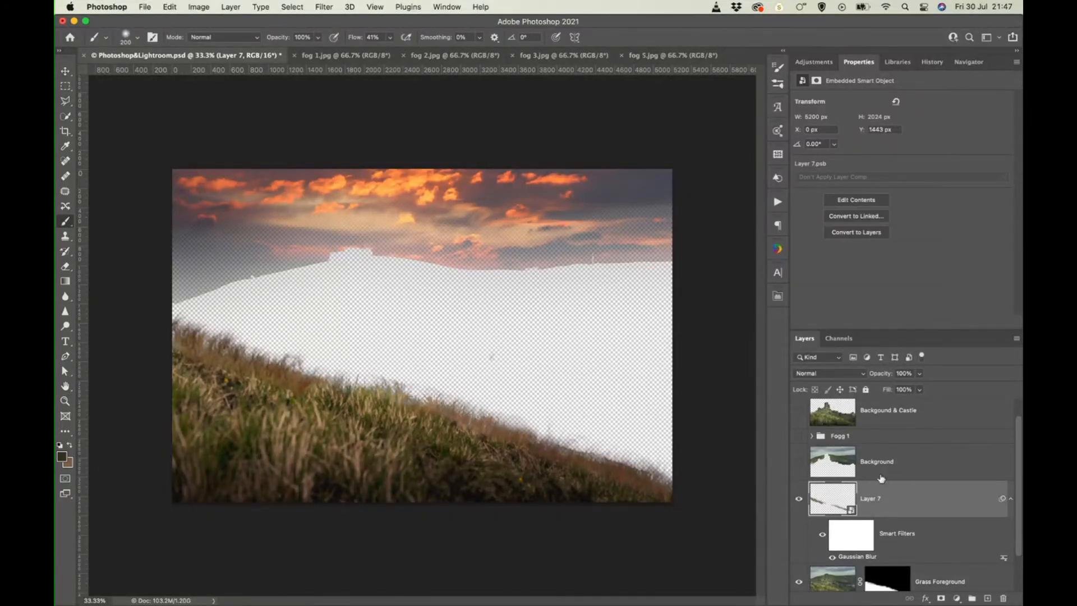
Step: Show the hidden upper Background, Fogg 1, Backgound & Castle and locked Background layers to bring back the full composite
{"action": "scroll", "coordinate": [897, 506], "scroll_direction": "up", "scroll_amount": 1}
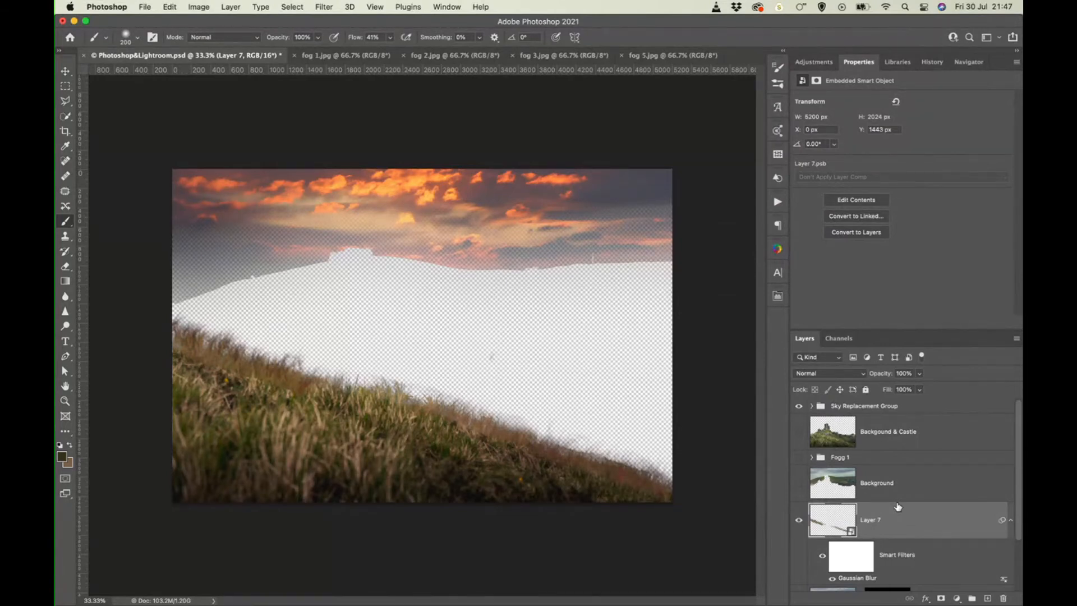
{"action": "left_click", "coordinate": [799, 482]}
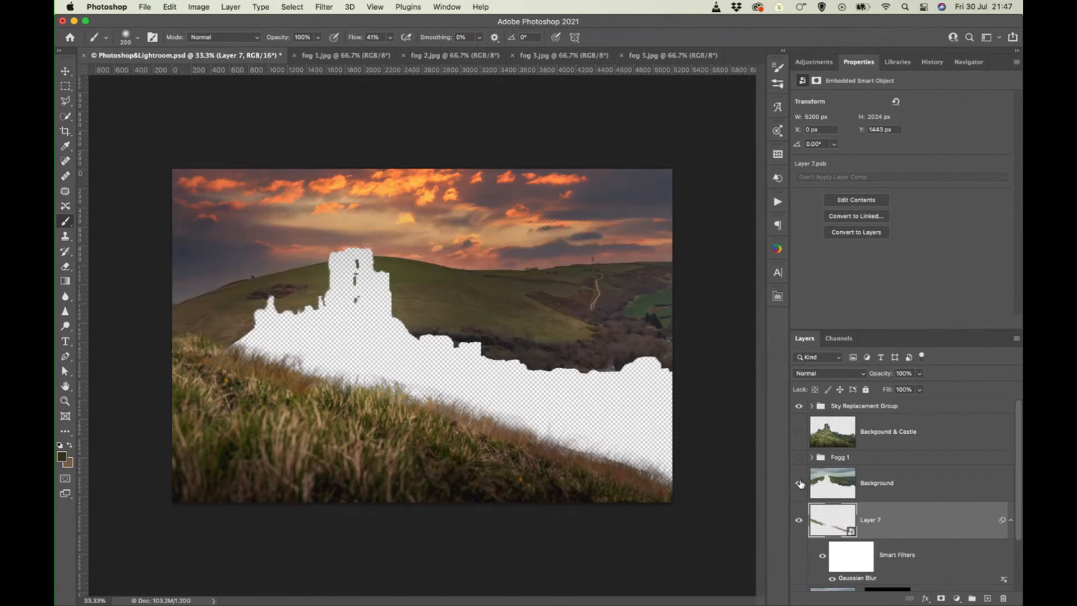
{"action": "left_click", "coordinate": [799, 457]}
{"action": "left_click", "coordinate": [798, 431]}
{"action": "scroll", "coordinate": [799, 432], "scroll_direction": "down", "scroll_amount": 3}
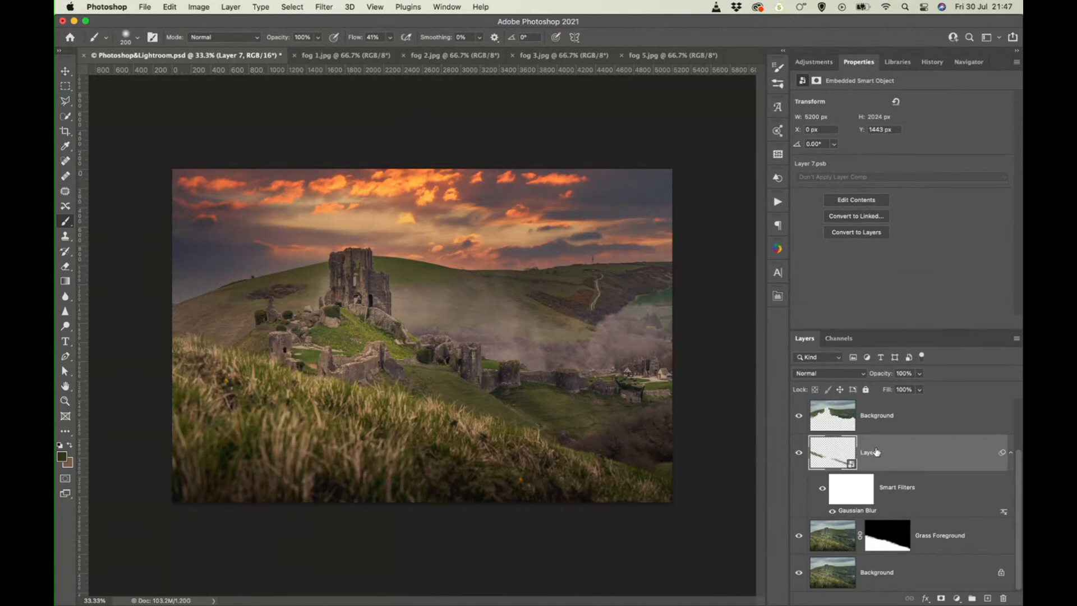
Step: Rename the unlocked Background layer directly above Layer 7 as Foreground
{"action": "scroll", "coordinate": [876, 451], "scroll_direction": "up", "scroll_amount": 3}
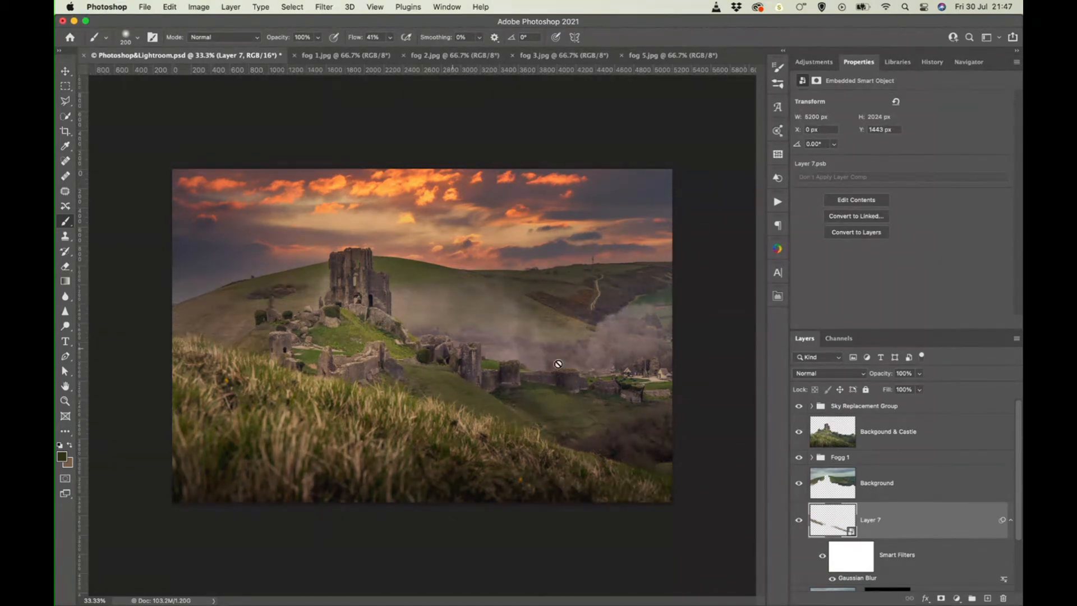
{"action": "scroll", "coordinate": [905, 498], "scroll_direction": "down", "scroll_amount": 3}
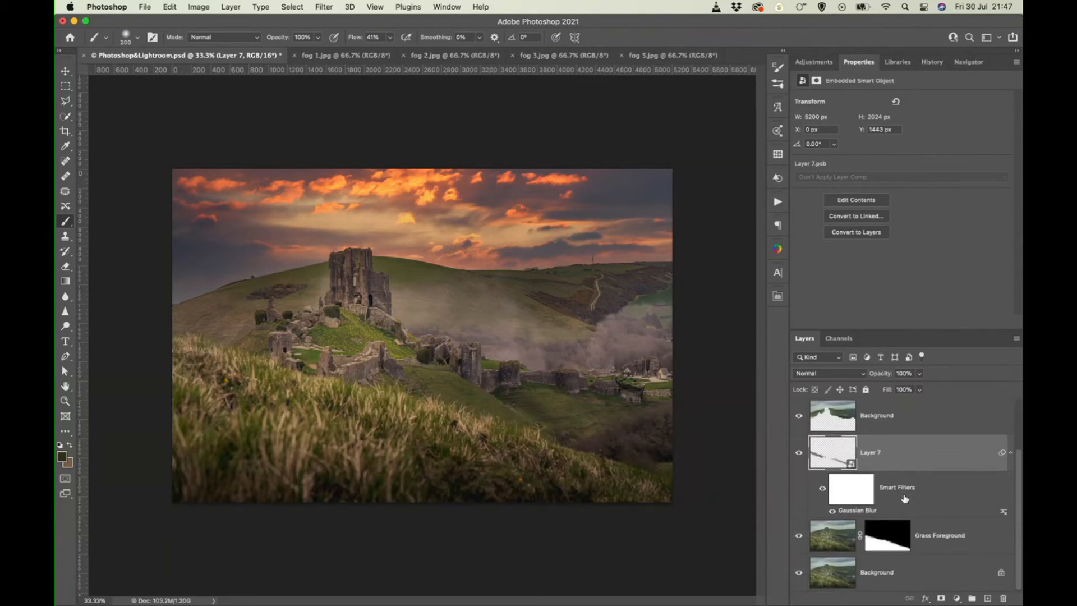
{"action": "scroll", "coordinate": [905, 498], "scroll_direction": "up", "scroll_amount": 2}
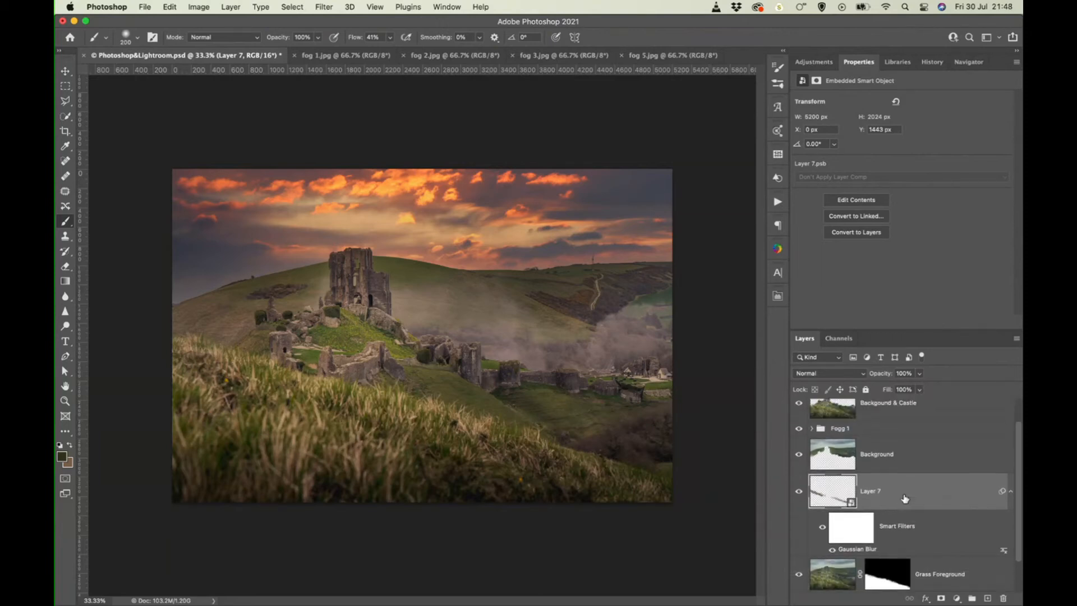
{"action": "scroll", "coordinate": [904, 498], "scroll_direction": "down", "scroll_amount": 2}
{"action": "scroll", "coordinate": [892, 495], "scroll_direction": "up", "scroll_amount": 2}
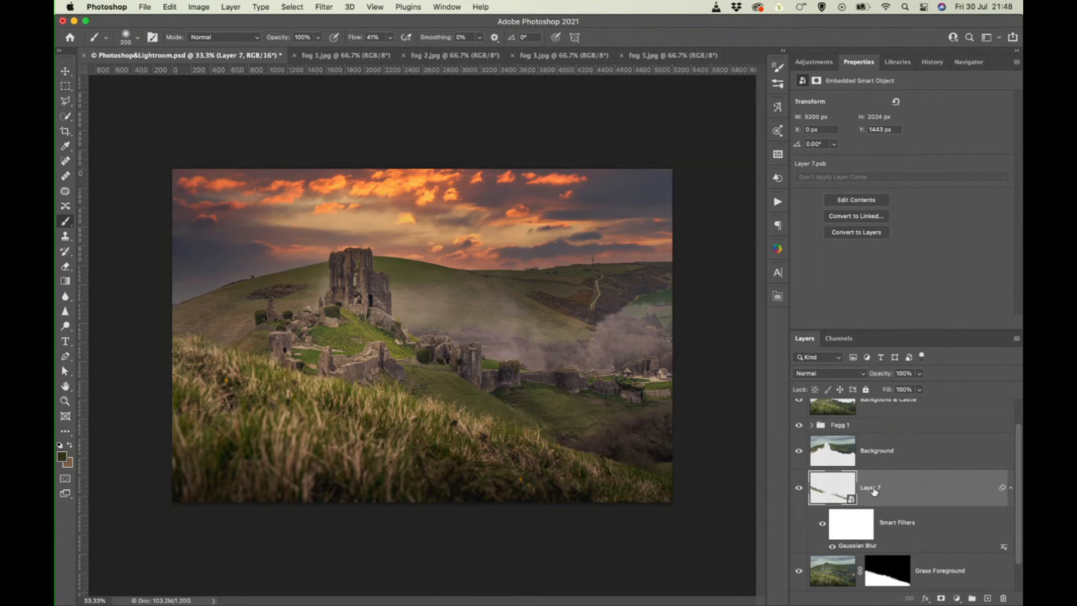
{"action": "double_click", "coordinate": [883, 451]}
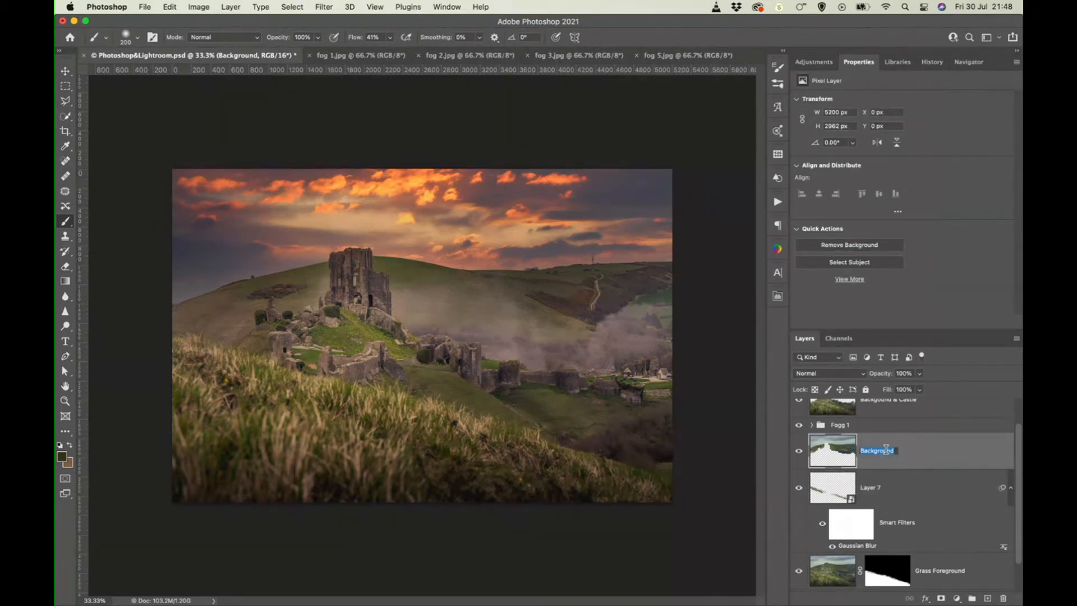
{"action": "type", "text": "Foreground"}
{"action": "key", "text": "Return"}
Step: Rename the blurred Layer 7 as Extra Greaa and undo the layer's accidental deletion
{"action": "double_click", "coordinate": [877, 487]}
{"action": "type", "text": "Extr"}
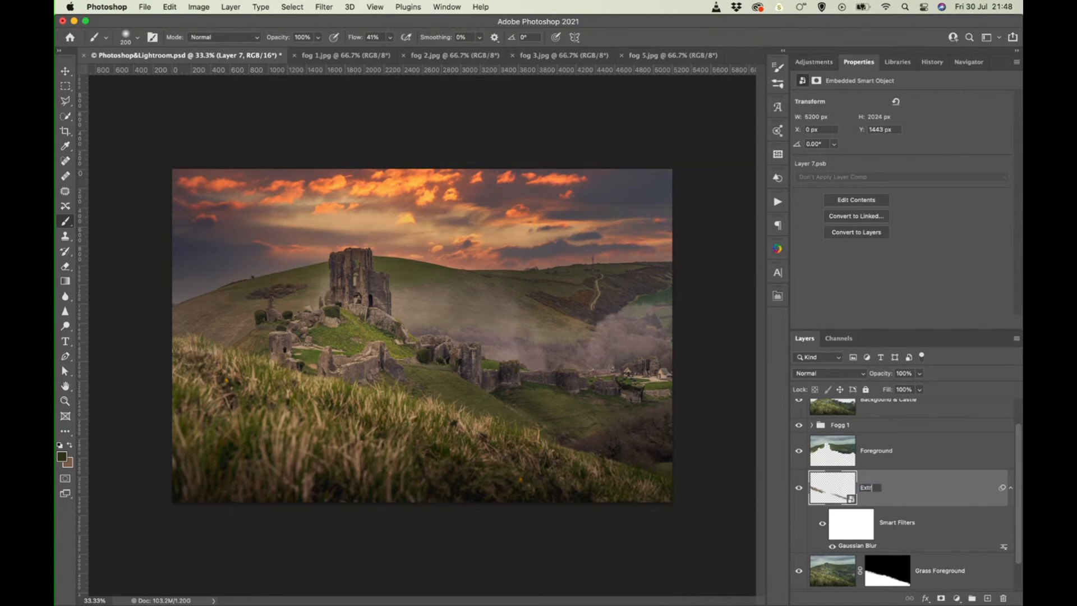
{"action": "type", "text": "a Greas"}
{"action": "key", "text": "Return"}
{"action": "key", "text": "BackSpace"}
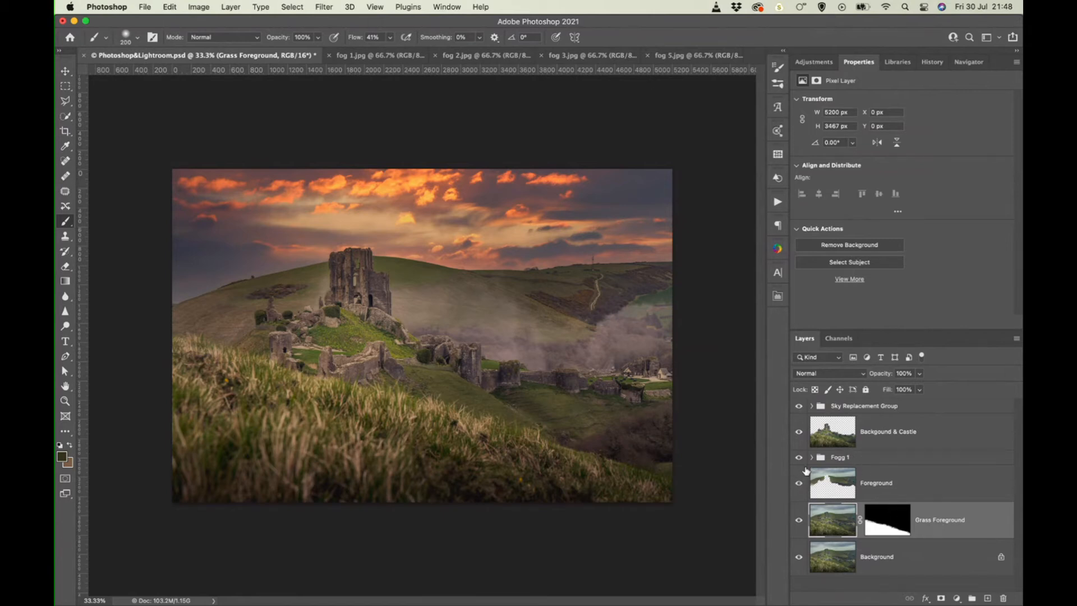
{"action": "key", "text": "super+z"}
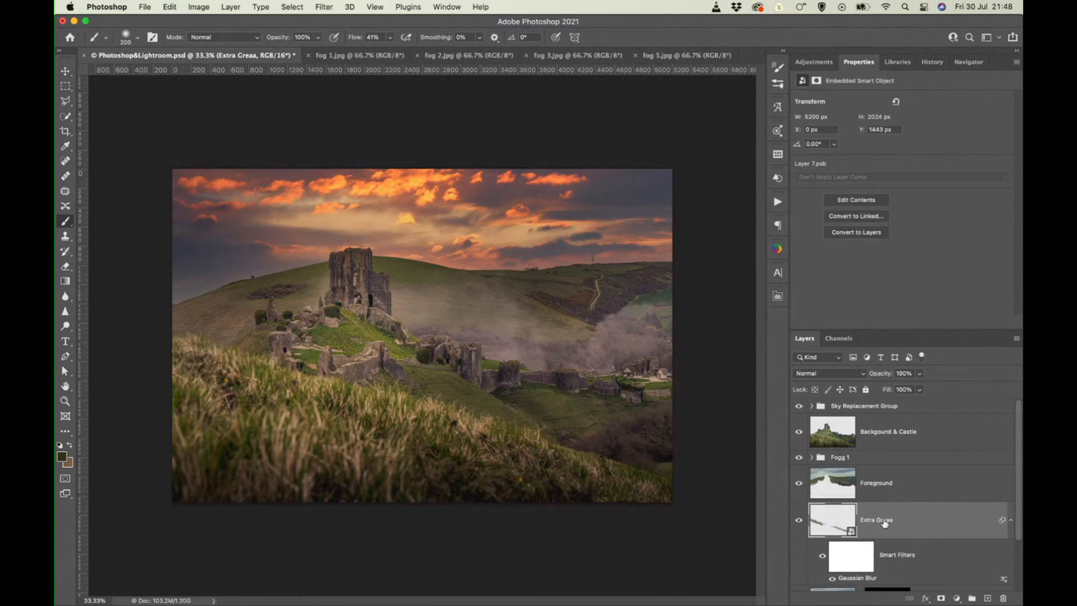
Step: Change the Extra Greaa layer's name to Extra Gress
{"action": "double_click", "coordinate": [885, 522]}
{"action": "key", "text": "BackSpace"}
{"action": "key", "text": "BackSpace"}
{"action": "type", "text": "ss"}
{"action": "scroll", "coordinate": [902, 532], "scroll_direction": "down", "scroll_amount": 4}
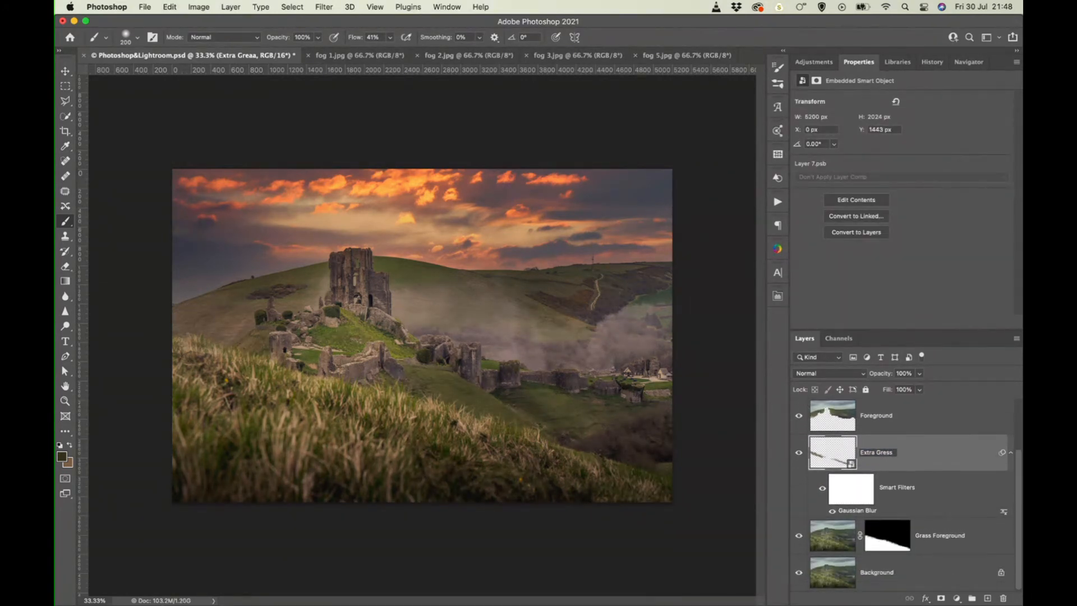
{"action": "scroll", "coordinate": [908, 498], "scroll_direction": "up", "scroll_amount": 3}
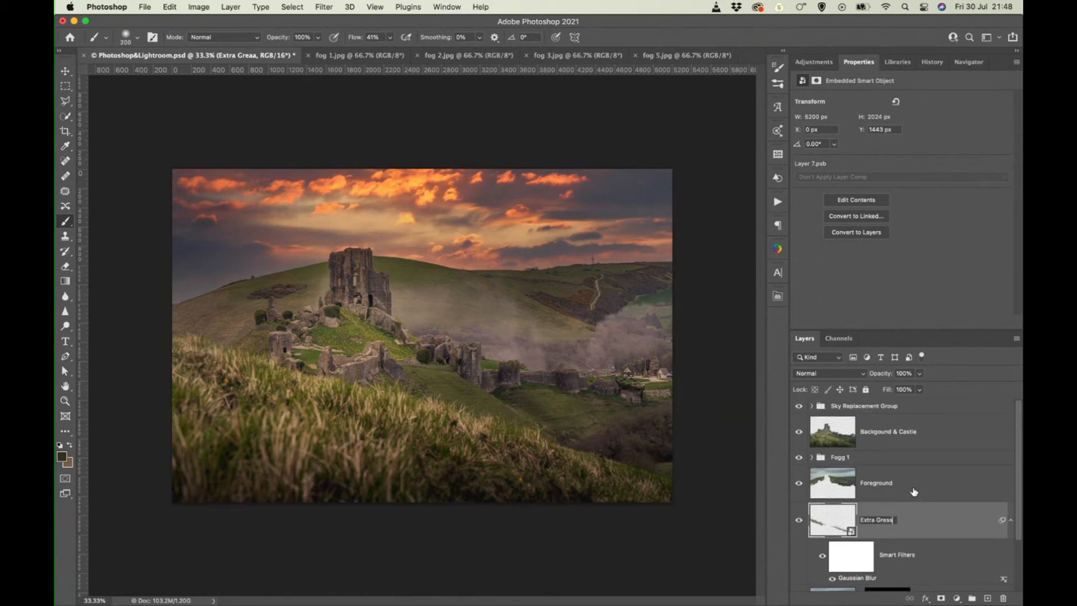
{"action": "scroll", "coordinate": [915, 492], "scroll_direction": "down", "scroll_amount": 3}
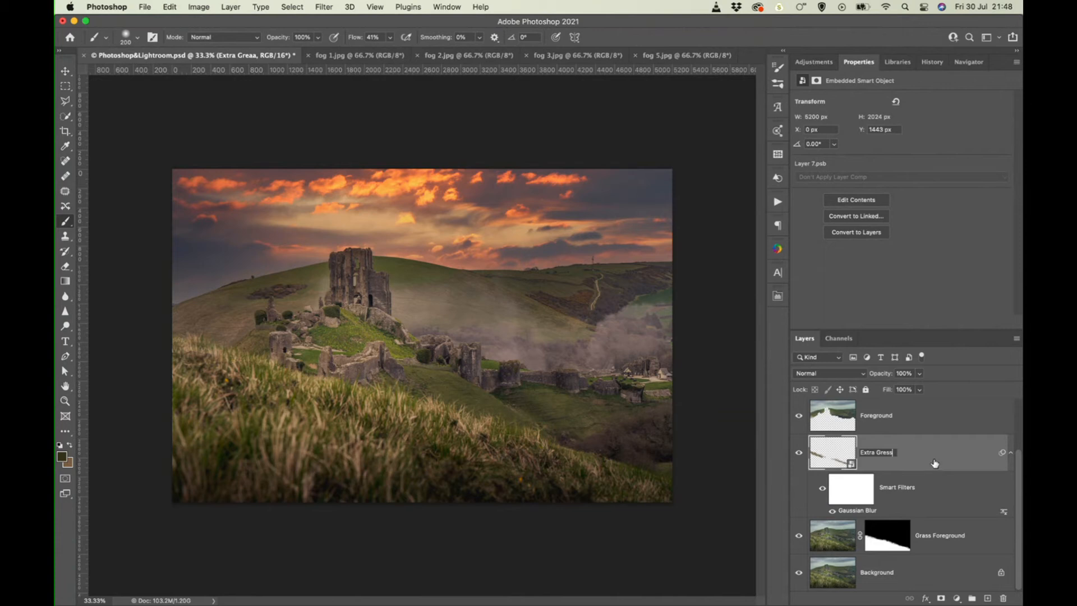
{"action": "key", "text": "Return"}
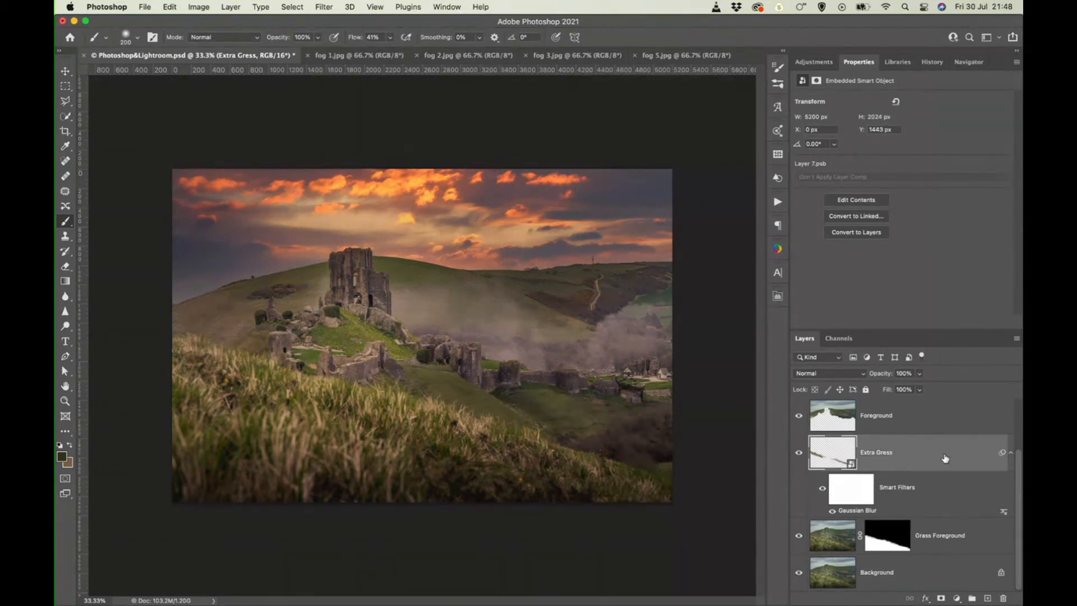
Step: Group the Extra Gress and Grass Foreground layers and name the group Front hill
{"action": "left_click", "coordinate": [972, 545]}
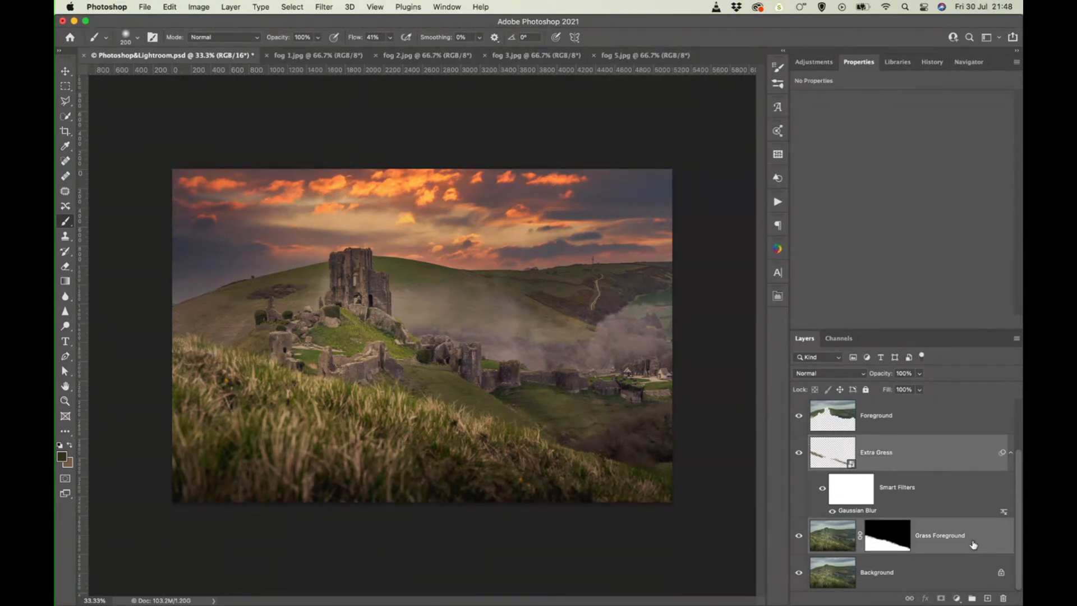
{"action": "key", "text": "super+g"}
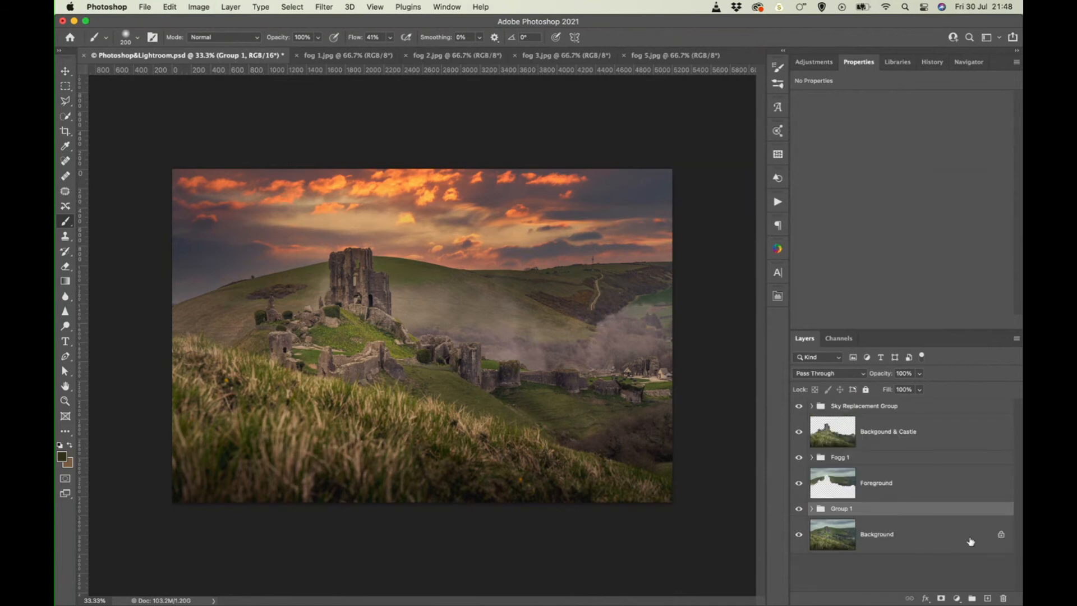
{"action": "double_click", "coordinate": [844, 509]}
{"action": "type", "text": "Front hill"}
{"action": "key", "text": "Return"}
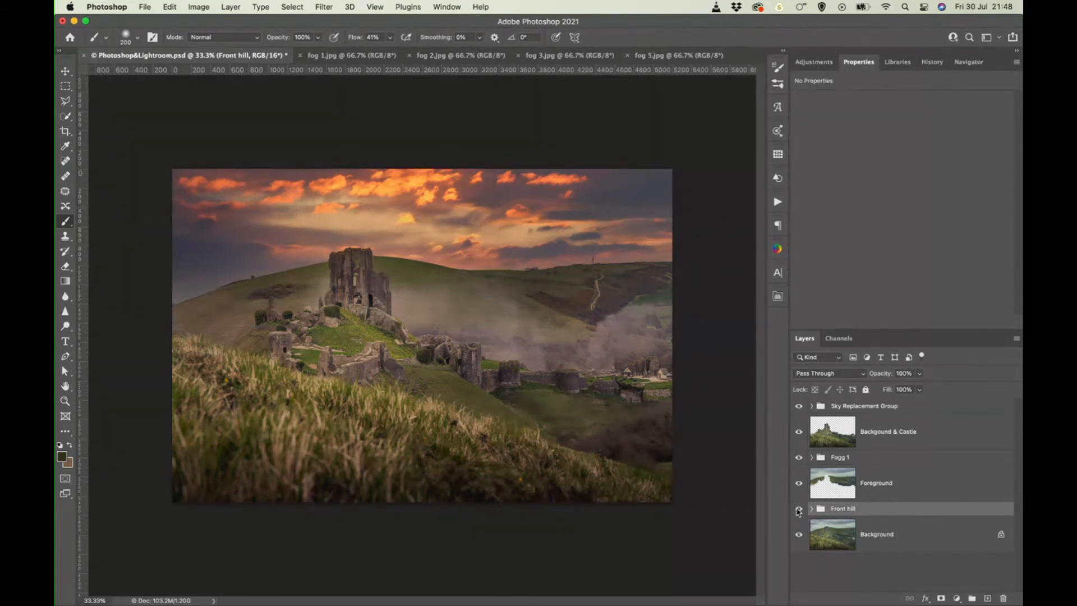
Step: Hide the locked Background layer and toggle the Front hill group to check what the group contributes to the scene
{"action": "left_click", "coordinate": [798, 509]}
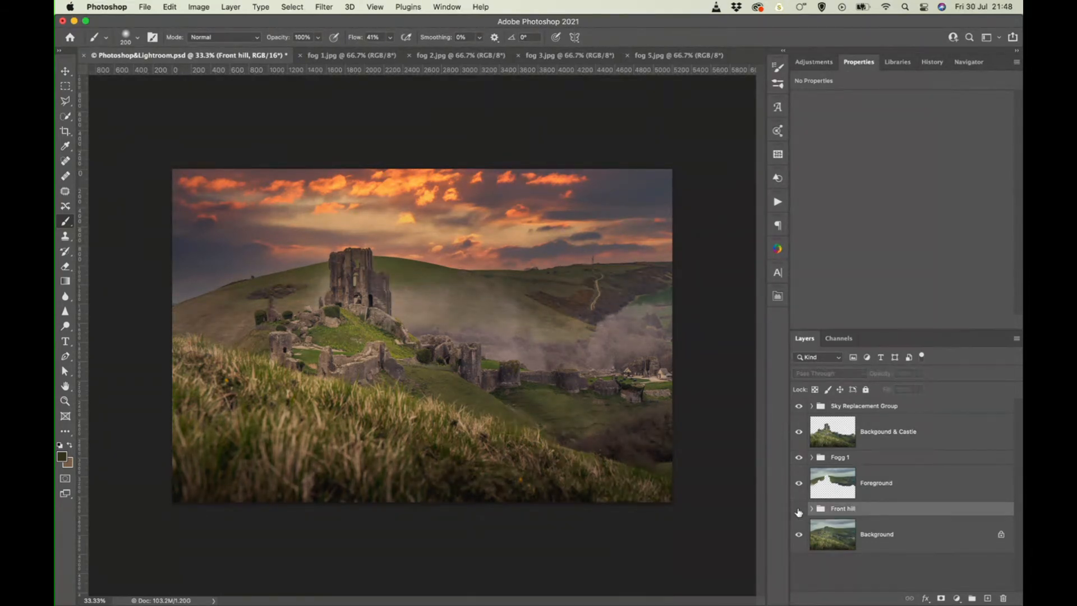
{"action": "left_click", "coordinate": [799, 535]}
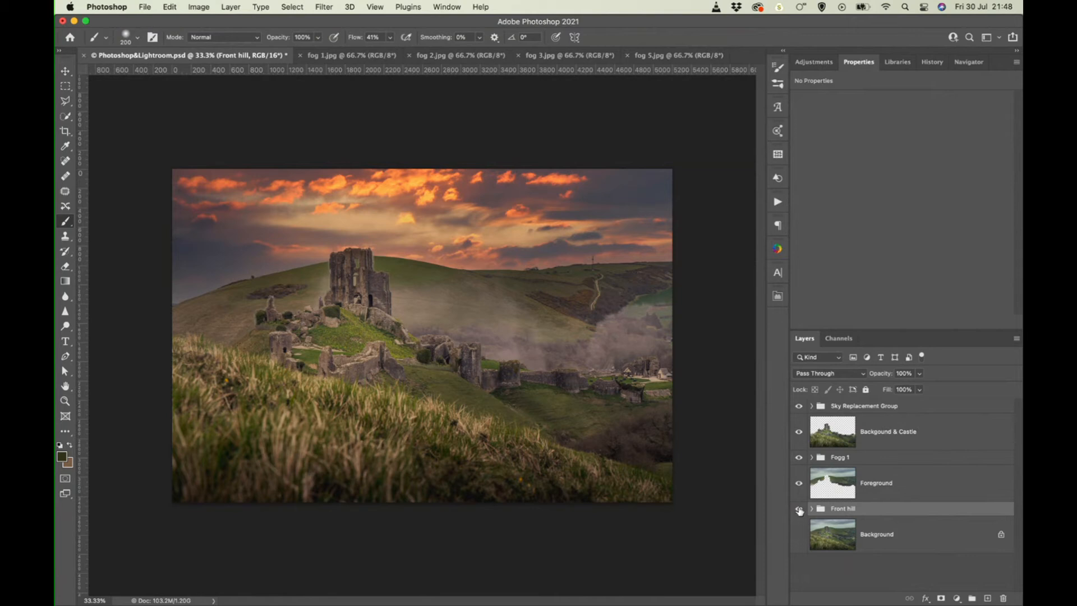
{"action": "left_click", "coordinate": [798, 509]}
{"action": "left_click", "coordinate": [799, 509]}
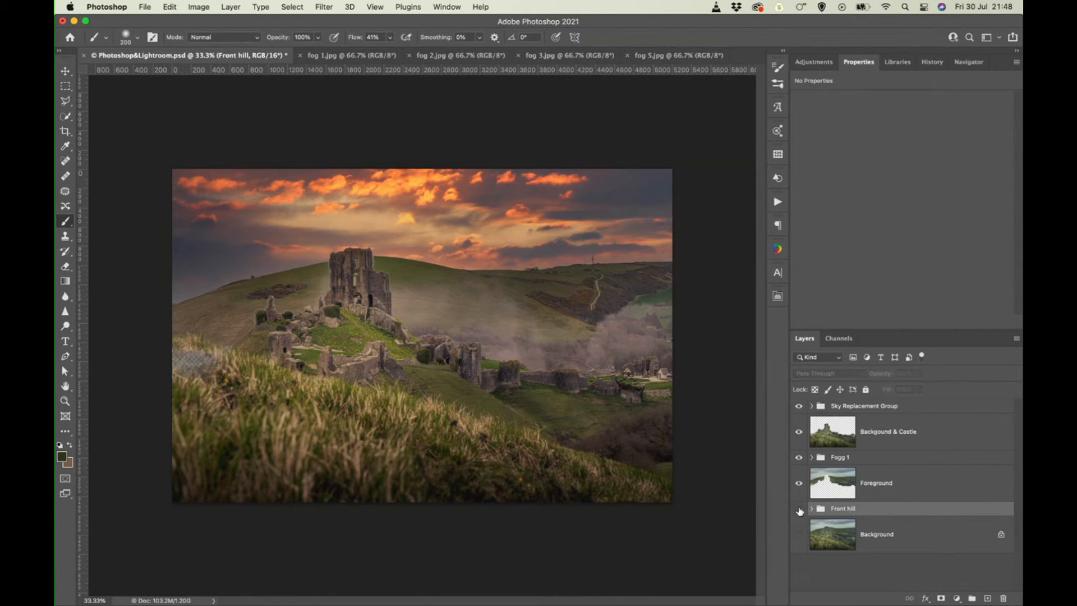
{"action": "left_click", "coordinate": [799, 508]}
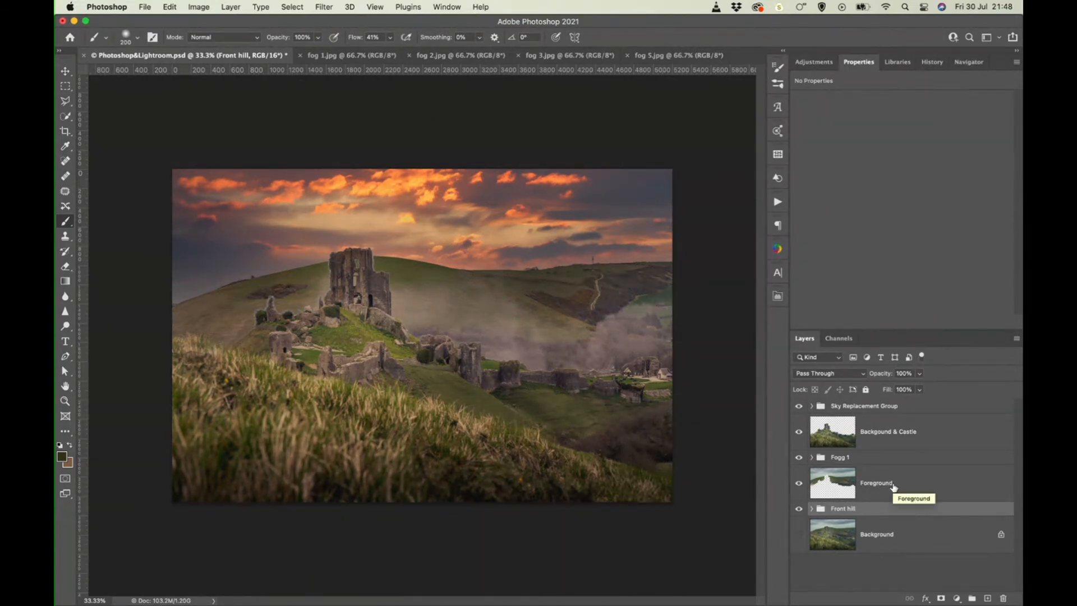
Step: Paste the fog 1.jpg image into the castle composite above the Front hill group and move it to about X 2968 px, Y 1238 px
{"action": "left_click", "coordinate": [354, 56]}
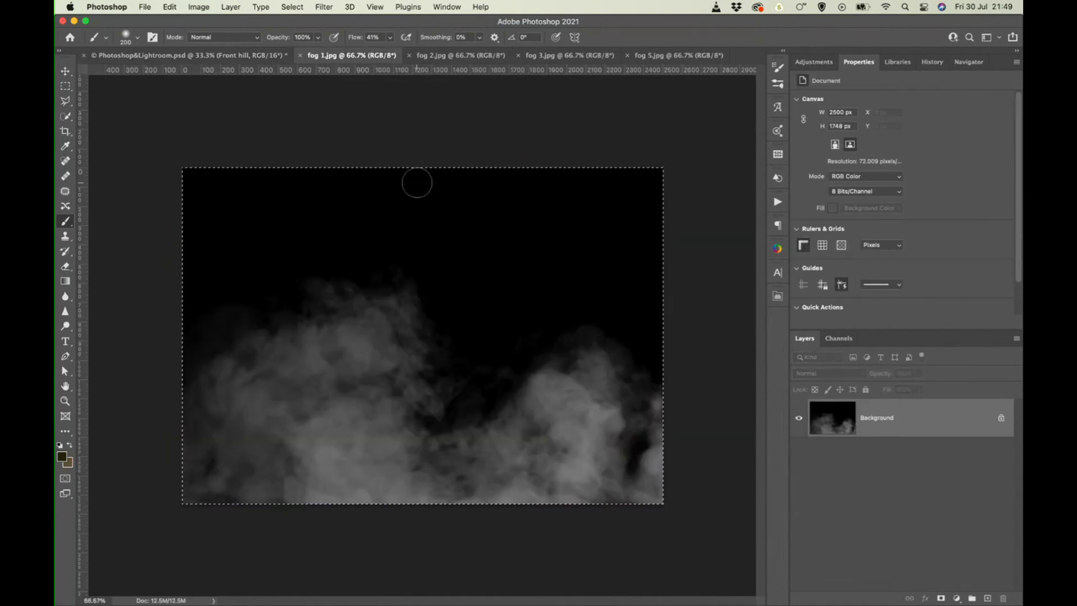
{"action": "left_click", "coordinate": [205, 56]}
{"action": "key", "text": "super+v"}
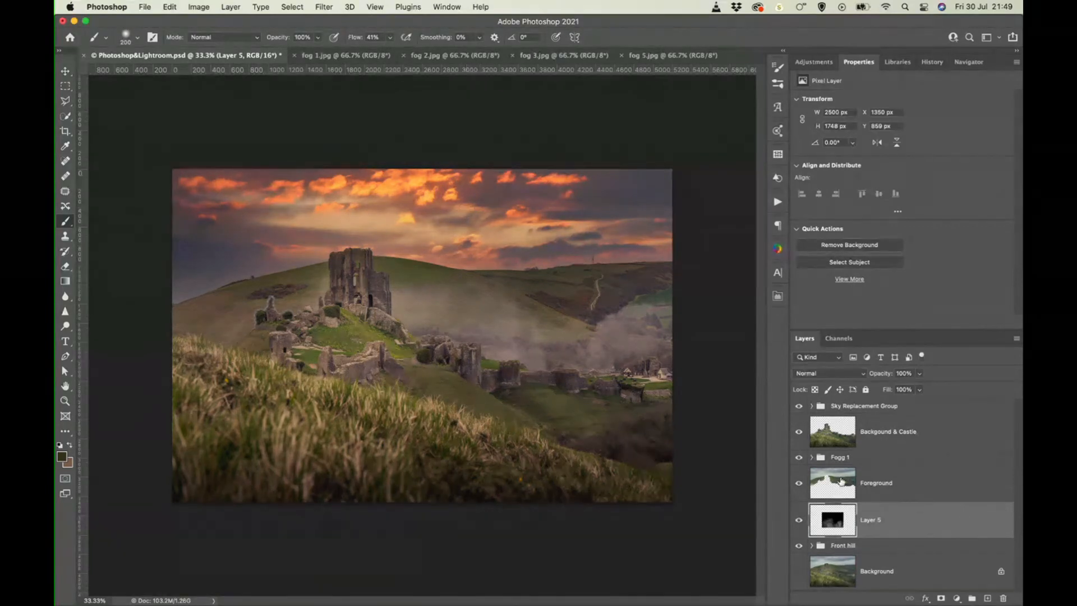
{"action": "left_click_drag", "start_coordinate": [919, 525], "coordinate": [899, 535]}
{"action": "key", "text": "v"}
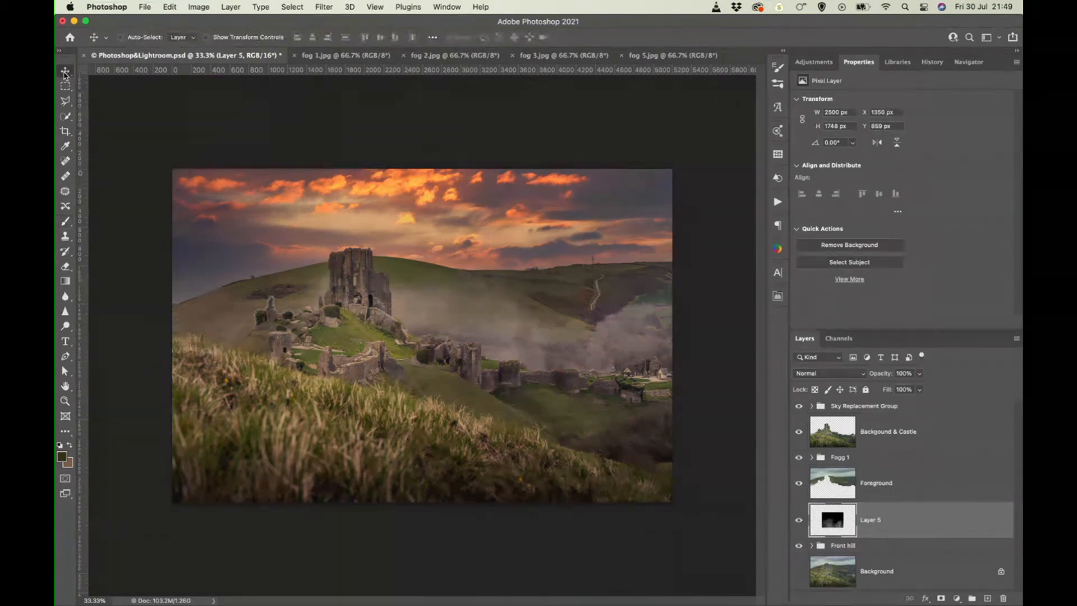
{"action": "mouse_move", "coordinate": [391, 289]}
{"action": "left_mouse_down"}
{"action": "mouse_move", "coordinate": [508, 278]}
{"action": "mouse_move", "coordinate": [513, 220]}
{"action": "mouse_move", "coordinate": [547, 153]}
{"action": "mouse_move", "coordinate": [515, 276]}
{"action": "mouse_move", "coordinate": [561, 292]}
{"action": "left_mouse_up"}
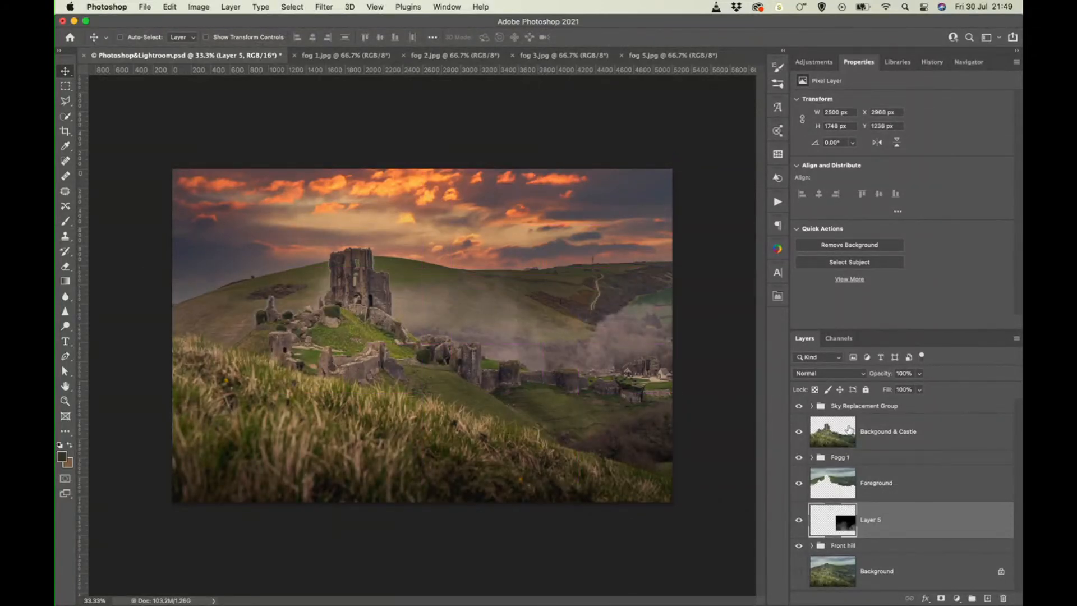
Step: Make the locked Background layer visible again and toggle the Front hill group off and on to compare
{"action": "left_click", "coordinate": [797, 570]}
{"action": "left_click", "coordinate": [796, 570]}
{"action": "left_click", "coordinate": [797, 572]}
{"action": "left_click", "coordinate": [798, 547]}
{"action": "left_click", "coordinate": [798, 547]}
Step: Raise the pasted fog Layer 5 above Backgound & Castle and move it to about X 1783 px, Y 860 px
{"action": "left_click_drag", "start_coordinate": [560, 340], "coordinate": [515, 261]}
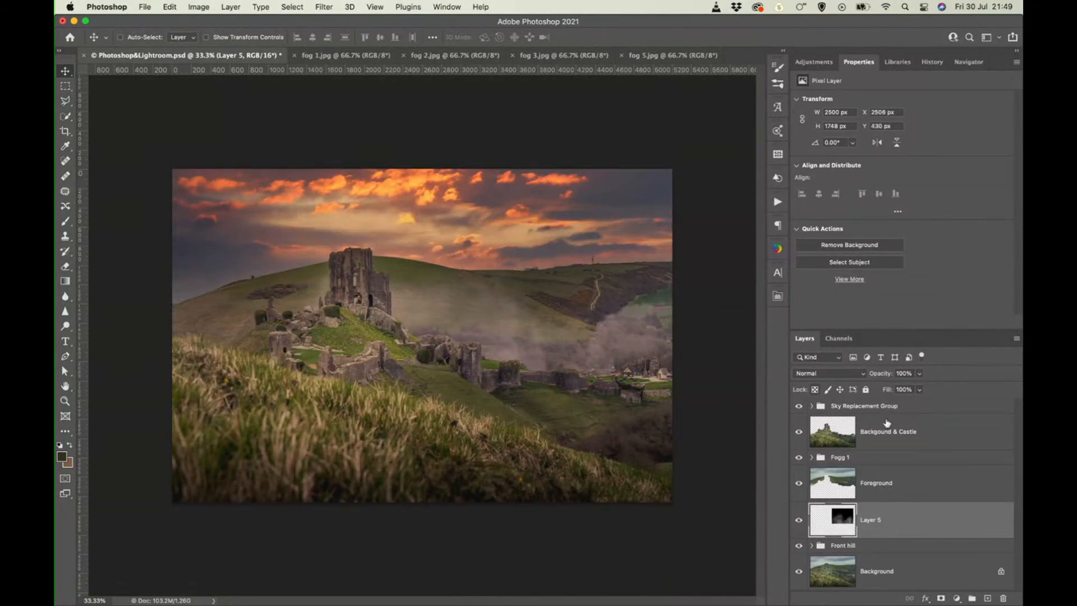
{"action": "left_click_drag", "start_coordinate": [892, 521], "coordinate": [894, 429]}
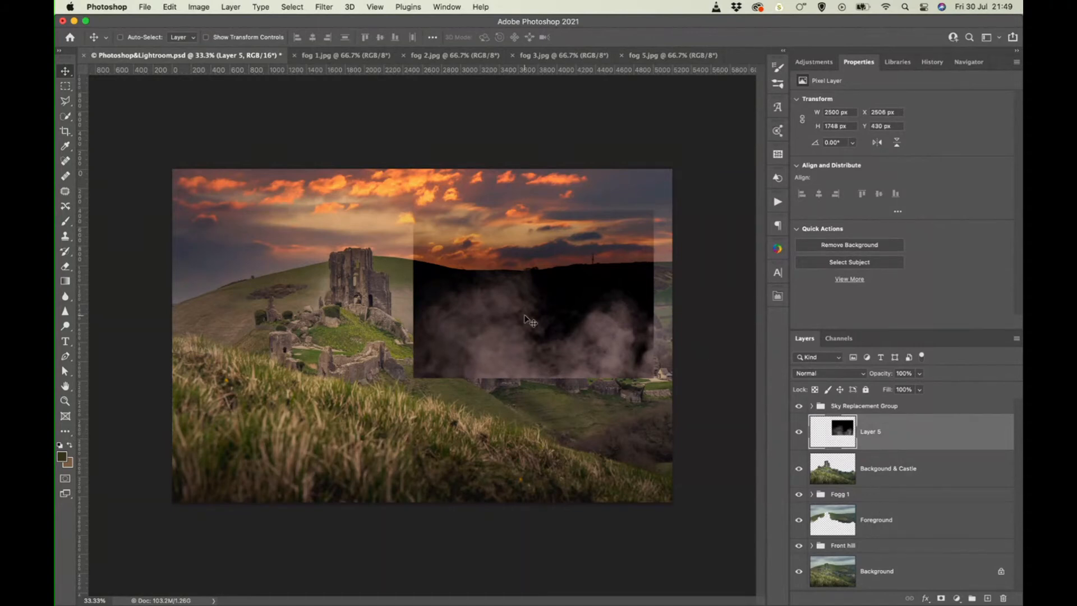
{"action": "left_click_drag", "start_coordinate": [531, 314], "coordinate": [461, 354]}
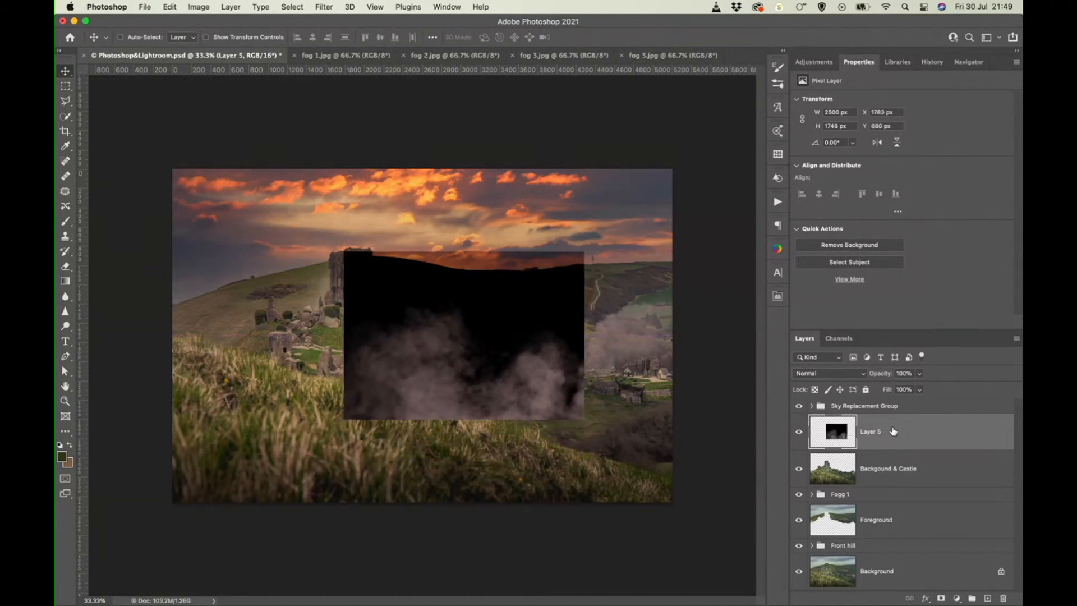
{"action": "mouse_move", "coordinate": [894, 432]}
{"action": "left_mouse_down"}
{"action": "mouse_move", "coordinate": [894, 481]}
{"action": "mouse_move", "coordinate": [893, 429]}
{"action": "left_mouse_up"}
Step: Try the Front hill group above Fogg 1, above Backgound & Castle, and between Fogg 1 and Foreground in the stack
{"action": "left_click_drag", "start_coordinate": [871, 551], "coordinate": [872, 491]}
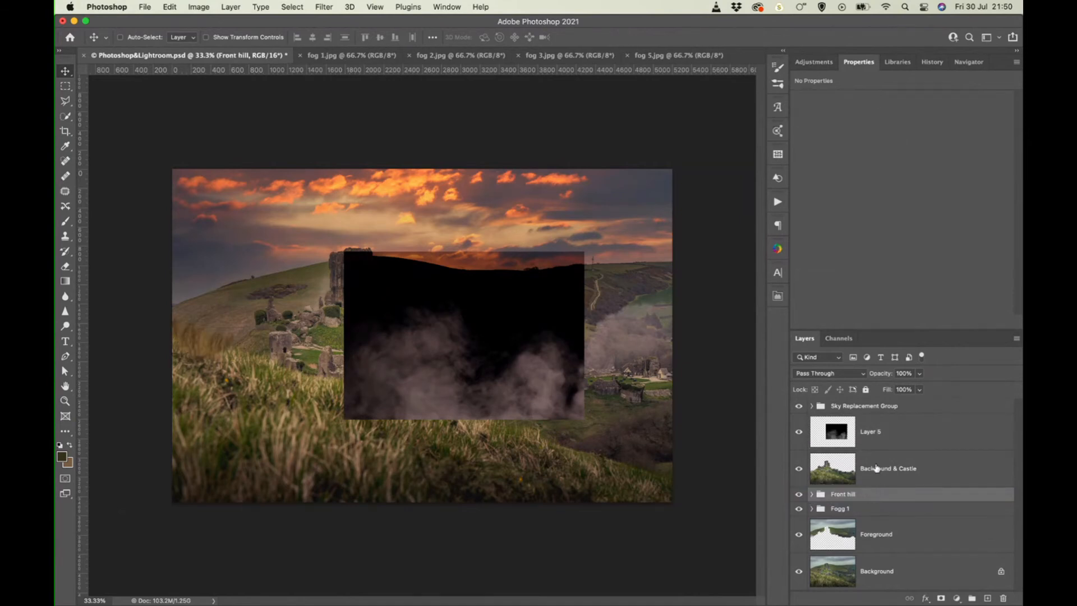
{"action": "left_click_drag", "start_coordinate": [880, 500], "coordinate": [880, 456]}
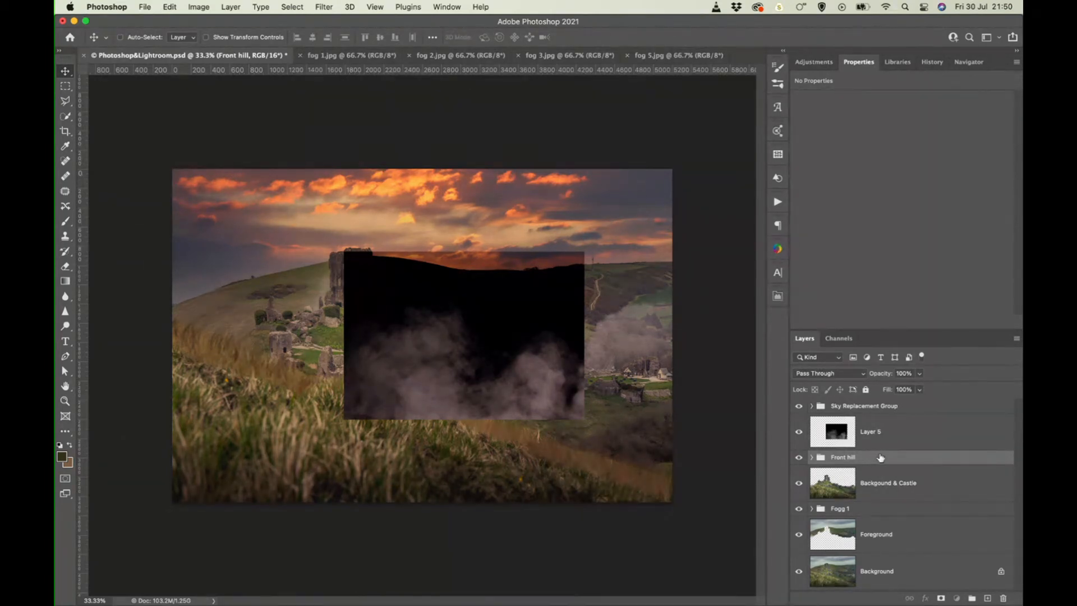
{"action": "left_click_drag", "start_coordinate": [881, 457], "coordinate": [878, 519]}
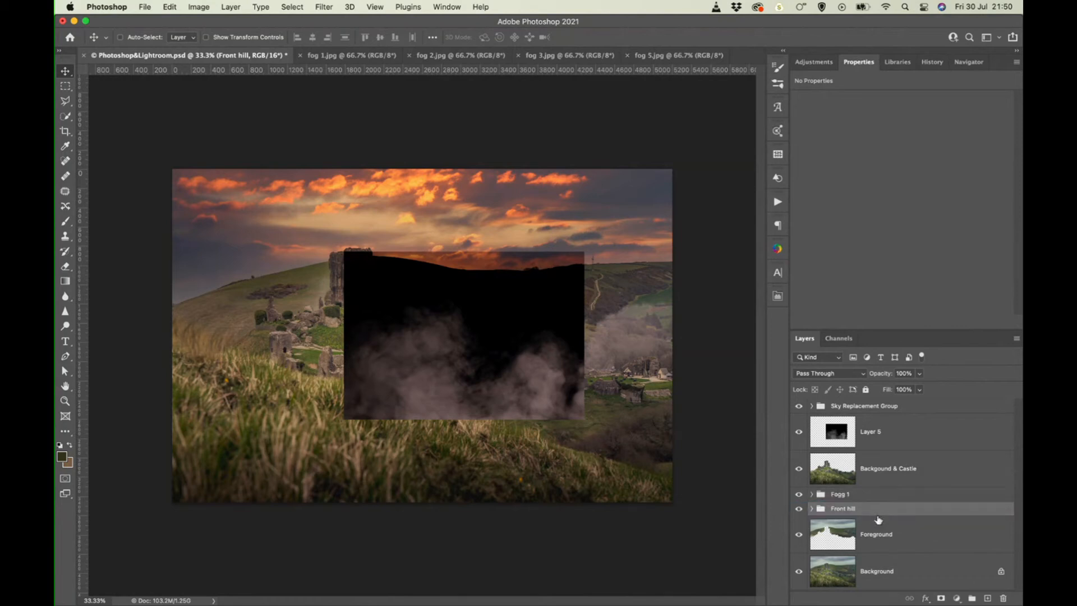
Step: Place Layer 5 between Backgound & Castle and Fogg 1, and return the Front hill group below the Foreground layer
{"action": "left_click_drag", "start_coordinate": [880, 438], "coordinate": [881, 491]}
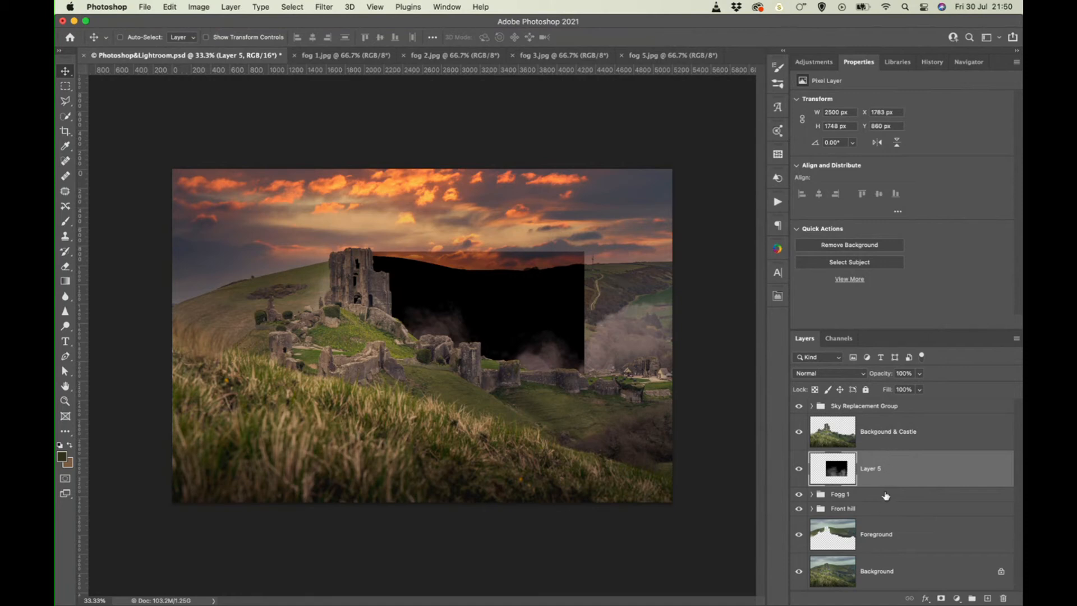
{"action": "left_click_drag", "start_coordinate": [881, 510], "coordinate": [877, 555]}
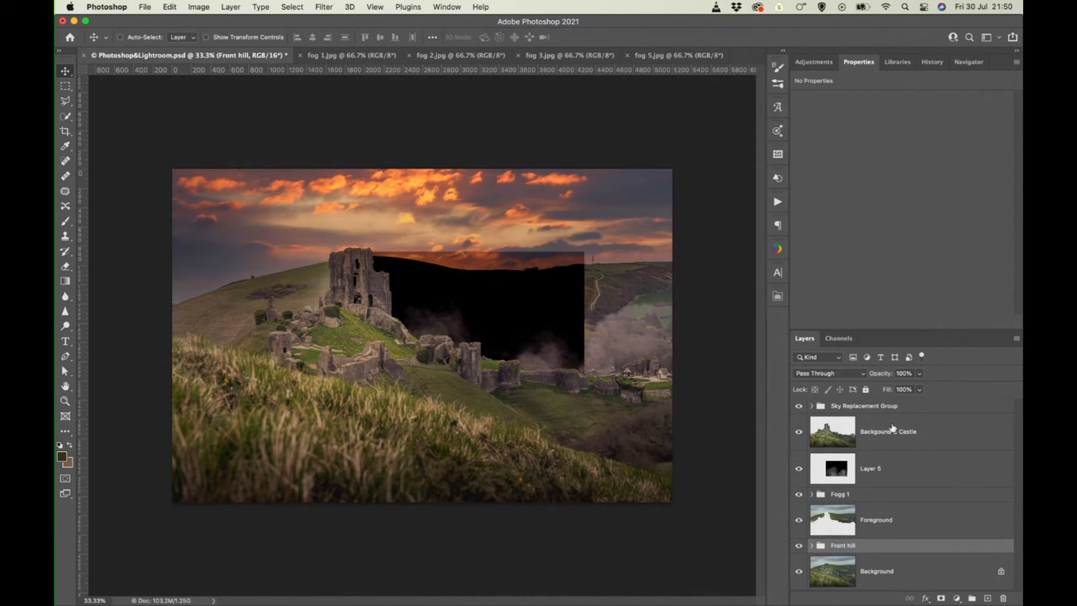
Step: Try Layer 5 below Fogg 1, return it directly above that group, and shift the fog to about X 2423 px, Y 232 px
{"action": "left_click_drag", "start_coordinate": [888, 478], "coordinate": [875, 505]}
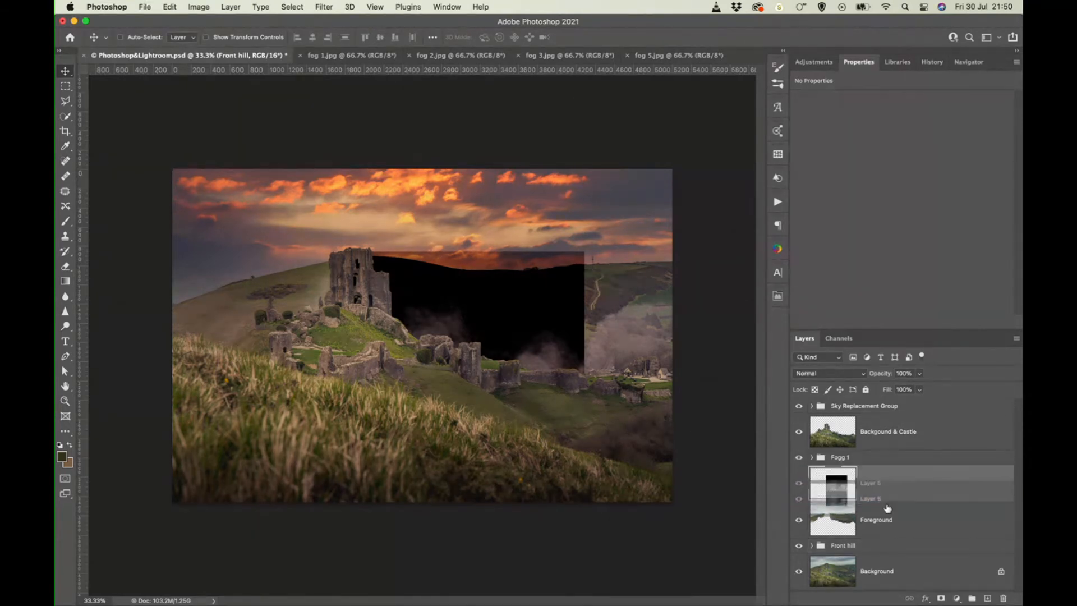
{"action": "left_click_drag", "start_coordinate": [489, 343], "coordinate": [507, 250]}
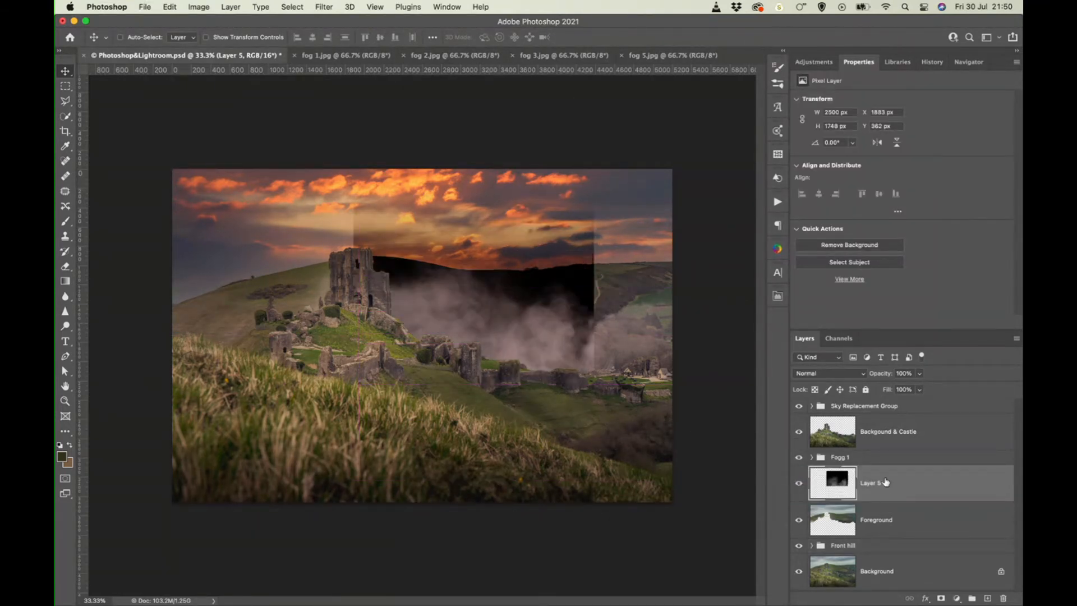
{"action": "left_click_drag", "start_coordinate": [886, 482], "coordinate": [880, 451]}
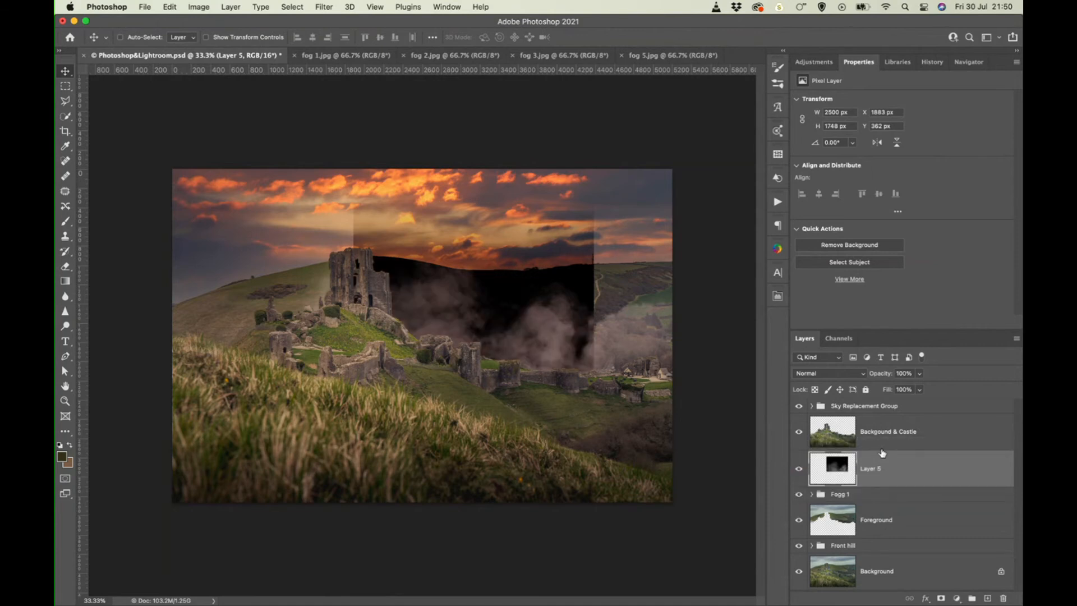
{"action": "left_click_drag", "start_coordinate": [499, 300], "coordinate": [546, 281]}
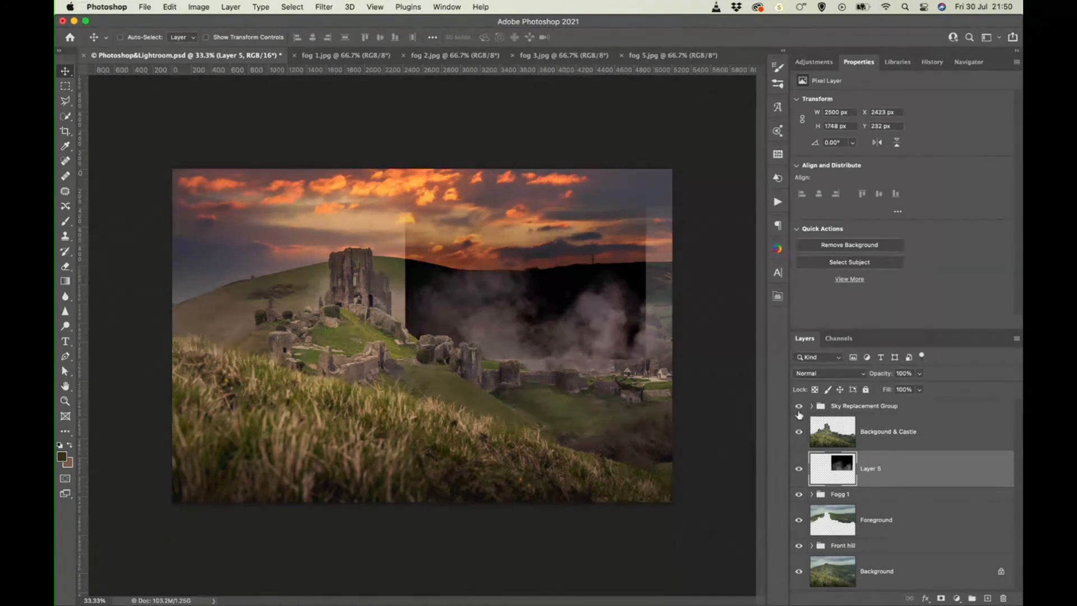
Step: Reorder the stack so Layer 5 sits above Foreground, followed by Backgound & Castle and the Fogg 1 group
{"action": "left_click_drag", "start_coordinate": [880, 469], "coordinate": [878, 416]}
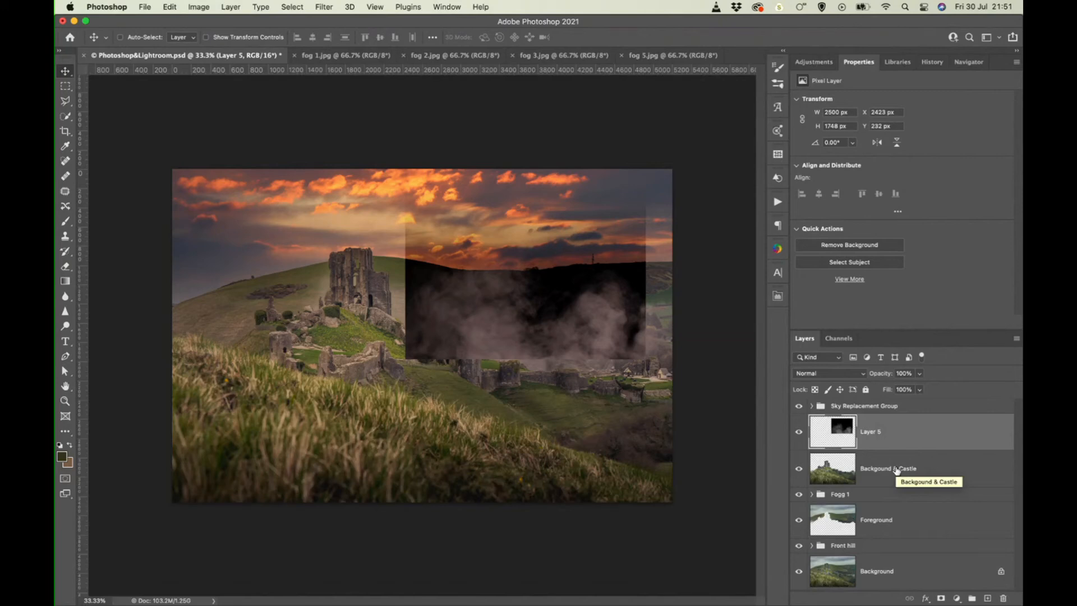
{"action": "left_click_drag", "start_coordinate": [897, 470], "coordinate": [896, 531]}
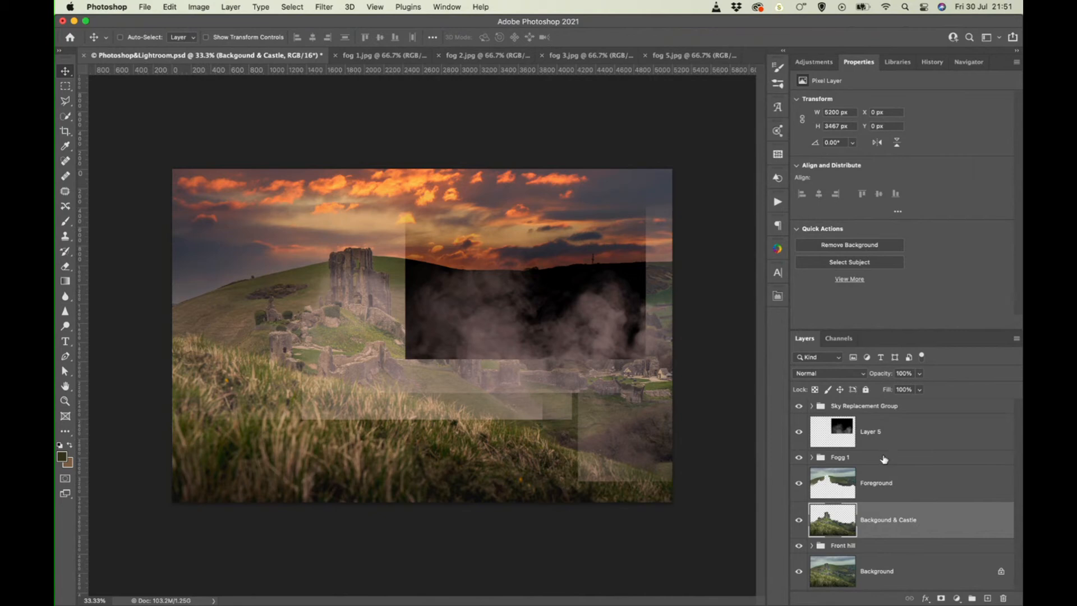
{"action": "left_click_drag", "start_coordinate": [884, 458], "coordinate": [882, 535]}
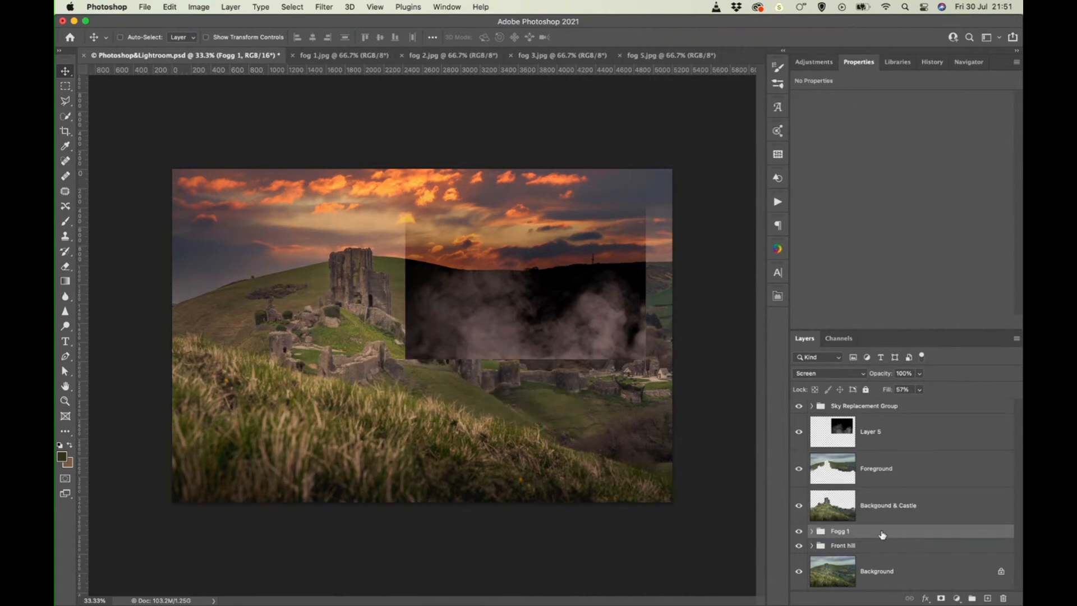
Step: Move the Layer 5 fog to about X 2246 px, Y 946 px and place the Front hill group directly above Foreground
{"action": "mouse_move", "coordinate": [875, 426]}
{"action": "left_mouse_down"}
{"action": "mouse_move", "coordinate": [875, 478]}
{"action": "mouse_move", "coordinate": [875, 426]}
{"action": "left_mouse_up"}
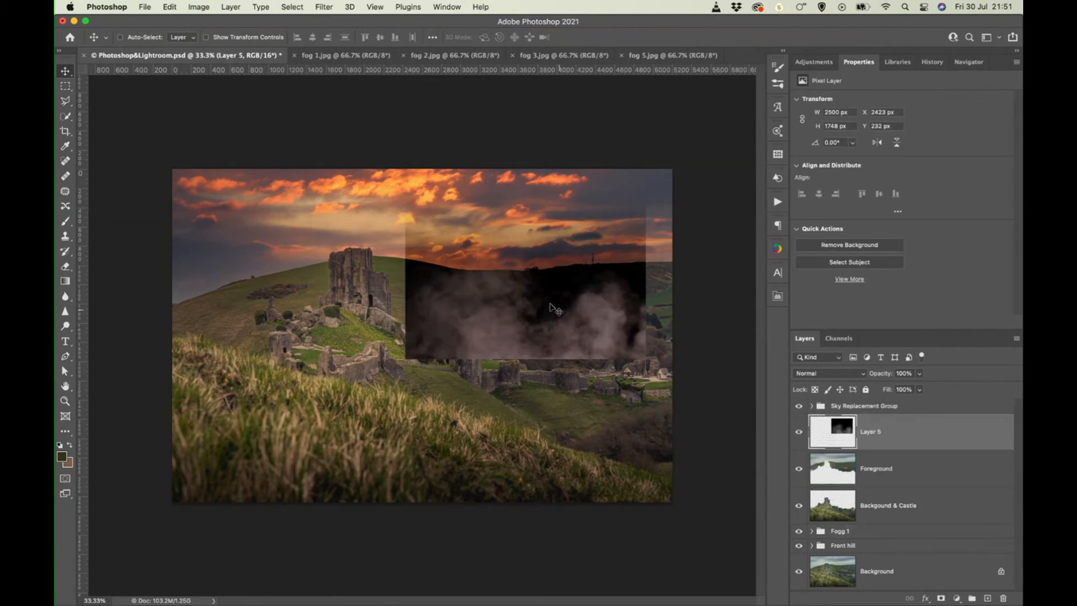
{"action": "left_click_drag", "start_coordinate": [549, 308], "coordinate": [533, 358]}
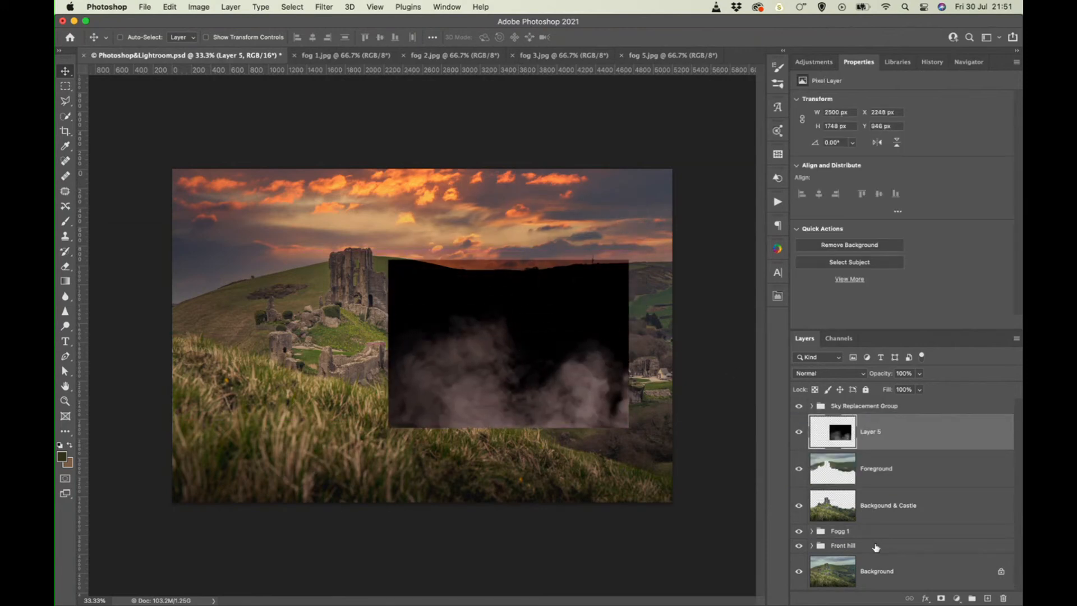
{"action": "left_click_drag", "start_coordinate": [876, 546], "coordinate": [879, 460]}
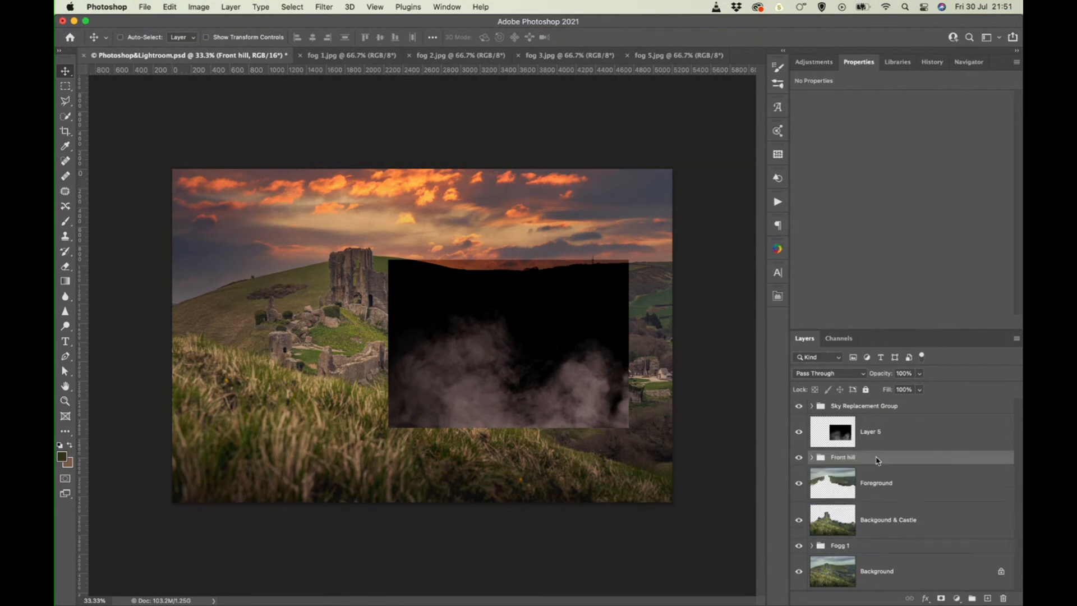
Step: Check the Fogg 1 group's blend mode and set Layer 5's blend mode to Screen
{"action": "mouse_move", "coordinate": [874, 548]}
{"action": "left_mouse_down"}
{"action": "mouse_move", "coordinate": [872, 451]}
{"action": "mouse_move", "coordinate": [873, 551]}
{"action": "left_mouse_up"}
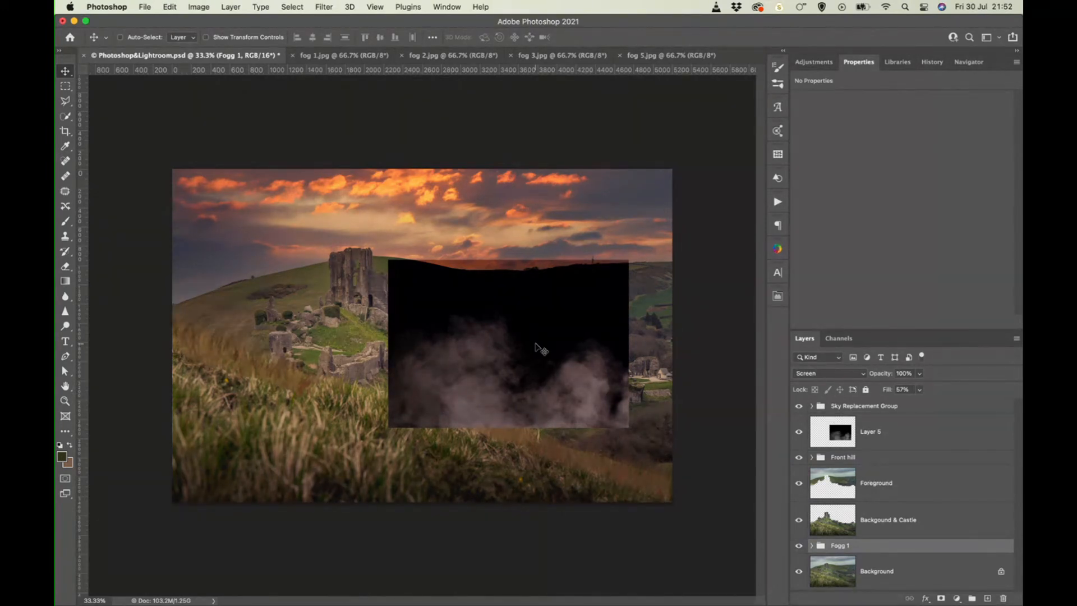
{"action": "left_click", "coordinate": [820, 375]}
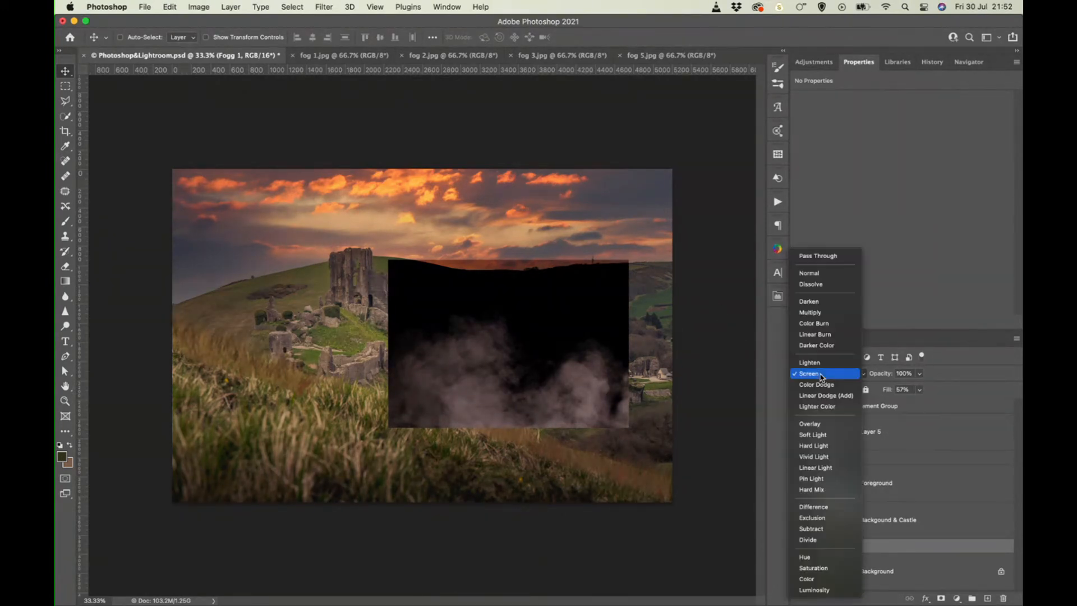
{"action": "left_click", "coordinate": [918, 443]}
{"action": "left_click", "coordinate": [900, 436]}
{"action": "double_click", "coordinate": [900, 436]}
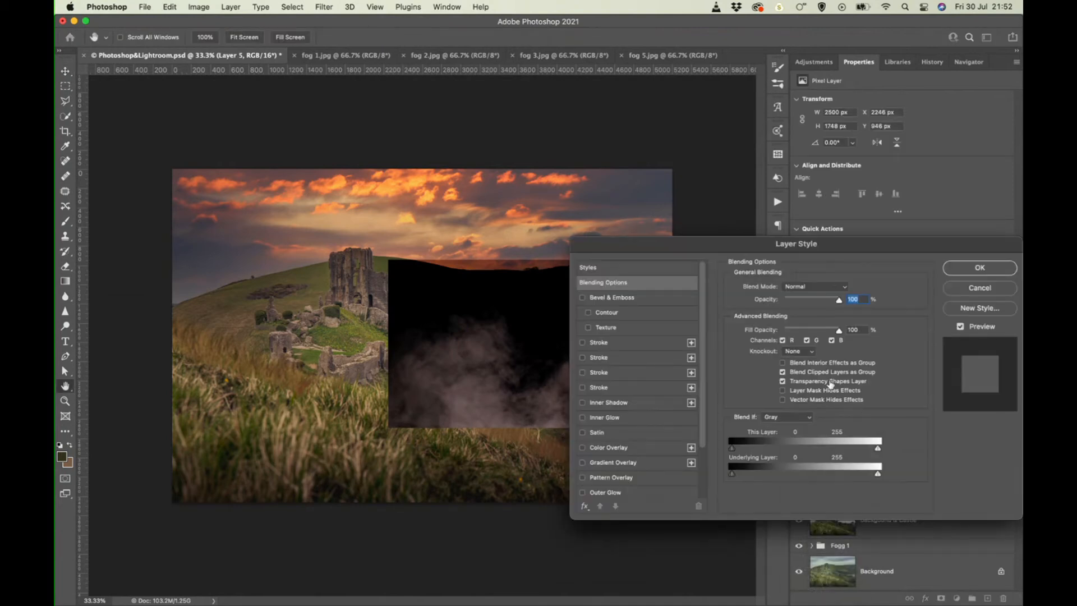
{"action": "left_click", "coordinate": [980, 288]}
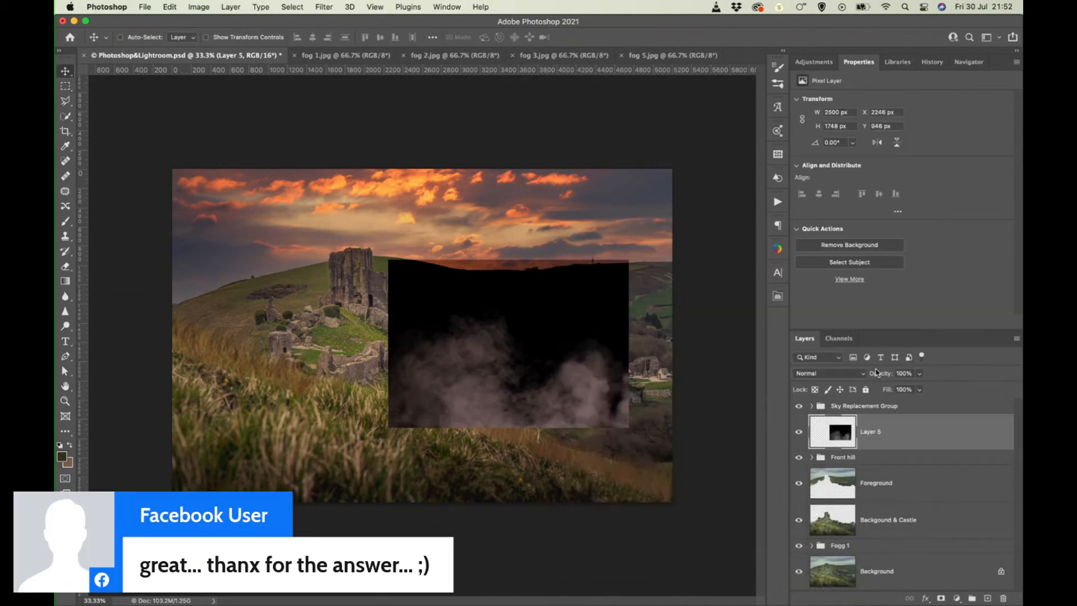
{"action": "left_click", "coordinate": [844, 375]}
{"action": "left_click", "coordinate": [833, 476]}
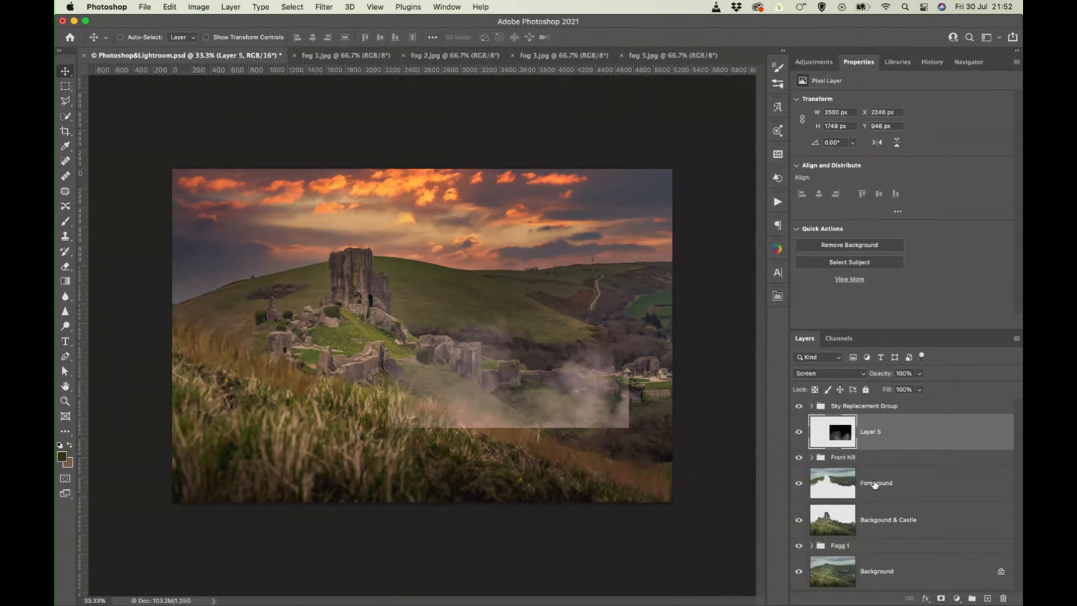
Step: Place the Front hill group above Layer 5 and shift the Layer 5 fog to about X 1656 px, Y 1106 px
{"action": "left_click_drag", "start_coordinate": [873, 460], "coordinate": [872, 421]}
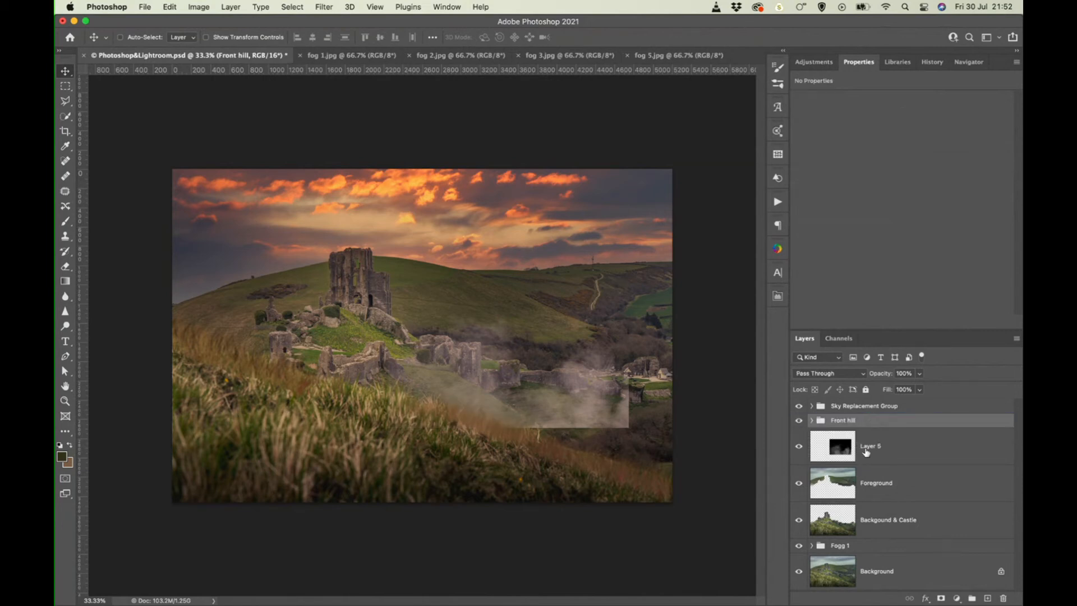
{"action": "left_click", "coordinate": [868, 448]}
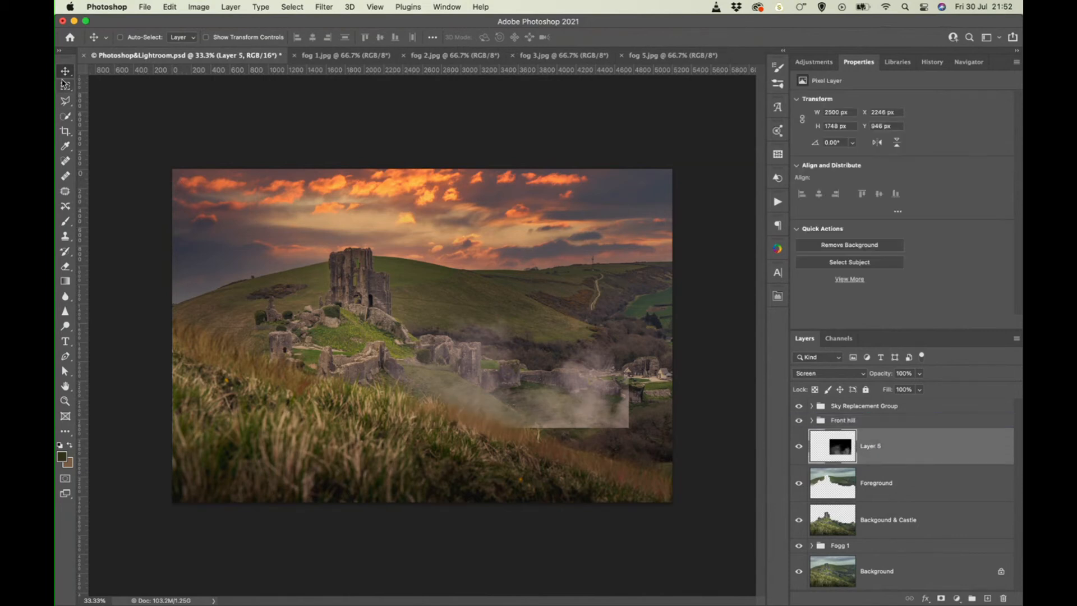
{"action": "left_click_drag", "start_coordinate": [579, 419], "coordinate": [533, 438]}
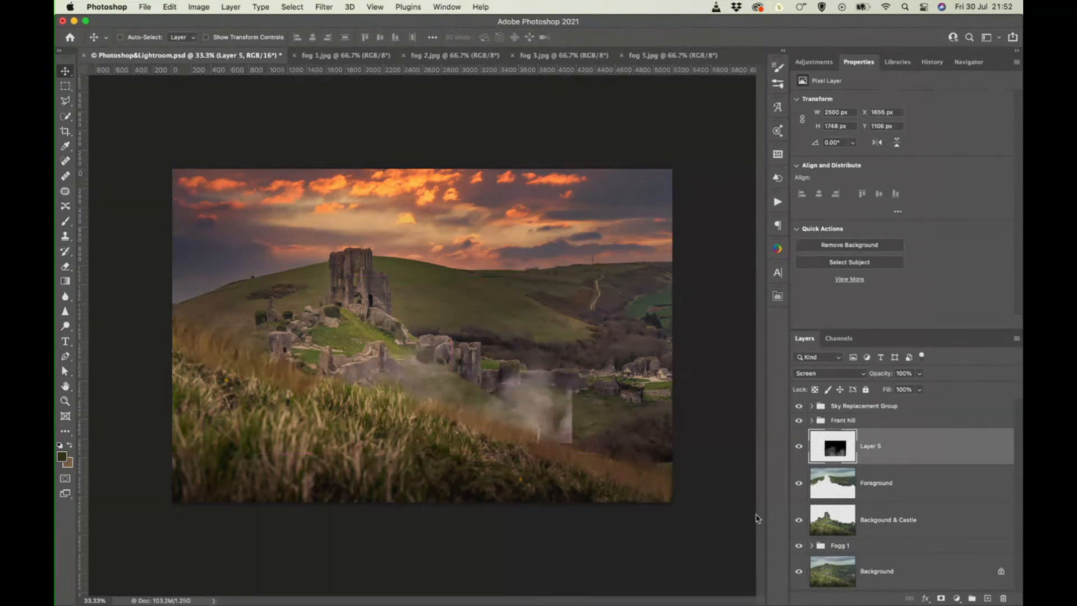
Step: Raise the Fogg 1 group above Foreground and place Backgound & Castle between Fogg 1 and Layer 5
{"action": "left_click", "coordinate": [869, 547]}
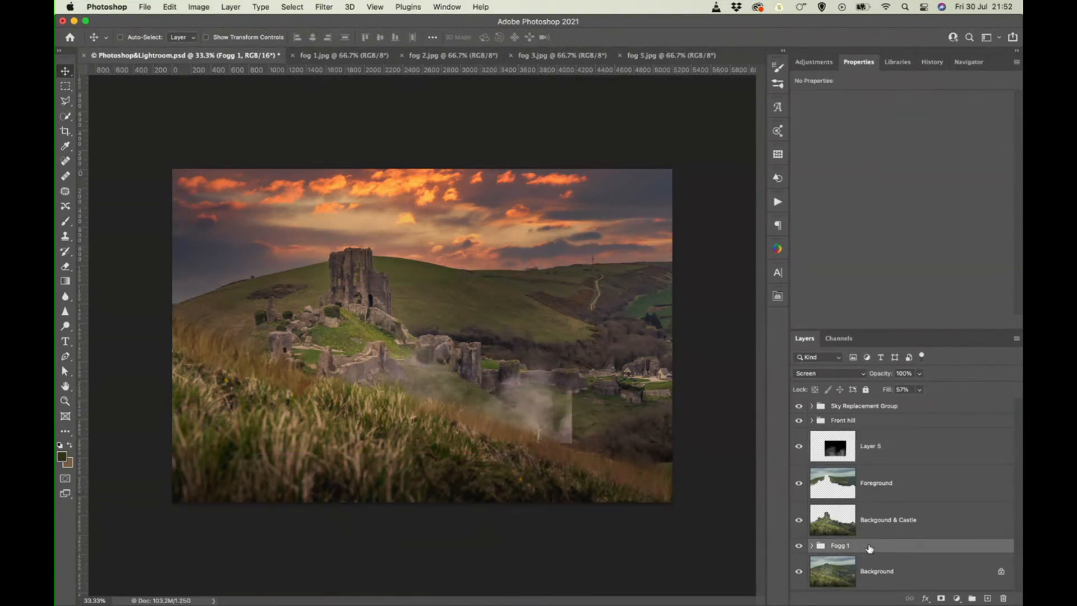
{"action": "left_click_drag", "start_coordinate": [870, 548], "coordinate": [869, 473]}
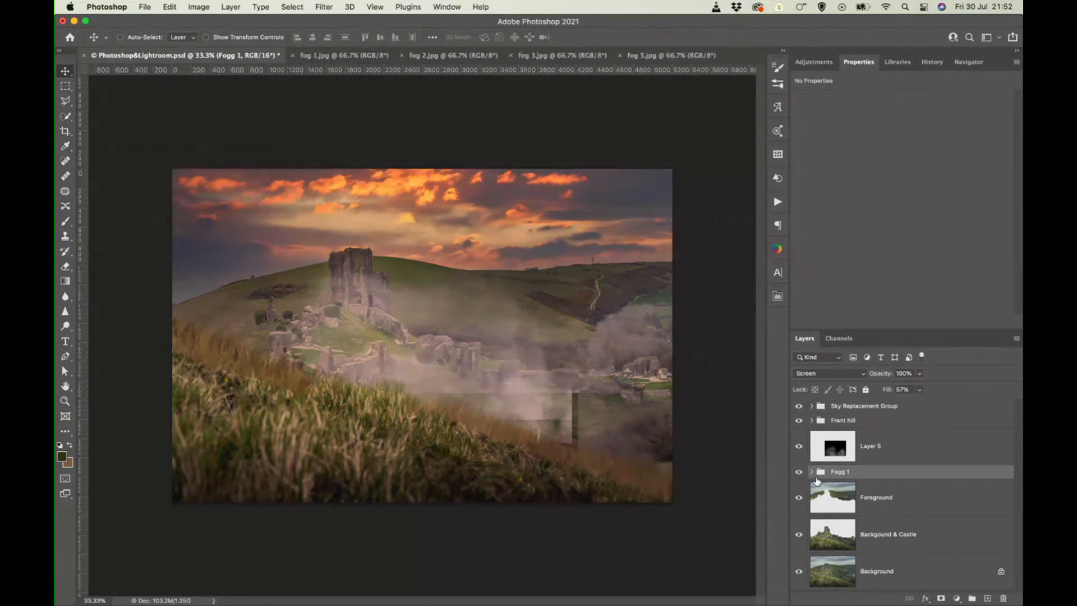
{"action": "left_click", "coordinate": [799, 444]}
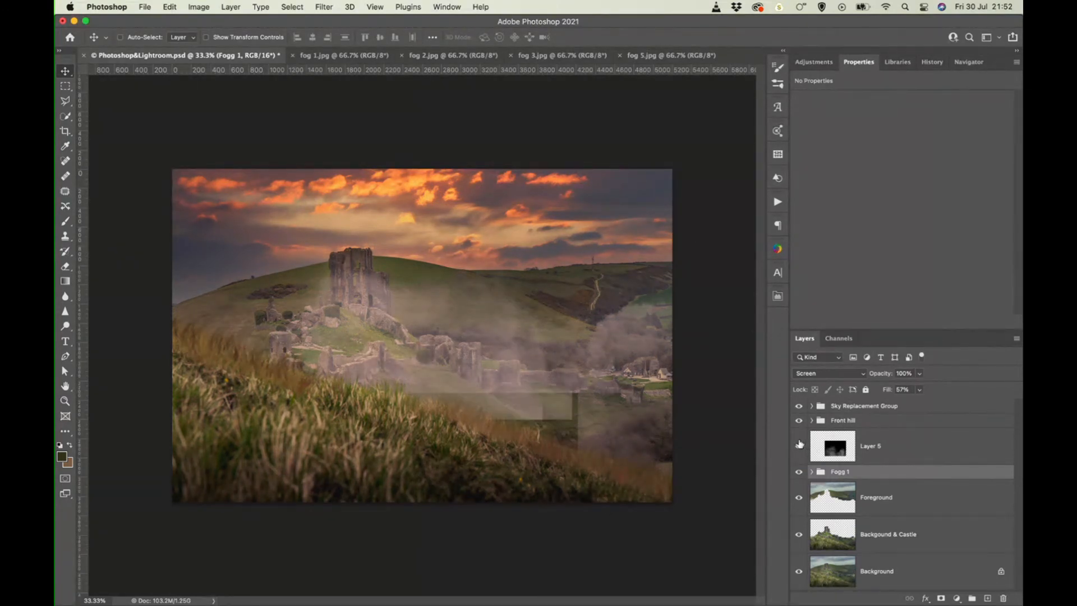
{"action": "left_click", "coordinate": [799, 444]}
{"action": "left_click_drag", "start_coordinate": [886, 536], "coordinate": [878, 465]}
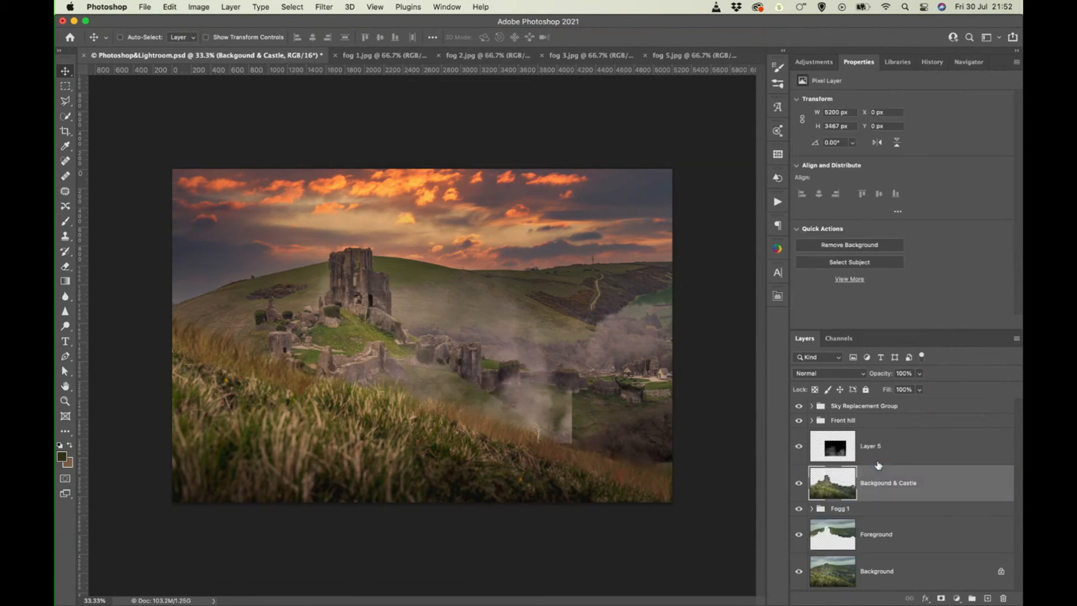
Step: Move the Layer 5 fog over the lower-right valley, to about X 2903 px, Y 1633 px
{"action": "key", "text": "super+alt+a"}
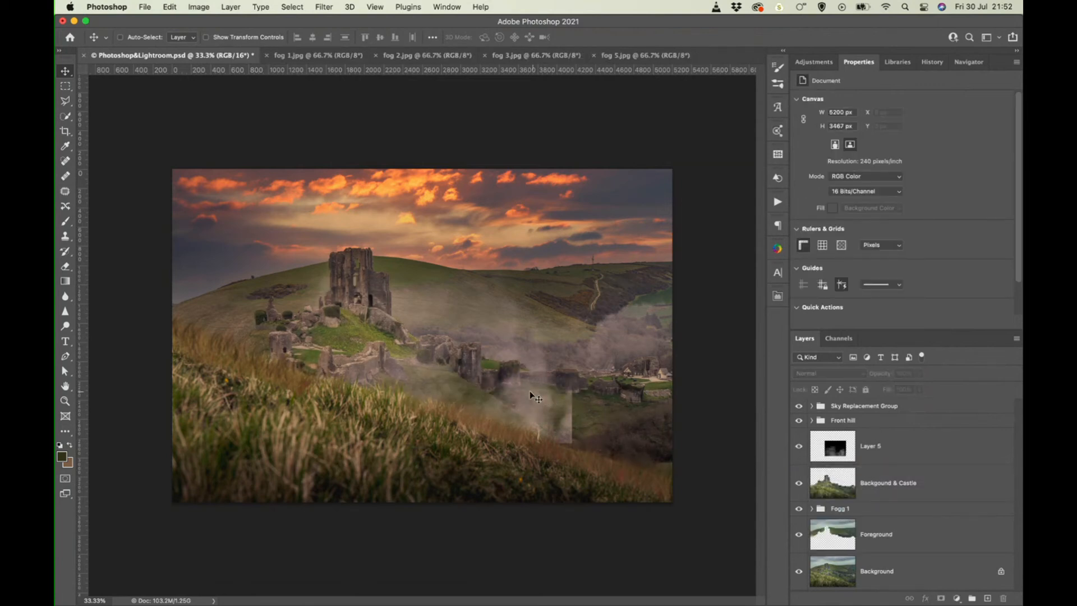
{"action": "left_click", "coordinate": [530, 390]}
{"action": "left_click", "coordinate": [594, 231]}
{"action": "left_click", "coordinate": [895, 449]}
{"action": "left_click_drag", "start_coordinate": [505, 385], "coordinate": [593, 425]}
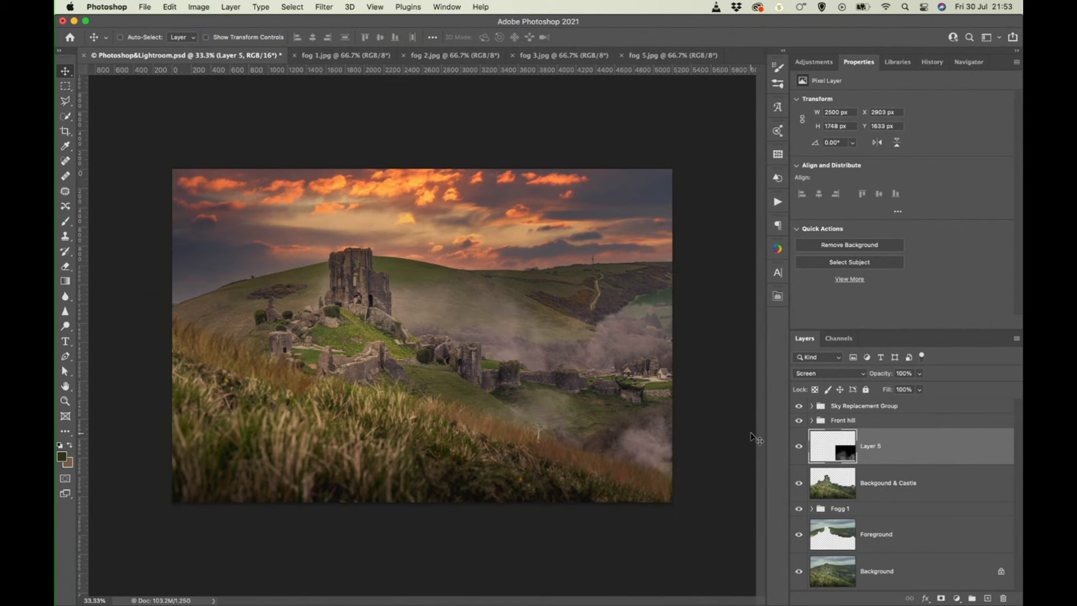
{"action": "left_click", "coordinate": [862, 375]}
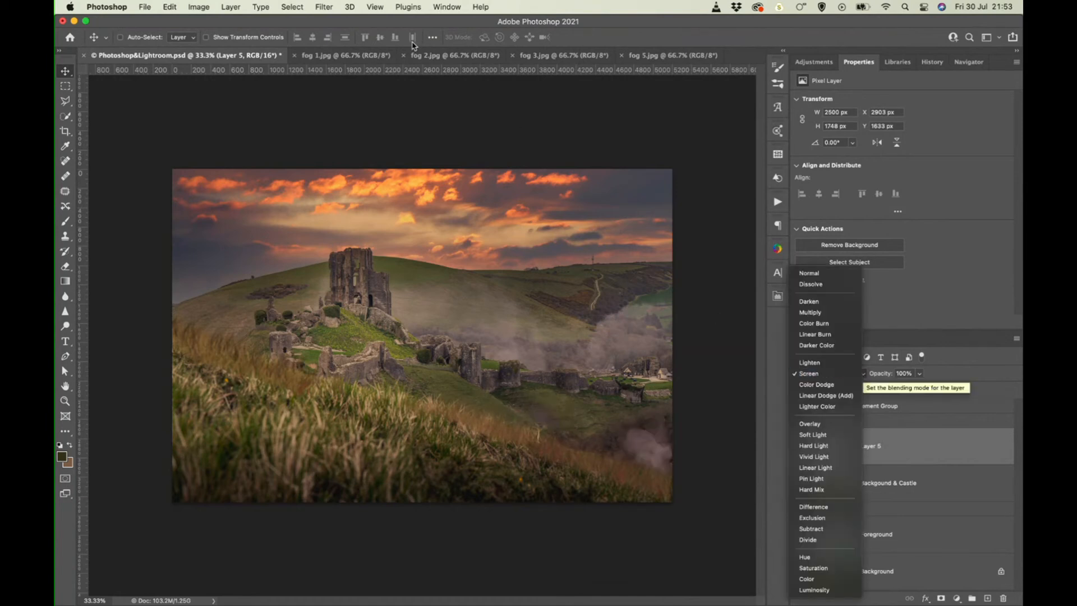
Step: Add the fog 2.jpg image to the castle composite above Layer 5, in Screen mode at about X 2422 px, Y 1633 px
{"action": "left_click", "coordinate": [432, 60]}
{"action": "left_click", "coordinate": [433, 58]}
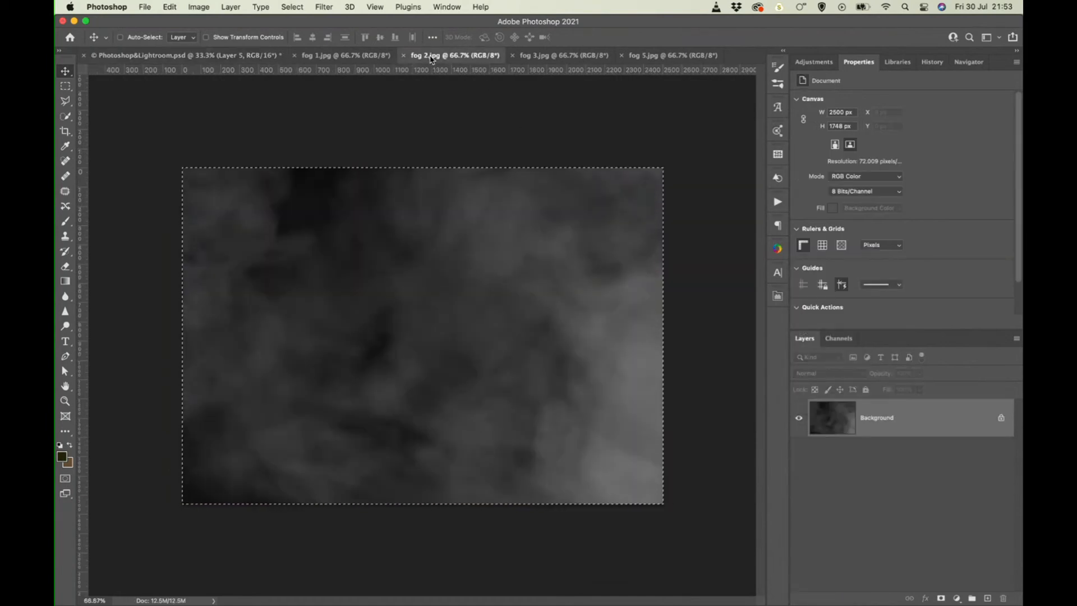
{"action": "left_click_drag", "start_coordinate": [173, 126], "coordinate": [536, 250]}
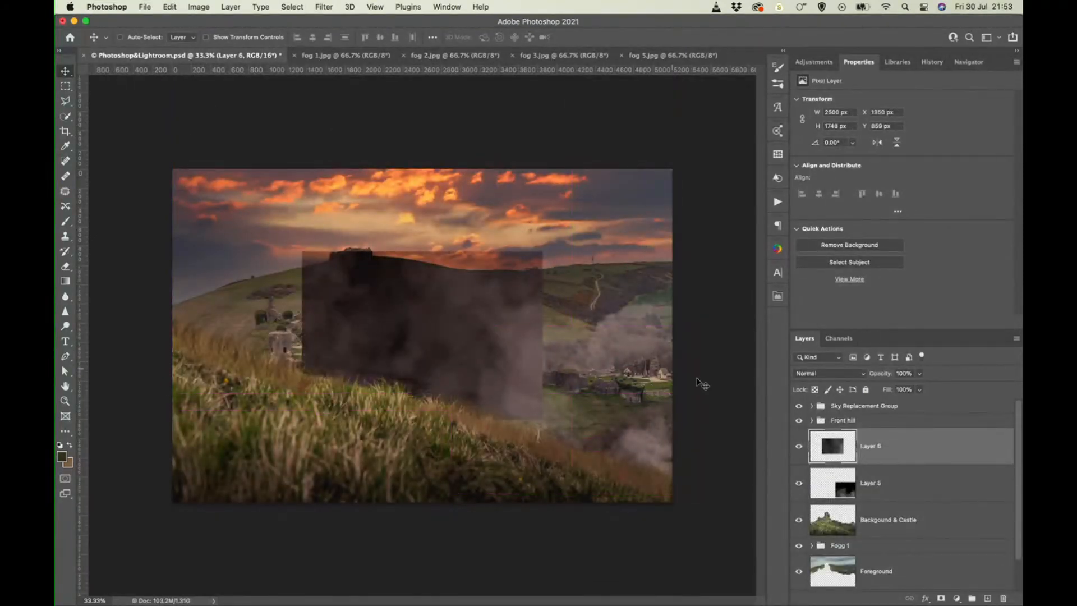
{"action": "left_click", "coordinate": [863, 374]}
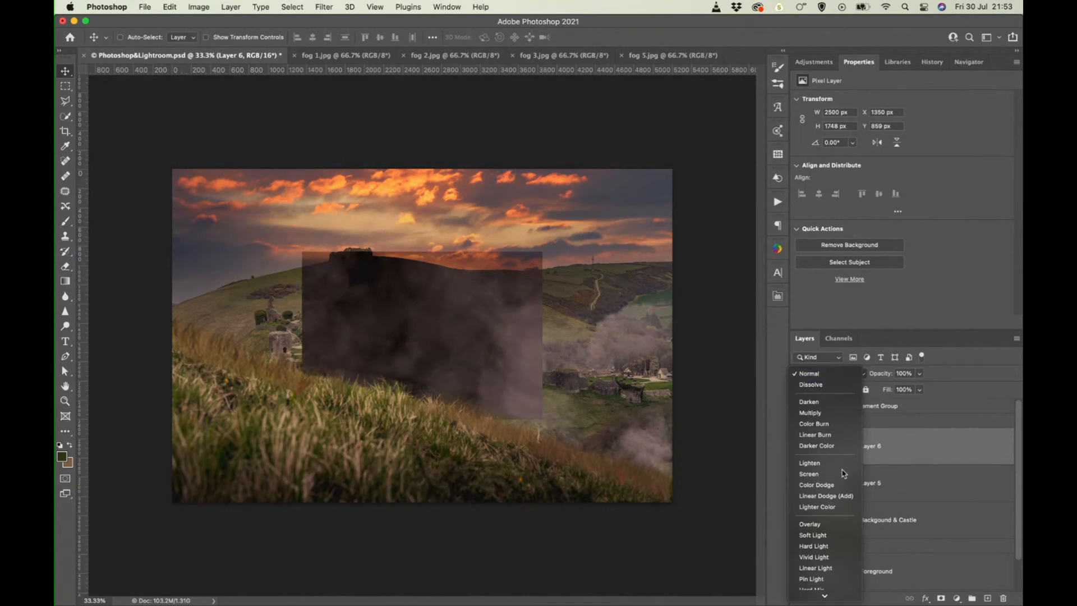
{"action": "left_click", "coordinate": [809, 474]}
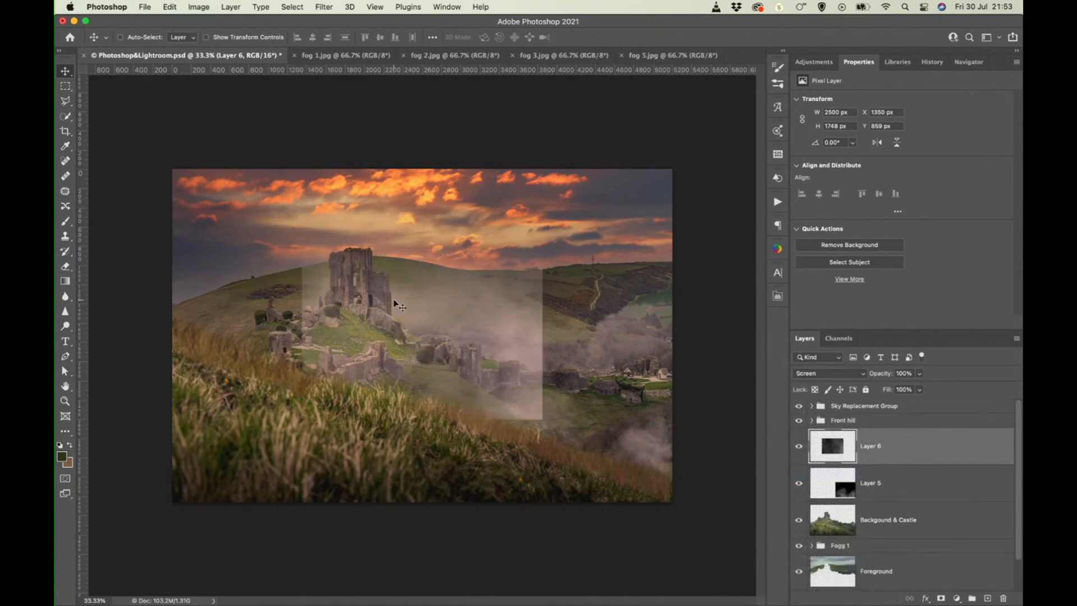
{"action": "left_click_drag", "start_coordinate": [399, 307], "coordinate": [498, 381]}
{"action": "key", "text": "ctrl+t"}
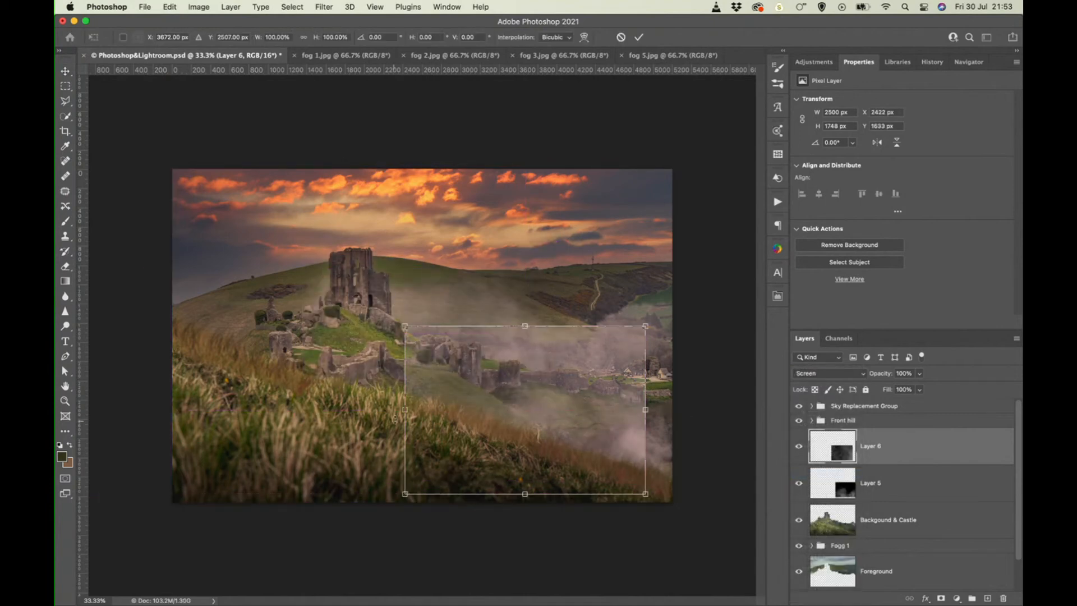
{"action": "left_click_drag", "start_coordinate": [405, 410], "coordinate": [145, 409]}
{"action": "left_click_drag", "start_coordinate": [643, 410], "coordinate": [692, 410]}
{"action": "left_click_drag", "start_coordinate": [417, 323], "coordinate": [417, 288]}
Step: Add the fog 3.jpg image to the castle composite above Layer 6 and set its blend mode to Screen
{"action": "left_click", "coordinate": [564, 55]}
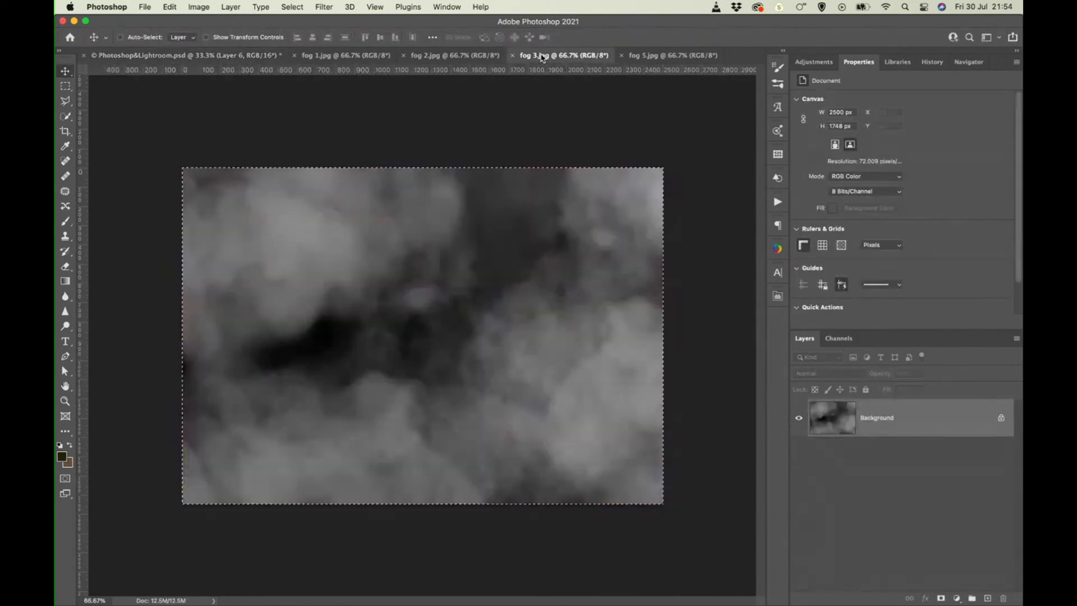
{"action": "left_click_drag", "start_coordinate": [385, 51], "coordinate": [527, 283]}
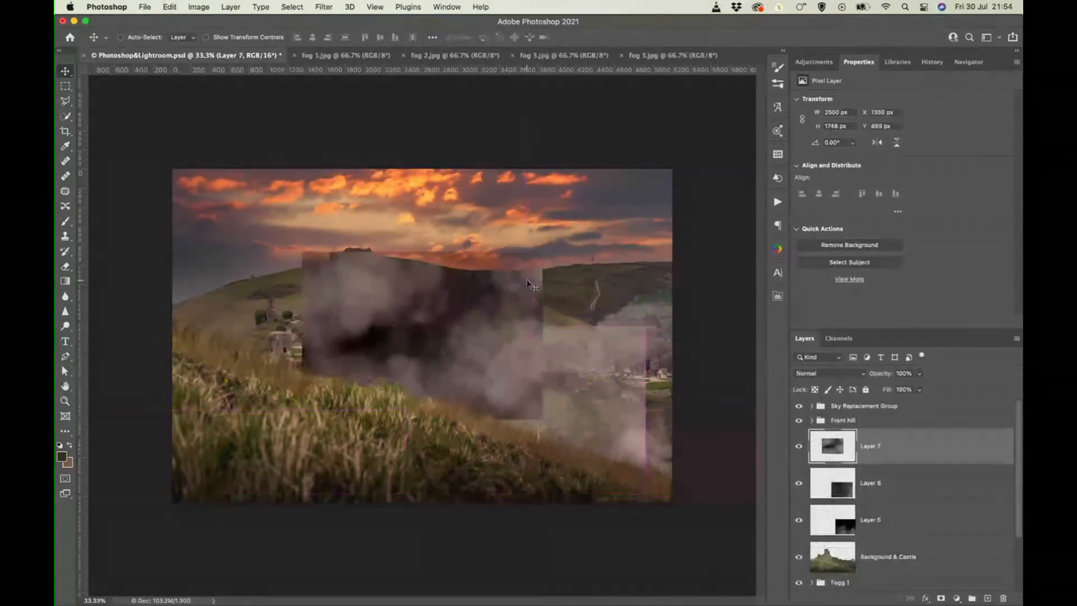
{"action": "left_click", "coordinate": [847, 375]}
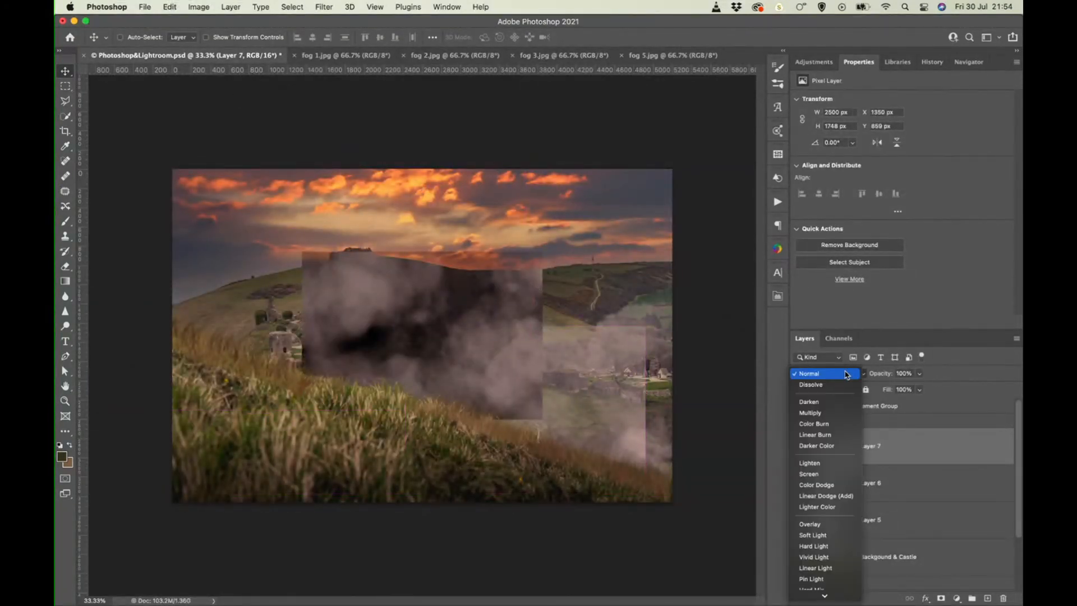
{"action": "left_click", "coordinate": [847, 475]}
Step: Rotate the Layer 7 fog to about -169.8° and move it over the lower-left hillside, to about X -279 px, Y 1377 px
{"action": "key", "text": "super+t"}
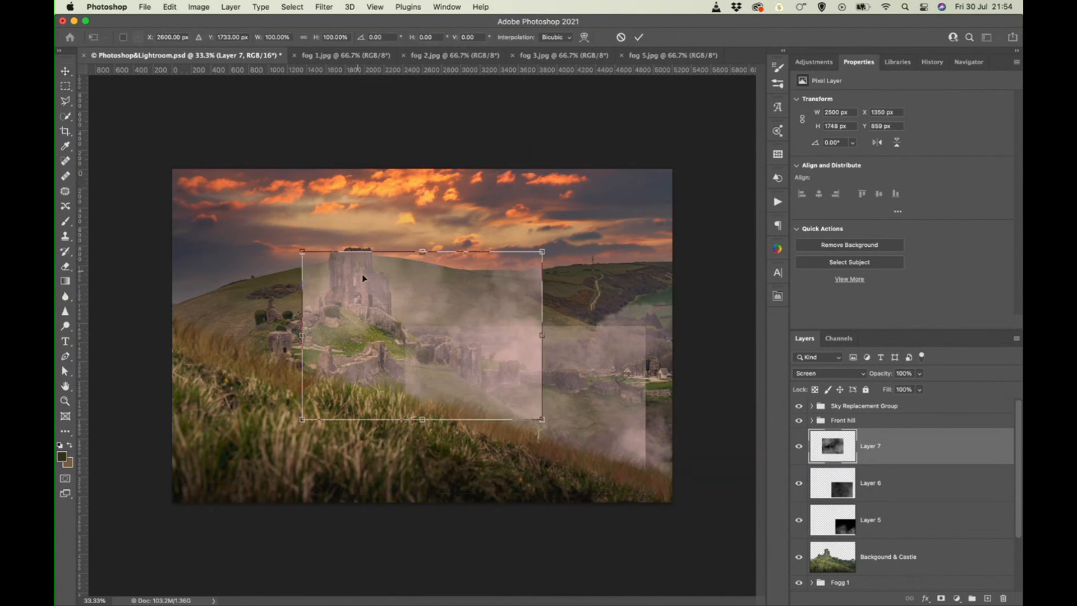
{"action": "left_click_drag", "start_coordinate": [443, 230], "coordinate": [387, 484]}
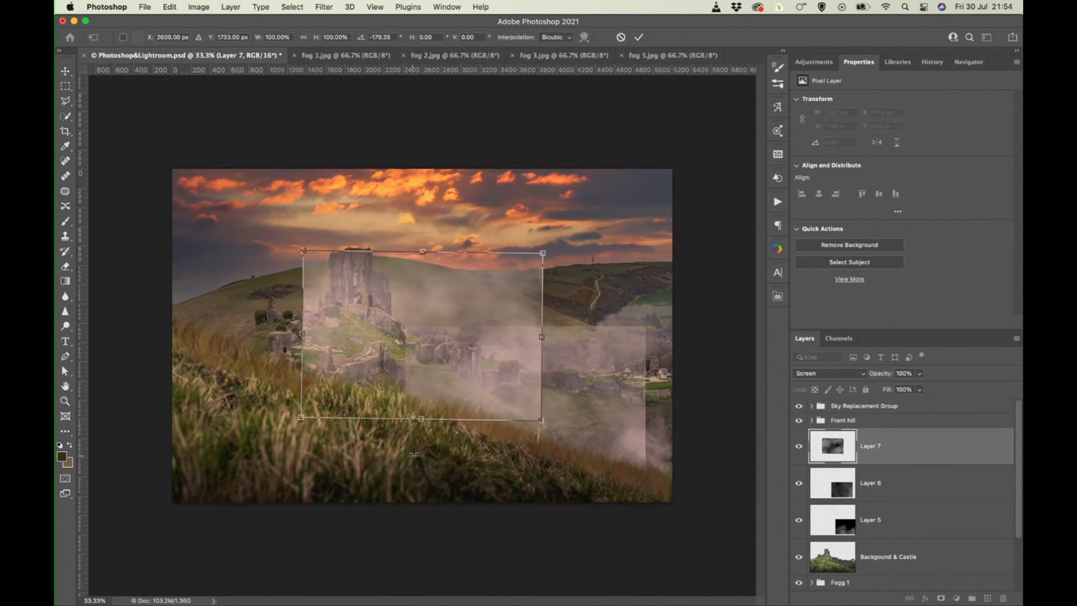
{"action": "left_click_drag", "start_coordinate": [424, 452], "coordinate": [403, 452]}
{"action": "left_click_drag", "start_coordinate": [441, 364], "coordinate": [298, 425]}
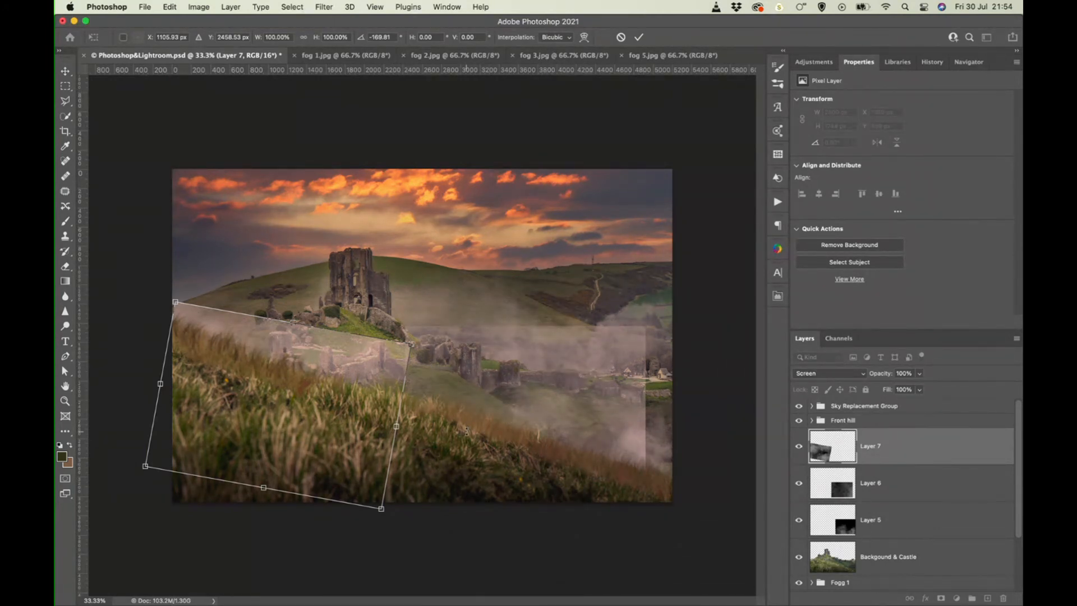
{"action": "key", "text": "Return"}
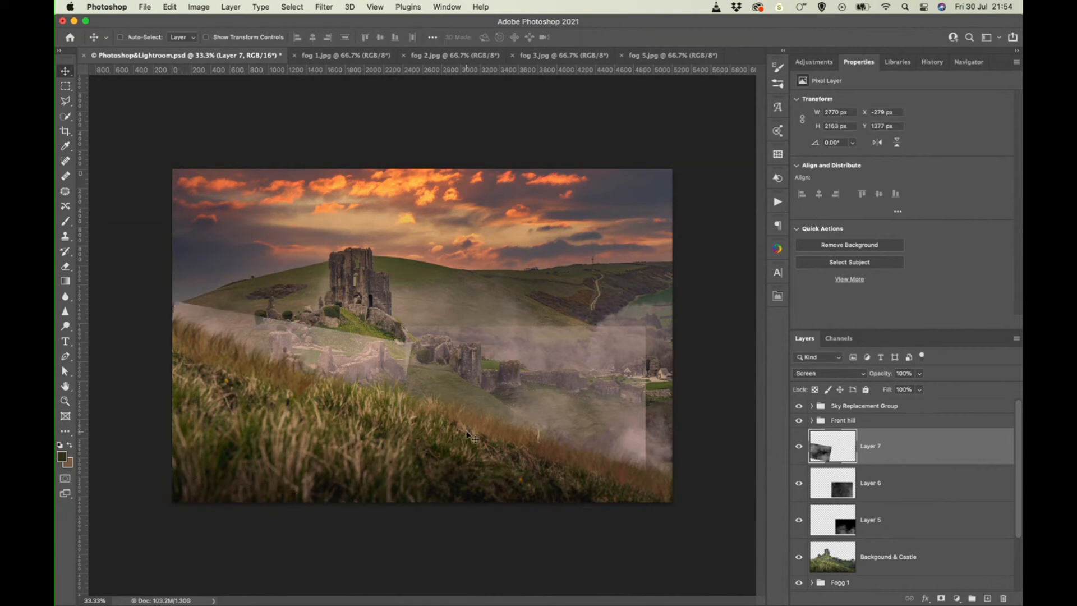
Step: Paste the fog 5.jpg image into the castle composite as a new layer above Layer 7
{"action": "left_click", "coordinate": [649, 57]}
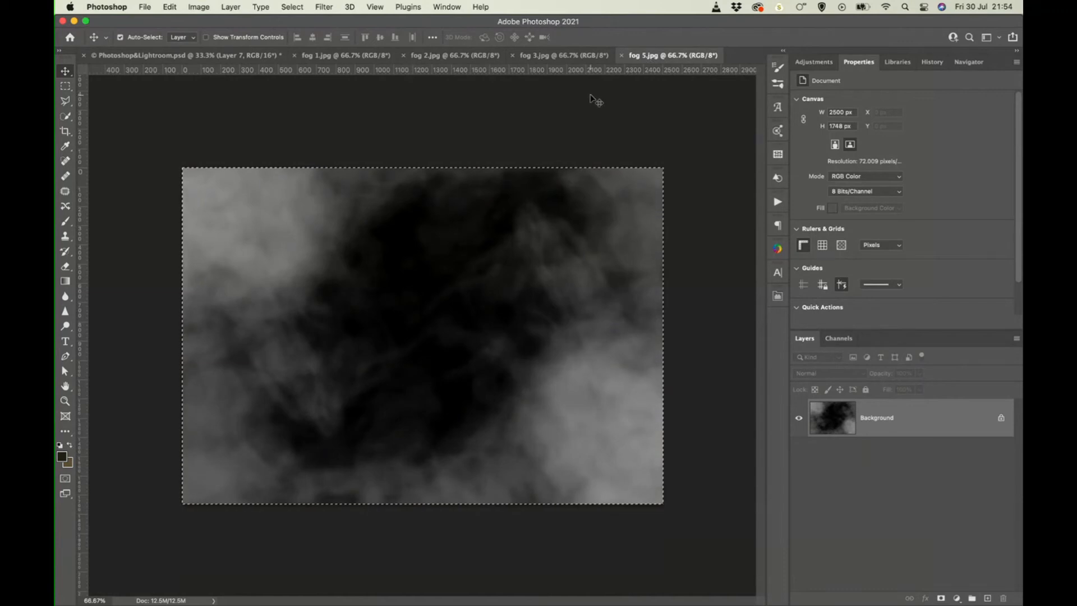
{"action": "left_click", "coordinate": [236, 58]}
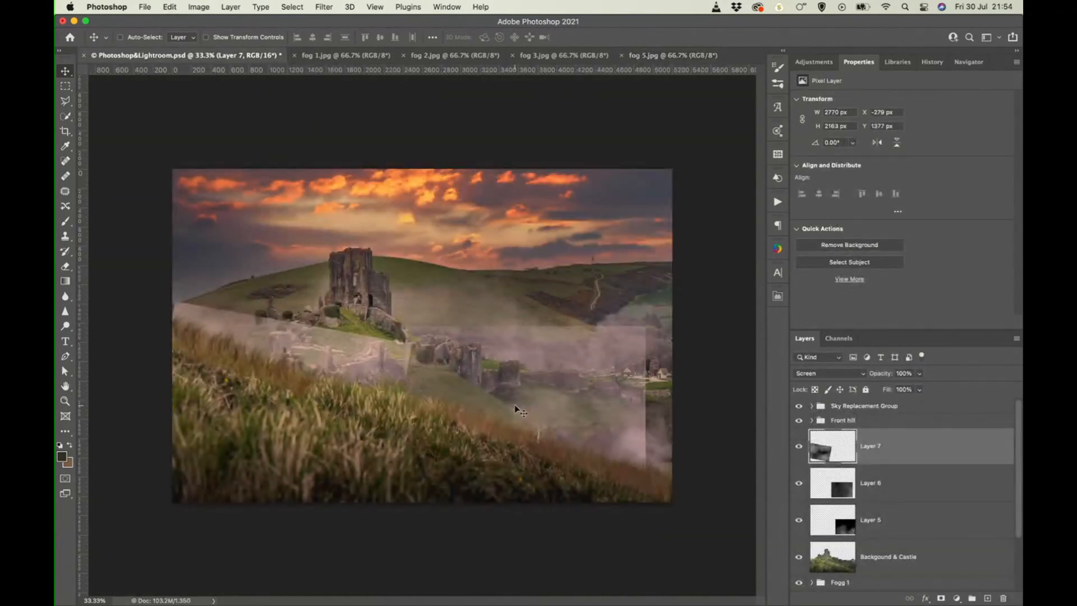
{"action": "key", "text": "super+v"}
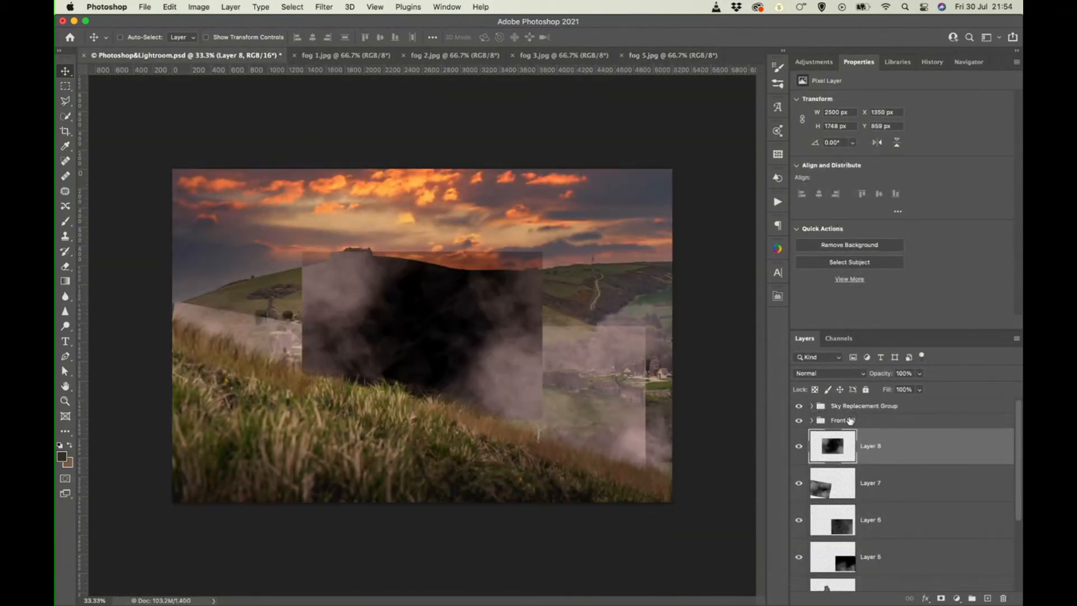
Step: Rotate the Layer 8 fog to about 162.4°, centre it near X 2806 px, Y 2255 px, and set its blend mode to Screen
{"action": "key", "text": "super+t"}
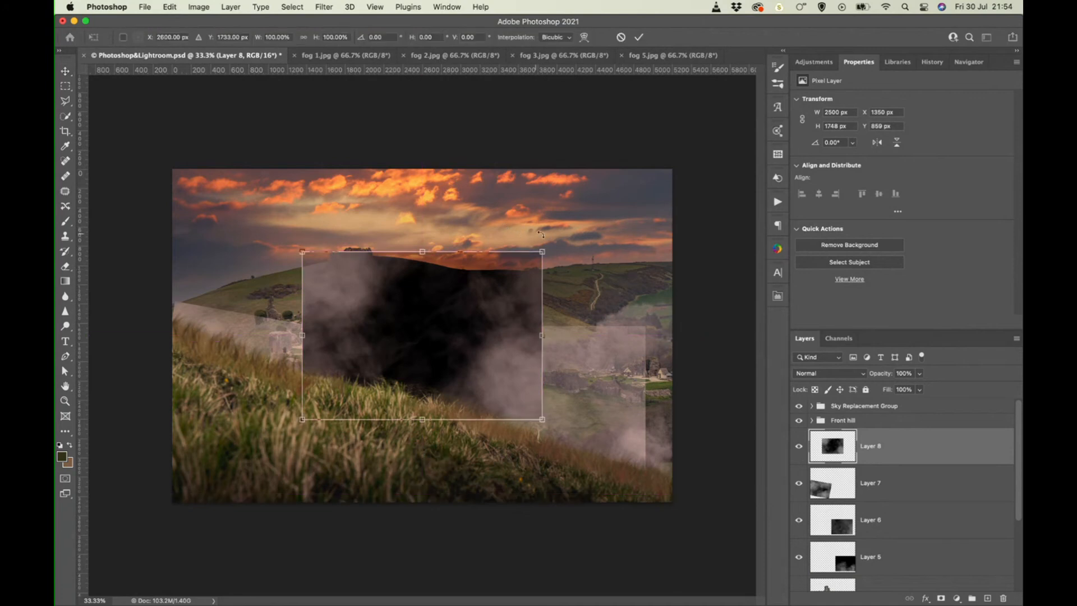
{"action": "left_click_drag", "start_coordinate": [540, 233], "coordinate": [335, 443]}
{"action": "left_click_drag", "start_coordinate": [387, 336], "coordinate": [407, 388]}
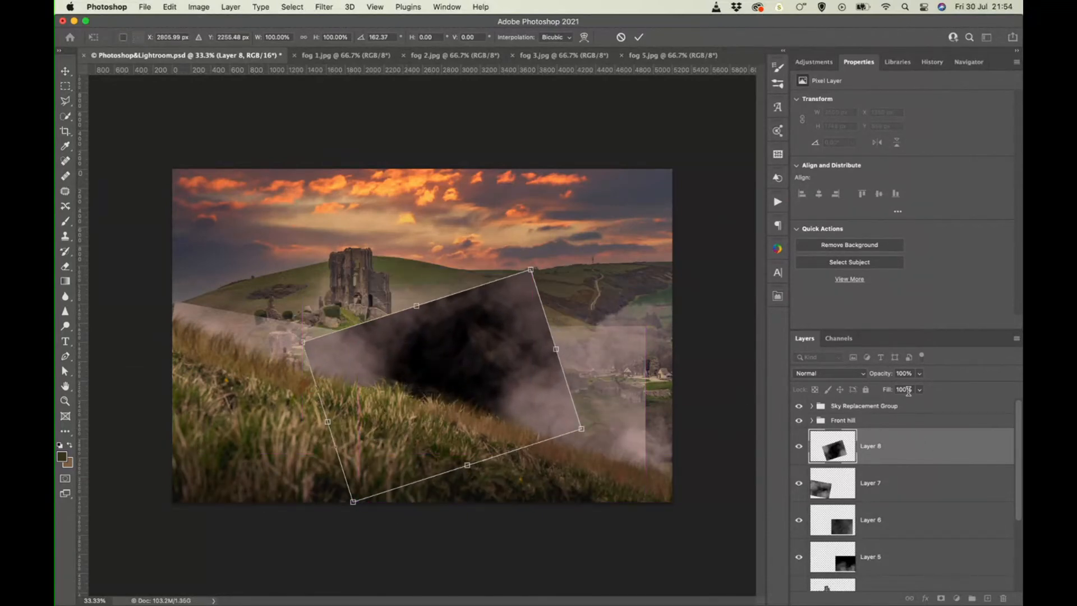
{"action": "left_click", "coordinate": [861, 372]}
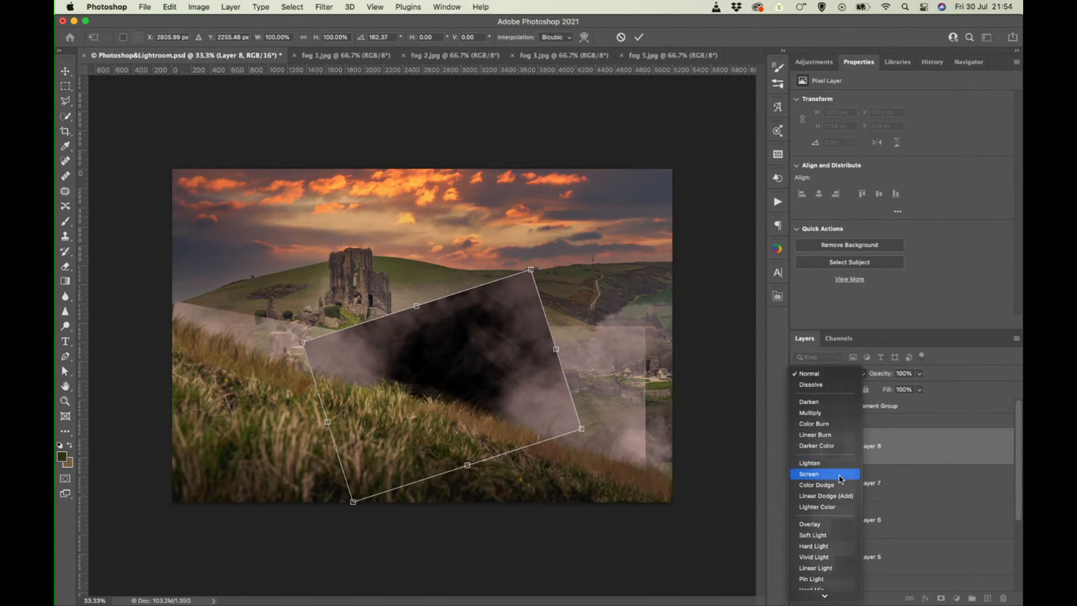
{"action": "left_click", "coordinate": [819, 473]}
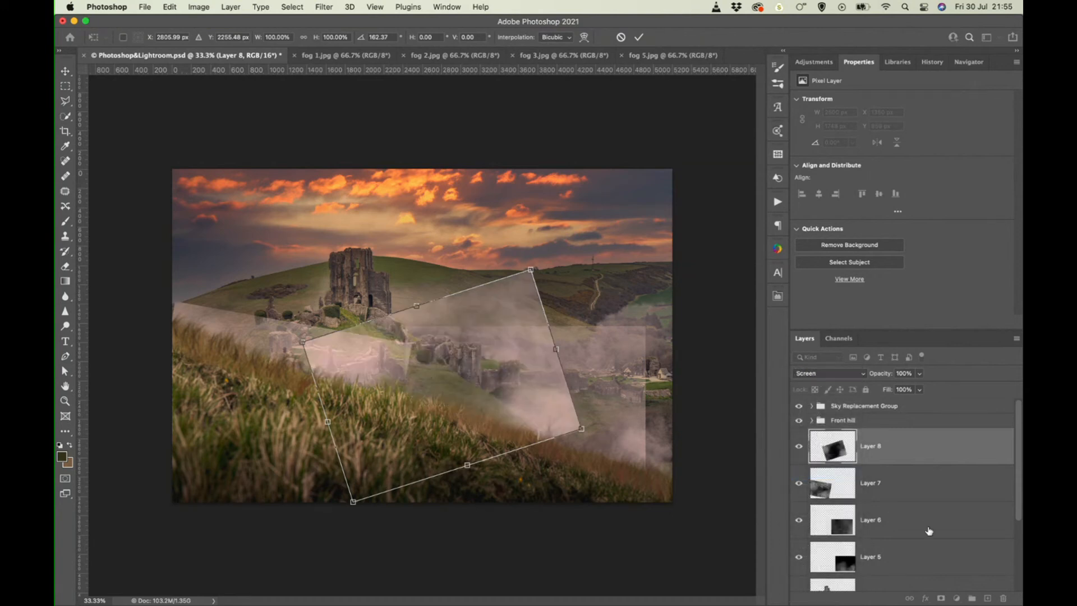
{"action": "key", "text": "Return"}
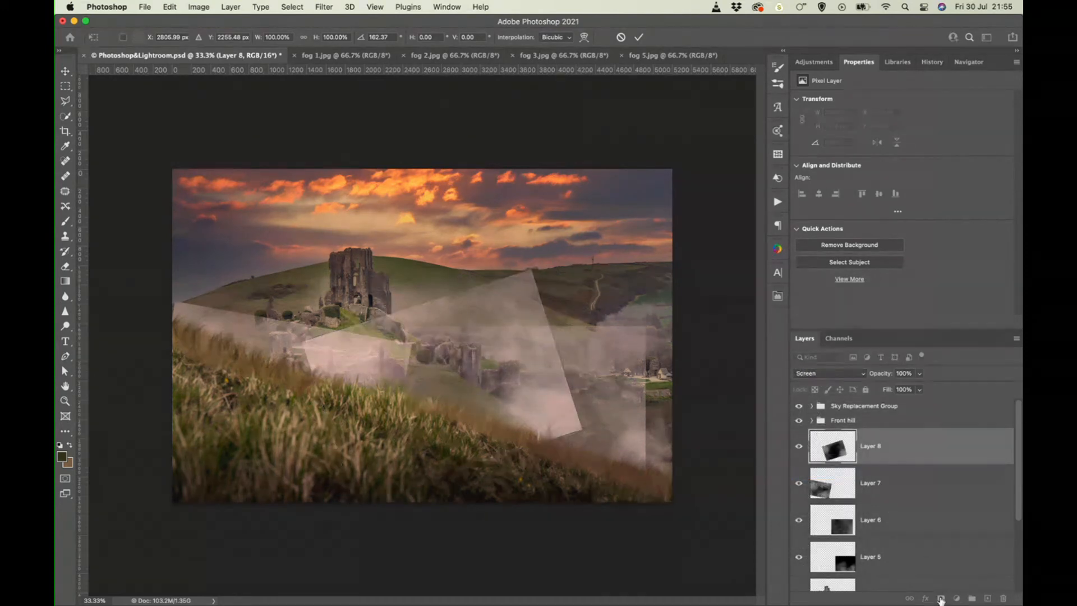
Step: Add a layer mask to Layer 8 and choose the Clouds 1 brush for painting on it
{"action": "left_click", "coordinate": [941, 598]}
{"action": "key", "text": "b"}
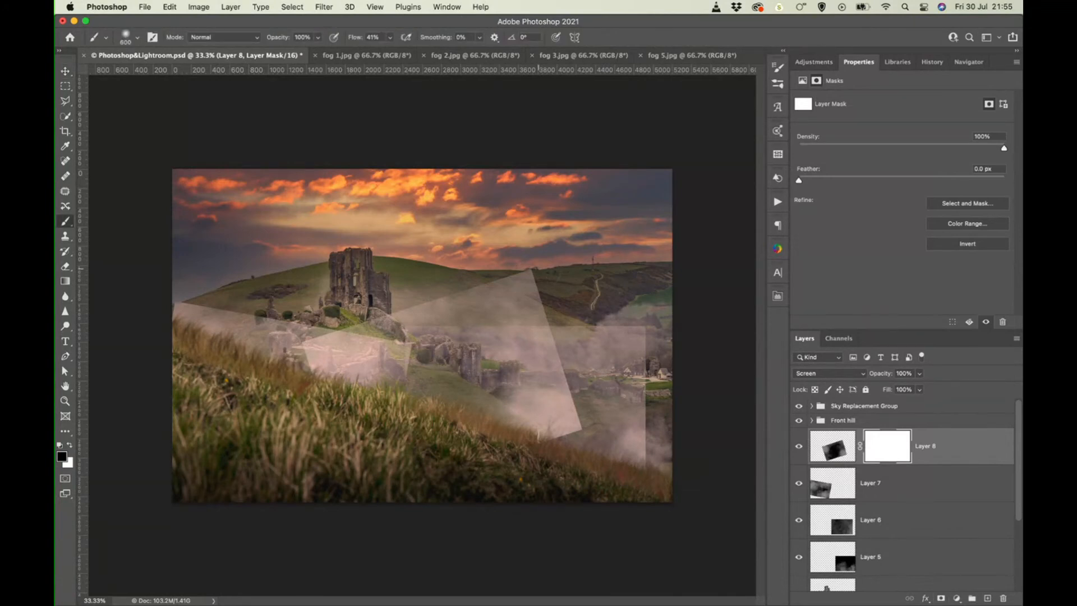
{"action": "left_click", "coordinate": [126, 37]}
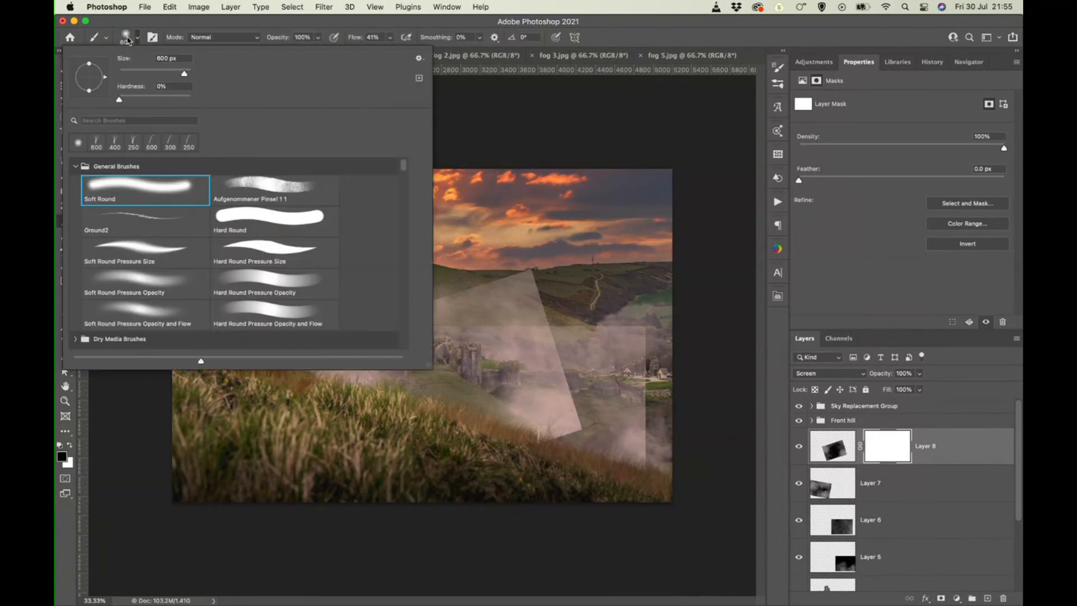
{"action": "scroll", "coordinate": [219, 320], "scroll_direction": "down", "scroll_amount": 5}
{"action": "scroll", "coordinate": [220, 320], "scroll_direction": "down", "scroll_amount": 5}
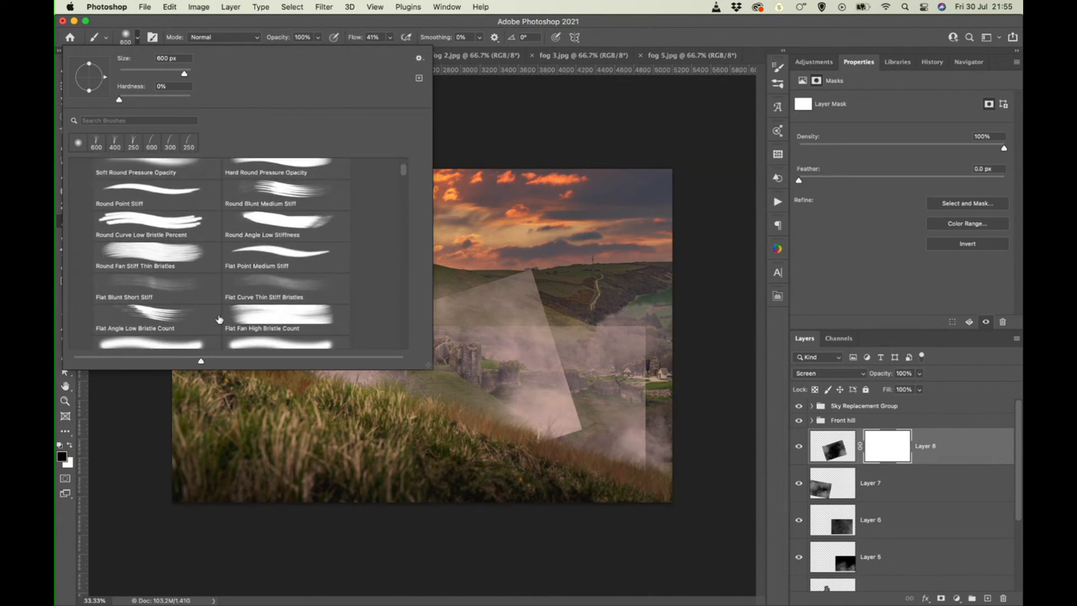
{"action": "left_click", "coordinate": [143, 119]}
{"action": "type", "text": "cloud"}
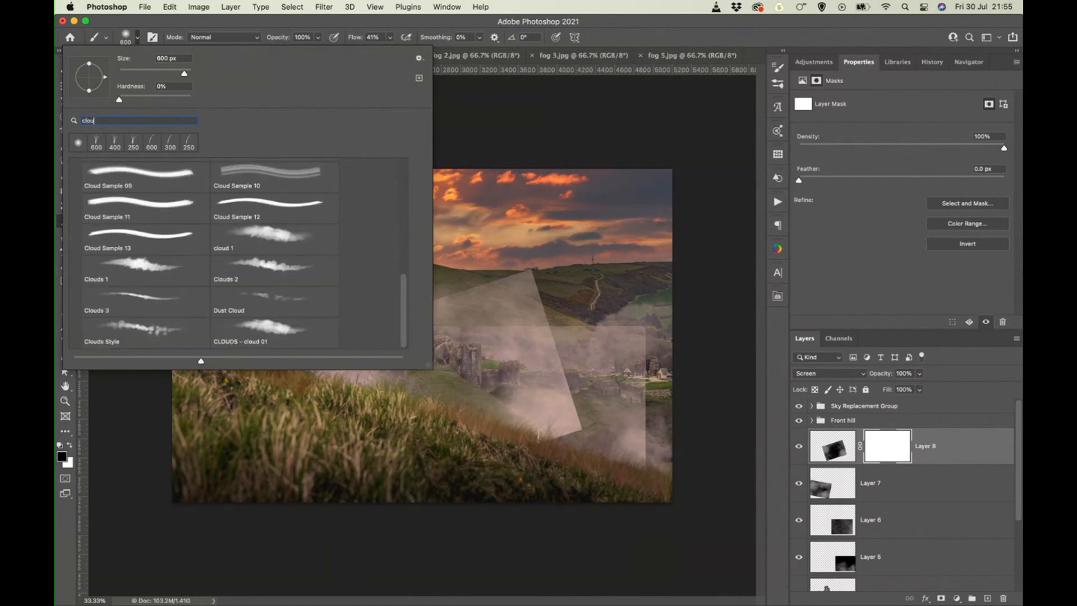
{"action": "left_click", "coordinate": [142, 272]}
{"action": "key", "text": "Return"}
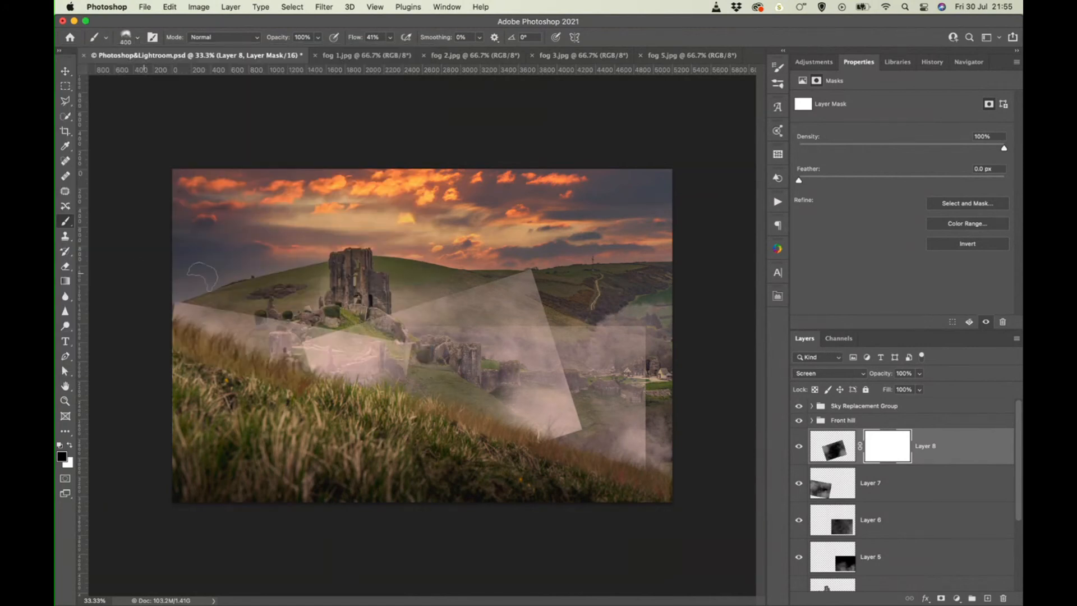
Step: Paint black on the Layer 8 mask along the fog image's hard edges over the valley and below the castle
{"action": "left_click_drag", "start_coordinate": [532, 267], "coordinate": [483, 278]}
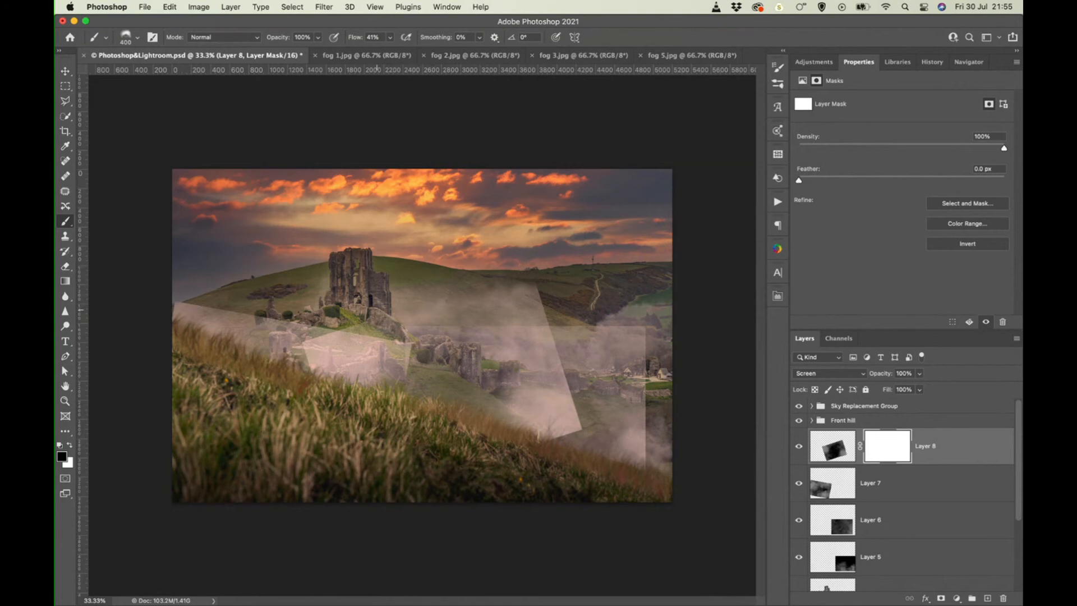
{"action": "left_click_drag", "start_coordinate": [497, 289], "coordinate": [539, 314]}
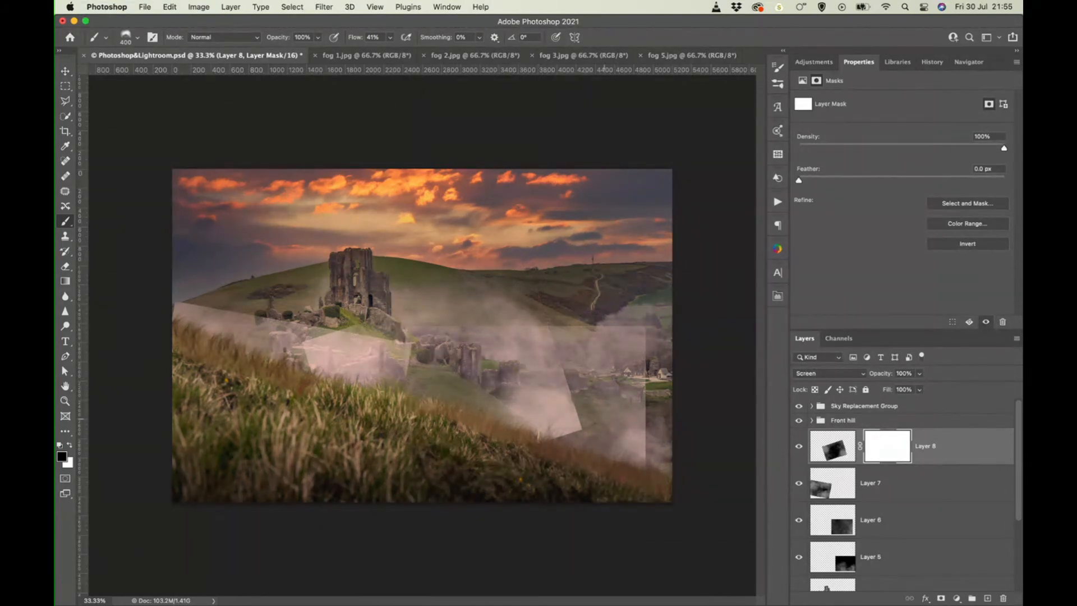
{"action": "mouse_move", "coordinate": [604, 417]}
{"action": "left_mouse_down"}
{"action": "mouse_move", "coordinate": [542, 426]}
{"action": "mouse_move", "coordinate": [564, 379]}
{"action": "mouse_move", "coordinate": [527, 320]}
{"action": "left_mouse_up"}
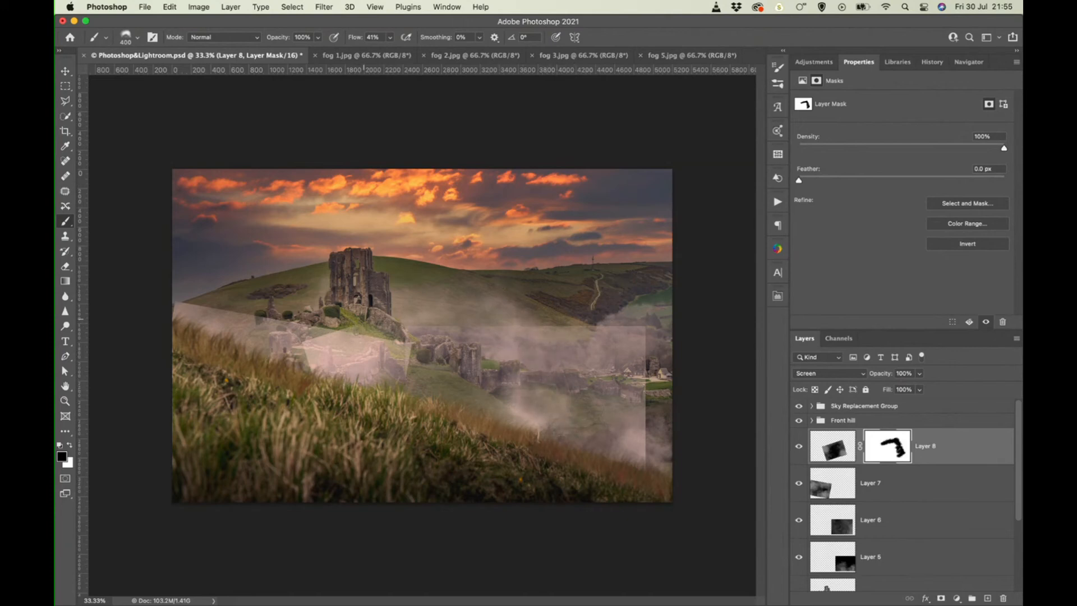
{"action": "mouse_move", "coordinate": [356, 331]}
{"action": "left_mouse_down"}
{"action": "mouse_move", "coordinate": [308, 373]}
{"action": "mouse_move", "coordinate": [336, 335]}
{"action": "left_mouse_up"}
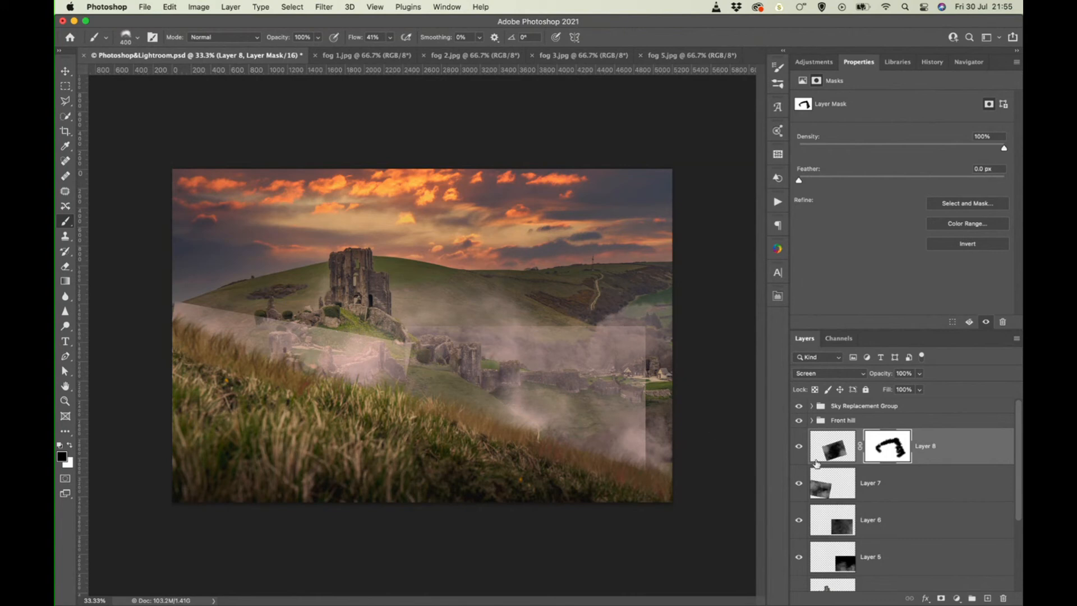
Step: Add a layer mask to Layer 7 and paint out the fog's hard upper and right edges below the castle
{"action": "left_click", "coordinate": [910, 497]}
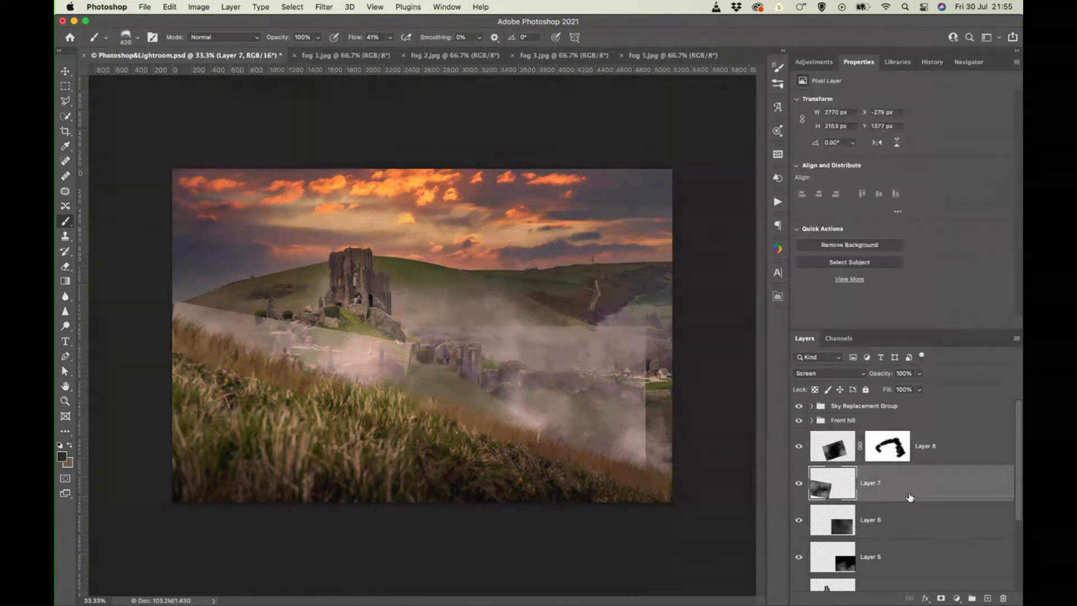
{"action": "left_click", "coordinate": [941, 599]}
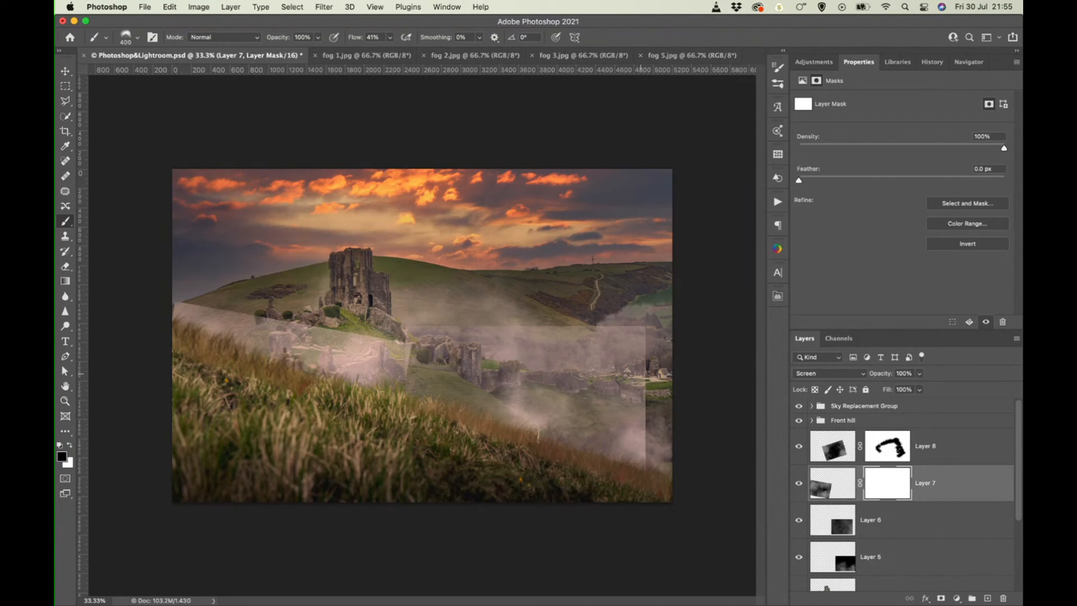
{"action": "mouse_move", "coordinate": [387, 332]}
{"action": "left_mouse_down"}
{"action": "mouse_move", "coordinate": [149, 303]}
{"action": "mouse_move", "coordinate": [269, 312]}
{"action": "mouse_move", "coordinate": [407, 357]}
{"action": "mouse_move", "coordinate": [415, 371]}
{"action": "mouse_move", "coordinate": [381, 343]}
{"action": "left_mouse_up"}
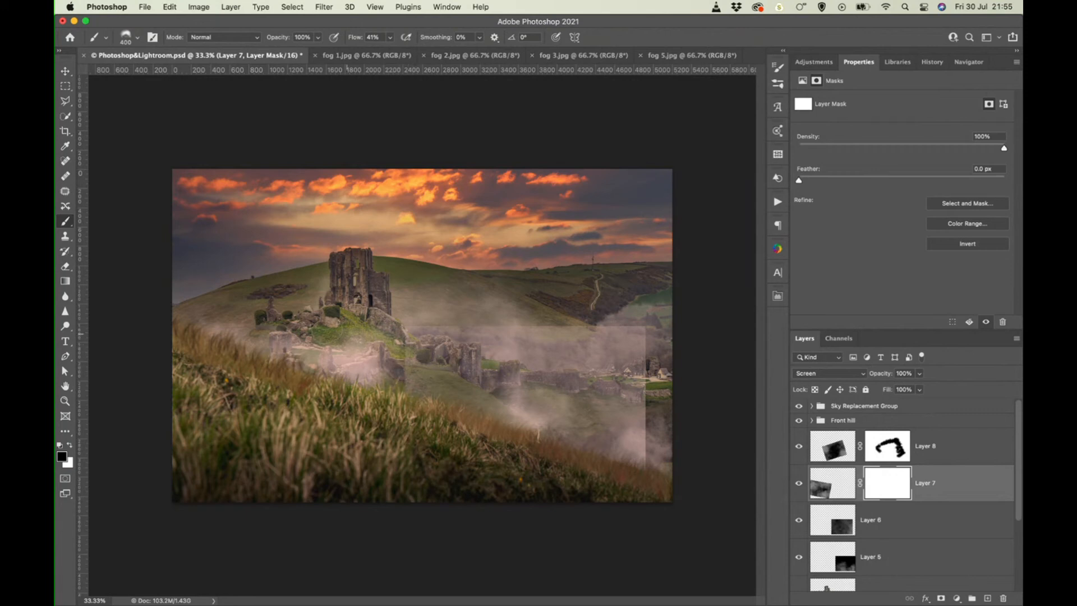
Step: Add a layer mask to Layer 6 and paint out the fog's straight edges across the valley
{"action": "left_click", "coordinate": [923, 525]}
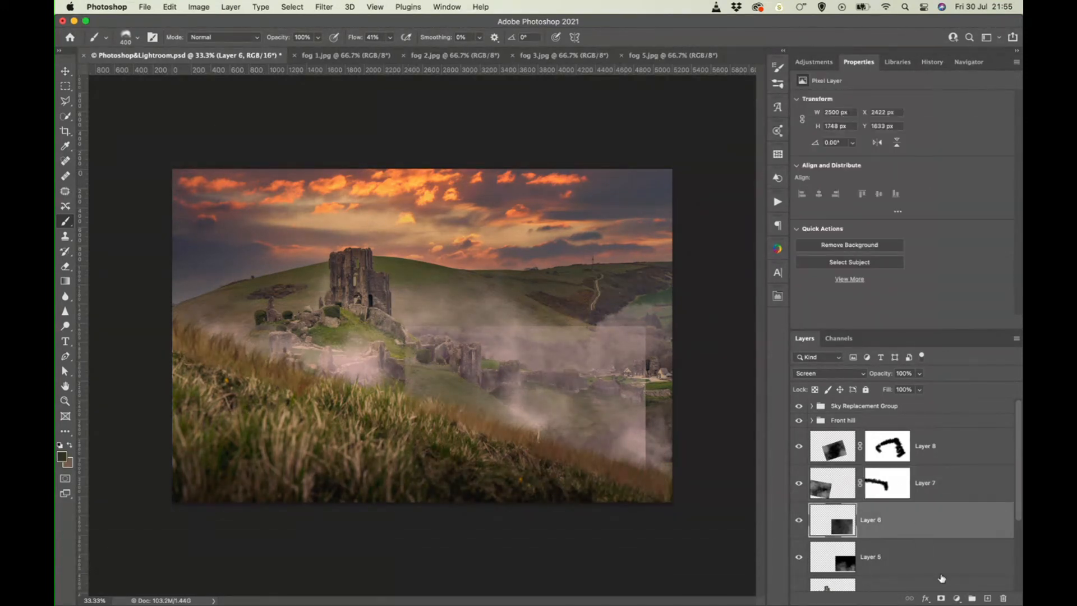
{"action": "left_click", "coordinate": [941, 597]}
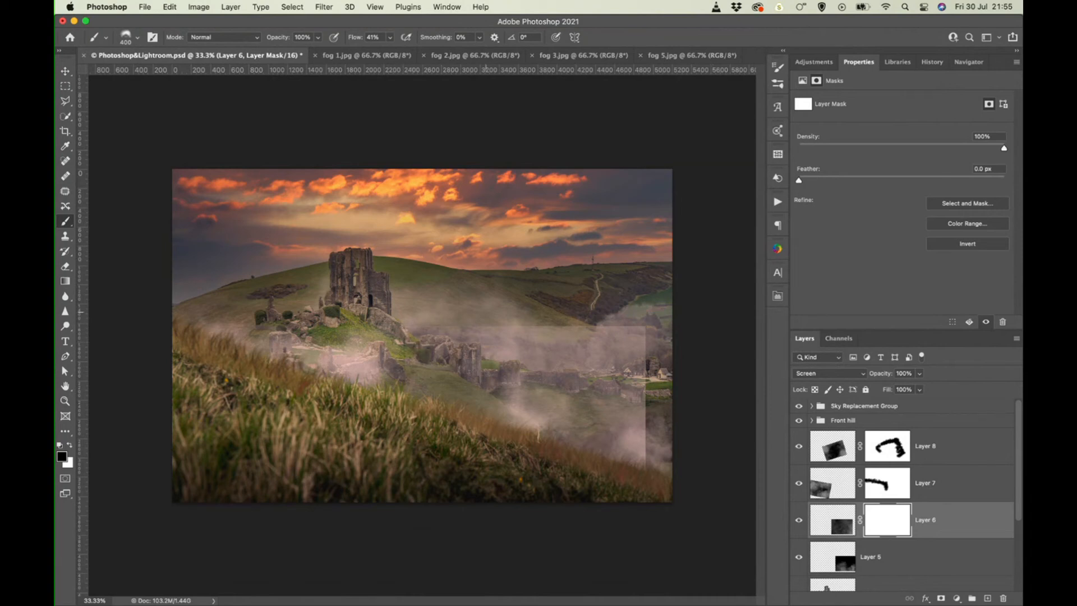
{"action": "mouse_move", "coordinate": [548, 311]}
{"action": "left_mouse_down"}
{"action": "mouse_move", "coordinate": [635, 326]}
{"action": "mouse_move", "coordinate": [620, 336]}
{"action": "mouse_move", "coordinate": [632, 357]}
{"action": "mouse_move", "coordinate": [639, 466]}
{"action": "mouse_move", "coordinate": [645, 425]}
{"action": "mouse_move", "coordinate": [566, 358]}
{"action": "left_mouse_up"}
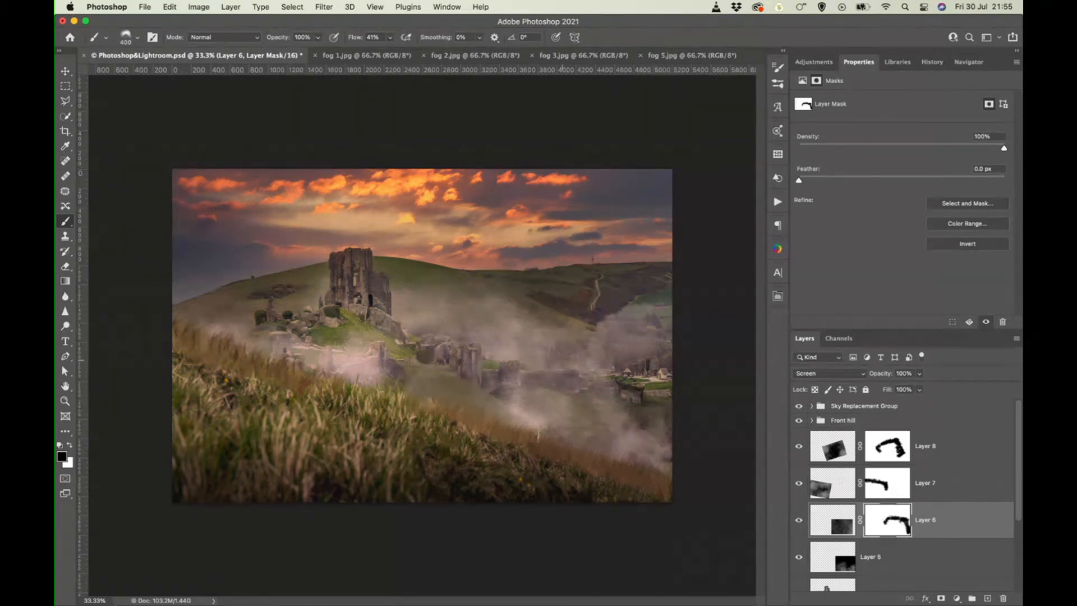
Step: Add a layer mask to Layer 5 and paint out the fog's upper edge near the village
{"action": "left_click", "coordinate": [891, 547]}
{"action": "left_click", "coordinate": [941, 598]}
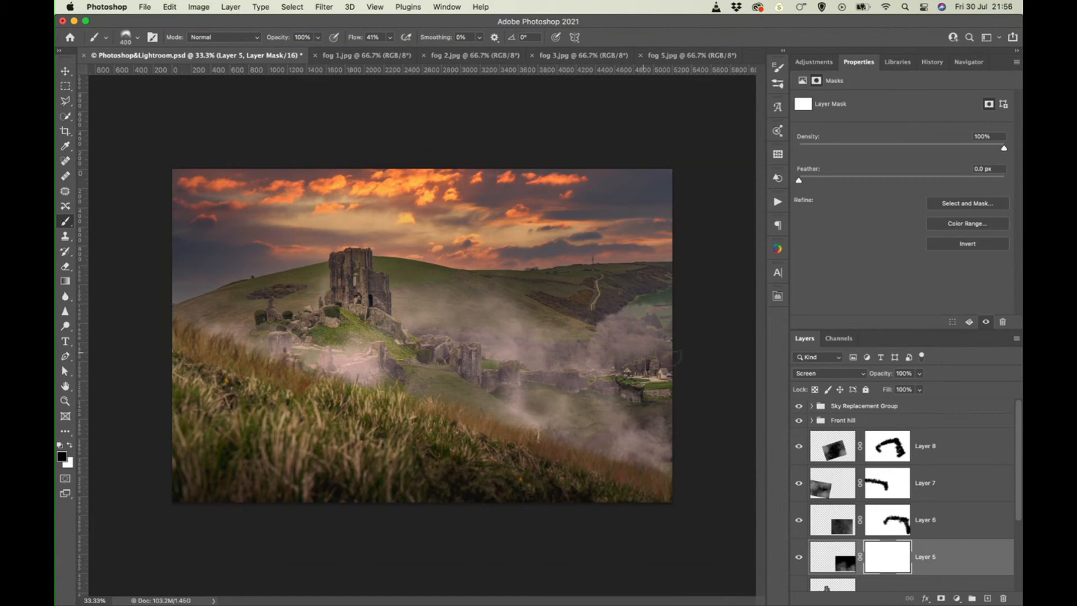
{"action": "left_click_drag", "start_coordinate": [656, 348], "coordinate": [563, 341]}
Step: Paste the copied fog image into the castle composite above Layer 5 and set its blend mode to Screen
{"action": "left_click", "coordinate": [476, 58]}
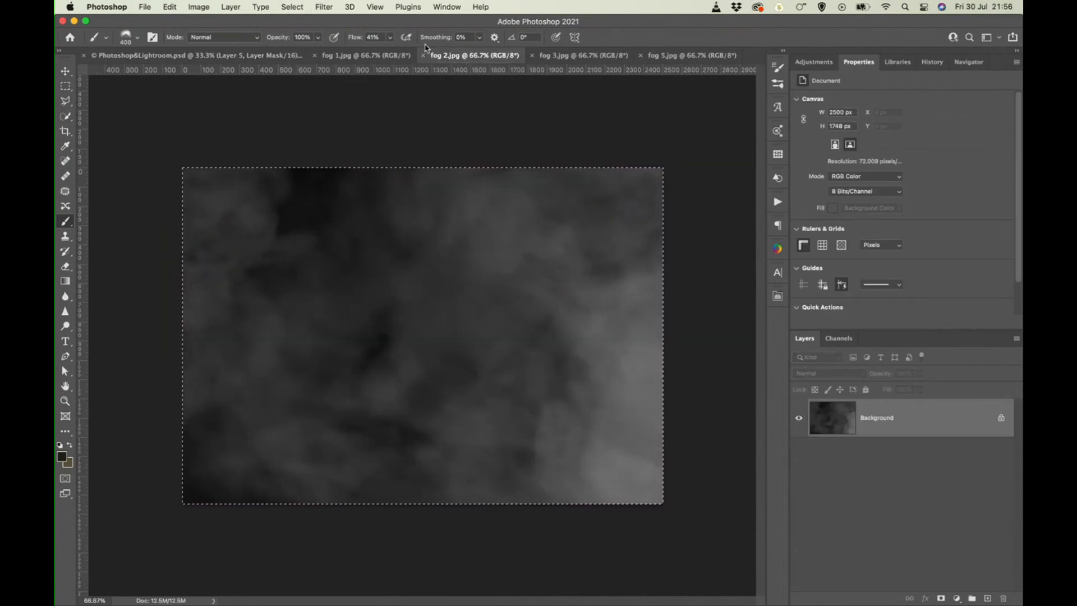
{"action": "left_click", "coordinate": [190, 55]}
{"action": "key", "text": "cmd+v"}
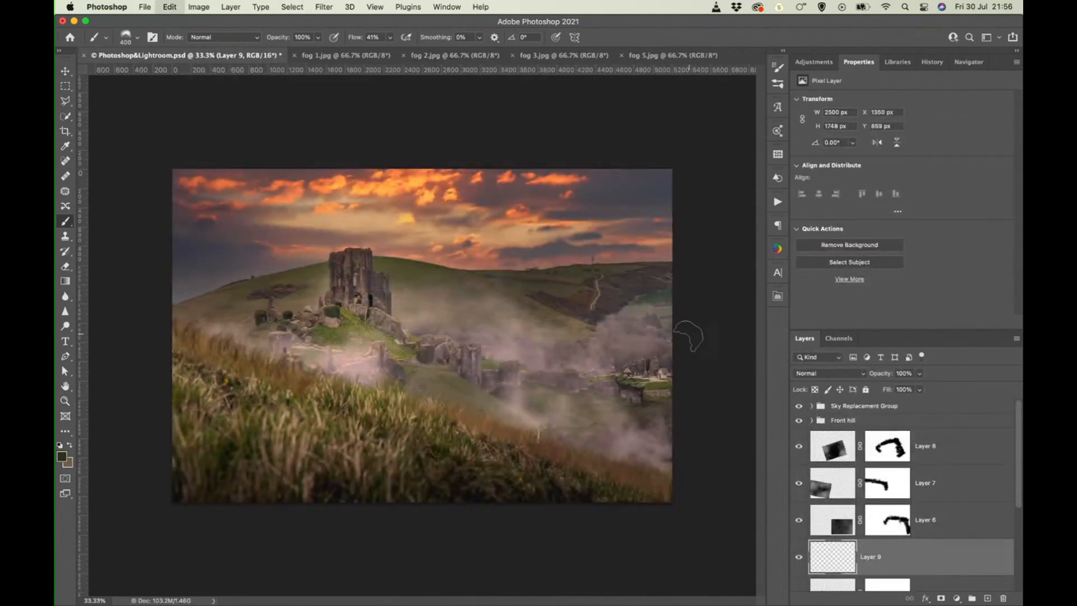
{"action": "left_click", "coordinate": [844, 376]}
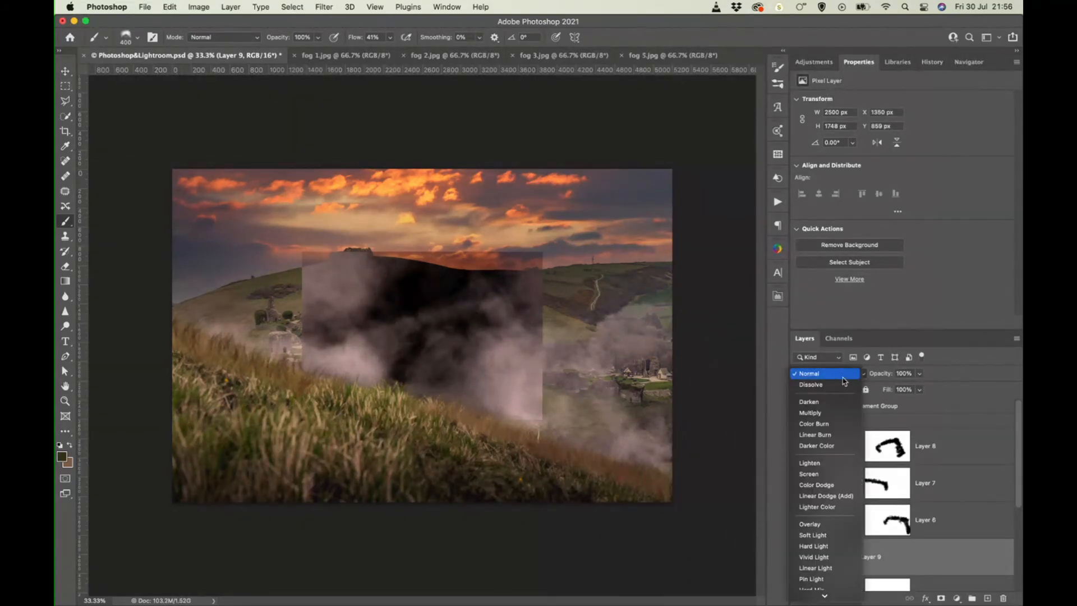
{"action": "left_click", "coordinate": [809, 474]}
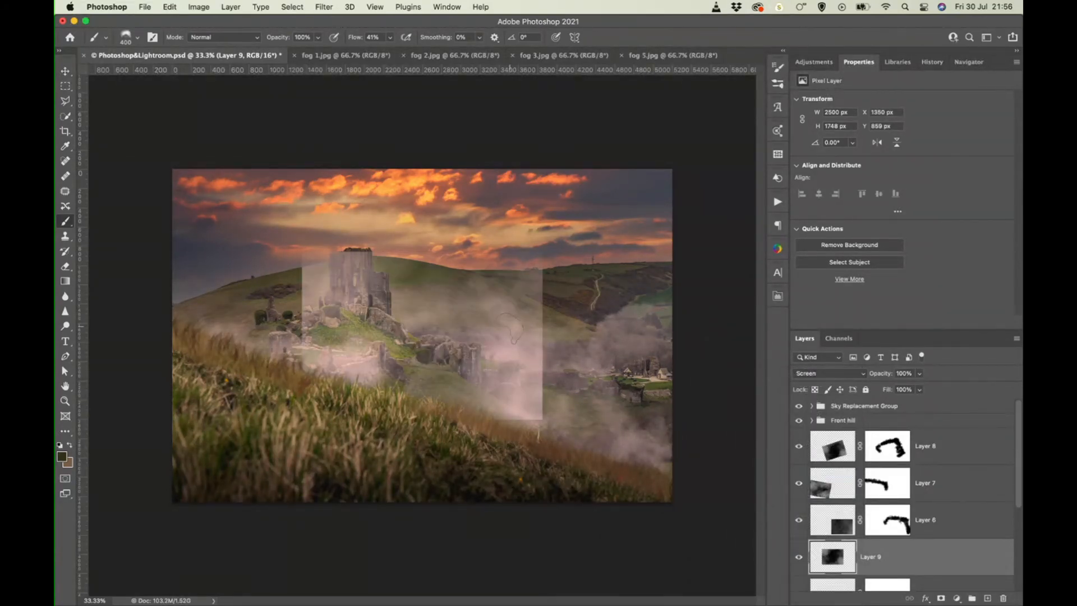
Step: Rotate the Layer 9 fog to about -78° and move it beside the castle, to about X 1626 px, Y 1274 px
{"action": "key", "text": "super+t"}
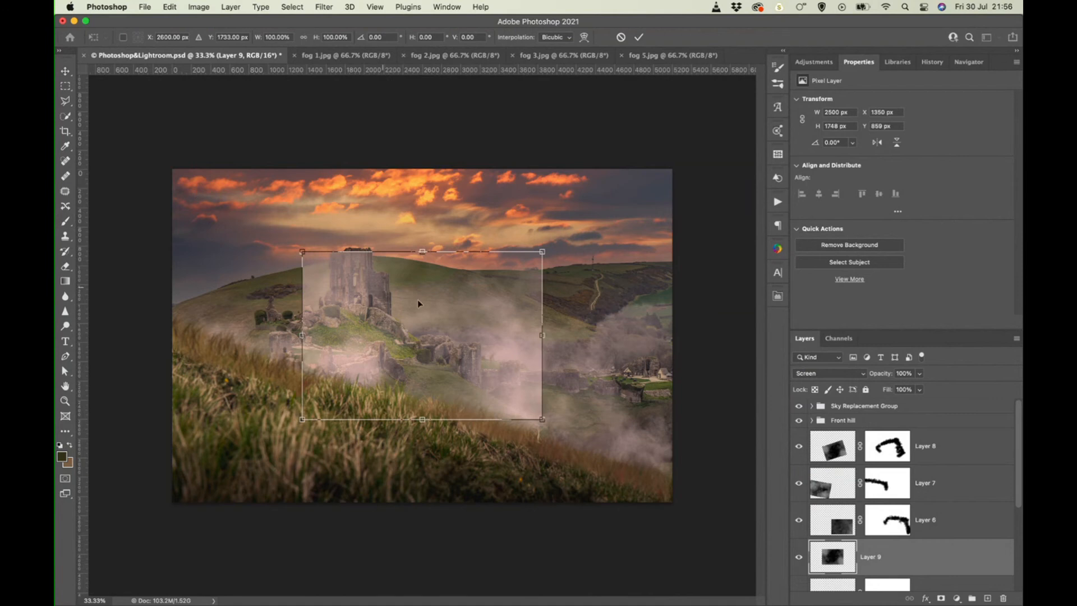
{"action": "left_click_drag", "start_coordinate": [558, 241], "coordinate": [367, 154]}
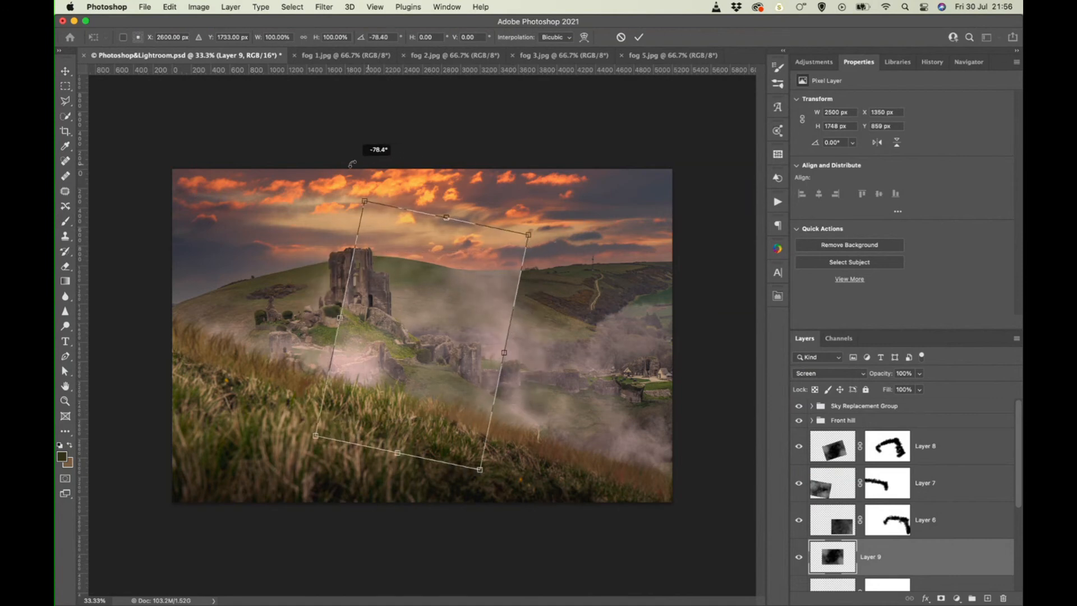
{"action": "left_click_drag", "start_coordinate": [453, 312], "coordinate": [469, 407]}
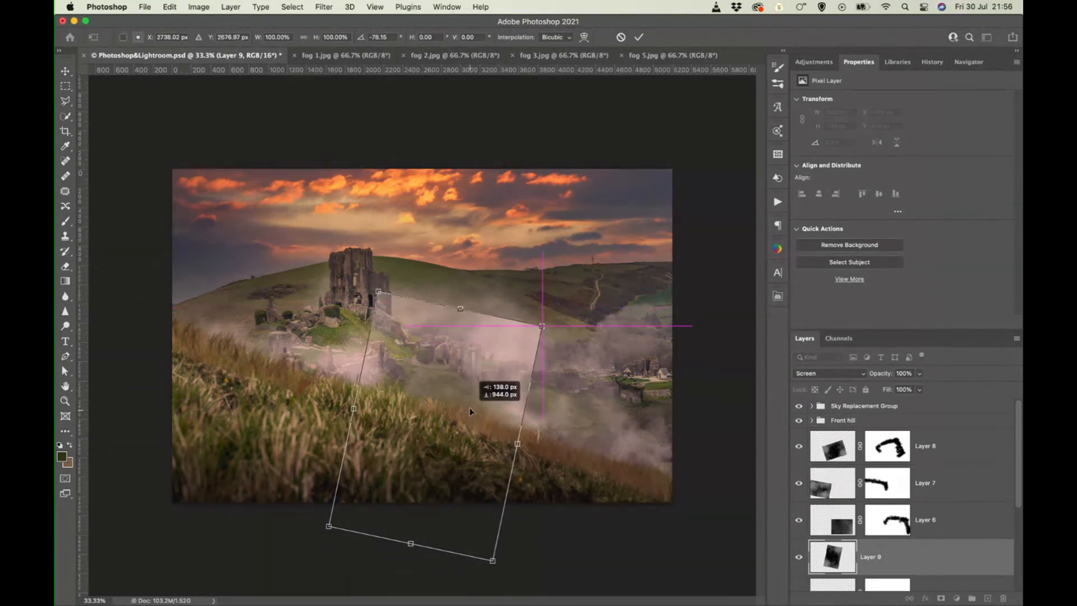
{"action": "key", "text": "Return"}
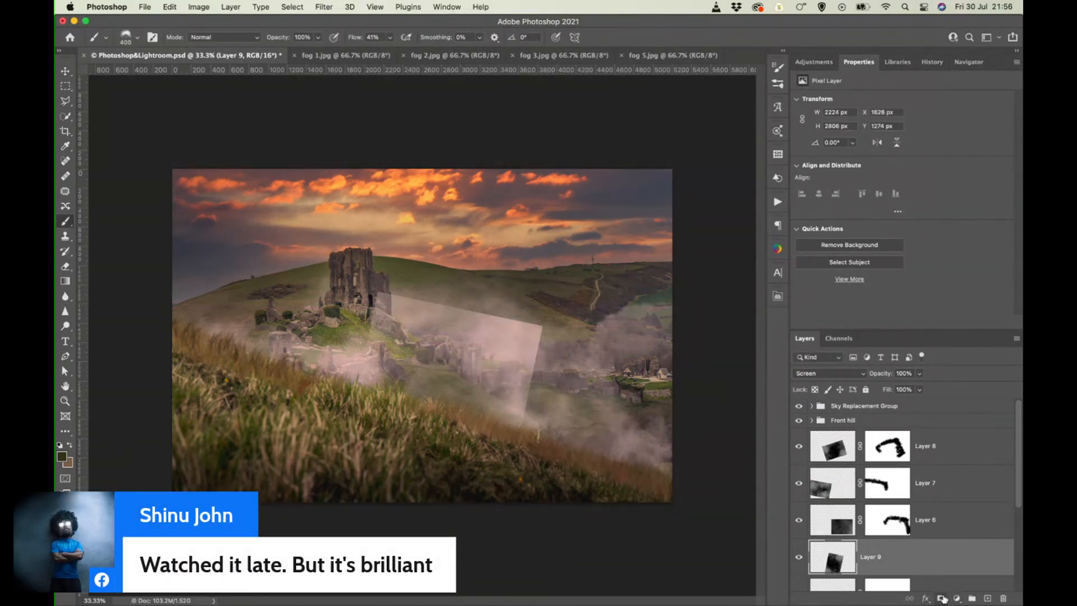
Step: Add a layer mask to Layer 9 and paint out the fog's hard edges around the ruins
{"action": "left_click", "coordinate": [940, 598]}
{"action": "mouse_move", "coordinate": [530, 415]}
{"action": "left_mouse_down"}
{"action": "mouse_move", "coordinate": [525, 323]}
{"action": "mouse_move", "coordinate": [387, 297]}
{"action": "mouse_move", "coordinate": [381, 331]}
{"action": "left_mouse_up"}
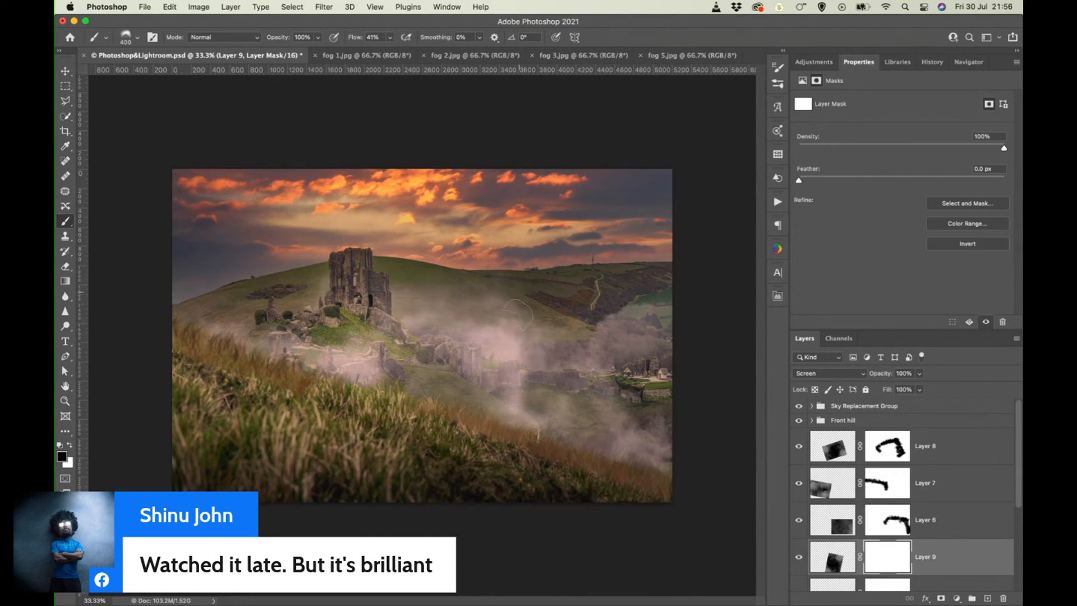
{"action": "left_click_drag", "start_coordinate": [499, 309], "coordinate": [420, 330]}
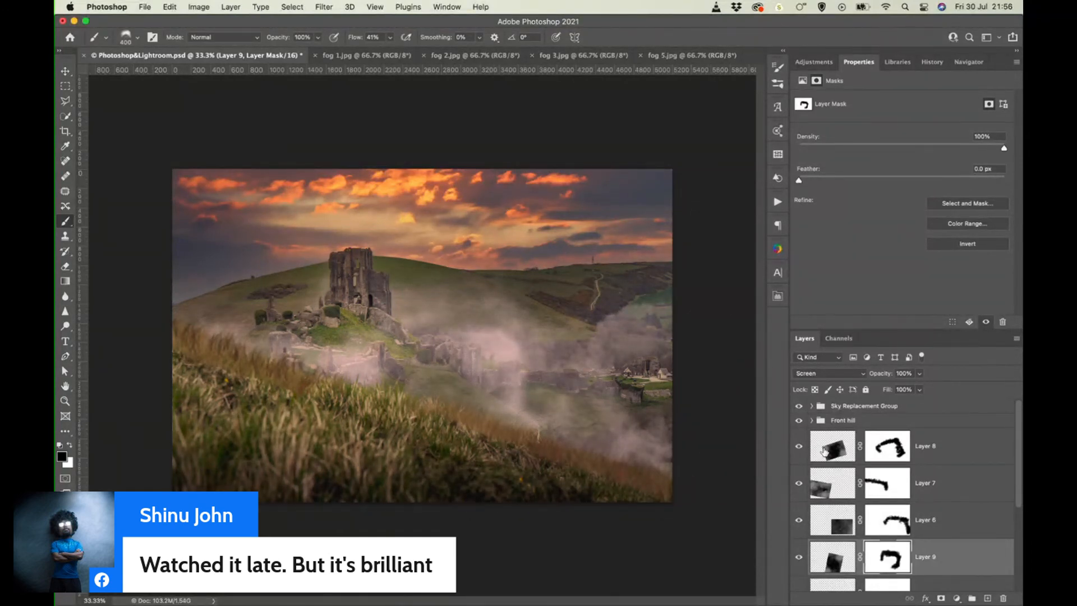
Step: Copy the fog 5.jpg image into the castle composite above Layer 9 and set its blend mode to Screen
{"action": "left_click", "coordinate": [666, 56]}
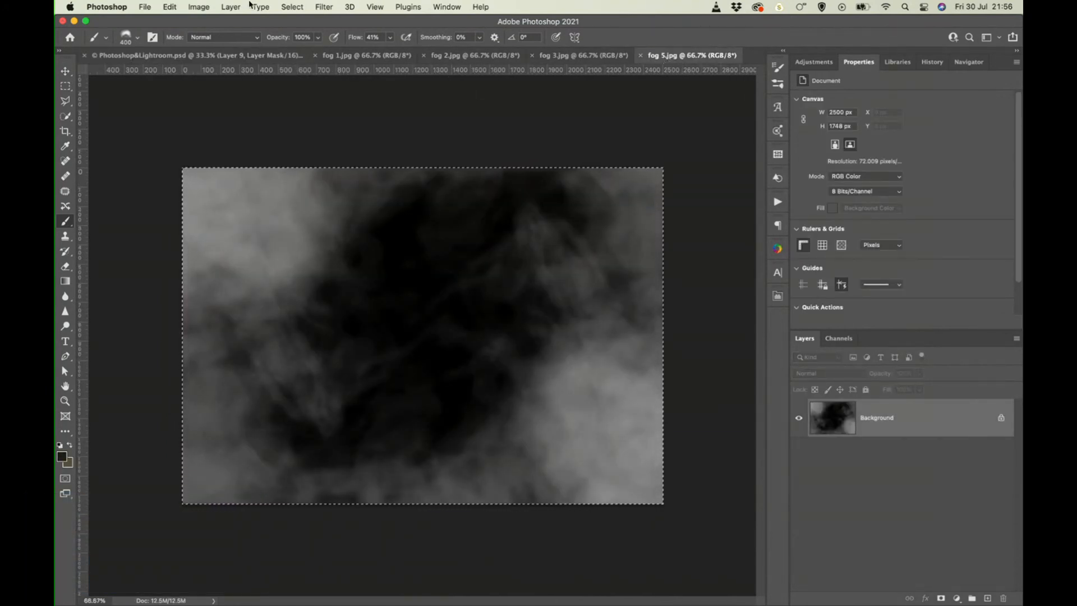
{"action": "left_click", "coordinate": [235, 55]}
{"action": "key", "text": "super+v"}
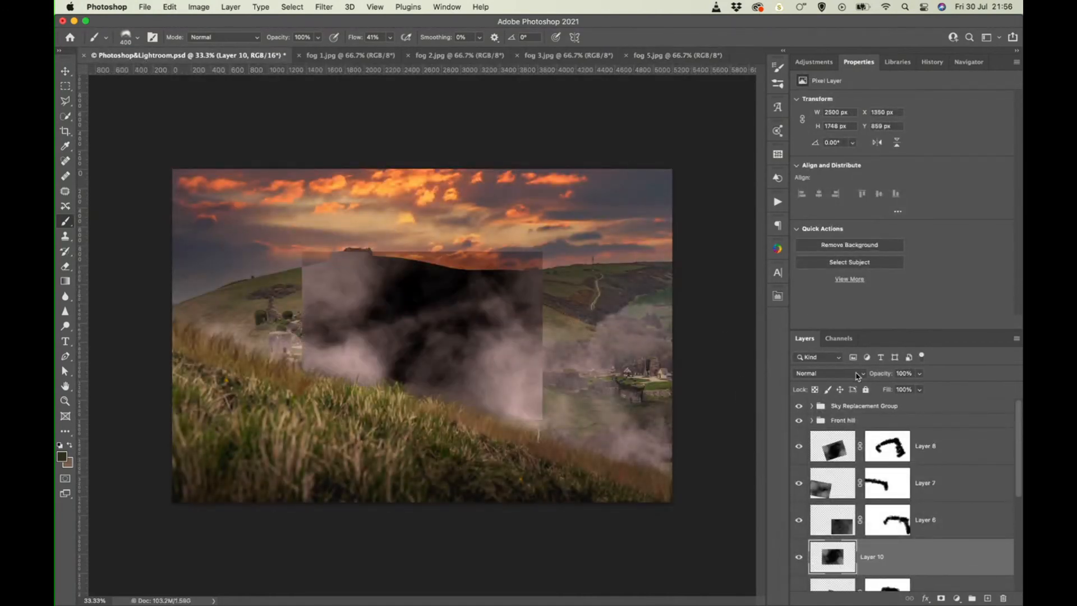
{"action": "left_click", "coordinate": [857, 374]}
{"action": "left_click", "coordinate": [847, 478]}
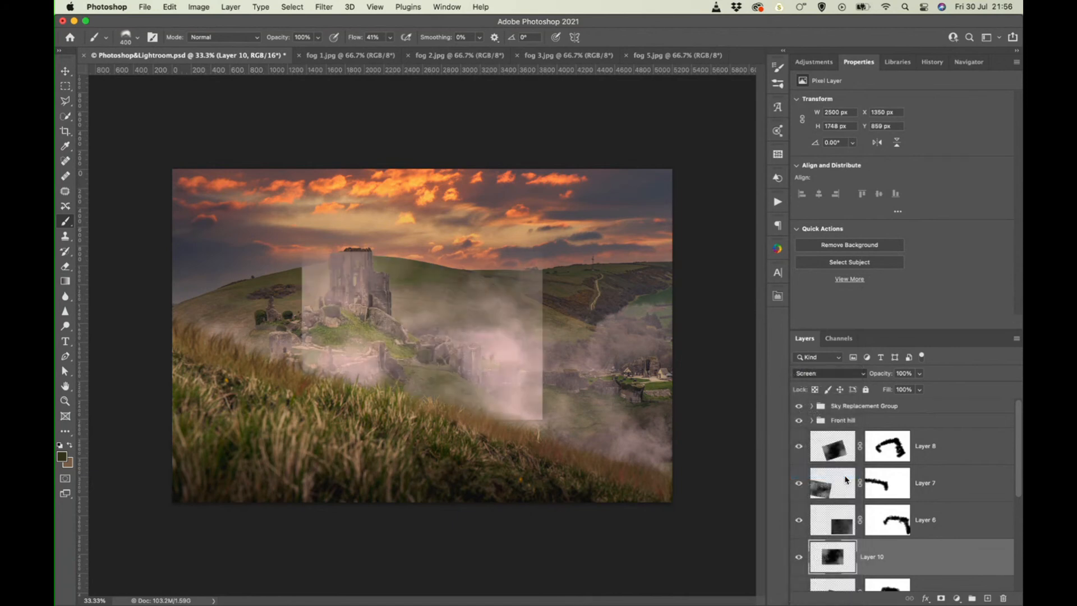
{"action": "mouse_move", "coordinate": [530, 236]}
{"action": "left_mouse_down"}
{"action": "mouse_move", "coordinate": [570, 381]}
{"action": "mouse_move", "coordinate": [536, 415]}
{"action": "mouse_move", "coordinate": [553, 351]}
{"action": "mouse_move", "coordinate": [528, 258]}
{"action": "left_mouse_up"}
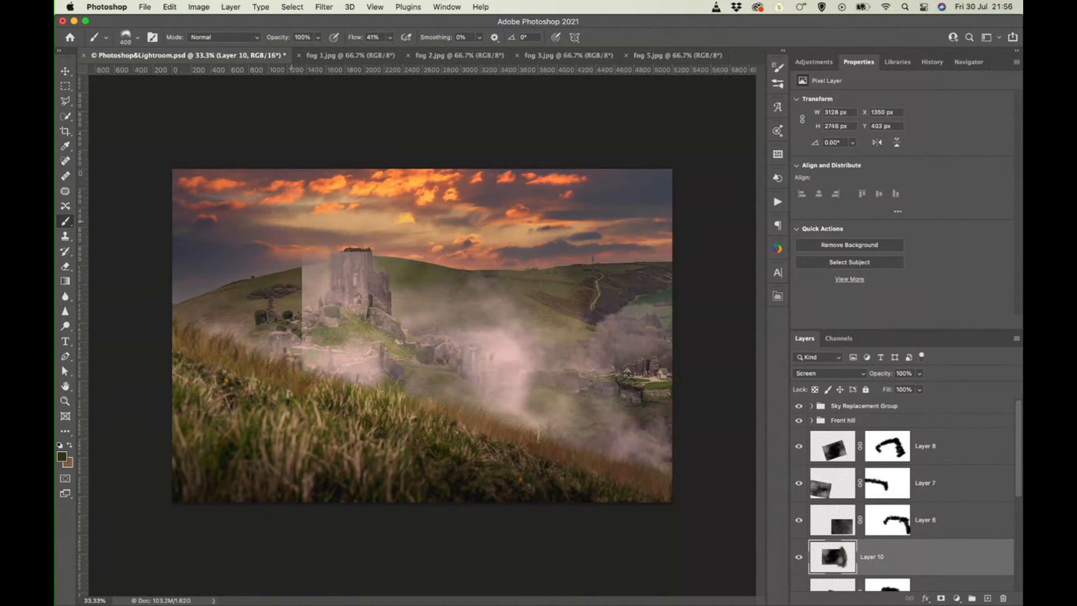
{"action": "mouse_move", "coordinate": [314, 257]}
{"action": "left_mouse_down"}
{"action": "mouse_move", "coordinate": [309, 298]}
{"action": "mouse_move", "coordinate": [299, 260]}
{"action": "left_mouse_up"}
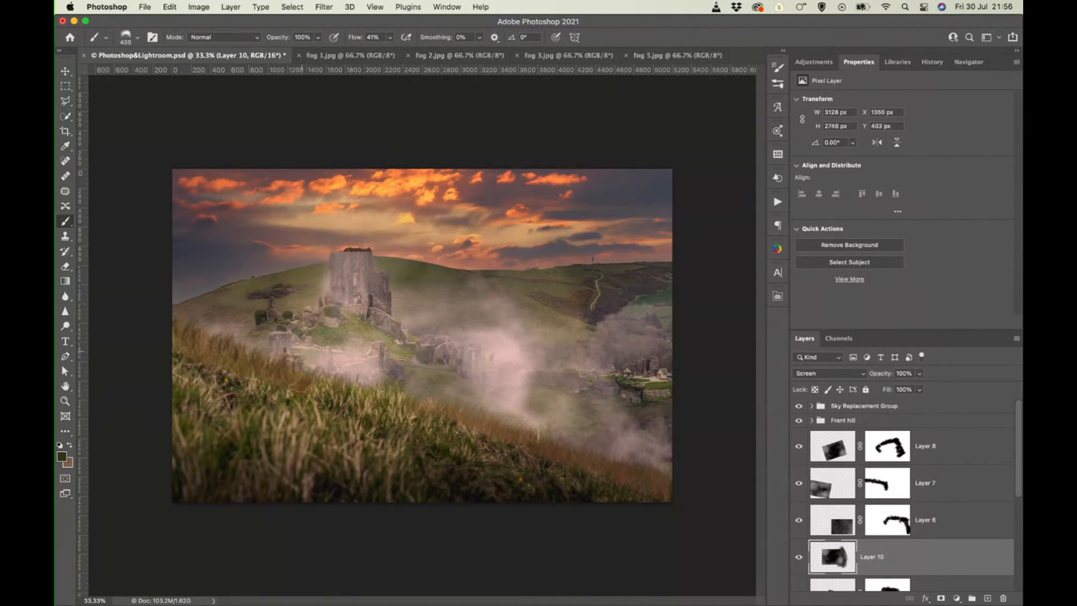
{"action": "left_click_drag", "start_coordinate": [300, 376], "coordinate": [343, 292]}
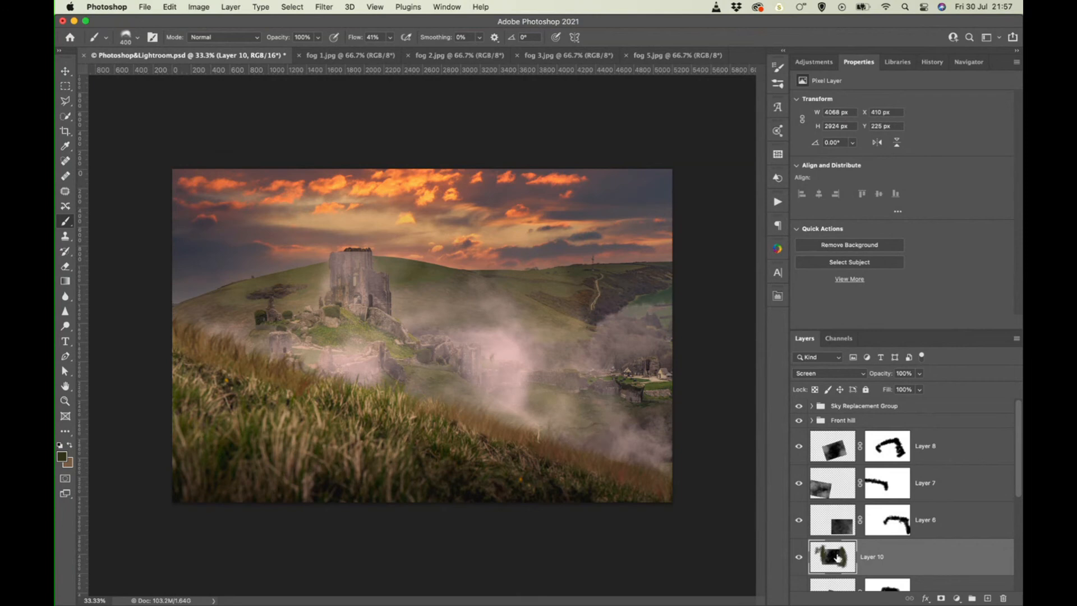
{"action": "key", "text": "super+z"}
{"action": "key", "text": "super+z"}
{"action": "key", "text": "super+z"}
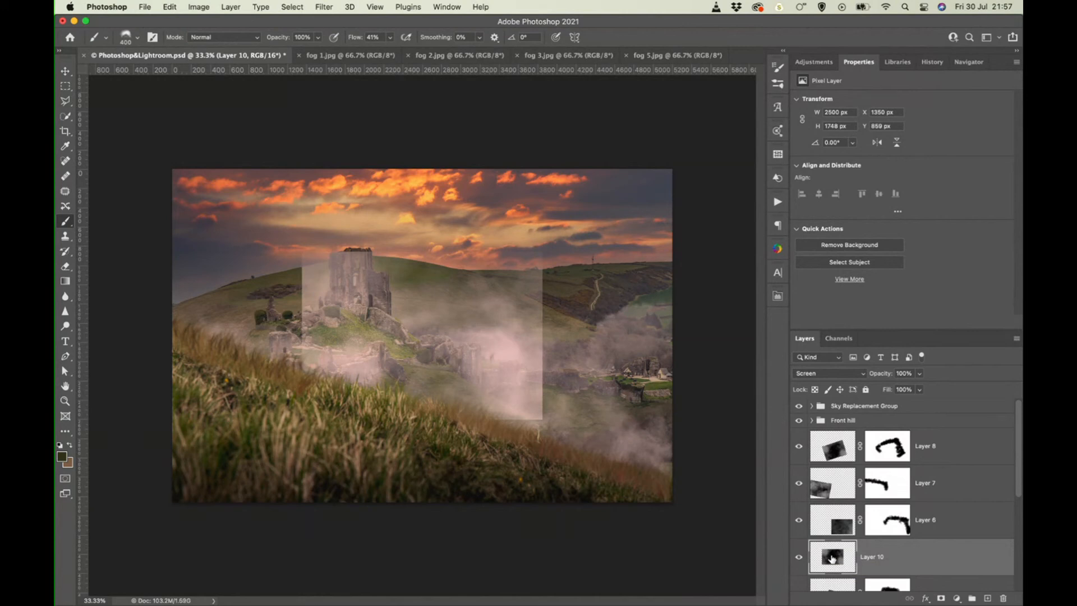
Step: Add a layer mask to Layer 10 and paint out the fog's hard side edges and the area over the castle
{"action": "left_click", "coordinate": [942, 599]}
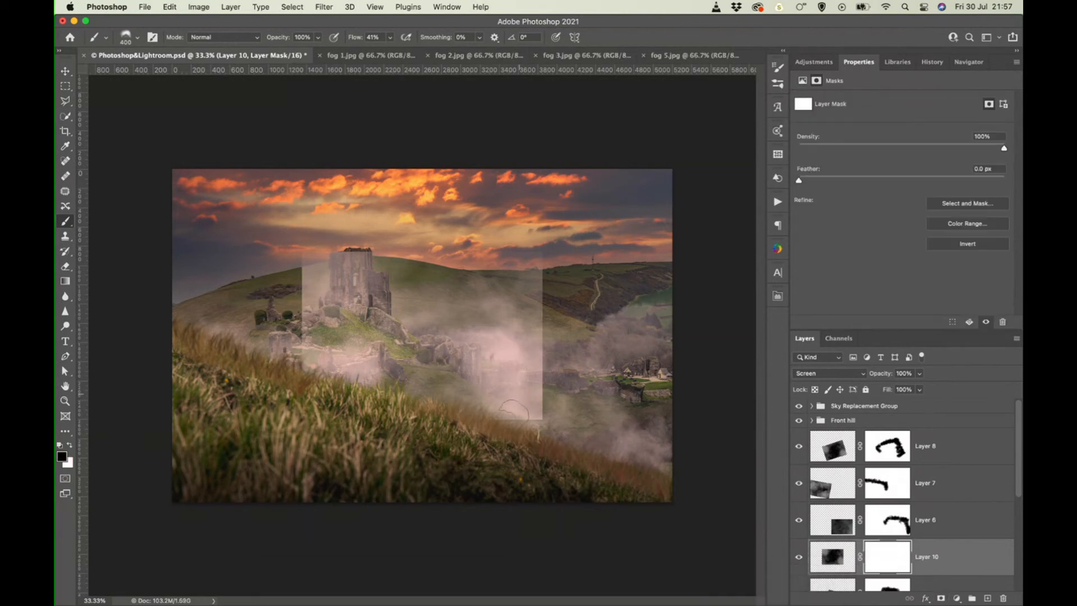
{"action": "mouse_move", "coordinate": [524, 415]}
{"action": "left_mouse_down"}
{"action": "mouse_move", "coordinate": [536, 278]}
{"action": "mouse_move", "coordinate": [541, 306]}
{"action": "left_mouse_up"}
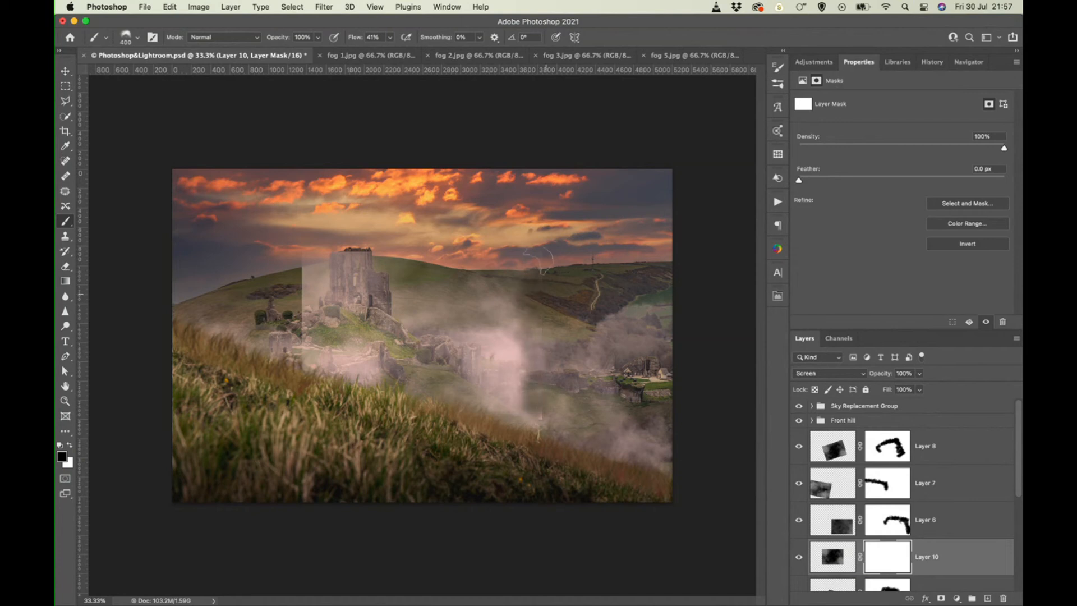
{"action": "left_click_drag", "start_coordinate": [548, 448], "coordinate": [542, 444]}
{"action": "mouse_move", "coordinate": [286, 292]}
{"action": "left_mouse_down"}
{"action": "mouse_move", "coordinate": [288, 347]}
{"action": "mouse_move", "coordinate": [314, 276]}
{"action": "mouse_move", "coordinate": [373, 250]}
{"action": "left_mouse_up"}
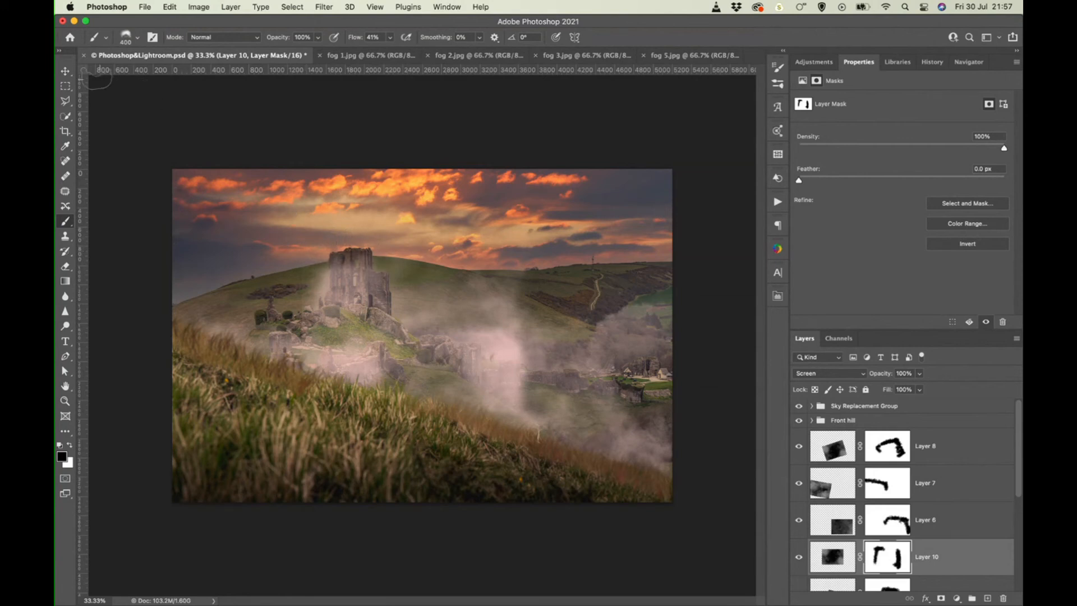
Step: Move the Layer 10 fog toward the village and paint out its hard upper edge on the mask
{"action": "left_click", "coordinate": [65, 72]}
{"action": "left_click_drag", "start_coordinate": [391, 332], "coordinate": [542, 344]}
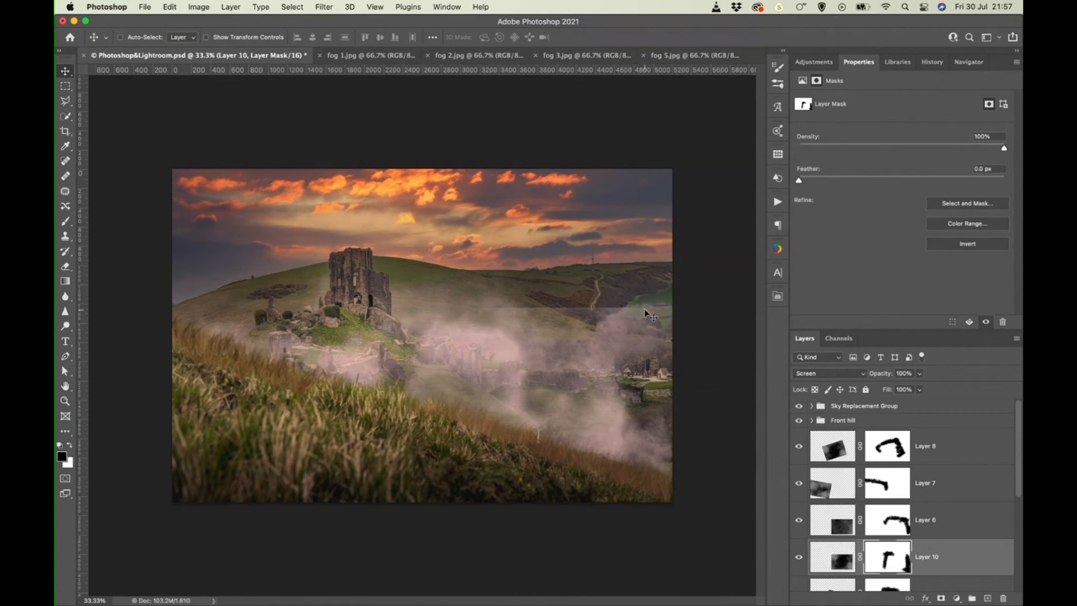
{"action": "key", "text": "b"}
{"action": "mouse_move", "coordinate": [632, 312]}
{"action": "left_mouse_down"}
{"action": "mouse_move", "coordinate": [438, 324]}
{"action": "mouse_move", "coordinate": [417, 365]}
{"action": "left_mouse_up"}
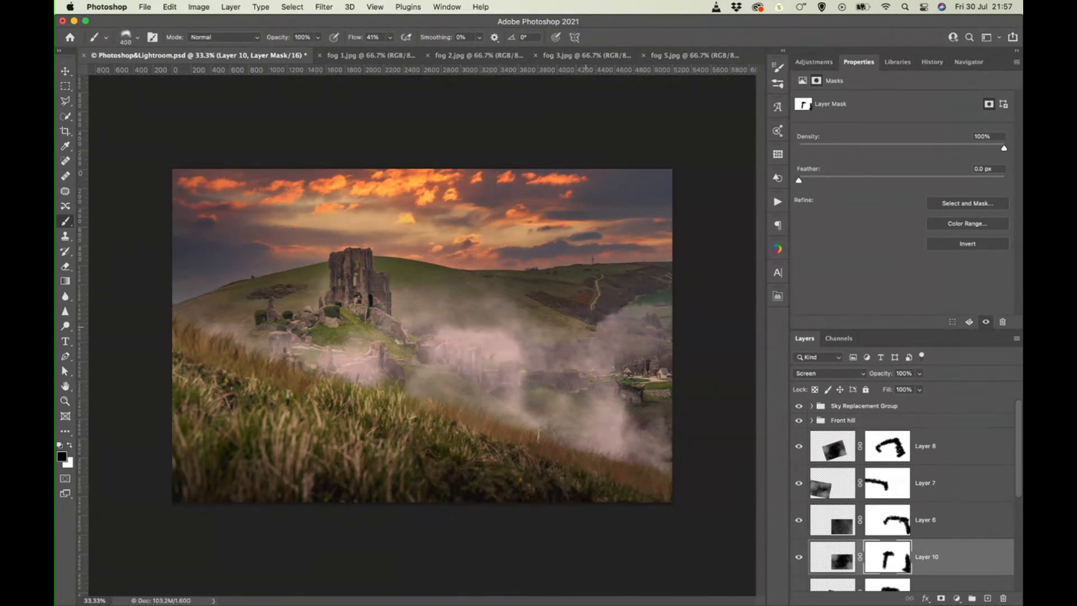
Step: Reduce the fill of Layer 10 to 49% and the fill of Layer 7 to 71%
{"action": "left_click", "coordinate": [920, 390]}
{"action": "left_click_drag", "start_coordinate": [921, 405], "coordinate": [893, 406]}
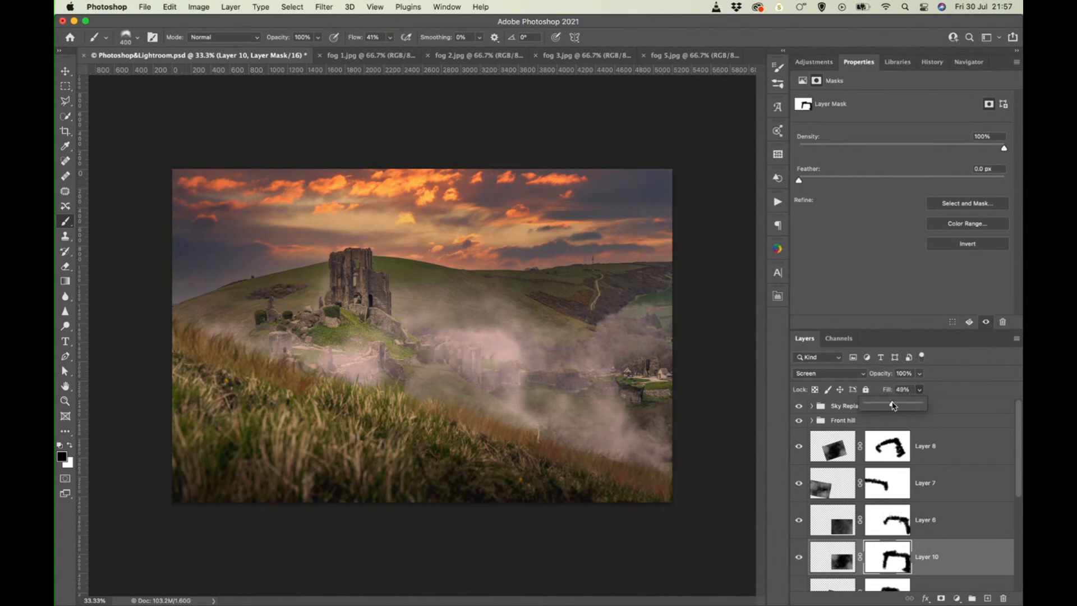
{"action": "left_click", "coordinate": [922, 484]}
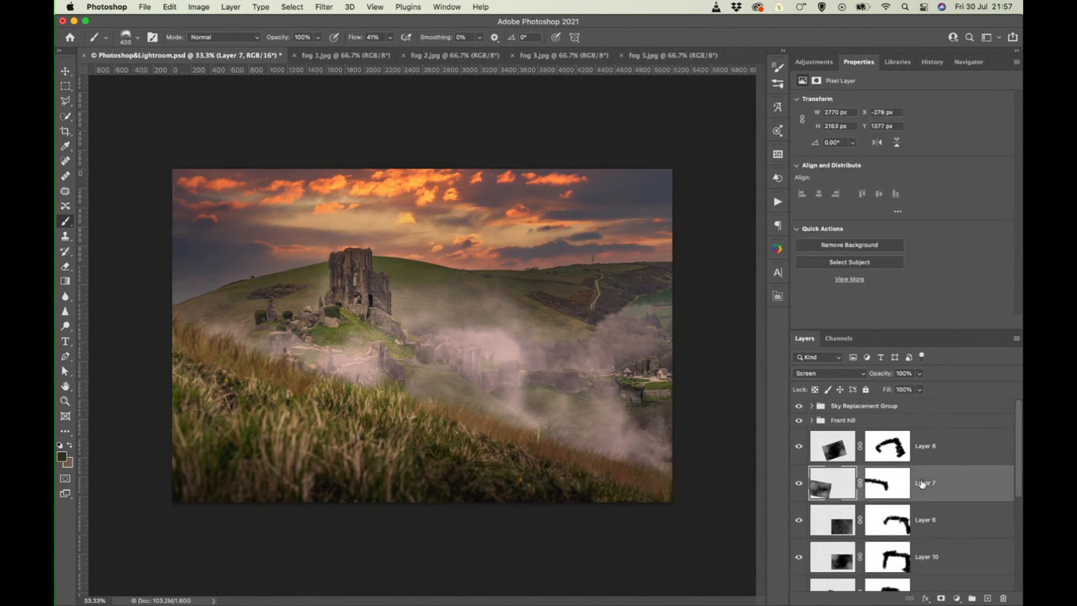
{"action": "left_click", "coordinate": [920, 389]}
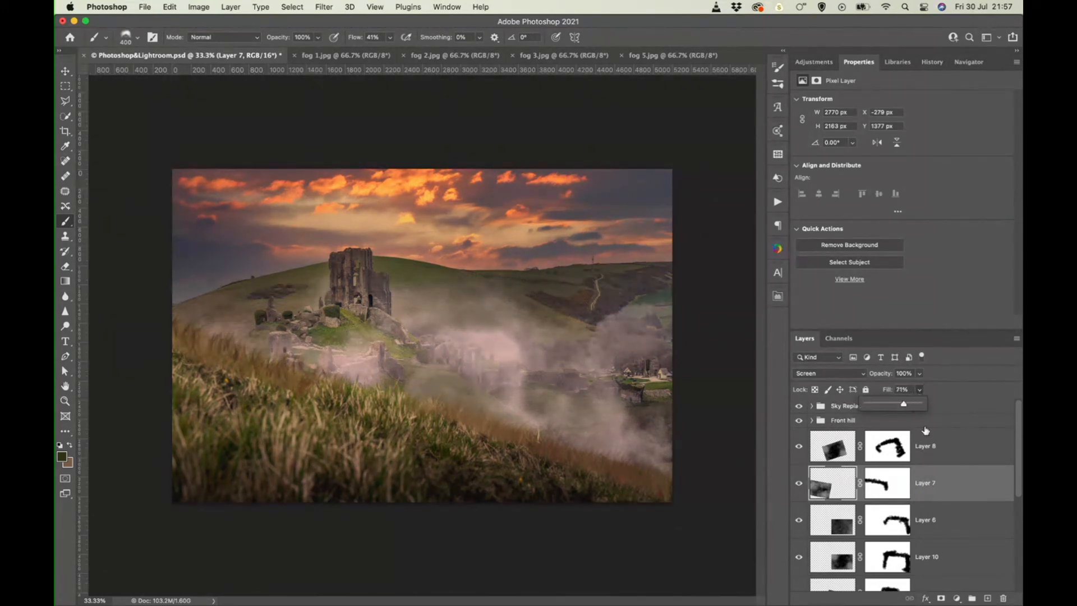
Step: Group the fog layers from Layer 8 down to Layer 5 and set the group's blend mode to Screen
{"action": "left_click", "coordinate": [932, 449]}
{"action": "scroll", "coordinate": [936, 454], "scroll_direction": "down", "scroll_amount": 2}
{"action": "scroll", "coordinate": [935, 454], "scroll_direction": "down", "scroll_amount": 2}
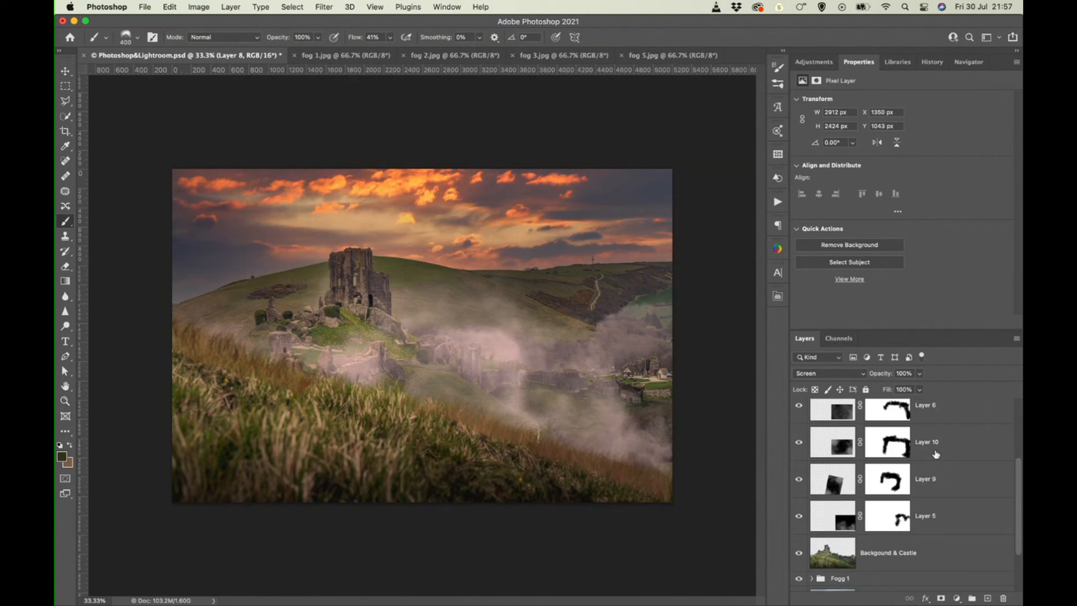
{"action": "left_click", "coordinate": [936, 519], "text": "shift"}
{"action": "key", "text": "super+g"}
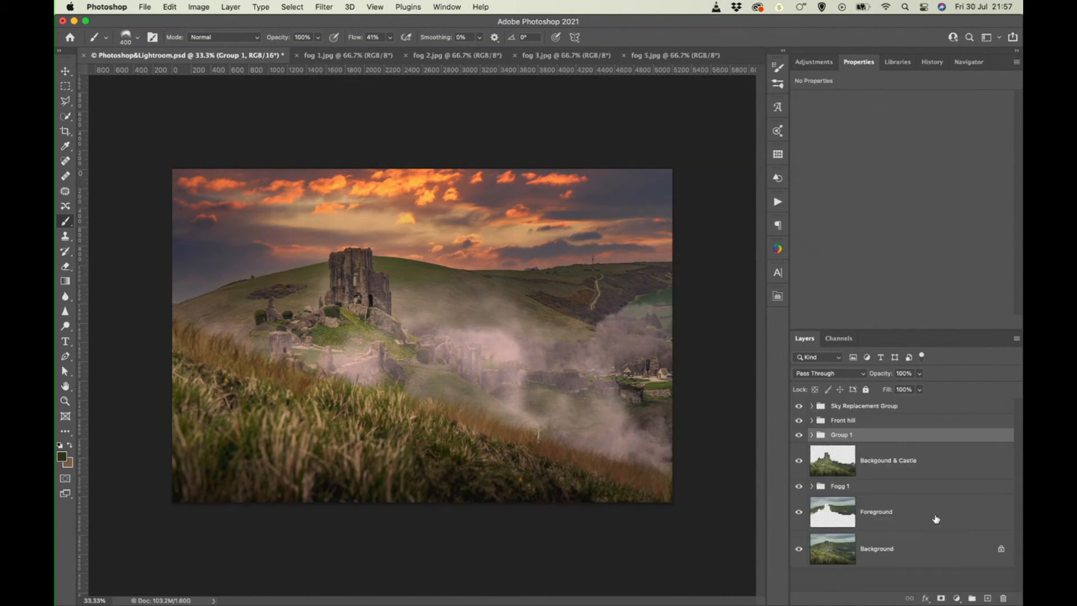
{"action": "left_click", "coordinate": [862, 374]}
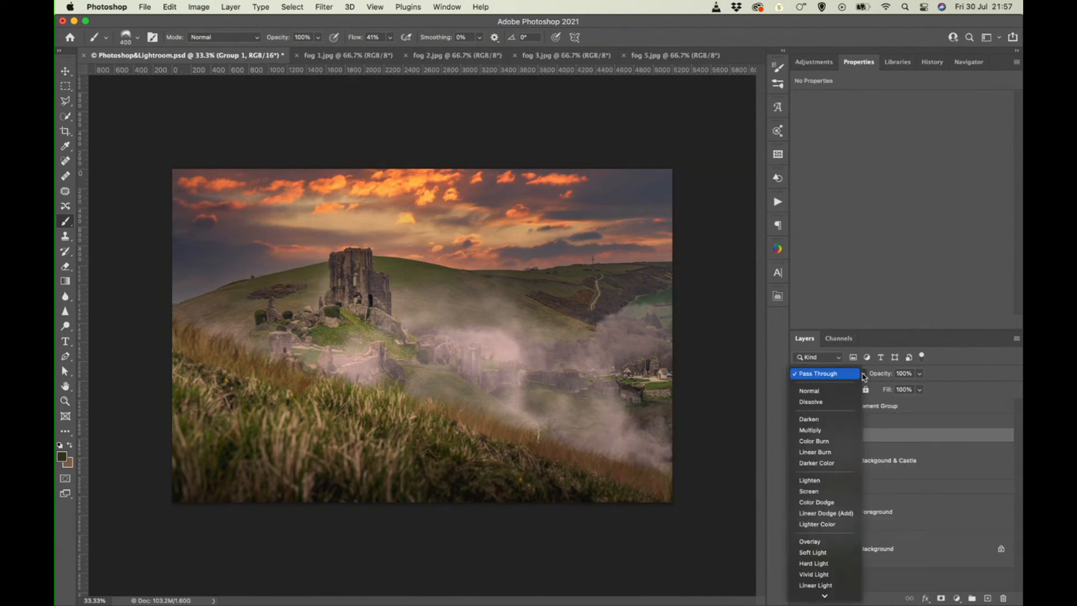
{"action": "left_click", "coordinate": [831, 492]}
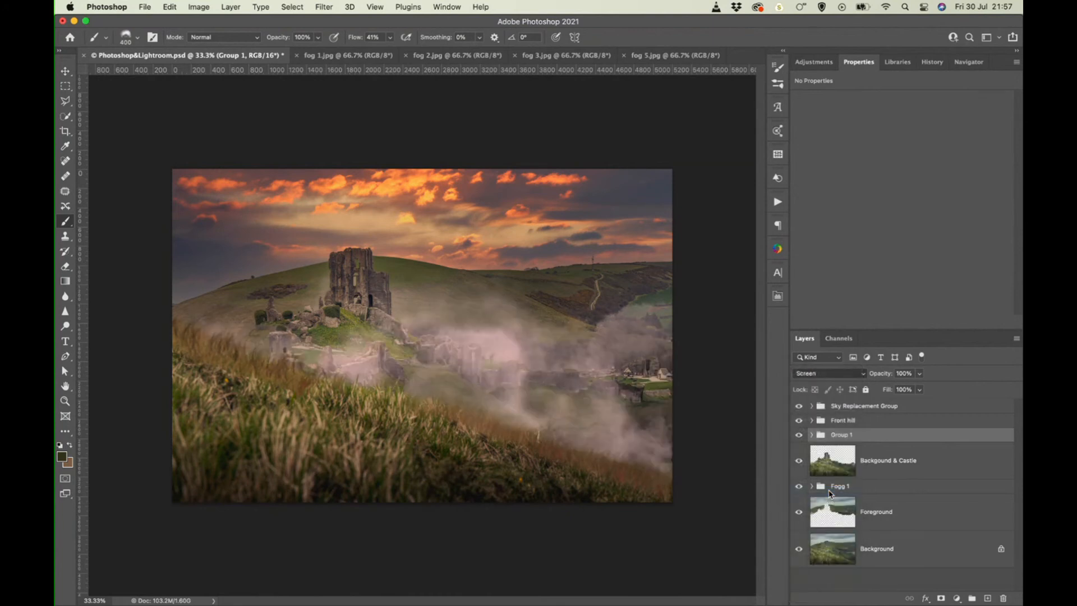
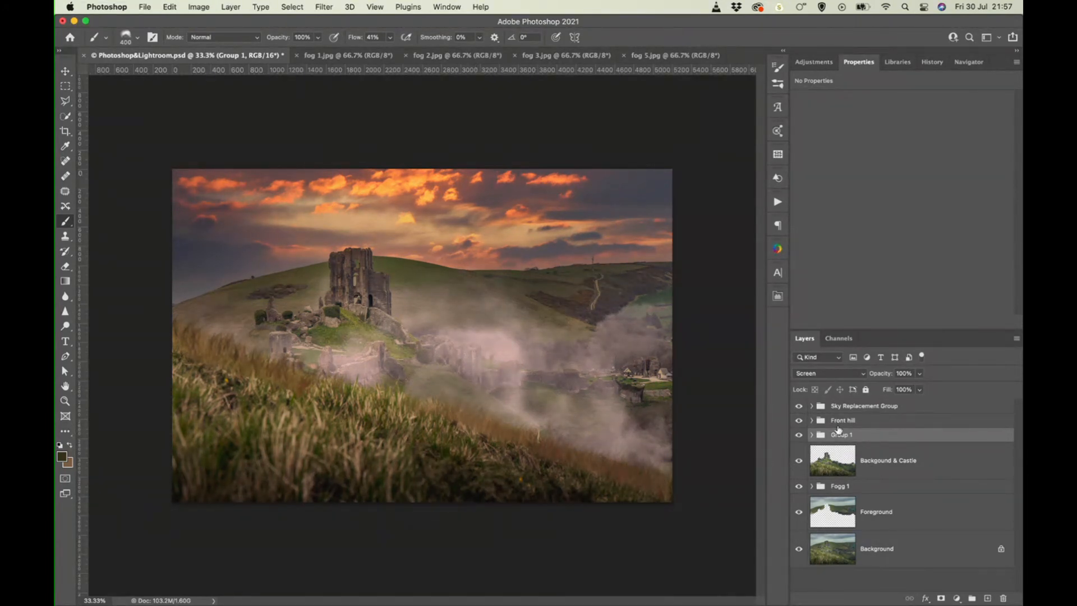
Step: Paint black along the hill edge on the Extra Gress smart filter mask with a 125 px brush to reduce the Gaussian Blur
{"action": "left_click", "coordinate": [812, 422]}
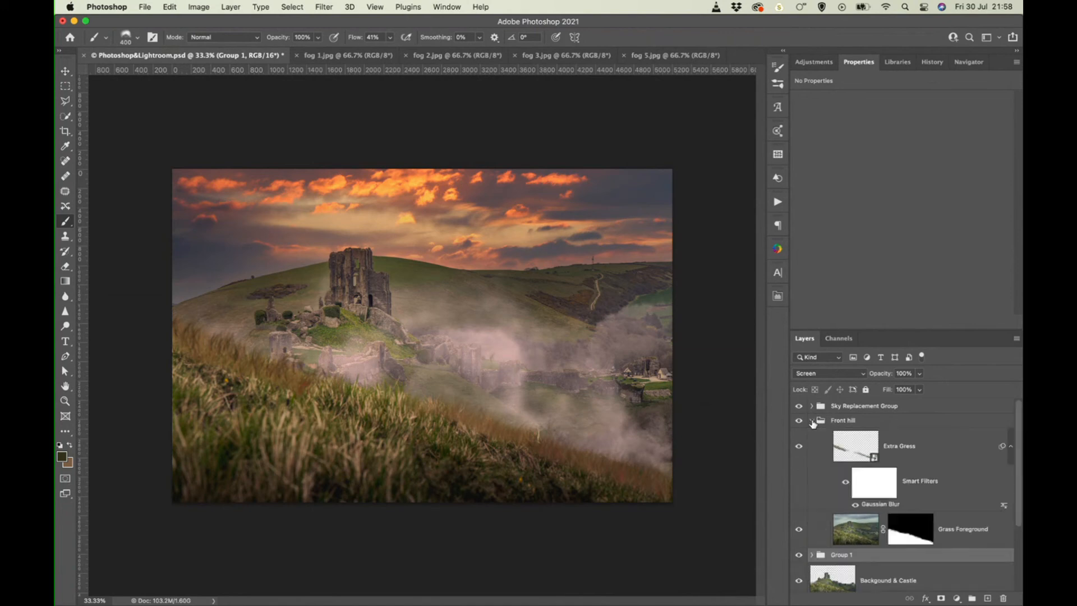
{"action": "left_click", "coordinate": [915, 447]}
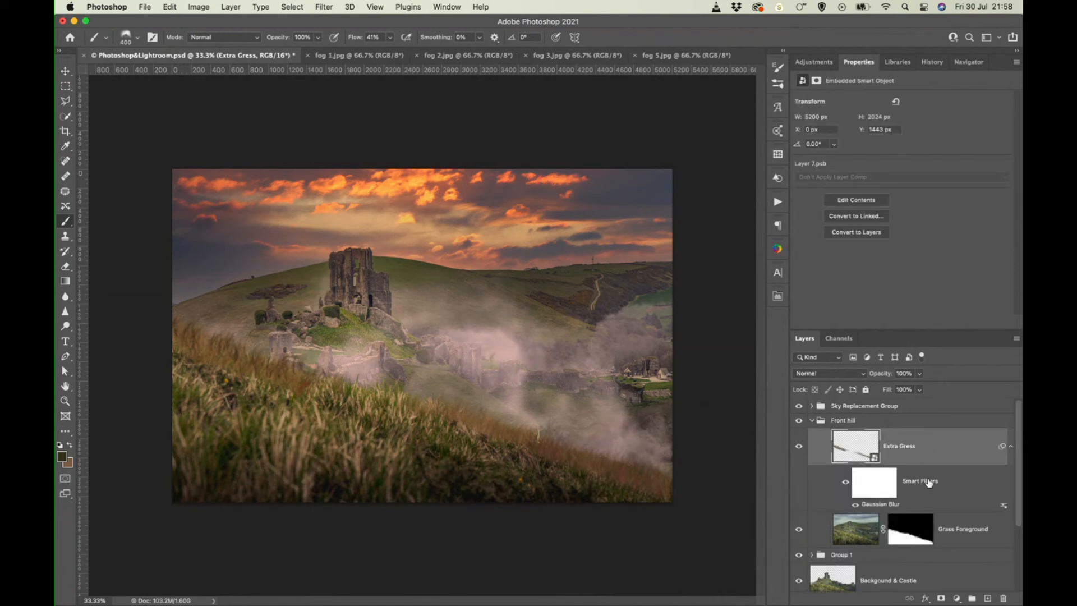
{"action": "left_click", "coordinate": [878, 487]}
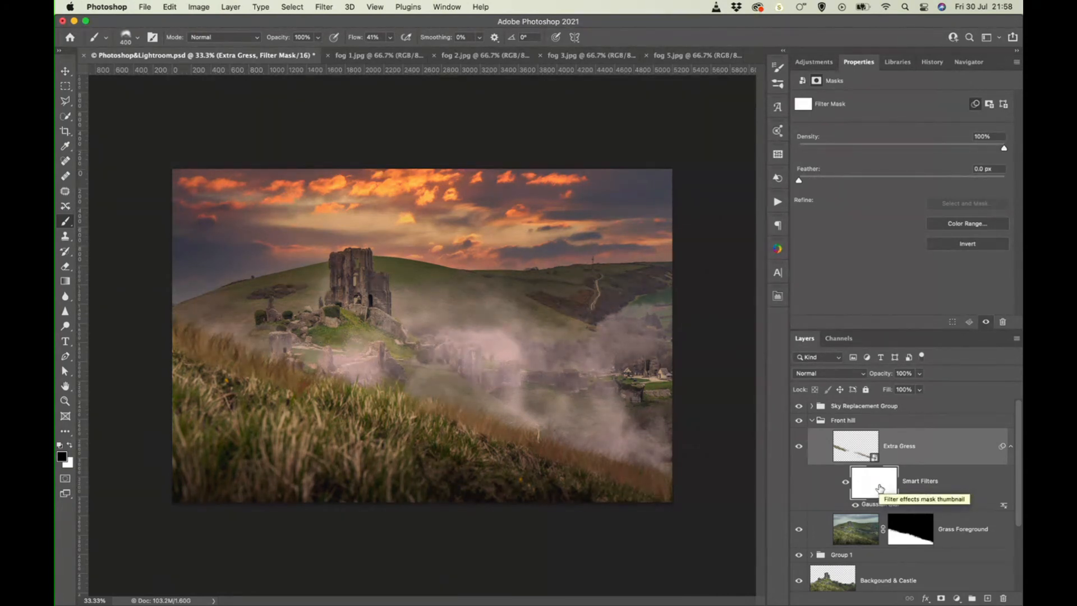
{"action": "key", "text": "bracketleft"}
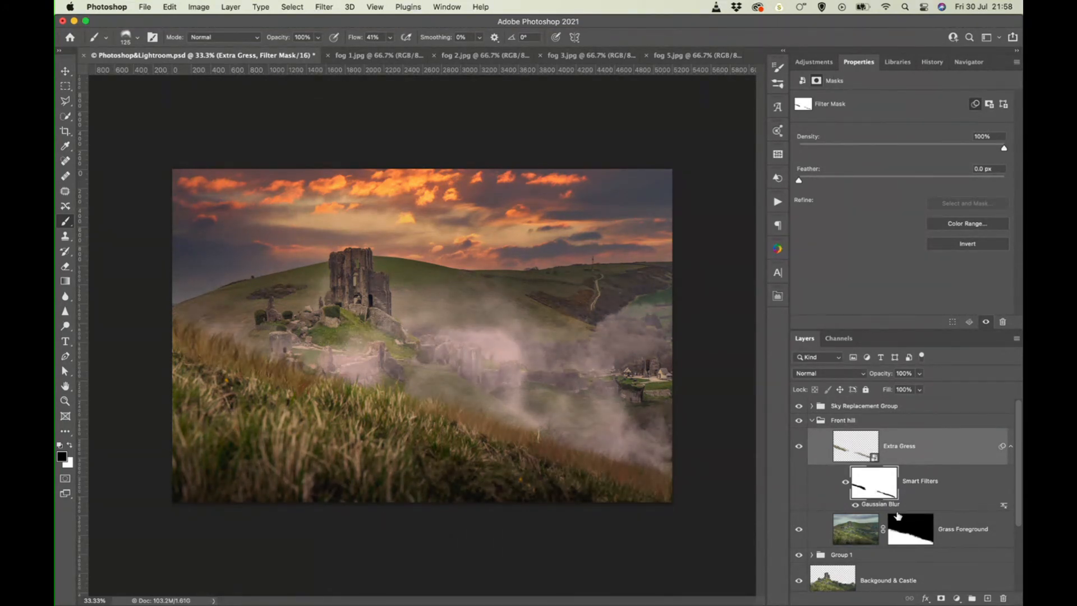
Step: Add a Hue/Saturation adjustment clipped to the Extra Gress layer and set its hue to +7
{"action": "left_click", "coordinate": [942, 452]}
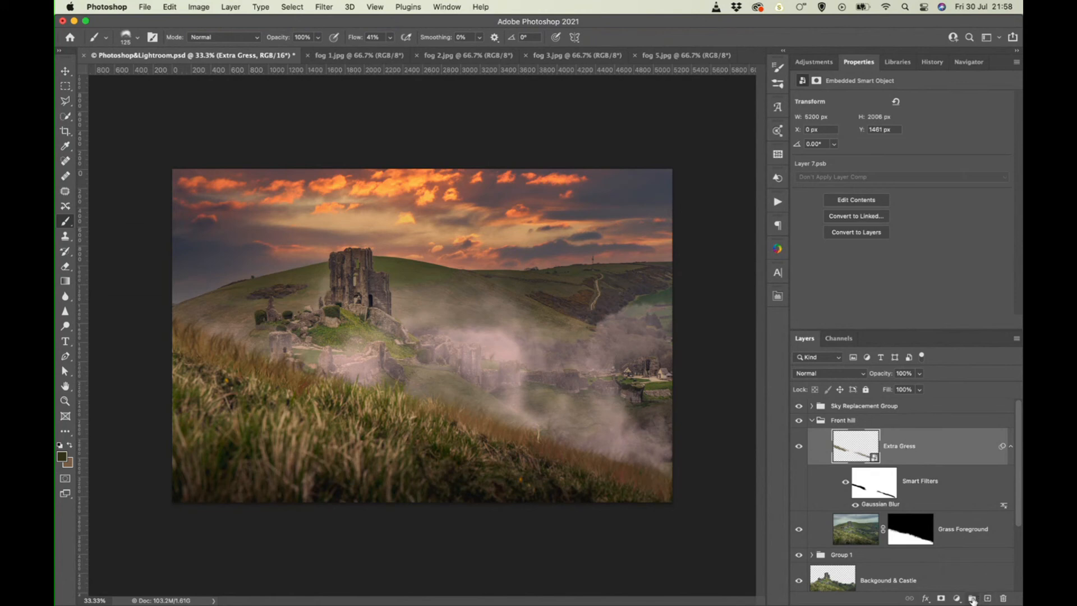
{"action": "left_click", "coordinate": [957, 598]}
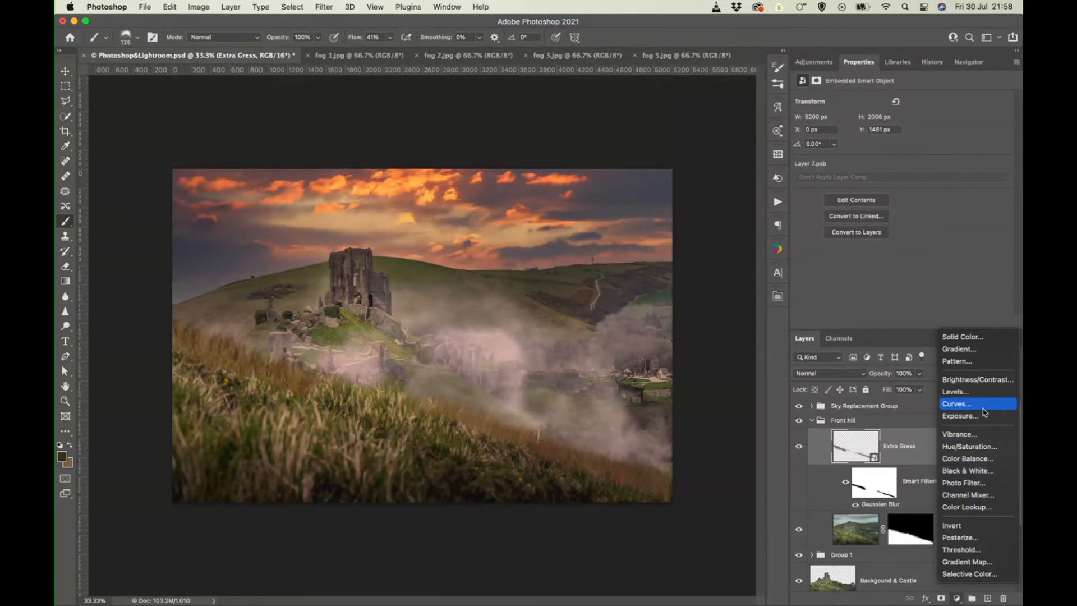
{"action": "left_click", "coordinate": [981, 446]}
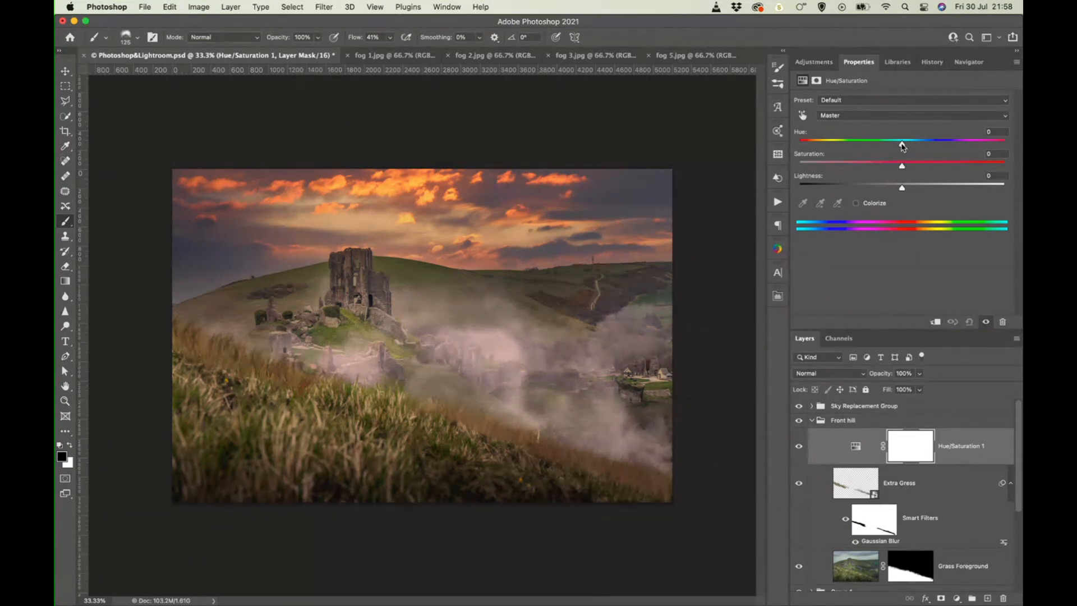
{"action": "left_click_drag", "start_coordinate": [902, 145], "coordinate": [844, 148]}
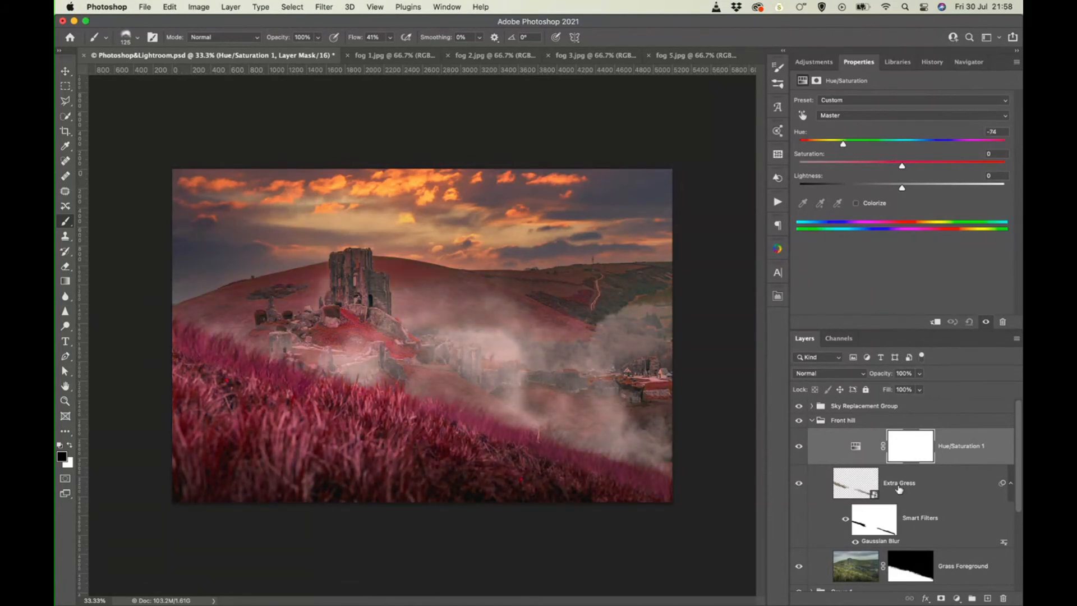
{"action": "left_click", "coordinate": [936, 323]}
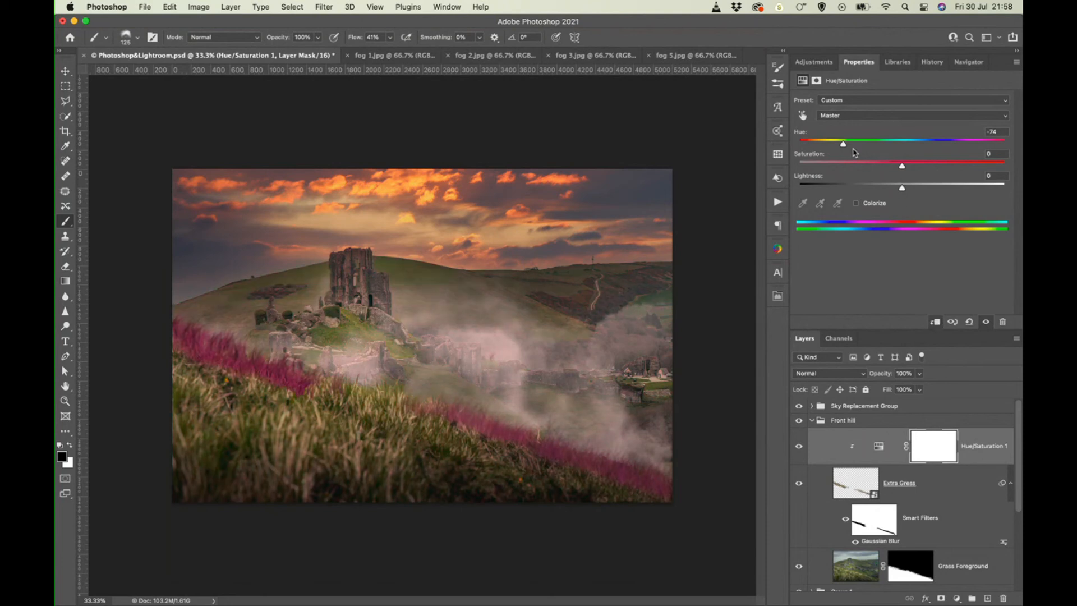
{"action": "left_click_drag", "start_coordinate": [843, 143], "coordinate": [908, 145]}
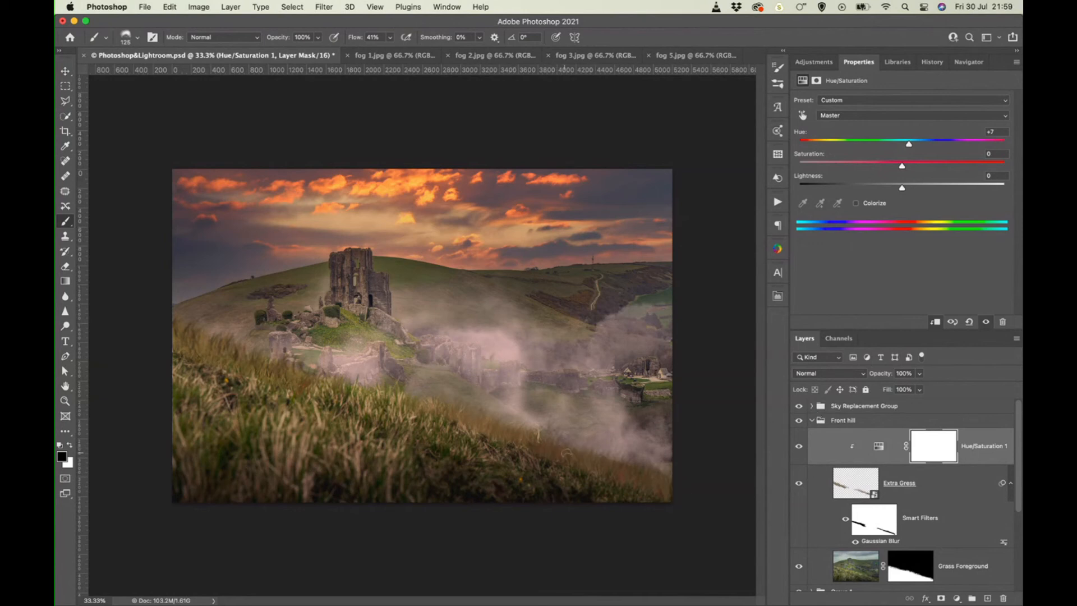
Step: Add a Curves adjustment clipped to the Extra Gress layer and darken its midtones from input 134 to output 117
{"action": "left_click", "coordinate": [941, 599]}
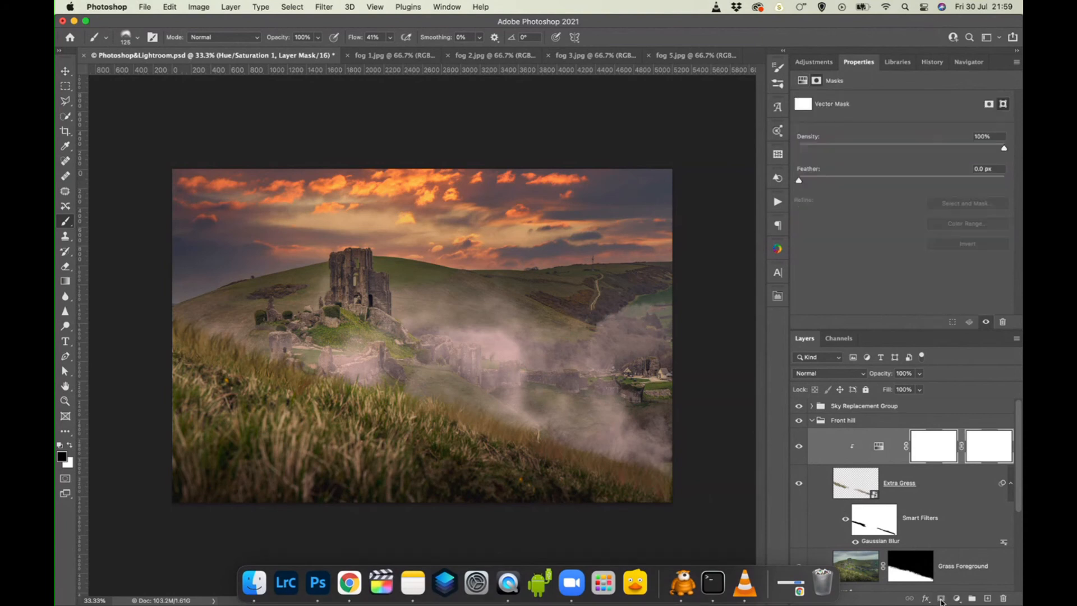
{"action": "key", "text": "super+z"}
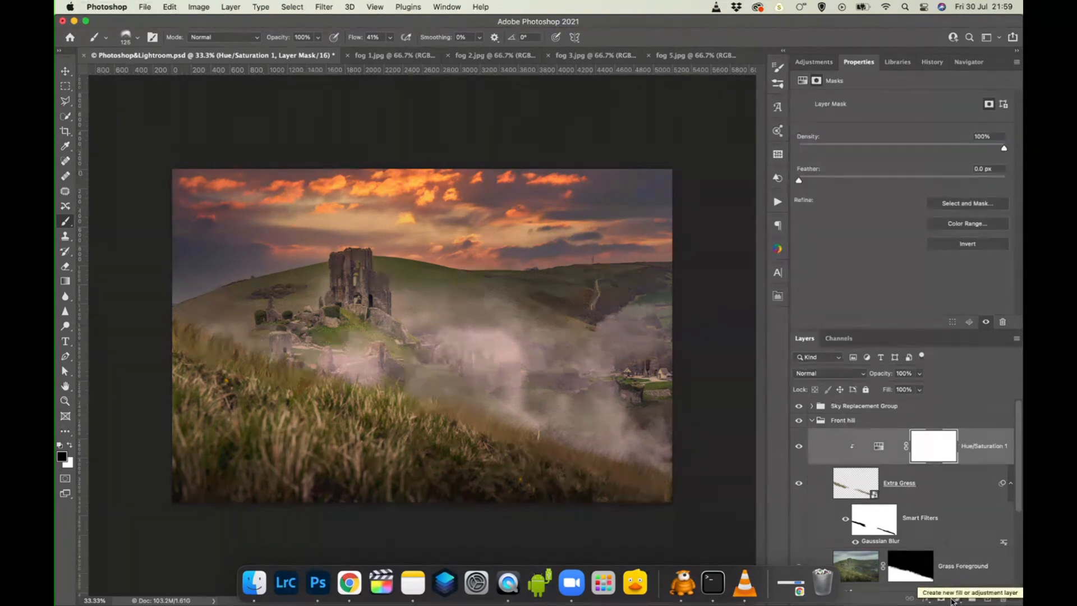
{"action": "left_click", "coordinate": [956, 598]}
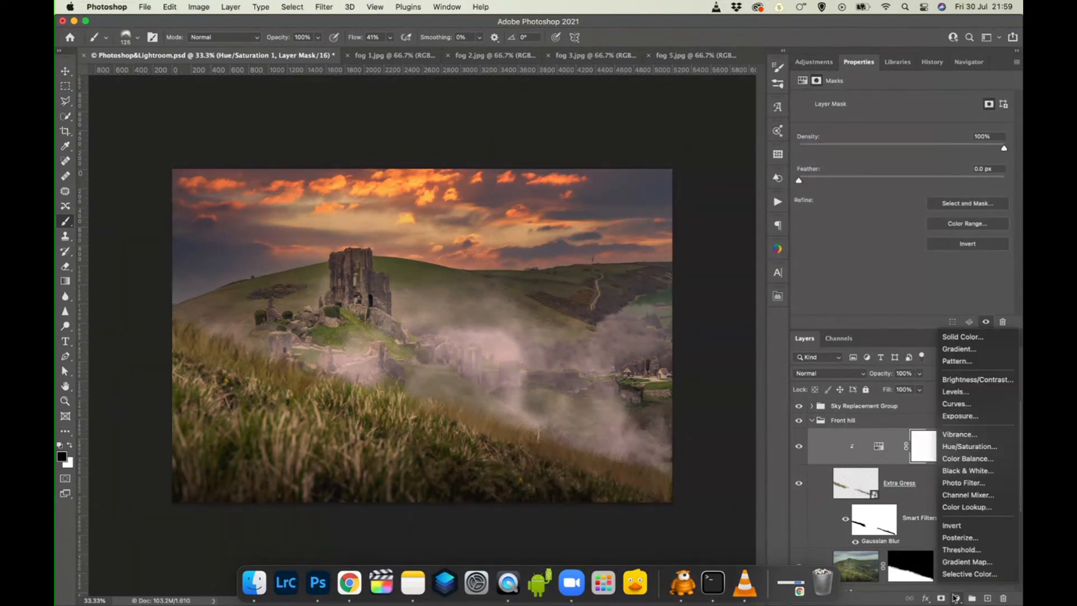
{"action": "left_click", "coordinate": [970, 404]}
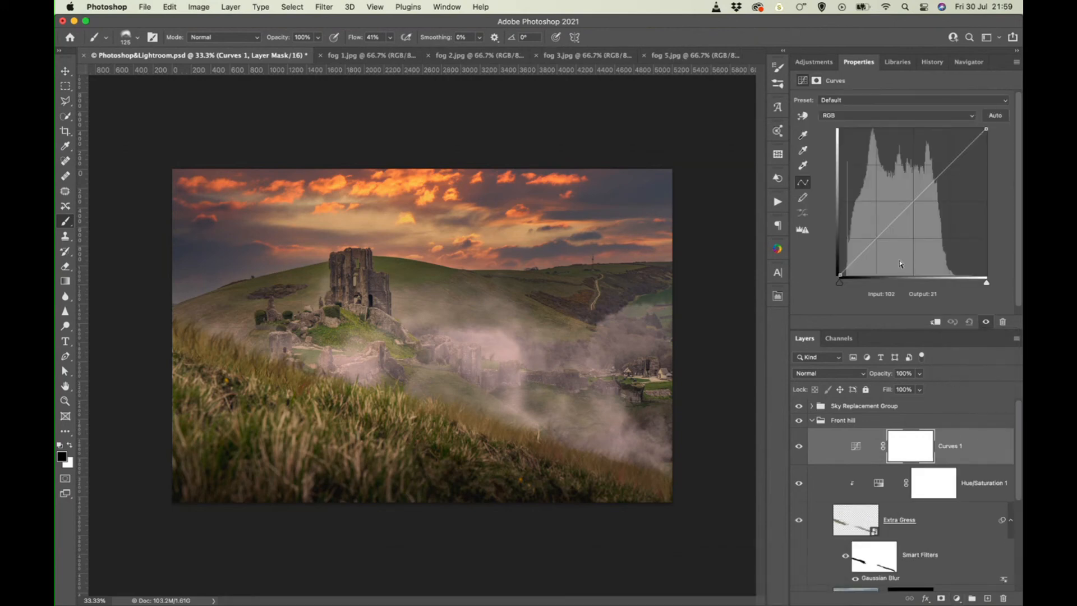
{"action": "left_click", "coordinate": [935, 325]}
{"action": "left_click_drag", "start_coordinate": [916, 199], "coordinate": [916, 208]}
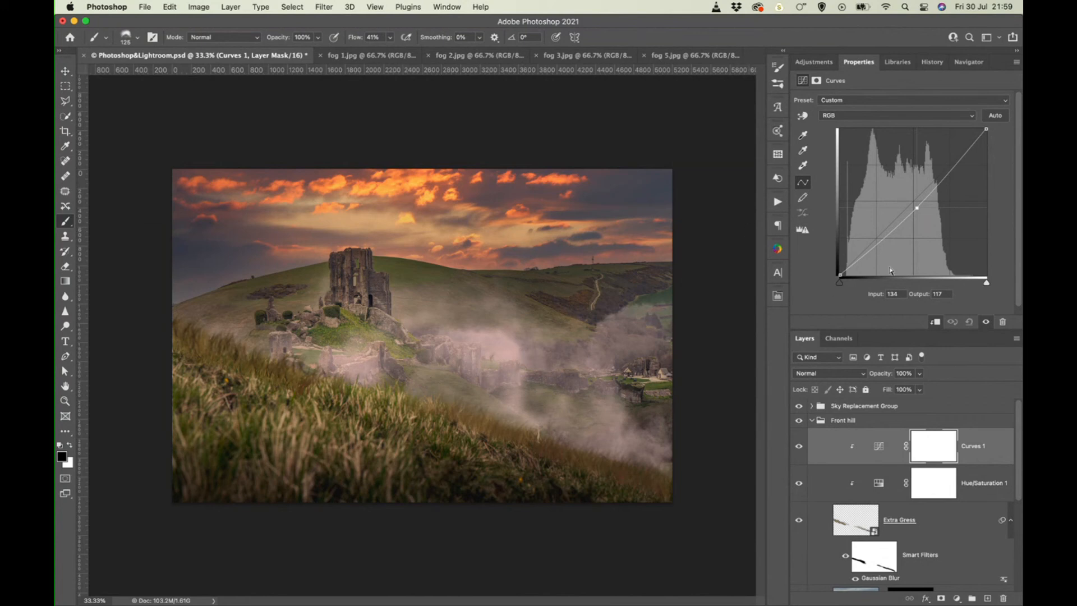
Step: Fine-tune the midtone point of the Curves 1 adjustment and invert its layer mask to black
{"action": "left_click_drag", "start_coordinate": [917, 208], "coordinate": [920, 211]}
{"action": "left_click", "coordinate": [934, 447]}
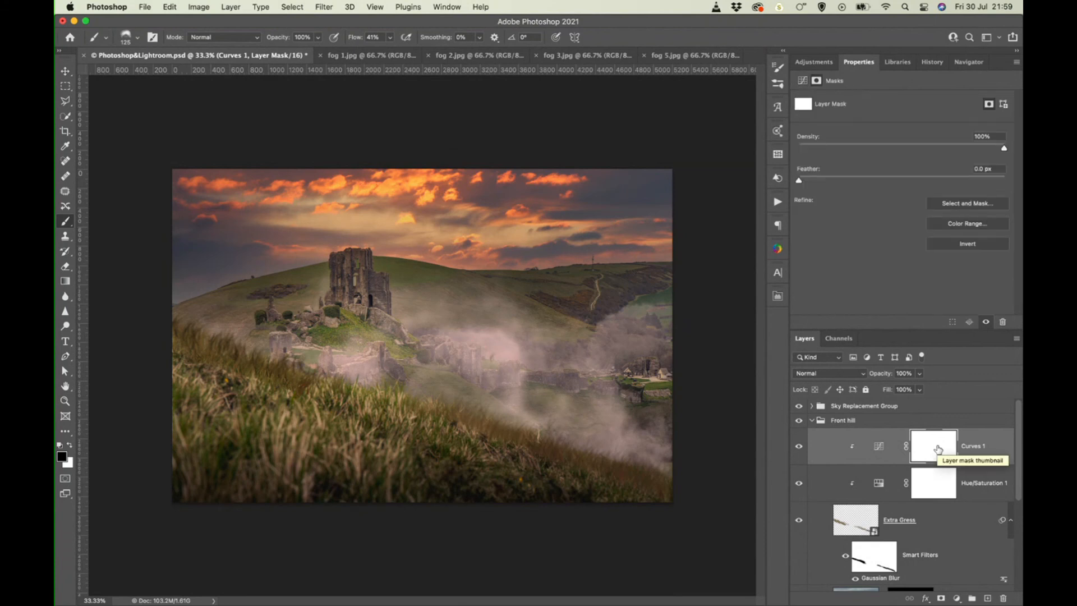
{"action": "key", "text": "super+i"}
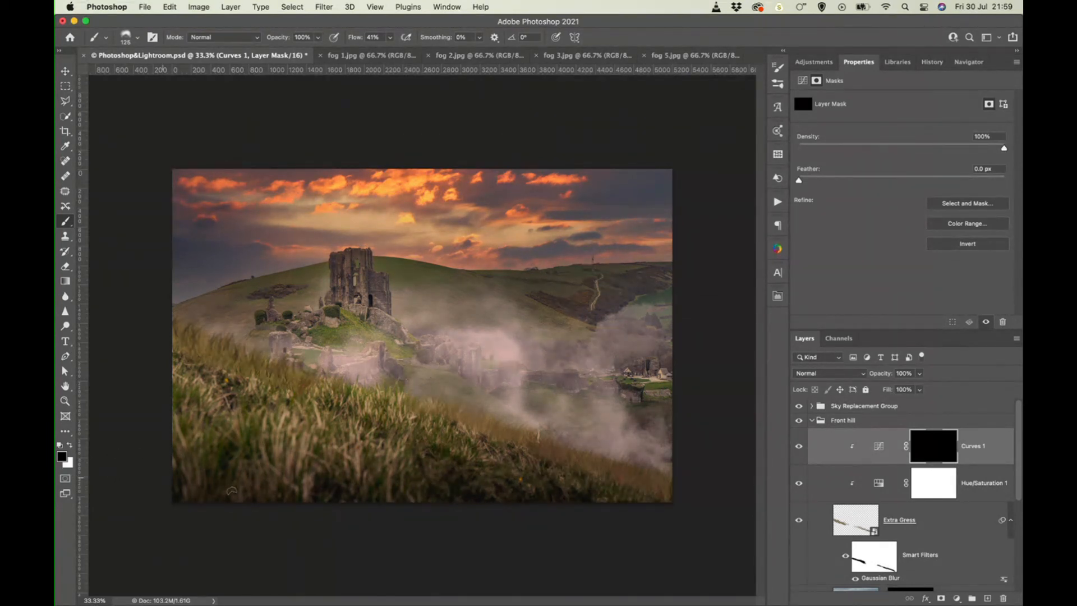
Step: Paint white on the Curves 1 mask with a 300 px brush down the slope and over the lower-right grass
{"action": "key", "text": "x"}
{"action": "key", "text": "bracketright"}
{"action": "key", "text": "bracketright"}
{"action": "key", "text": "bracketright"}
{"action": "left_click_drag", "start_coordinate": [511, 247], "coordinate": [663, 498]}
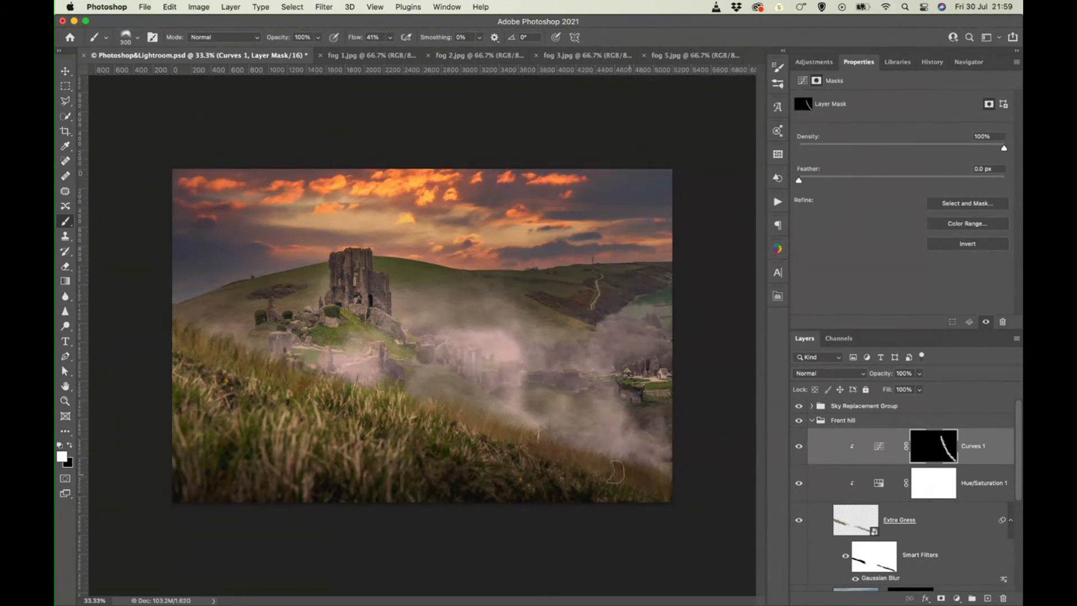
{"action": "left_click_drag", "start_coordinate": [562, 460], "coordinate": [569, 462]}
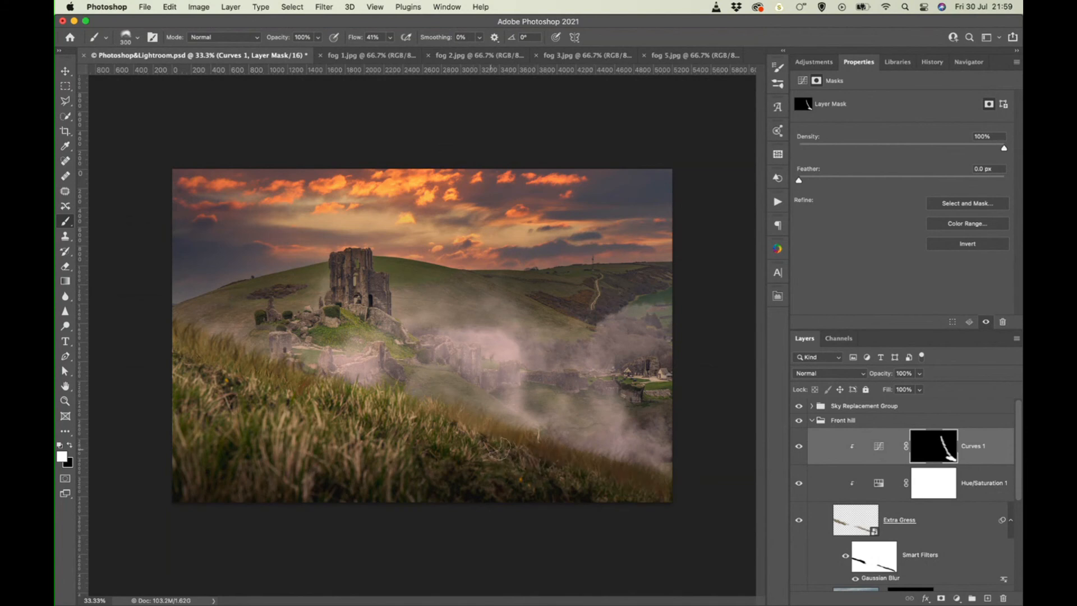
Step: Compare the grass with and without the Curves 1 and Hue/Saturation 1 adjustments by toggling their visibility
{"action": "left_click", "coordinate": [799, 446]}
{"action": "left_click", "coordinate": [798, 447]}
{"action": "left_click", "coordinate": [798, 448]}
{"action": "left_click", "coordinate": [798, 448]}
{"action": "left_click", "coordinate": [797, 447]}
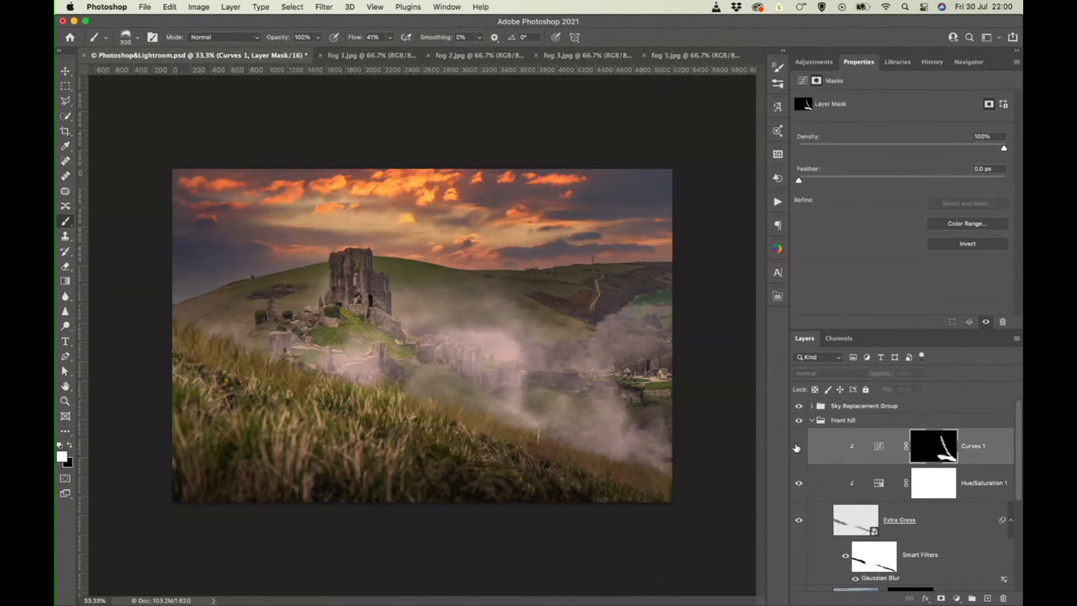
{"action": "left_click", "coordinate": [799, 482]}
{"action": "left_click", "coordinate": [798, 483]}
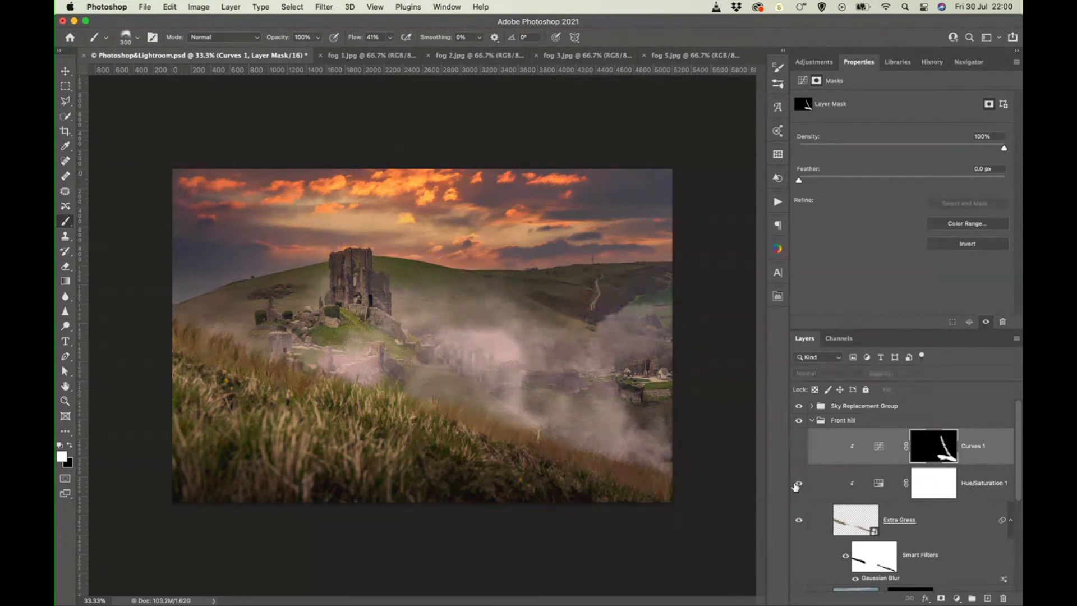
{"action": "left_click", "coordinate": [798, 446]}
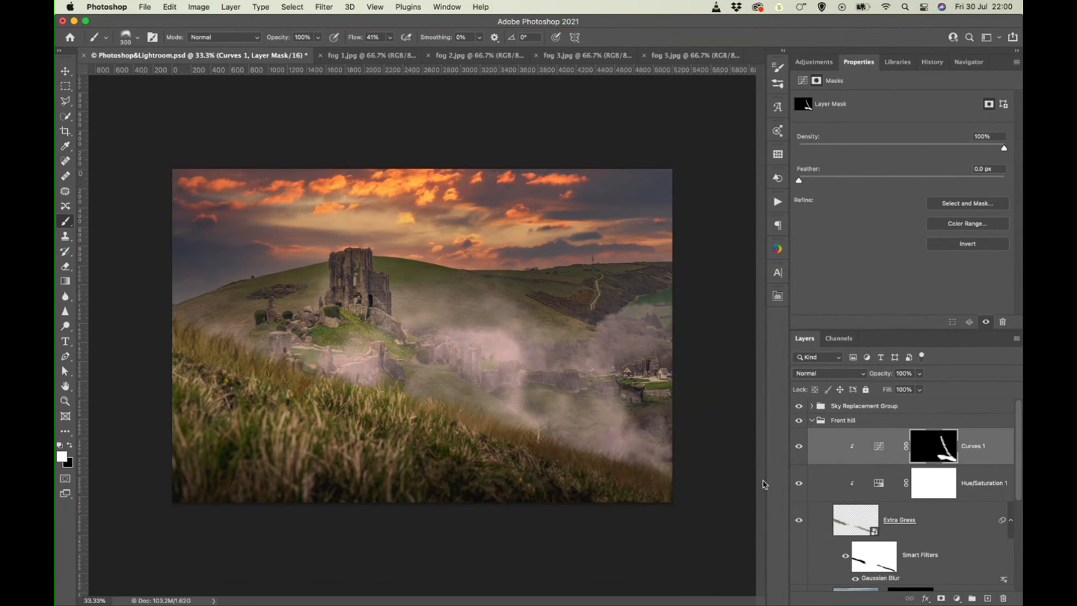
Step: Stamp all visible layers into a new merged layer above the Sky Replacement Group
{"action": "left_click", "coordinate": [323, 7]}
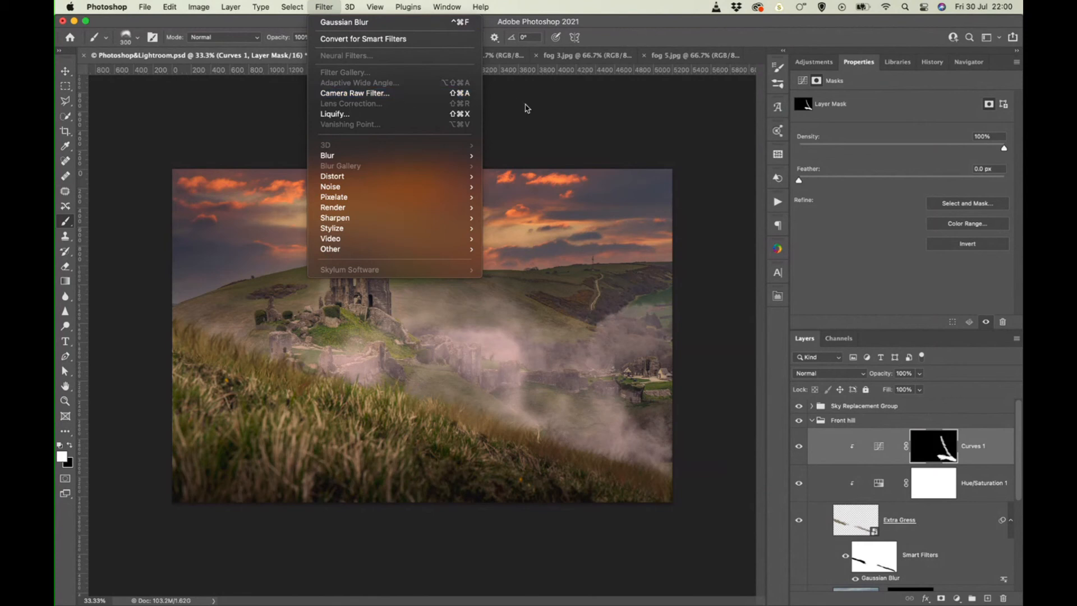
{"action": "left_click", "coordinate": [526, 105]}
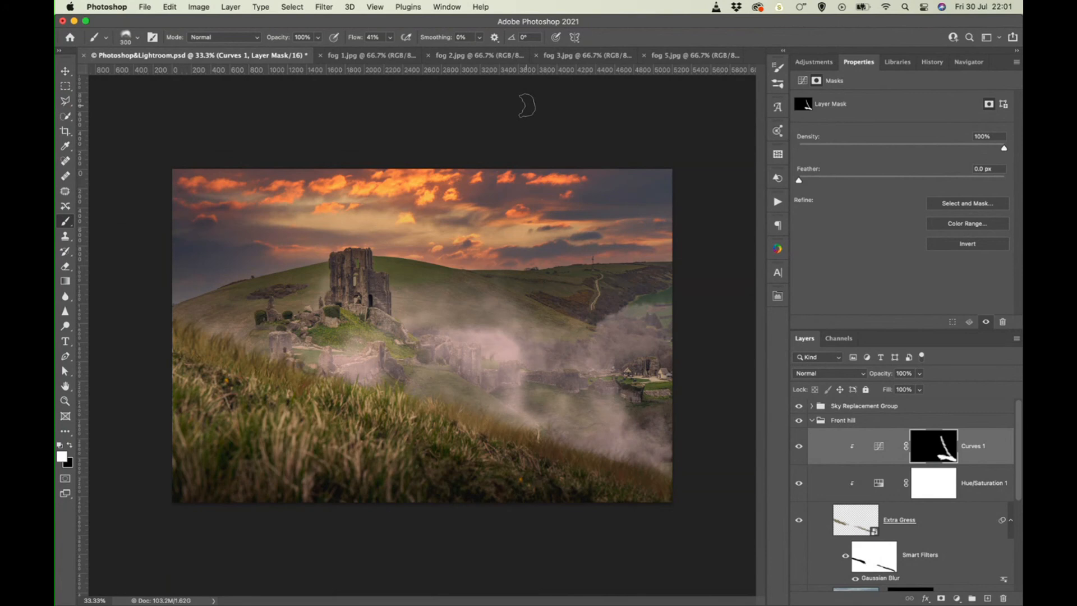
{"action": "left_click", "coordinate": [891, 408]}
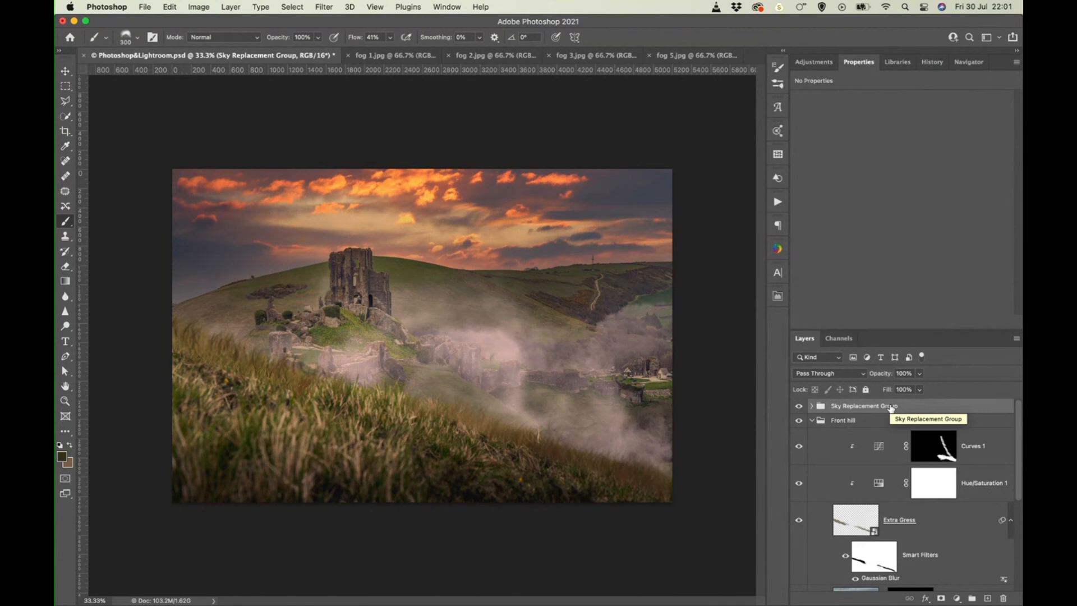
{"action": "key", "text": "super+alt+shift+e"}
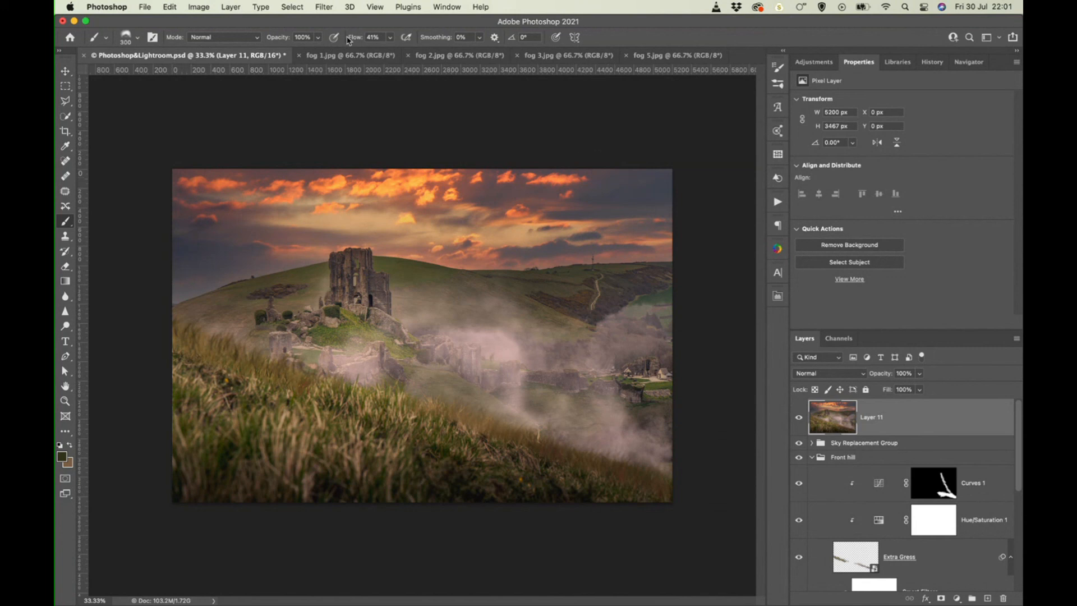
Step: Open the merged layer in Camera Raw Filter and set Exposure -0.25, Contrast +13, Highlights -13, Shadows +19, Texture +25 and Clarity +1
{"action": "left_click", "coordinate": [324, 7]}
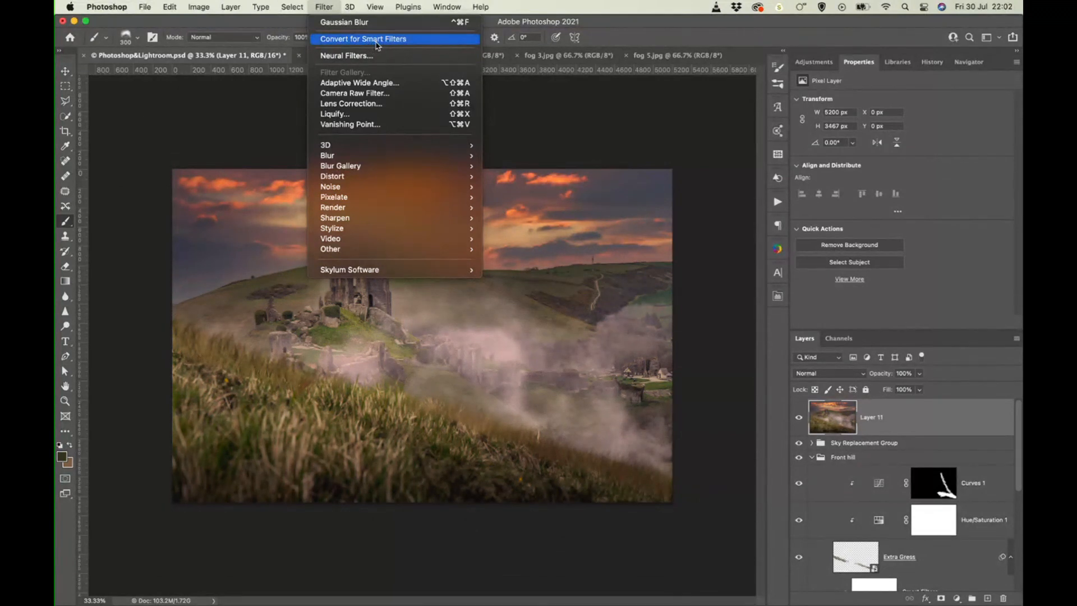
{"action": "left_click", "coordinate": [374, 96]}
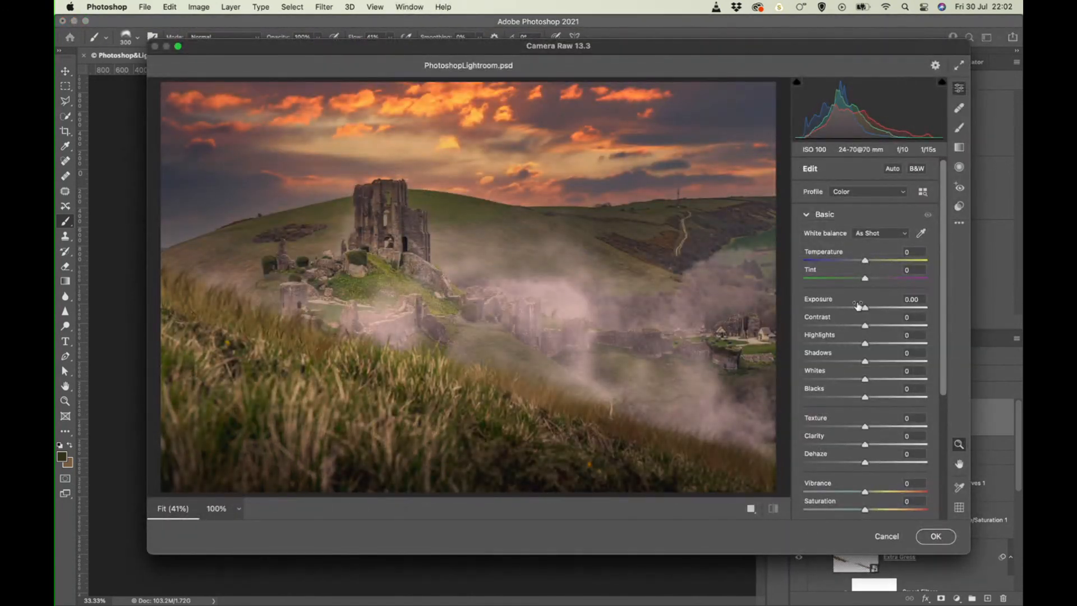
{"action": "left_click_drag", "start_coordinate": [864, 309], "coordinate": [874, 328]}
{"action": "scroll", "coordinate": [870, 328], "scroll_direction": "down", "scroll_amount": 1}
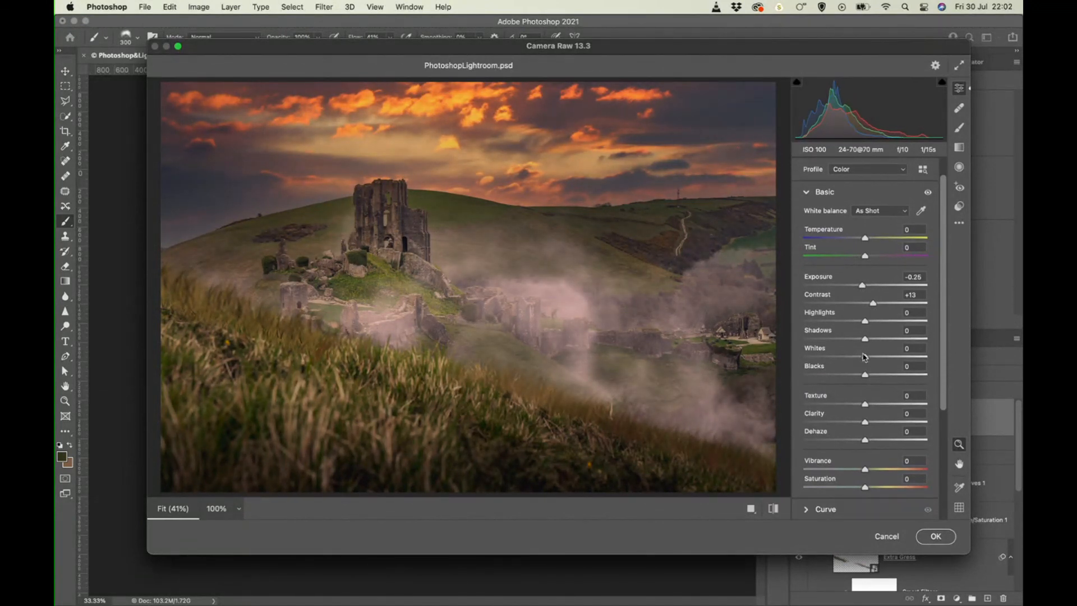
{"action": "left_click_drag", "start_coordinate": [867, 324], "coordinate": [878, 343]}
{"action": "scroll", "coordinate": [876, 336], "scroll_direction": "down", "scroll_amount": 5}
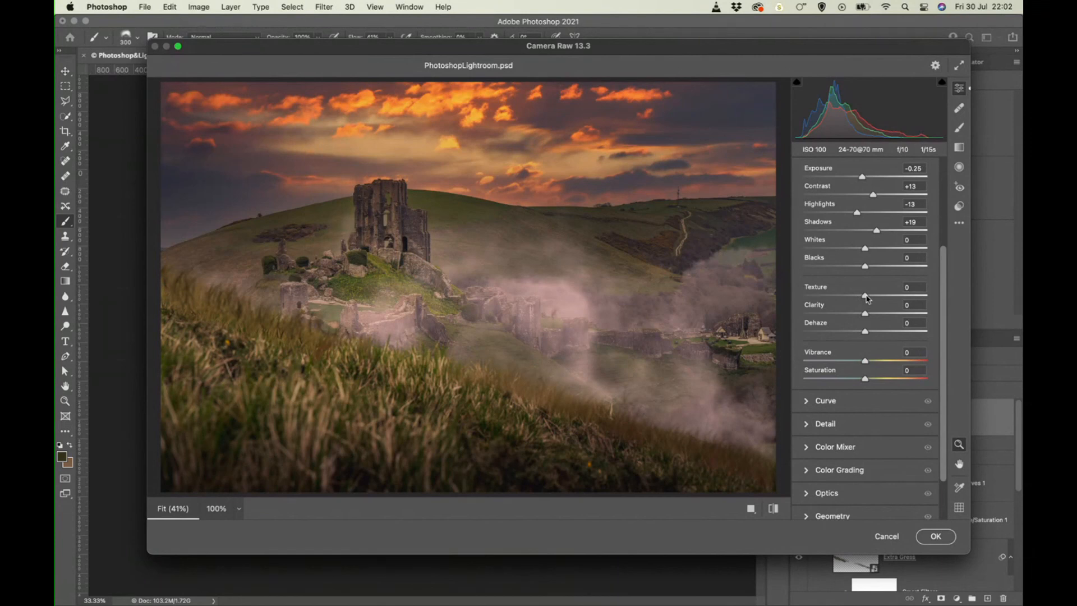
{"action": "mouse_move", "coordinate": [866, 298]}
{"action": "left_mouse_down"}
{"action": "mouse_move", "coordinate": [929, 324]}
{"action": "mouse_move", "coordinate": [866, 314]}
{"action": "mouse_move", "coordinate": [892, 299]}
{"action": "mouse_move", "coordinate": [875, 298]}
{"action": "mouse_move", "coordinate": [884, 301]}
{"action": "left_mouse_up"}
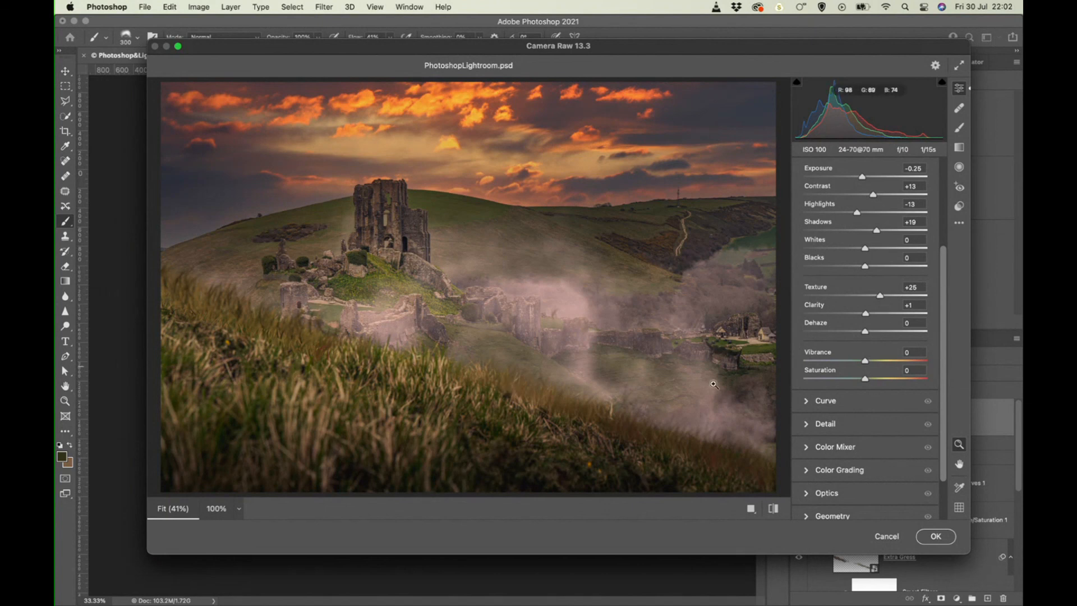
Step: Colour grade the shadows blue at hue 236, saturation 19, the highlights orange, and the midtones red at hue 349, saturation 8
{"action": "scroll", "coordinate": [856, 425], "scroll_direction": "down", "scroll_amount": 2}
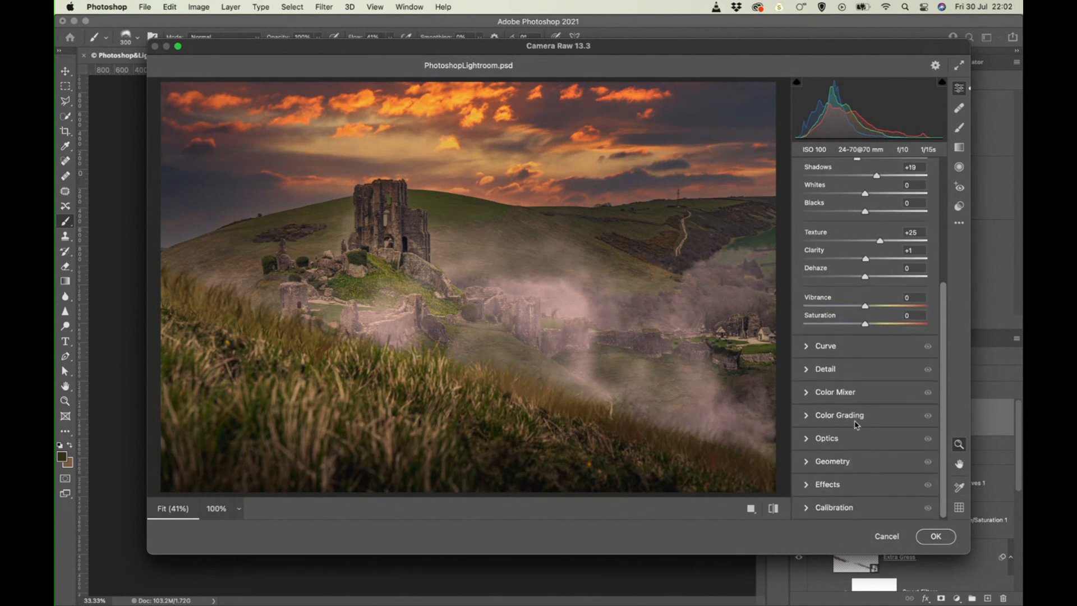
{"action": "left_click", "coordinate": [806, 415]}
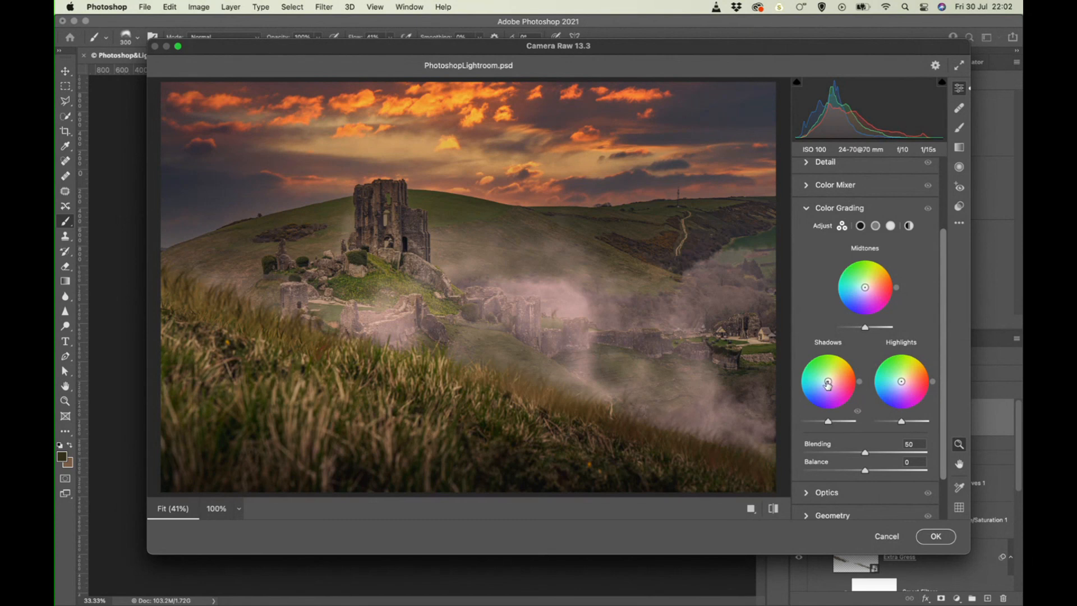
{"action": "left_click_drag", "start_coordinate": [828, 383], "coordinate": [826, 389]}
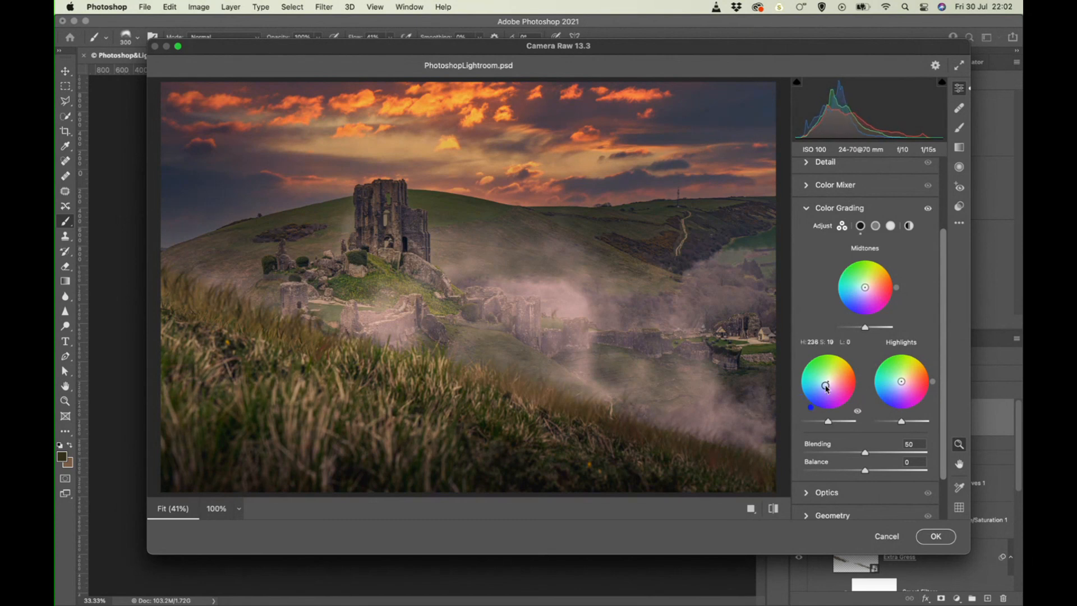
{"action": "left_click_drag", "start_coordinate": [901, 381], "coordinate": [908, 374]}
{"action": "left_click_drag", "start_coordinate": [865, 287], "coordinate": [867, 289]}
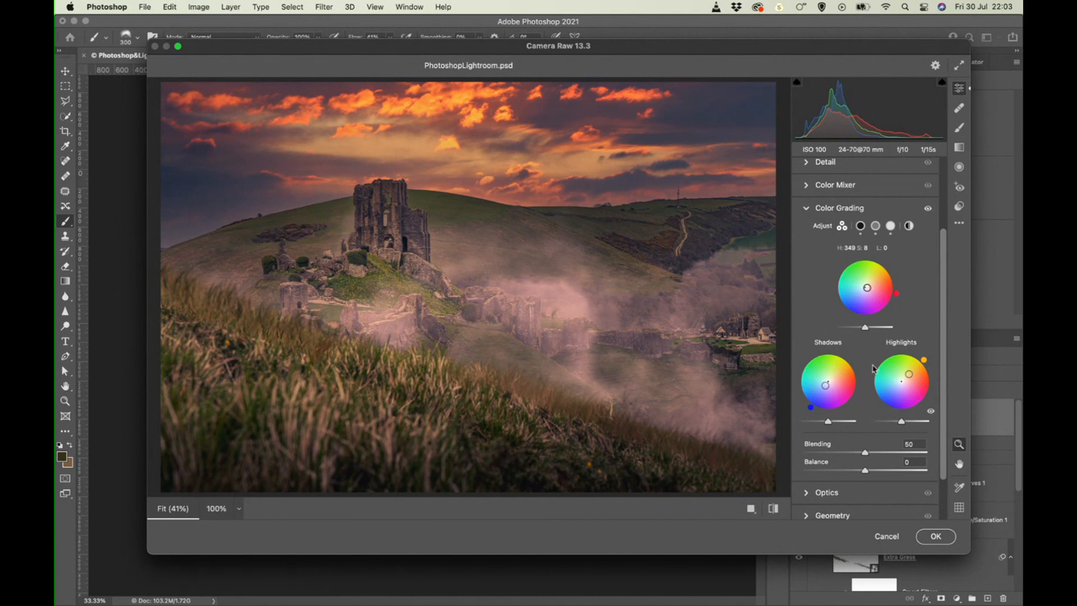
Step: Add a Highlight Priority vignette of -10 with Feather 70 and Highlights 66
{"action": "scroll", "coordinate": [873, 368], "scroll_direction": "down", "scroll_amount": 2}
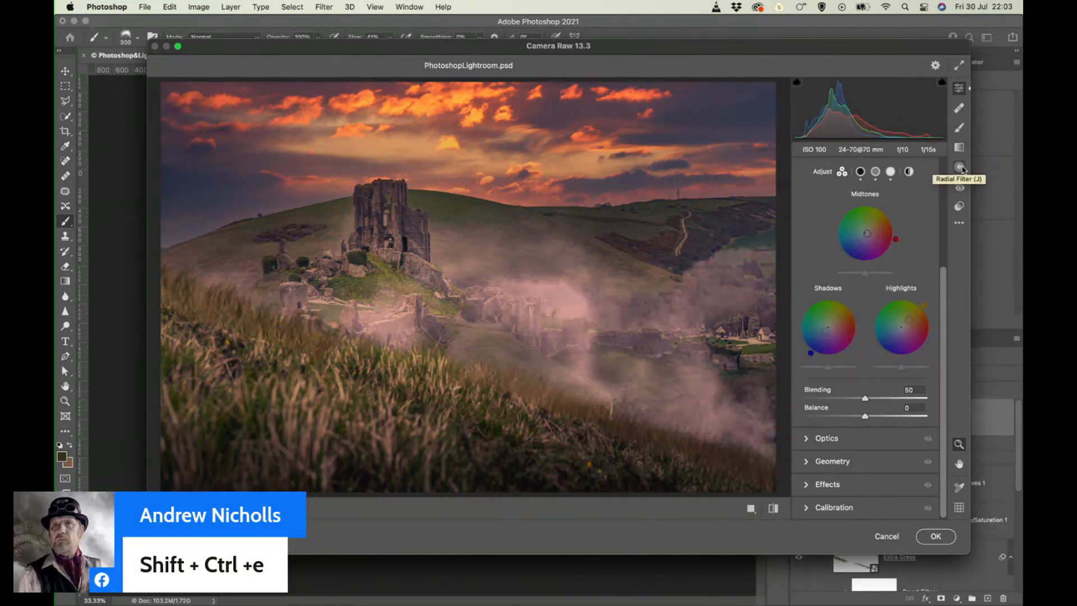
{"action": "left_click", "coordinate": [810, 509]}
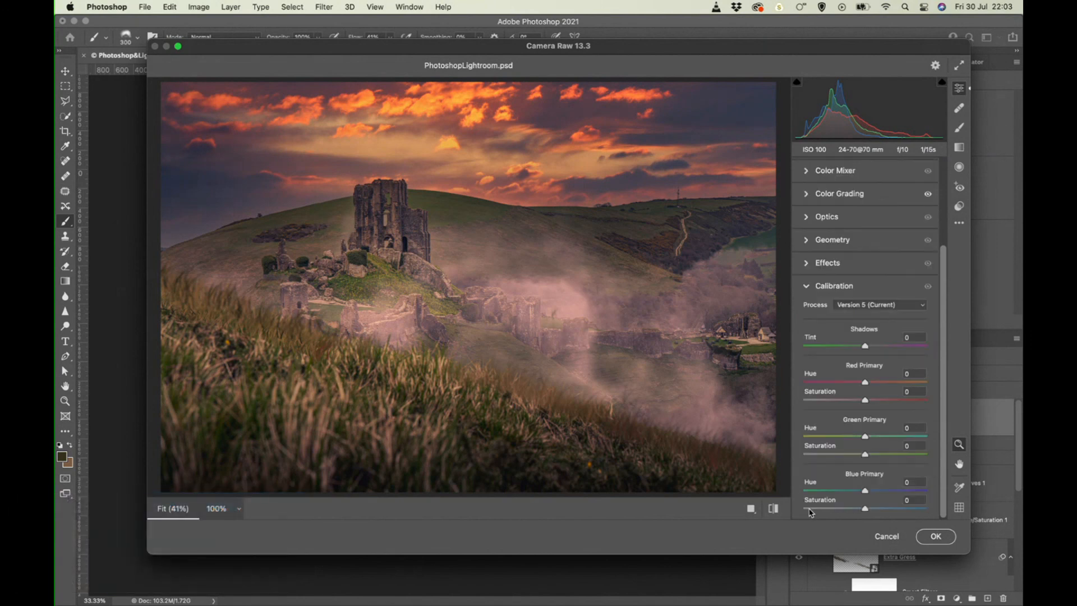
{"action": "left_click", "coordinate": [809, 268]}
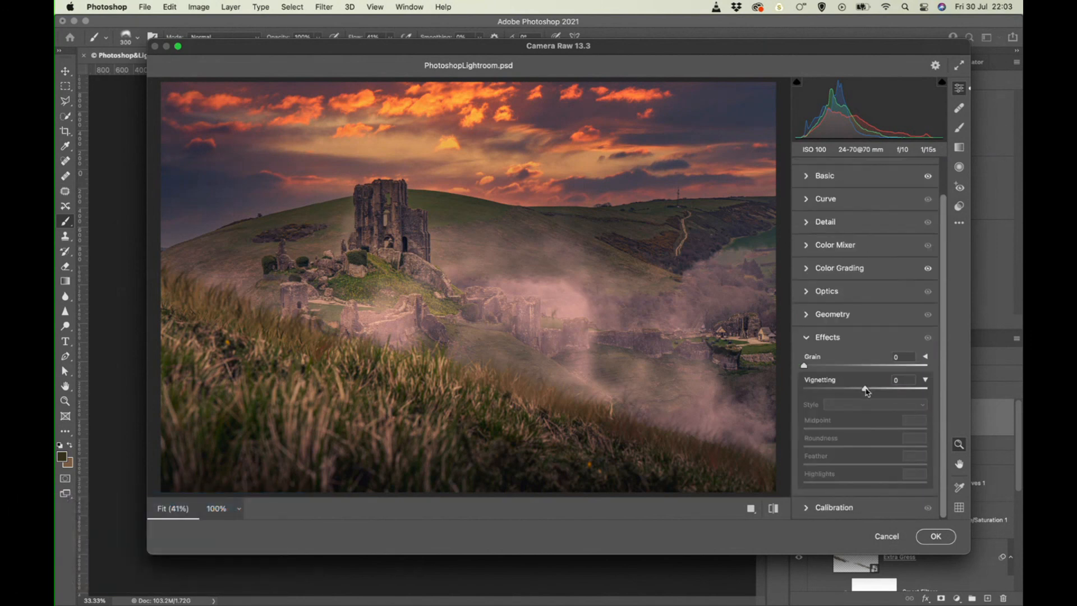
{"action": "left_click_drag", "start_coordinate": [865, 389], "coordinate": [856, 390]}
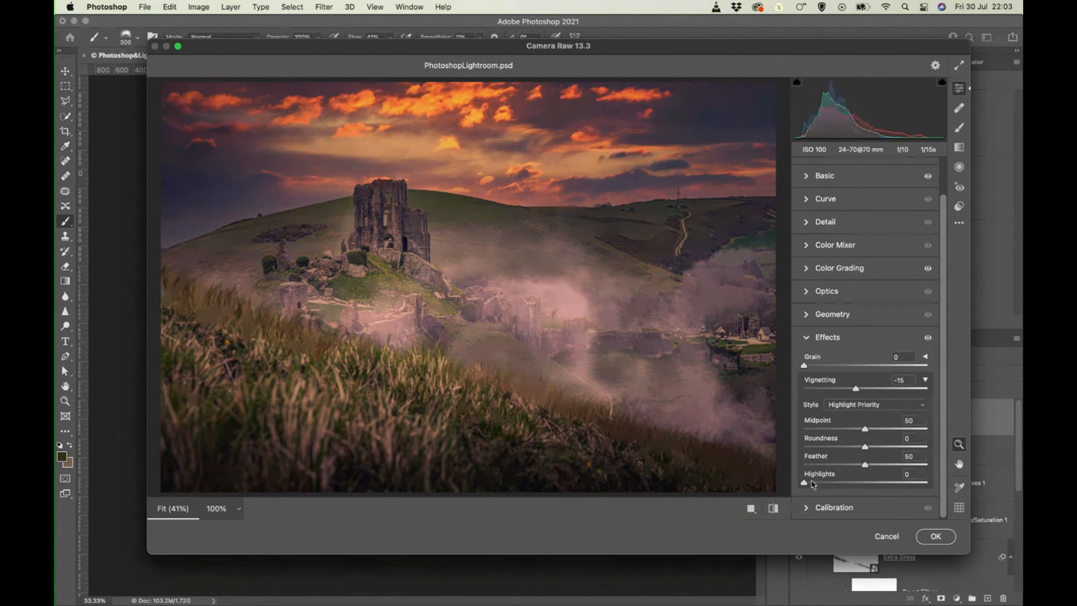
{"action": "left_click_drag", "start_coordinate": [804, 483], "coordinate": [891, 472]}
{"action": "left_click_drag", "start_coordinate": [856, 389], "coordinate": [861, 391]}
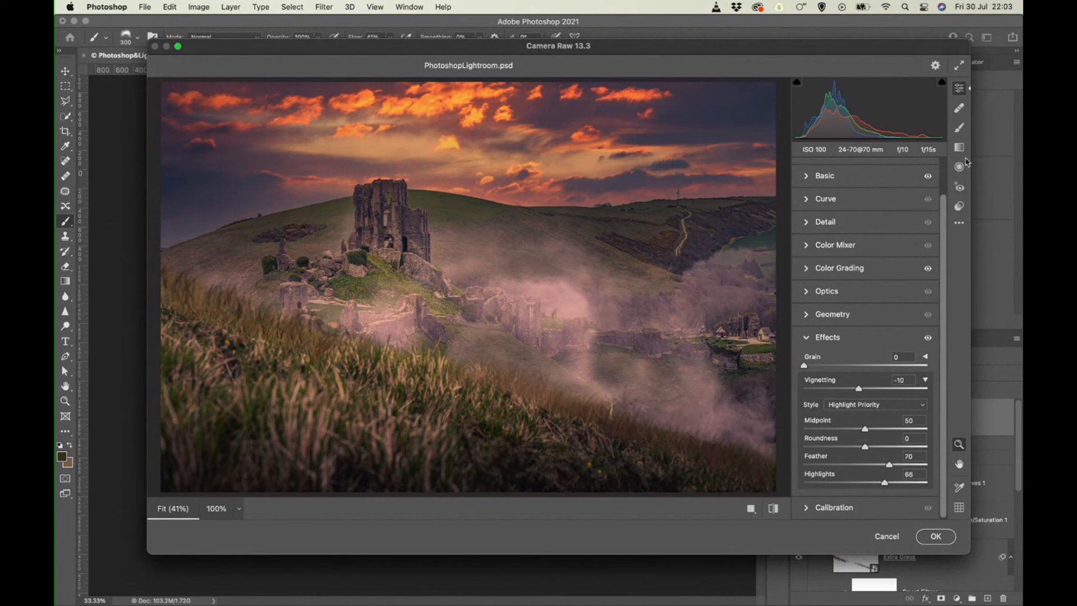
Step: Add a radial filter with feather 100 around the castle, brighten its exposure and apply the Camera Raw edits
{"action": "left_click", "coordinate": [959, 168]}
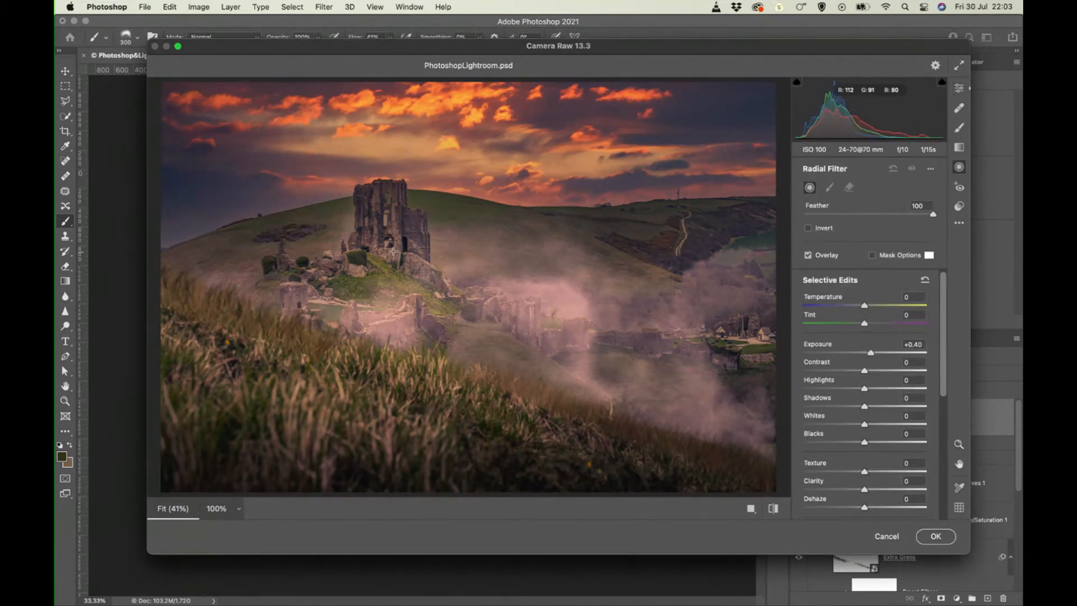
{"action": "left_click_drag", "start_coordinate": [390, 248], "coordinate": [564, 365]}
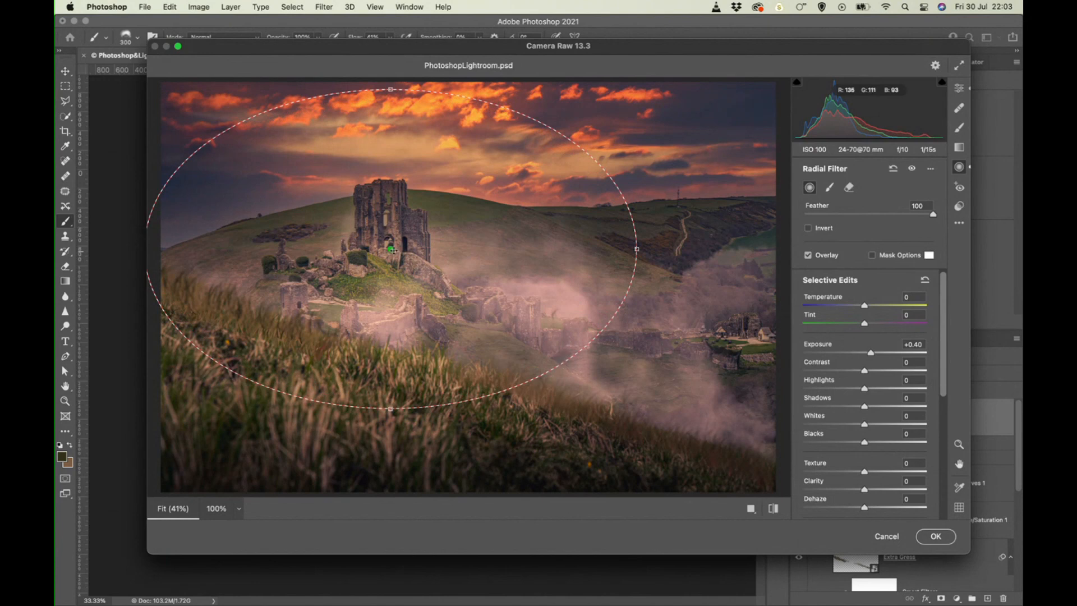
{"action": "left_click_drag", "start_coordinate": [390, 248], "coordinate": [400, 253]}
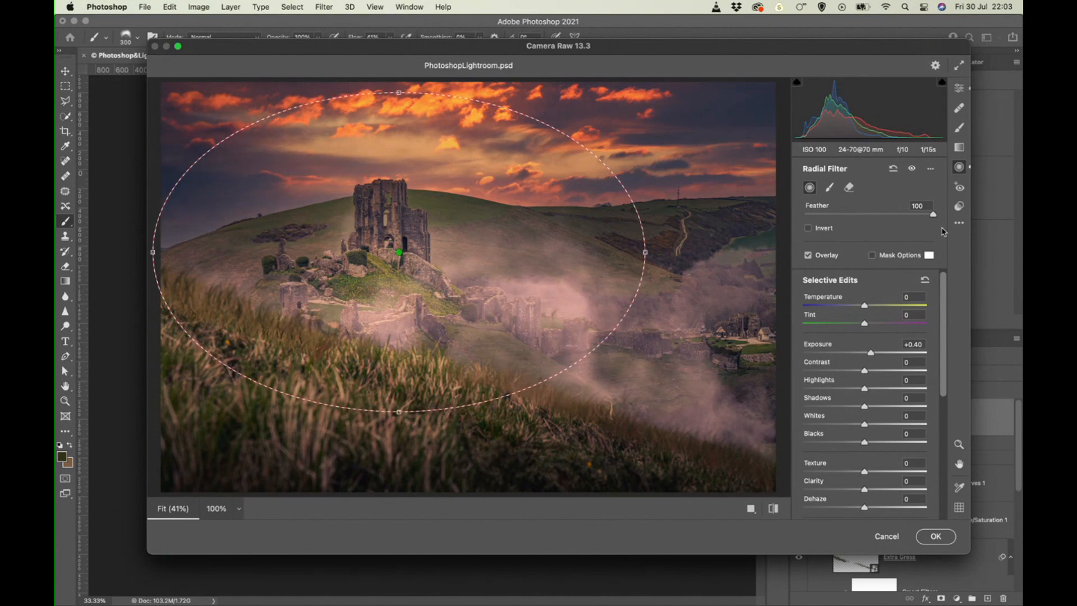
{"action": "double_click", "coordinate": [871, 354]}
{"action": "left_click_drag", "start_coordinate": [865, 357], "coordinate": [871, 358]}
{"action": "left_click", "coordinate": [938, 536]}
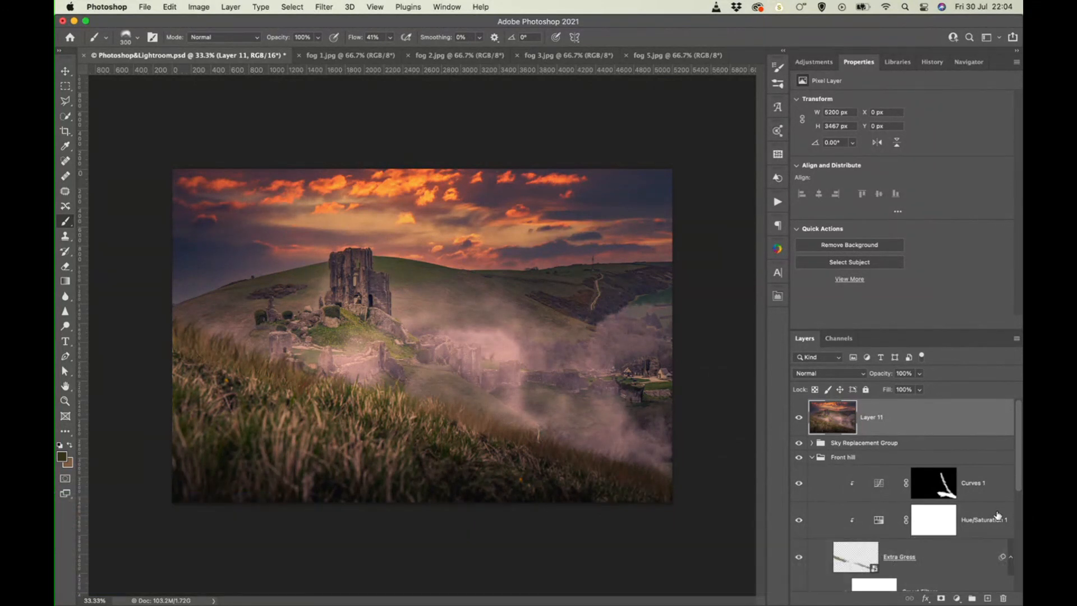
Step: Add a Color Lookup adjustment layer using the NightFromDay.CUBE 3D LUT and reduce its fill to 21%
{"action": "left_click", "coordinate": [956, 598]}
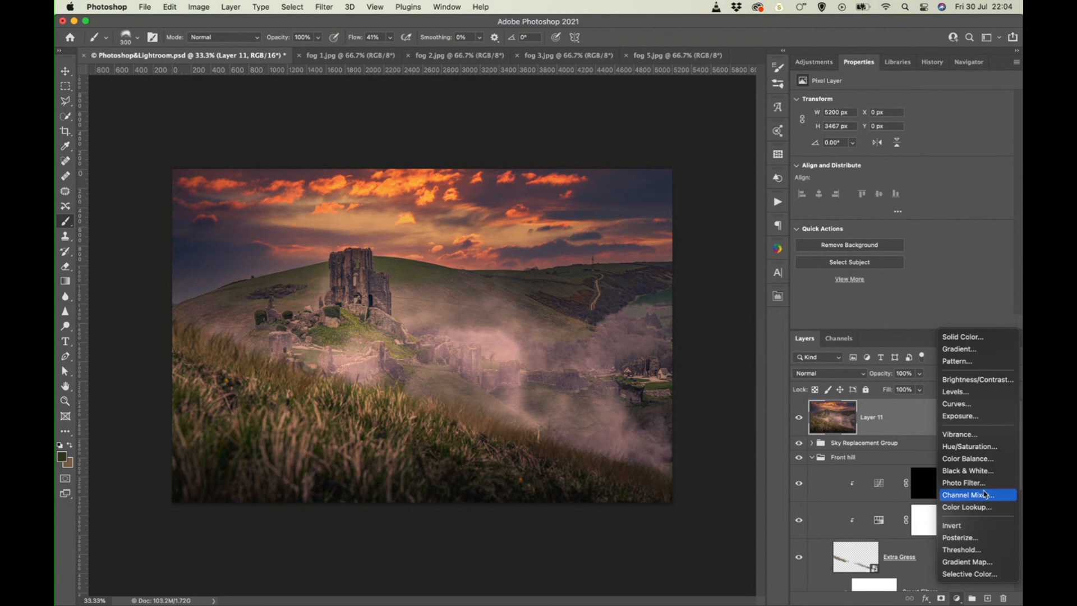
{"action": "left_click", "coordinate": [981, 507]}
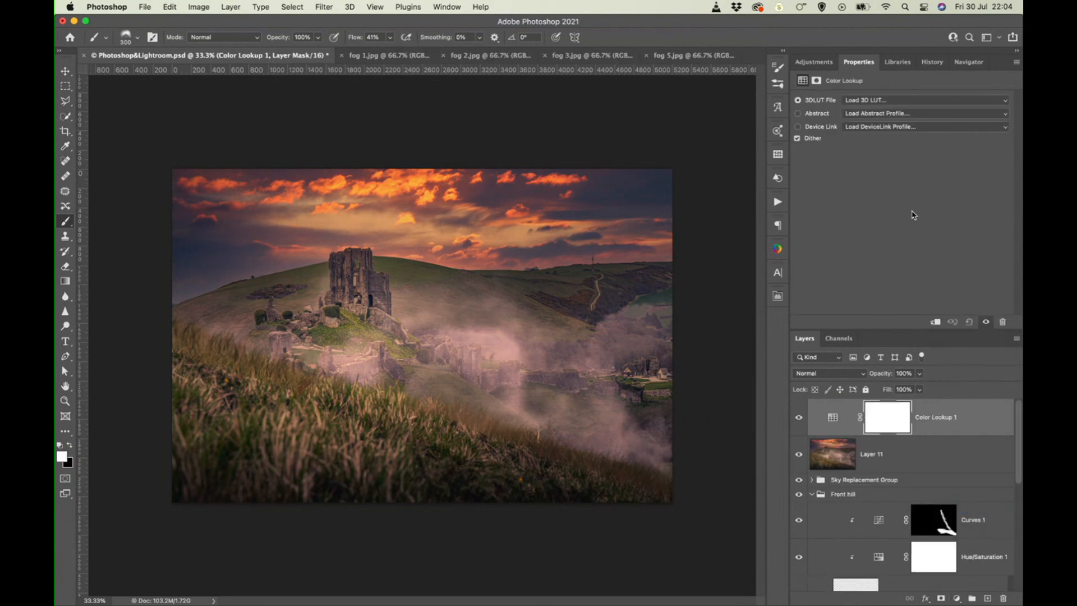
{"action": "left_click", "coordinate": [899, 100]}
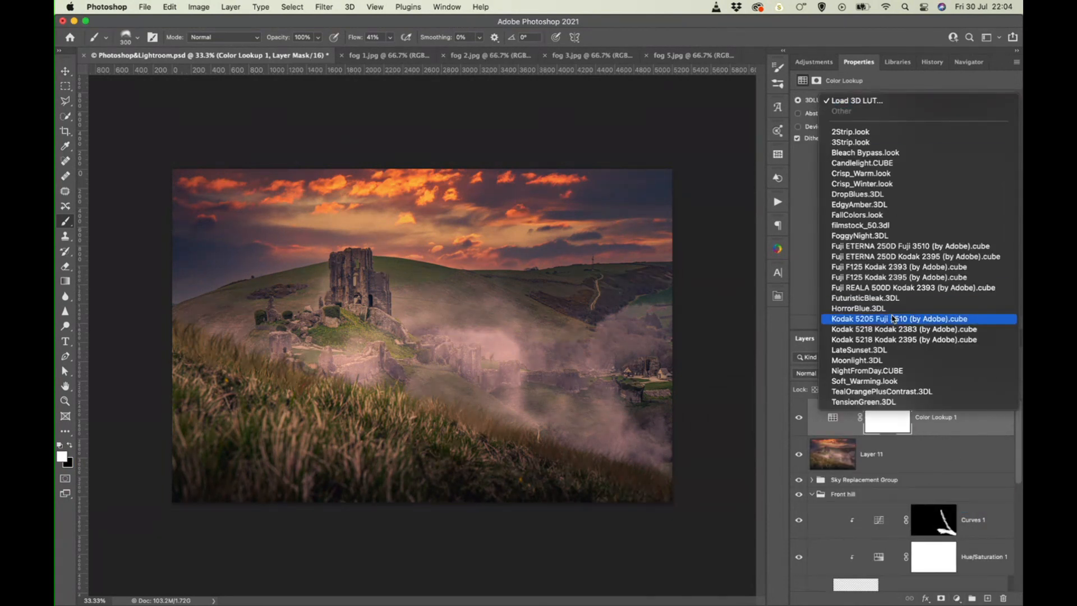
{"action": "left_click", "coordinate": [896, 370]}
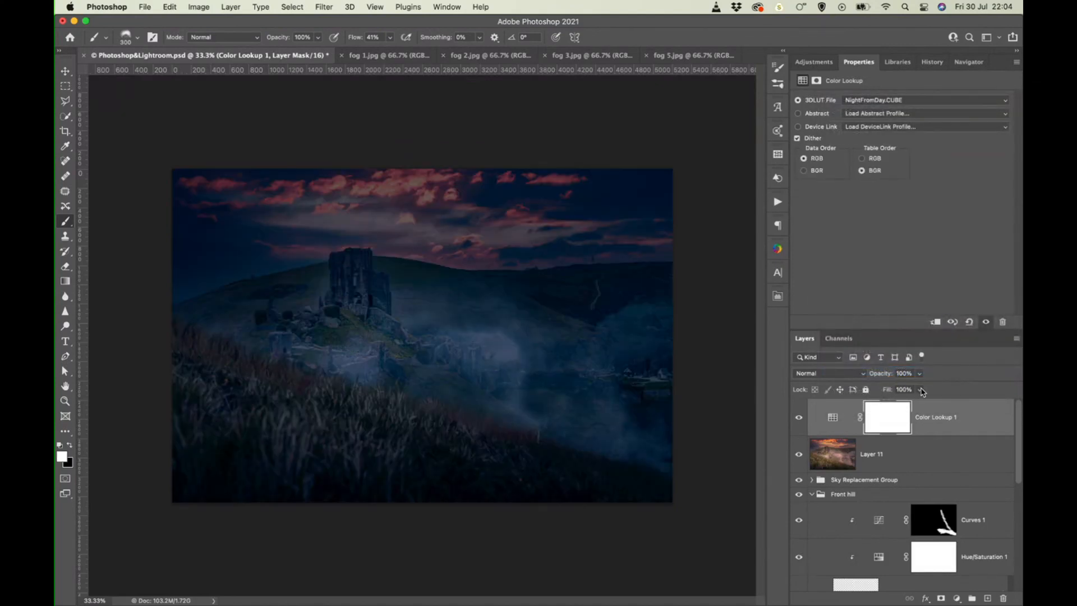
{"action": "left_click", "coordinate": [919, 373]}
{"action": "mouse_move", "coordinate": [920, 406]}
{"action": "left_mouse_down"}
{"action": "mouse_move", "coordinate": [870, 407]}
{"action": "mouse_move", "coordinate": [880, 410]}
{"action": "left_mouse_up"}
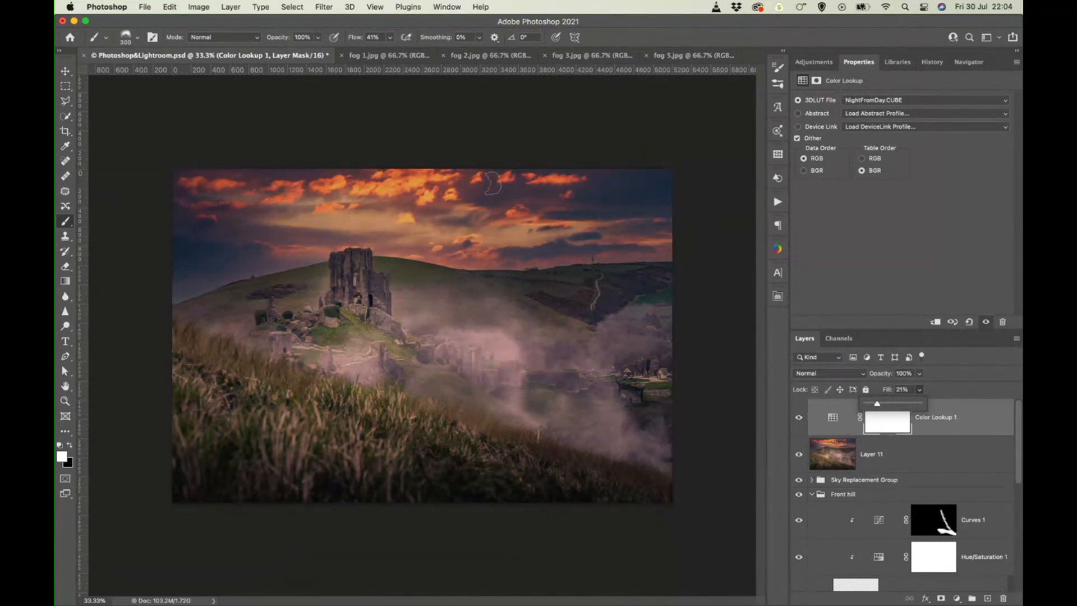